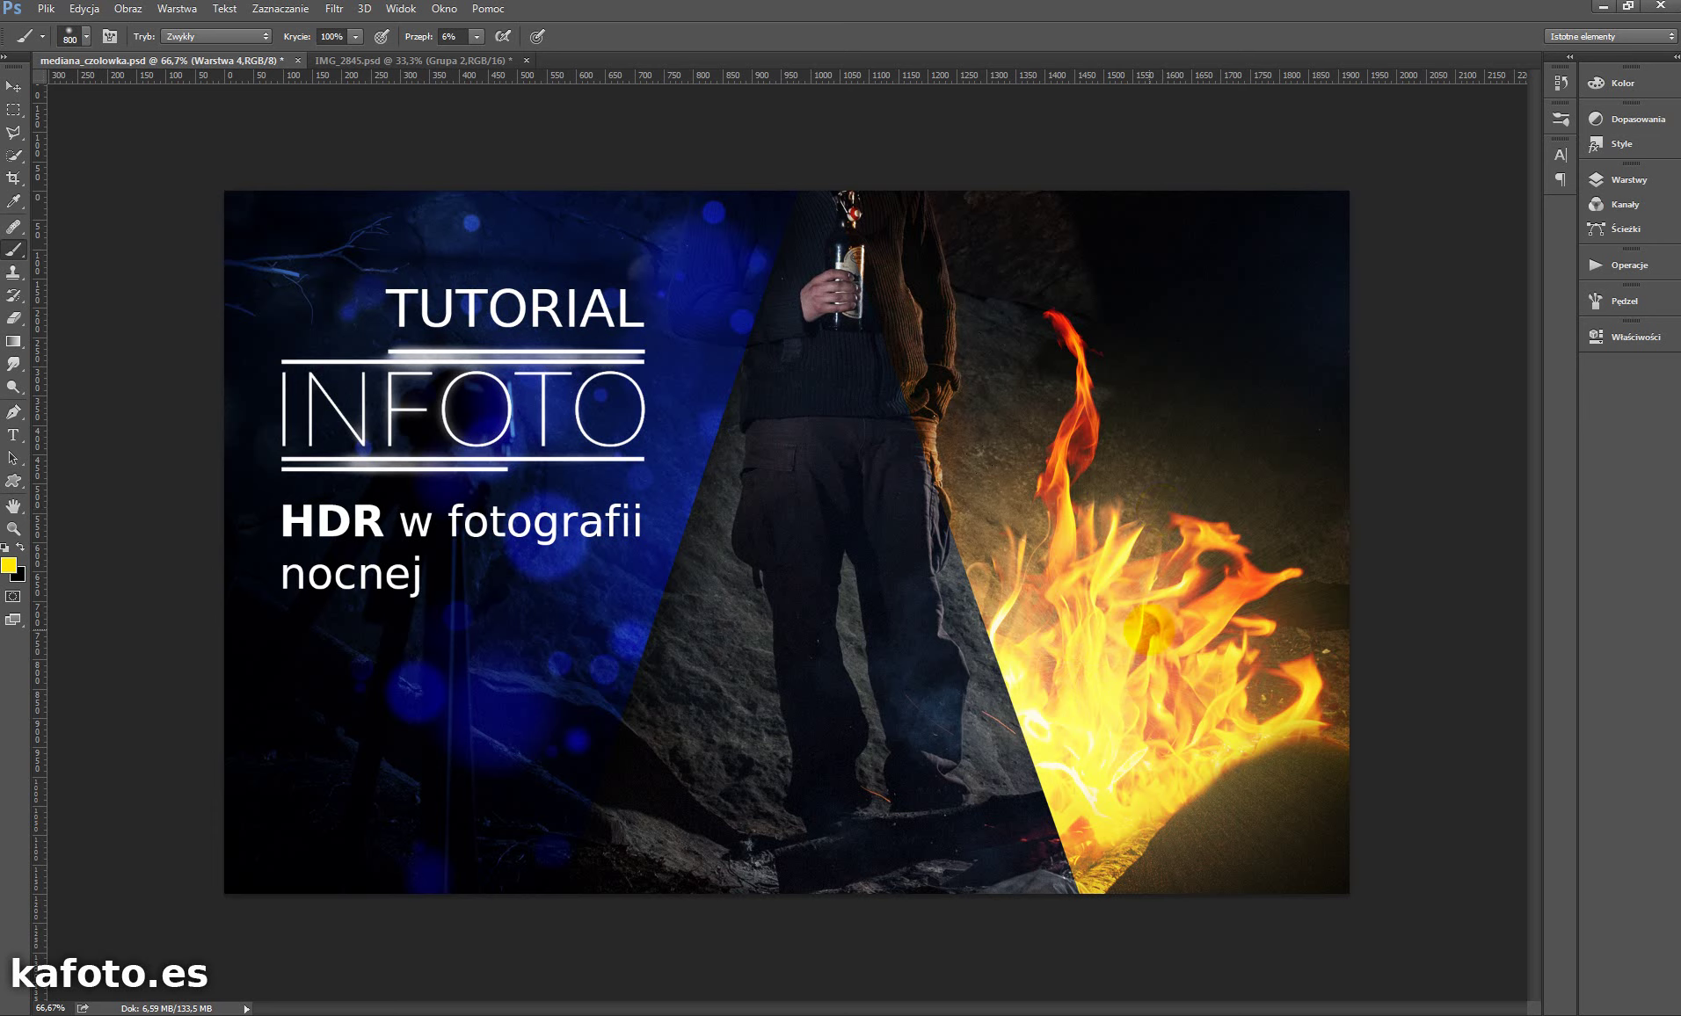
- Bring the IMG_2845.psd night cave photo to the front
click(406, 67)
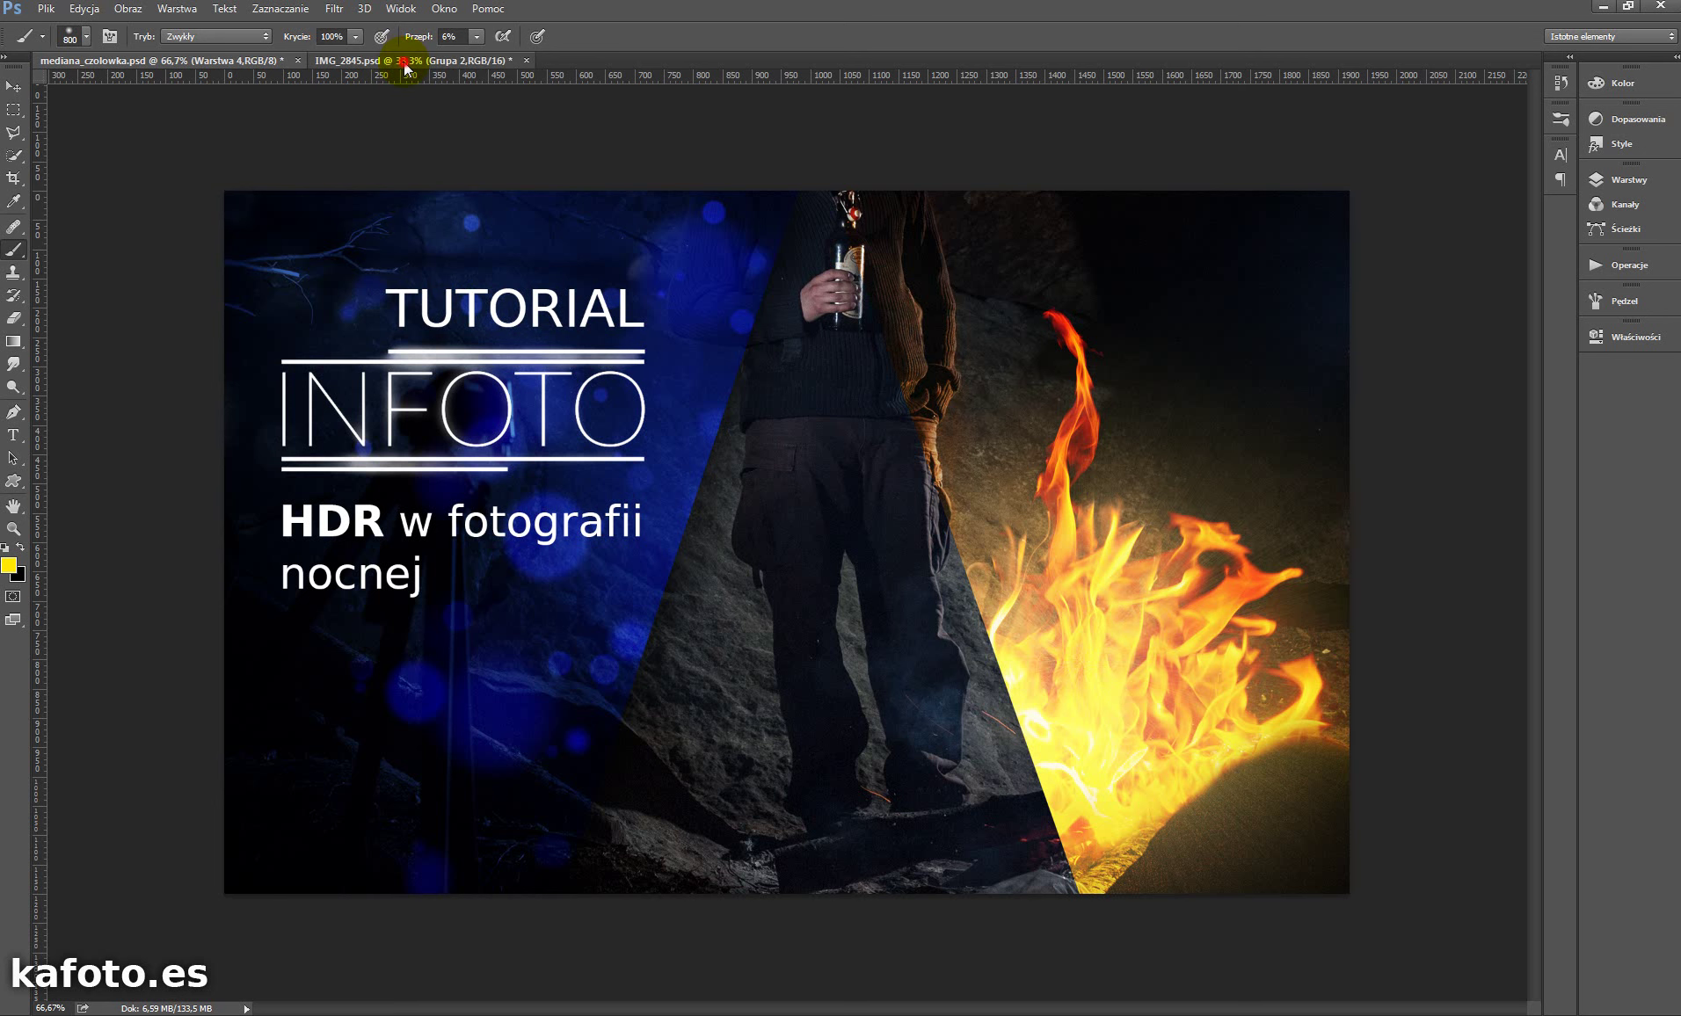
- Hide and re-show the Grupa 2 fire group to compare the photo without it
click(1639, 181)
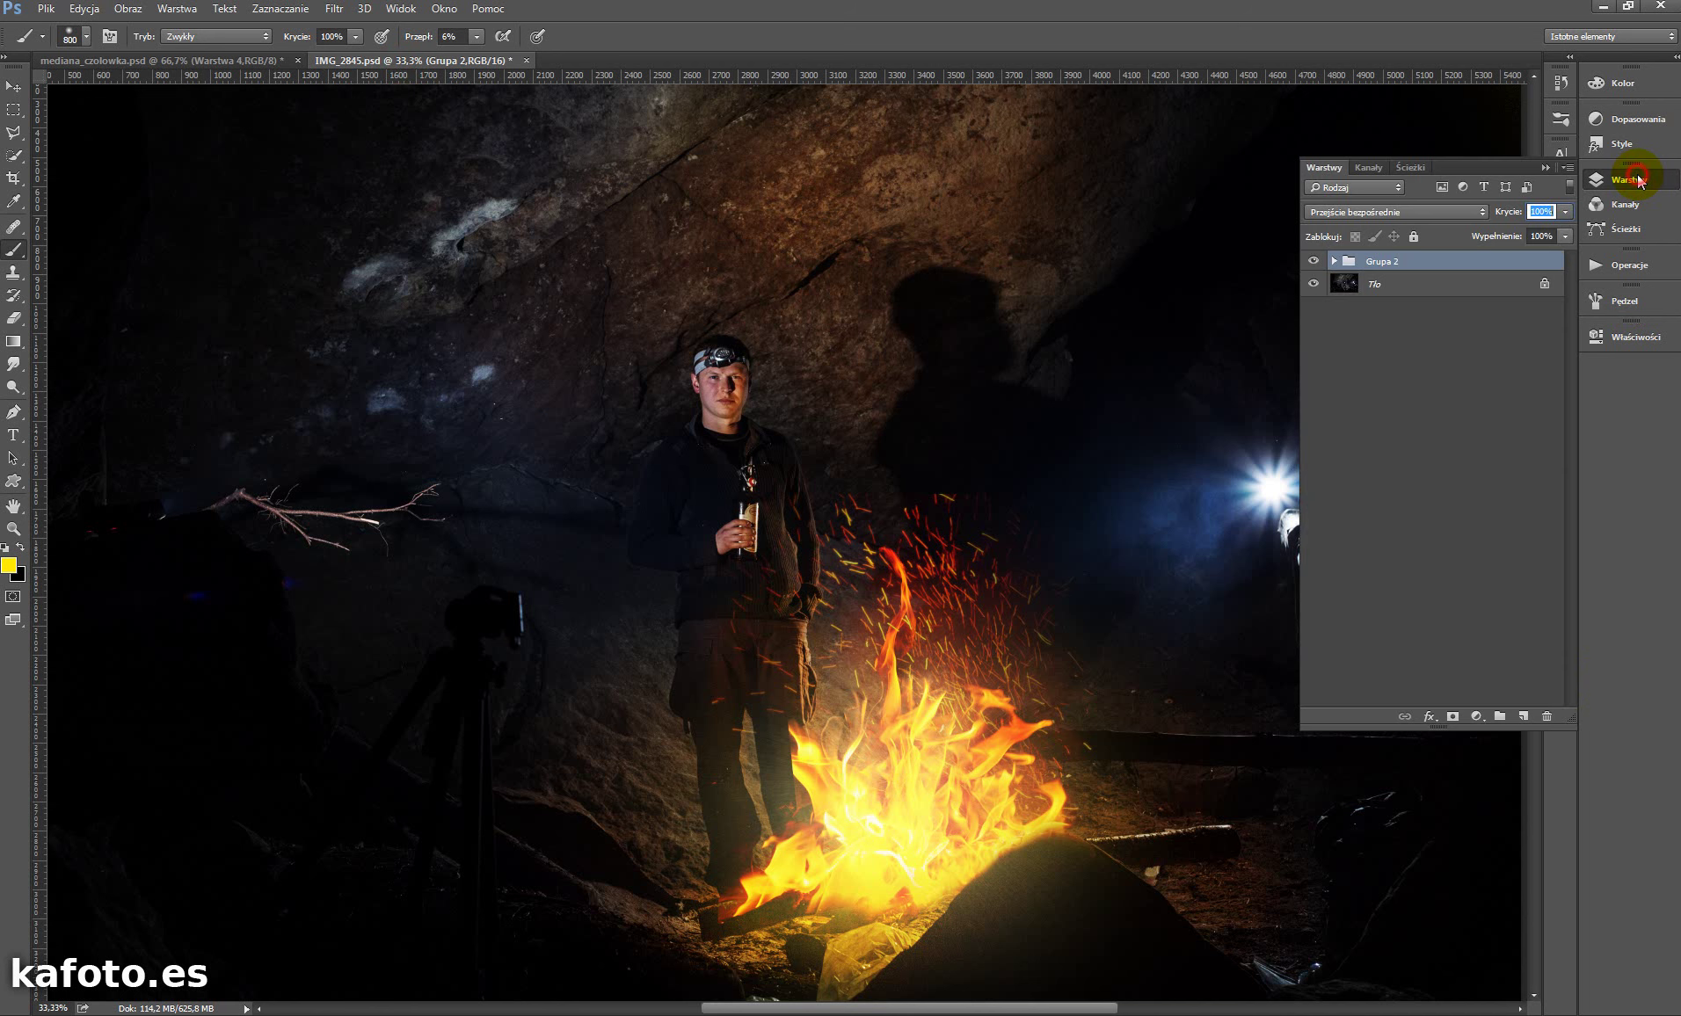
click(1313, 262)
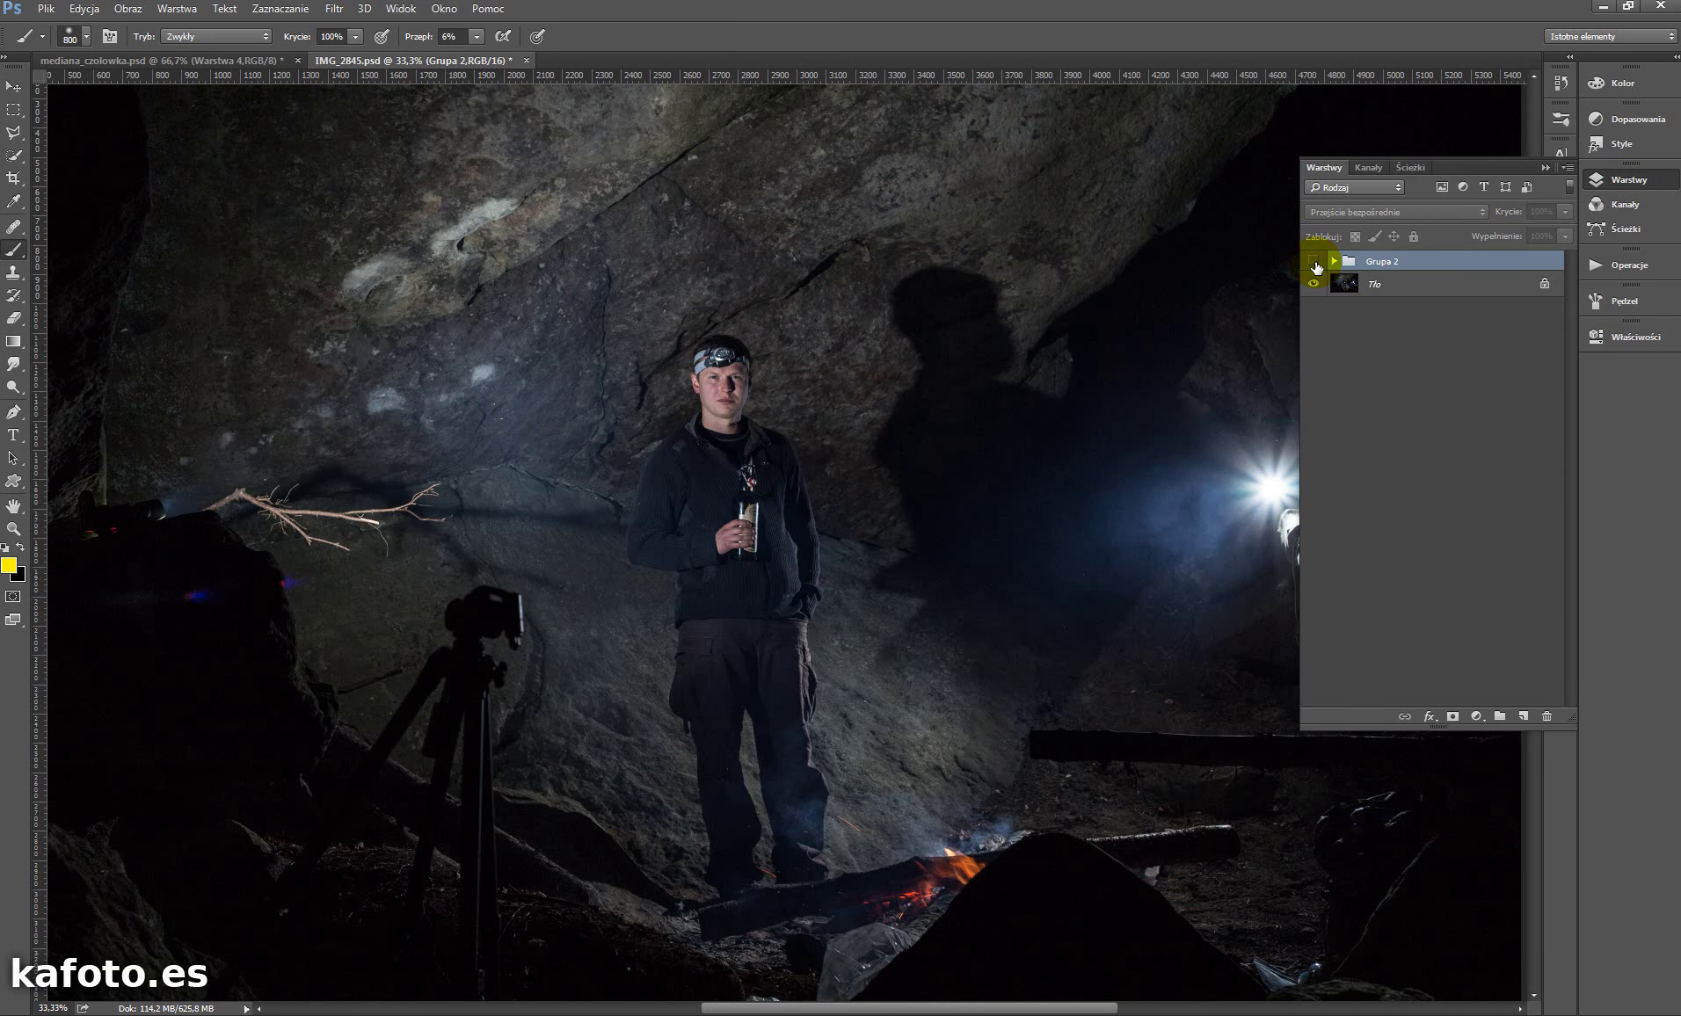
key(ctrl+minus)
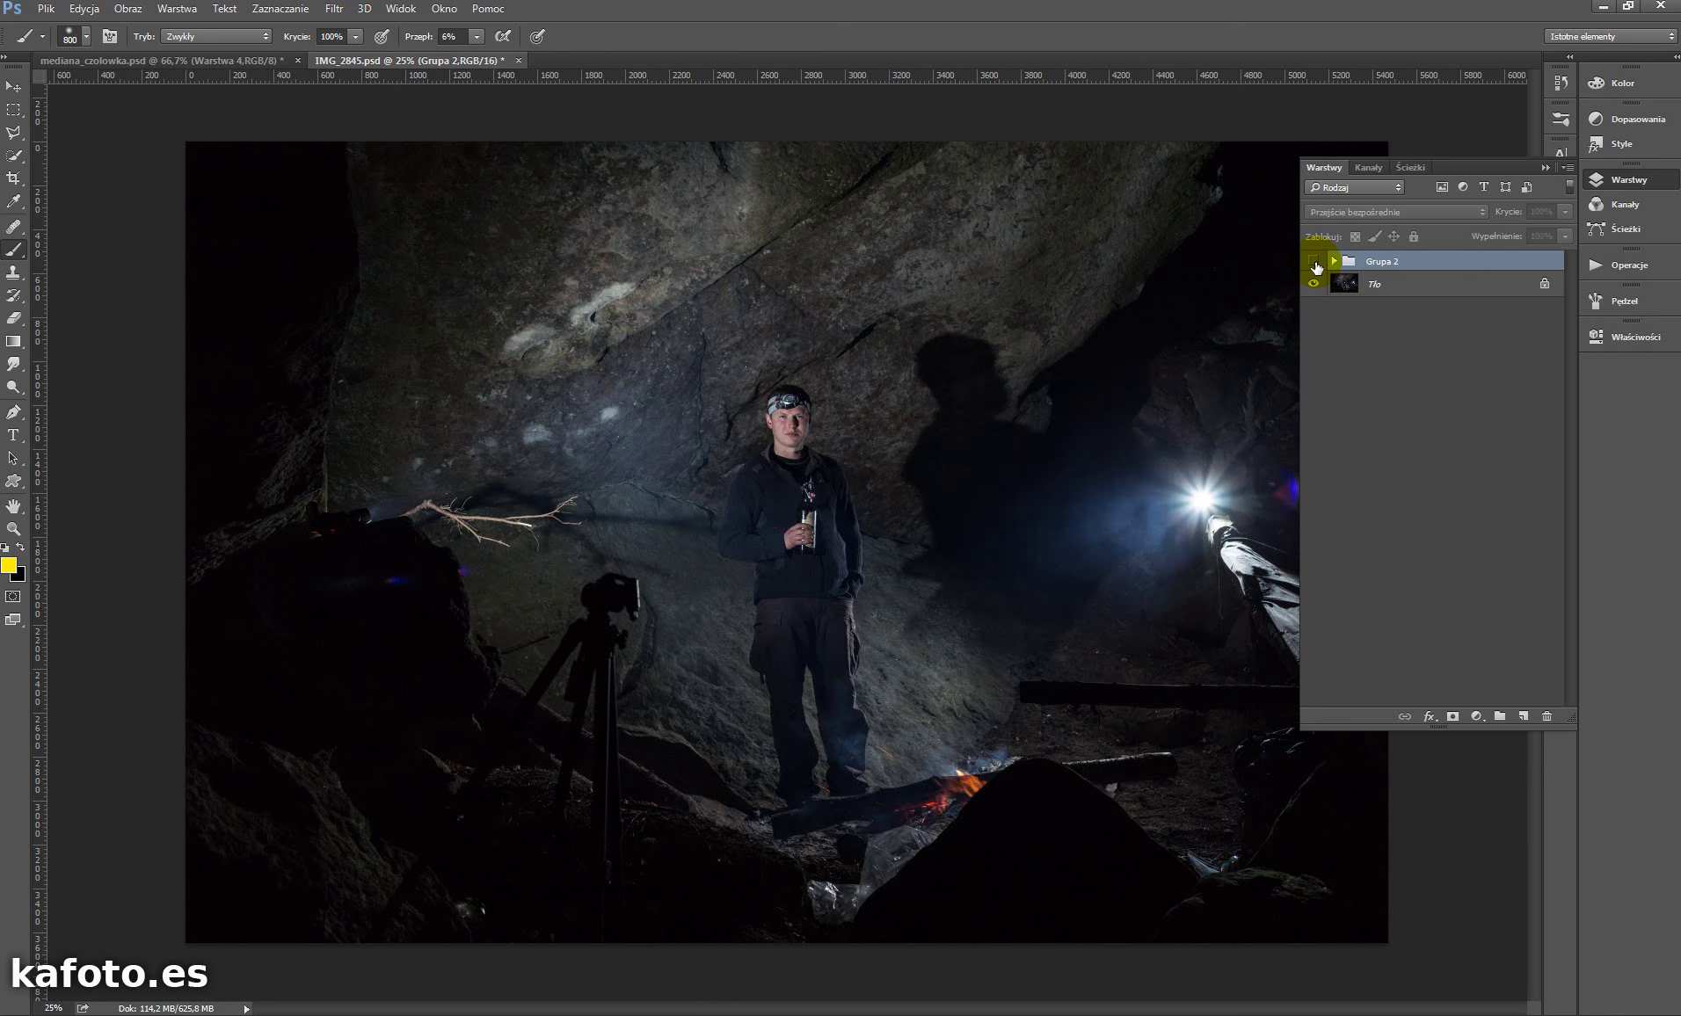
key(ctrl+plus)
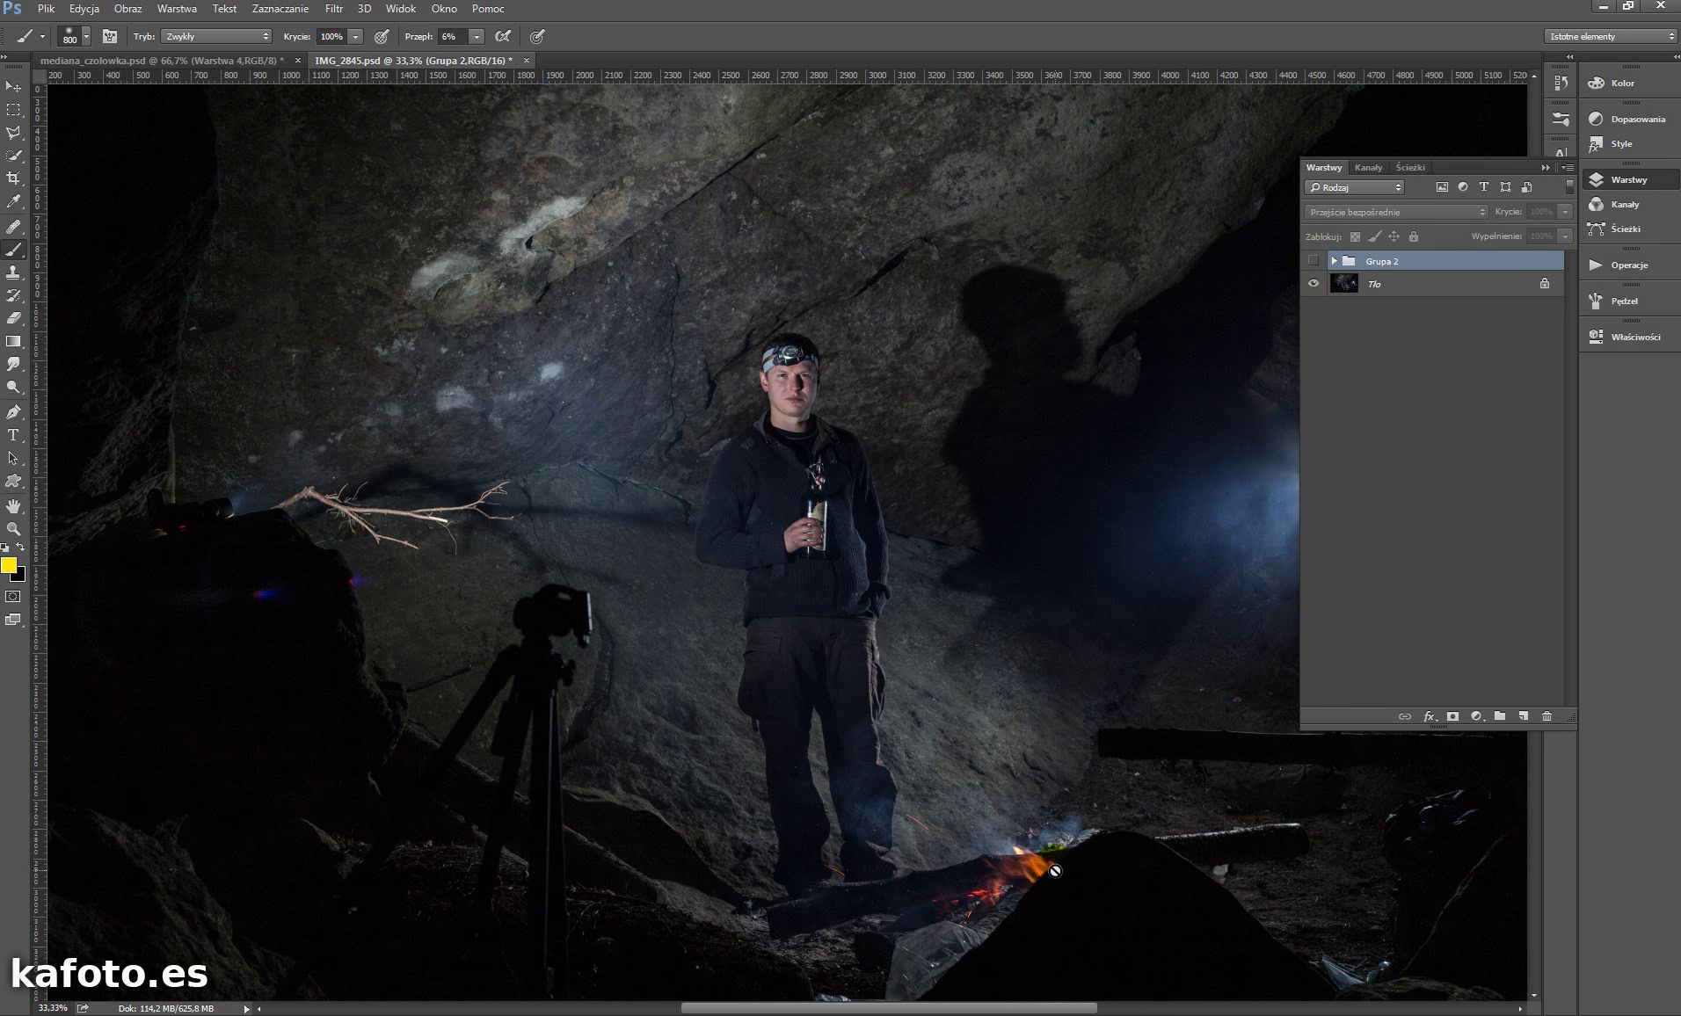
click(1442, 286)
click(1314, 263)
click(1314, 261)
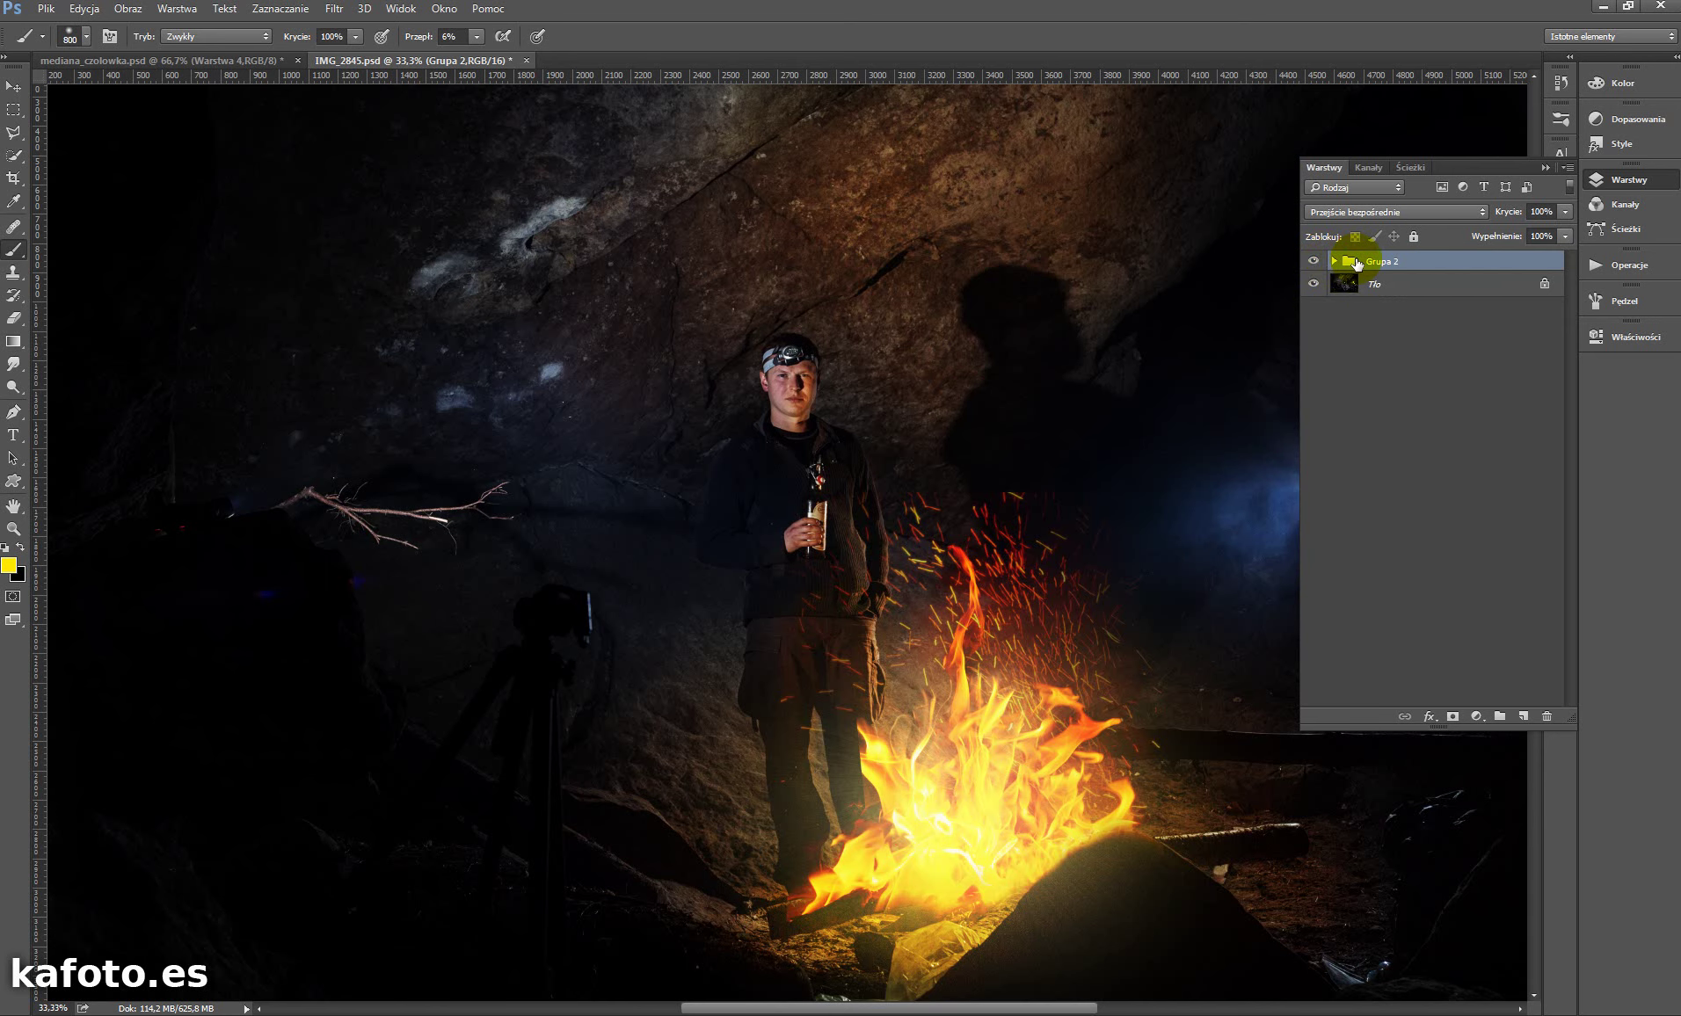
- Delete the Grupa 2 group, leaving only the locked Background layer
click(1357, 261)
mouse_move(1356, 261)
mouse_down()
mouse_move(1403, 263)
mouse_move(1358, 261)
mouse_move(1546, 715)
mouse_up()
click(1363, 258)
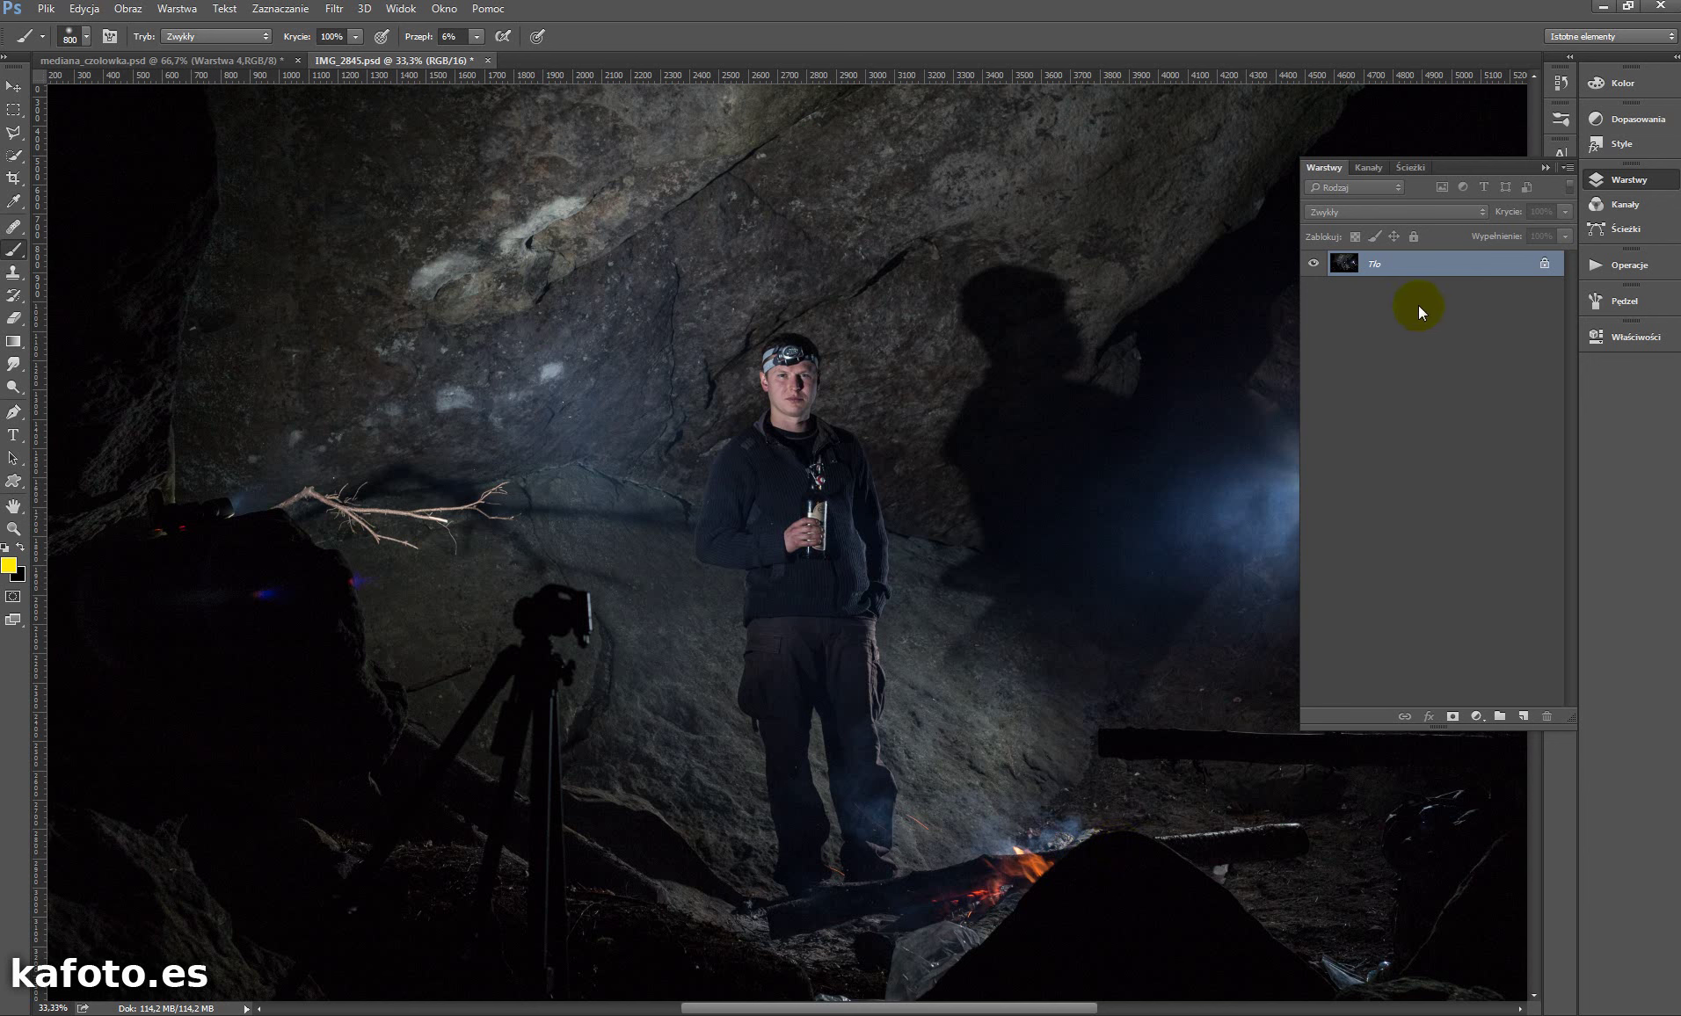
- Add a Curves adjustment layer with its midtone point dragged down to darken the photo
click(1477, 713)
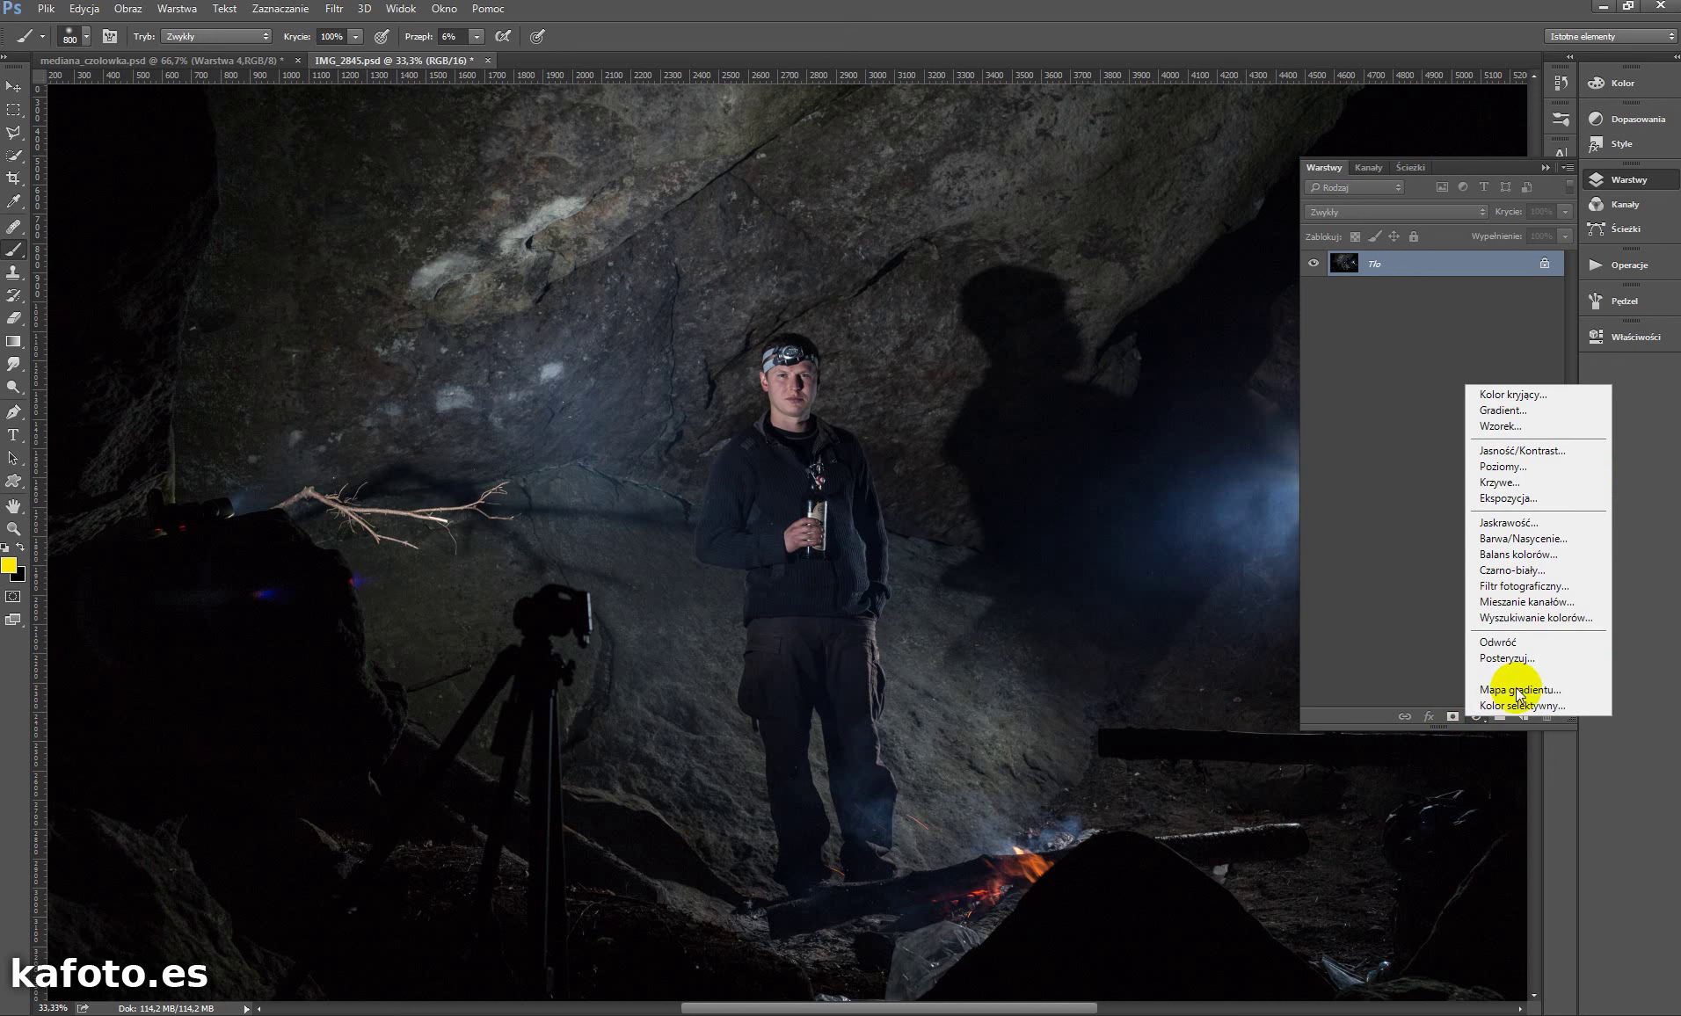
click(1584, 486)
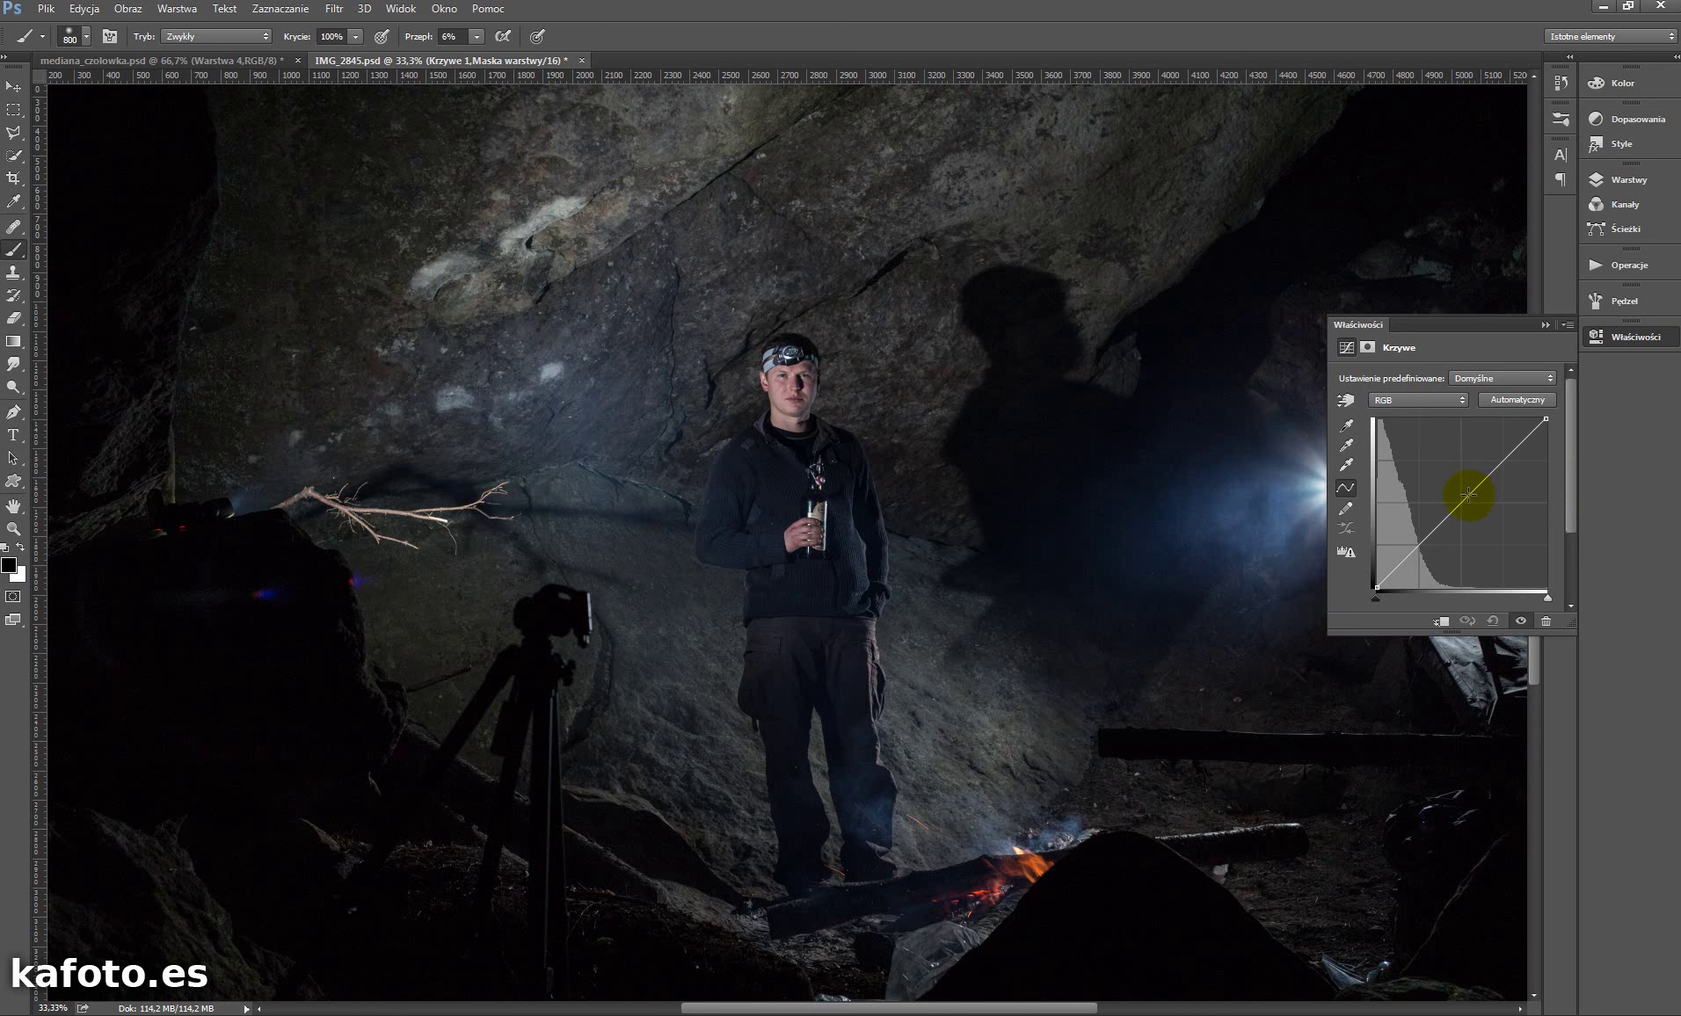
drag(1473, 496, 1475, 510)
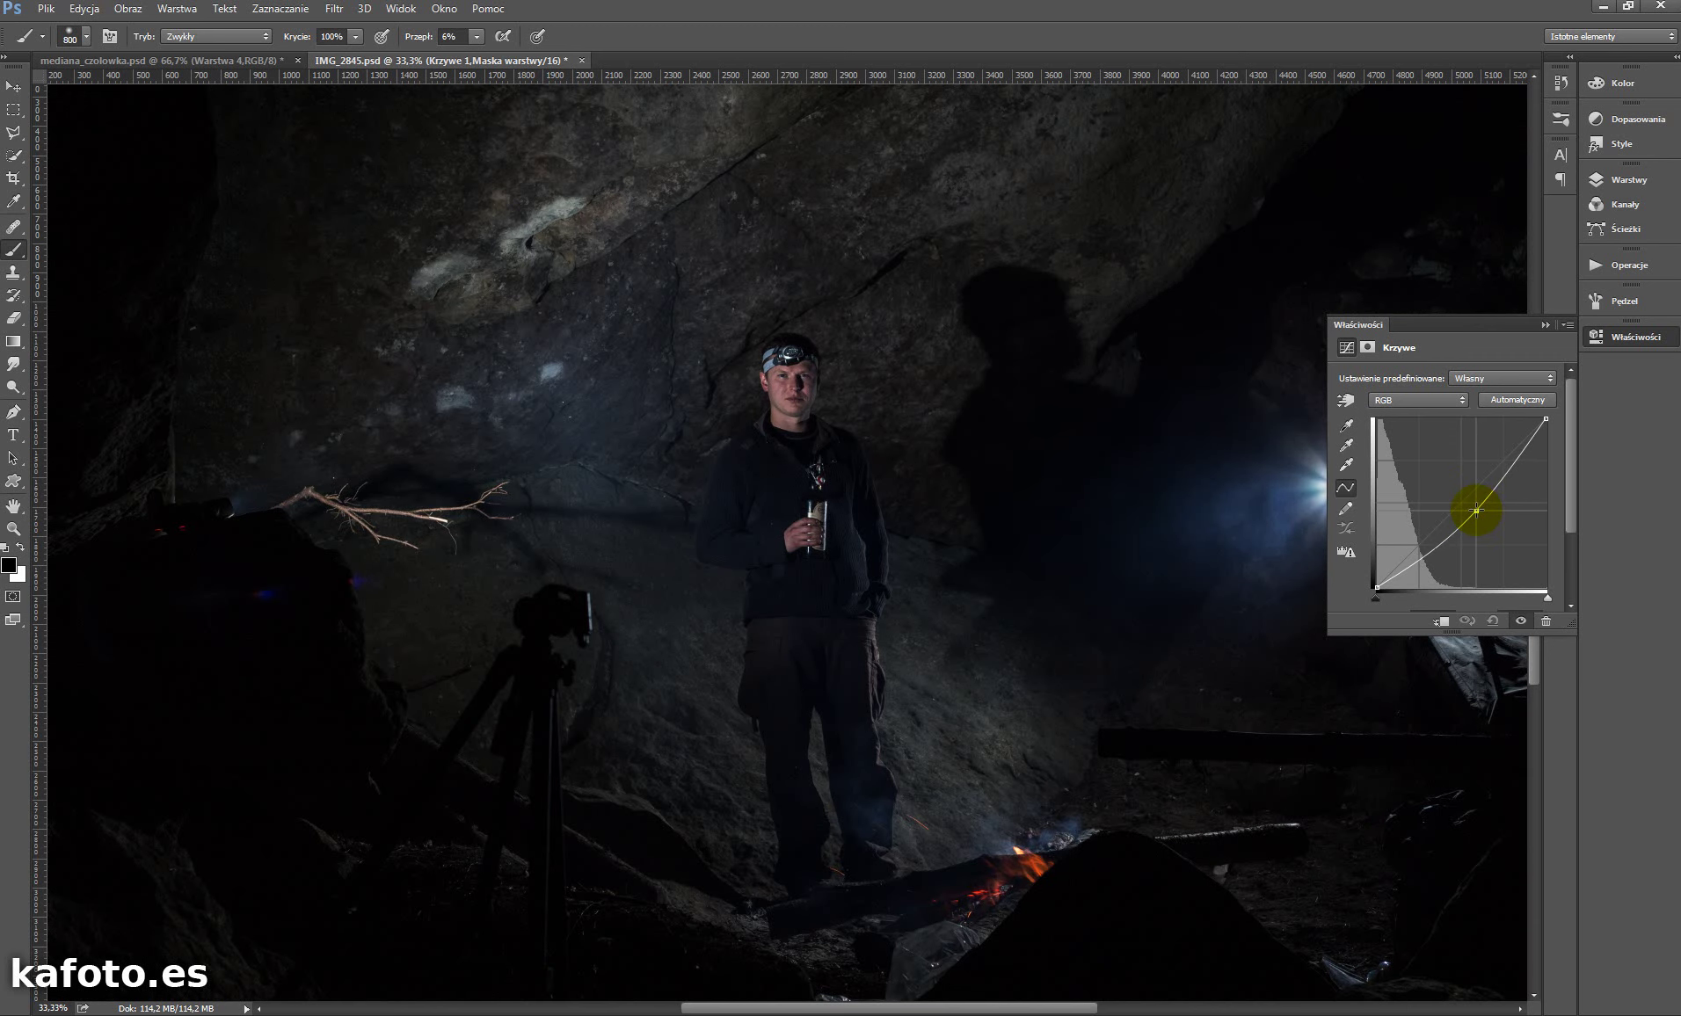
drag(1475, 510, 1477, 511)
click(791, 358)
click(112, 937)
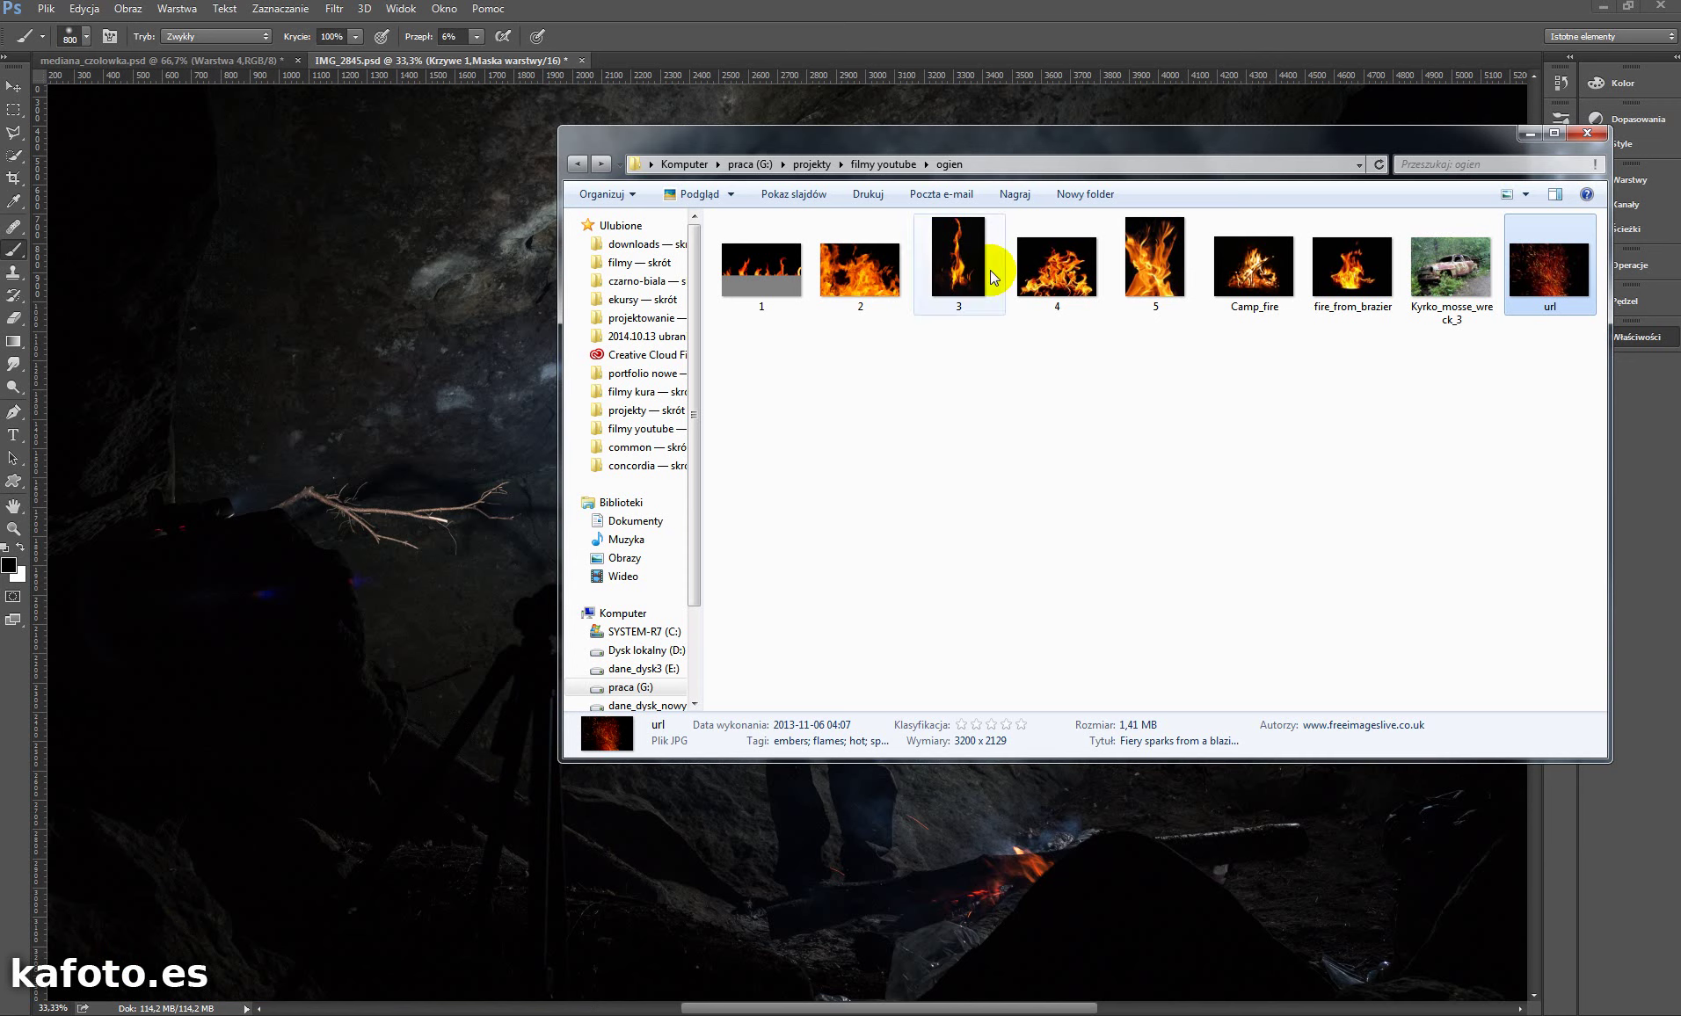
- Preview the fire images in the ogien folder full size
double_click(860, 268)
scroll(1313, 524, down, 1)
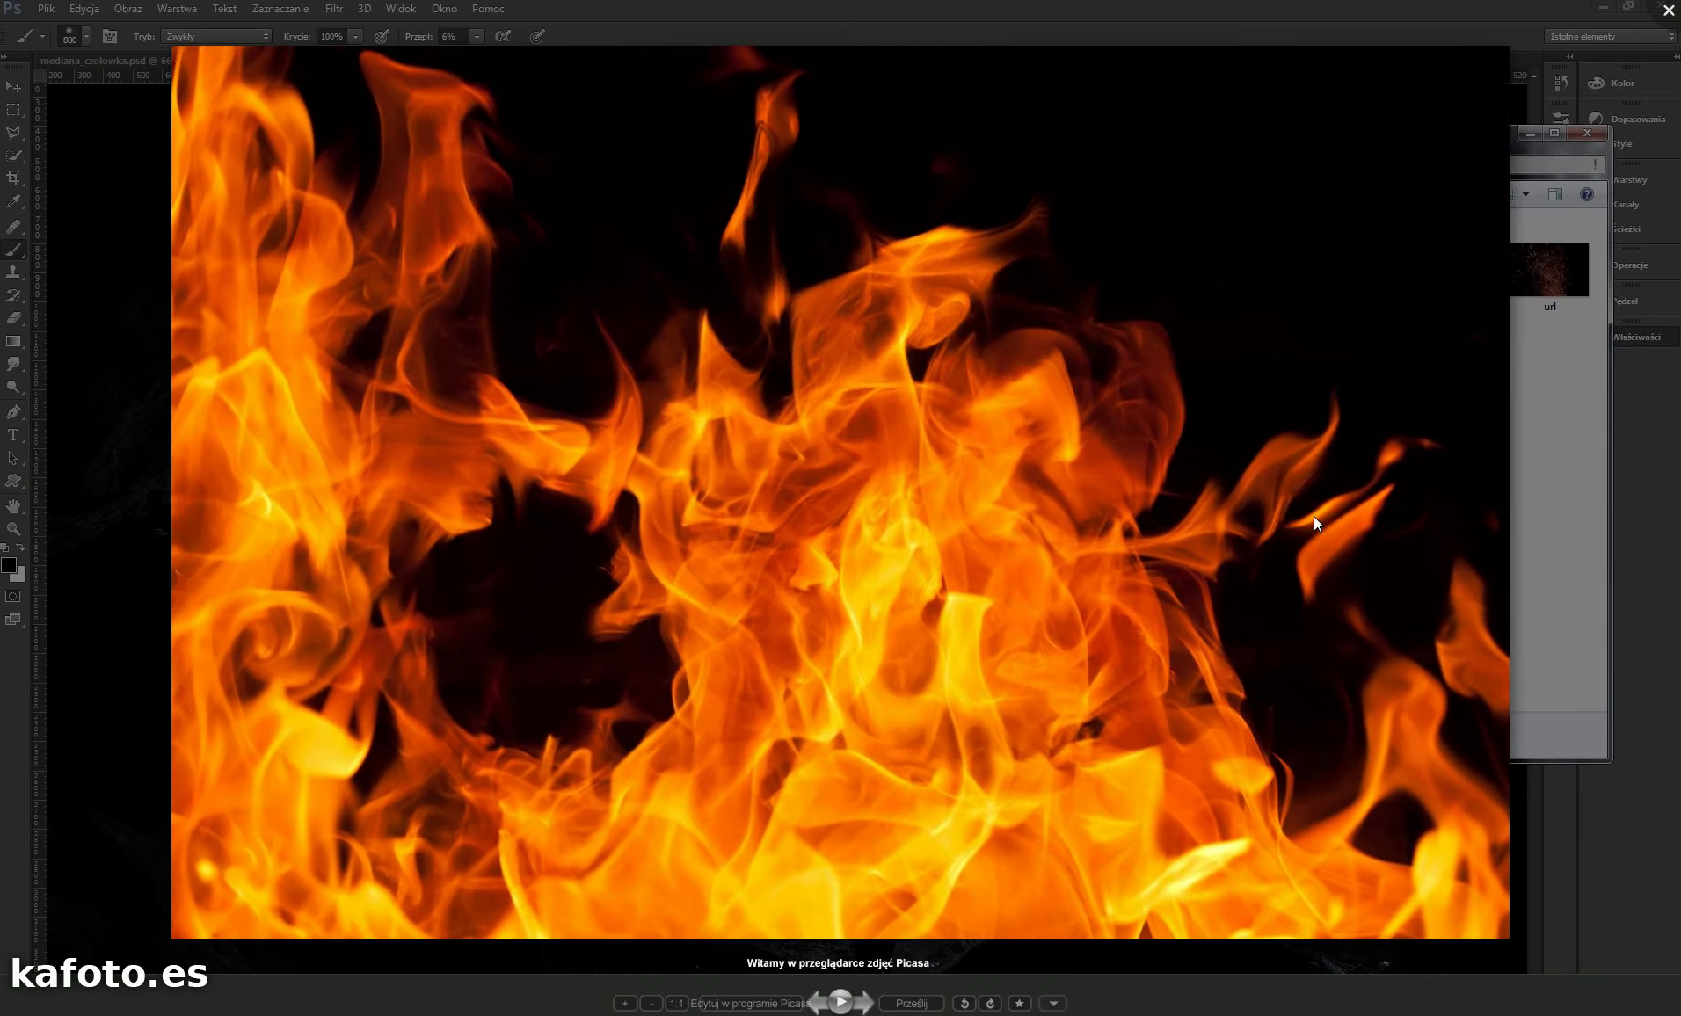
scroll(1313, 524, down, 1)
scroll(1314, 517, down, 1)
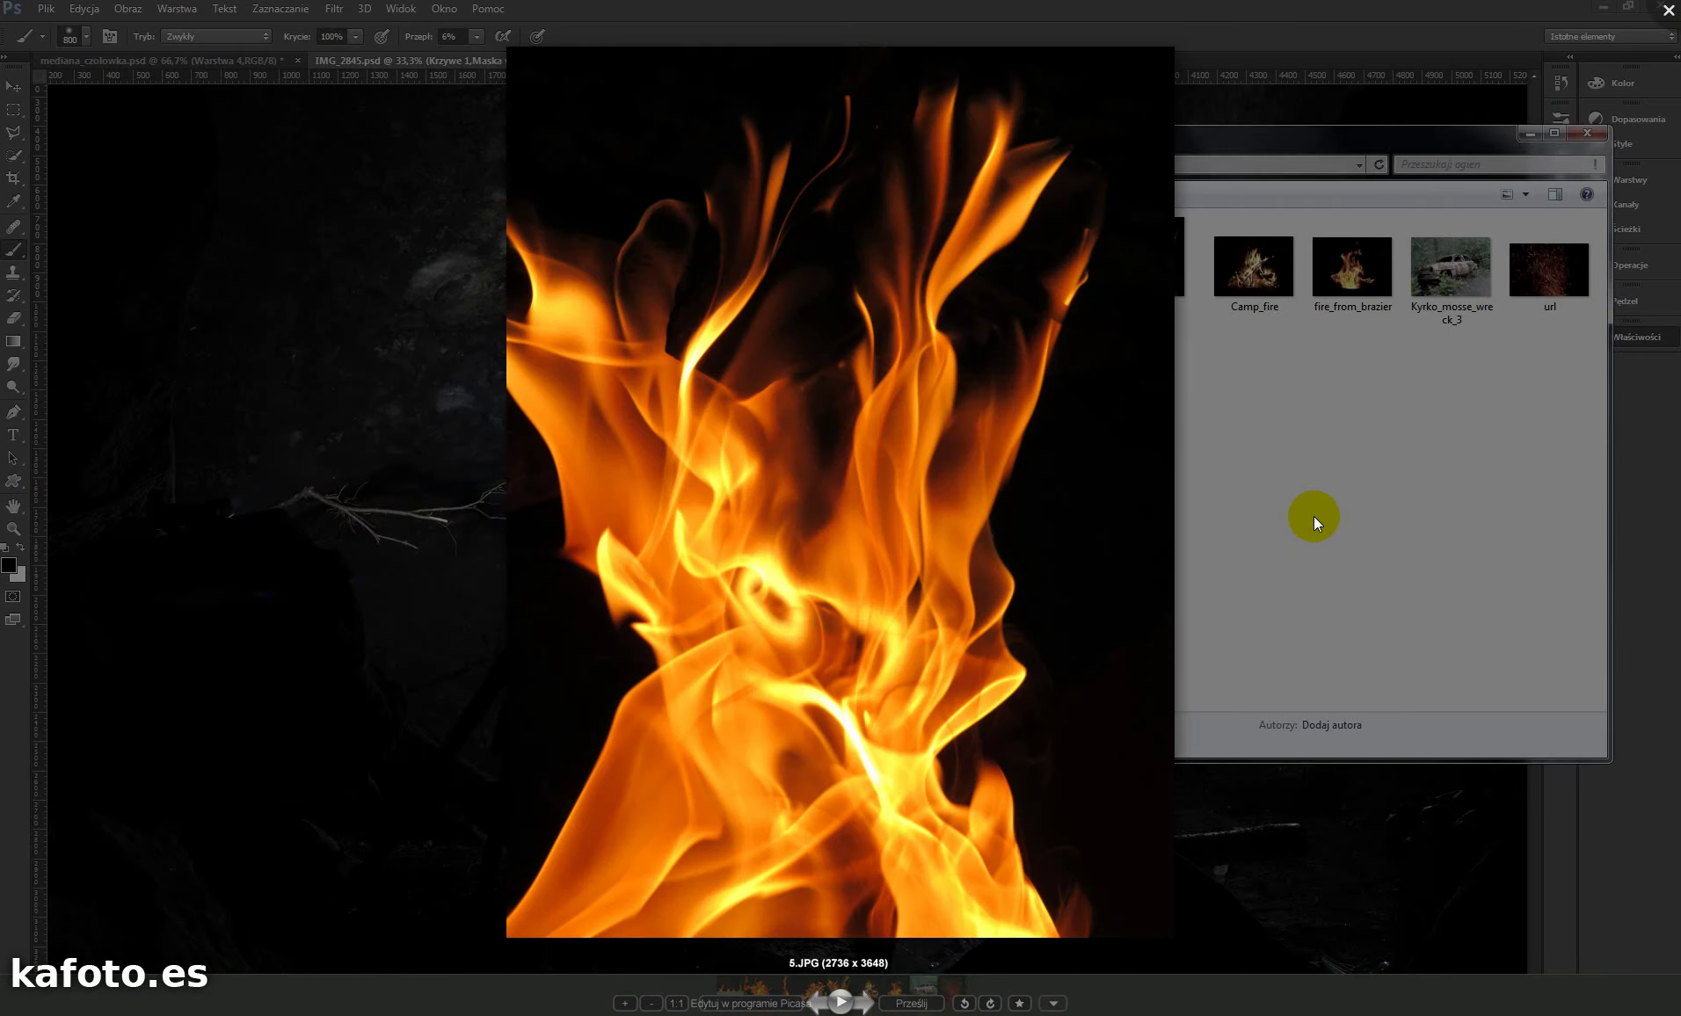
scroll(1314, 517, down, 1)
scroll(1314, 518, down, 1)
scroll(1313, 515, down, 1)
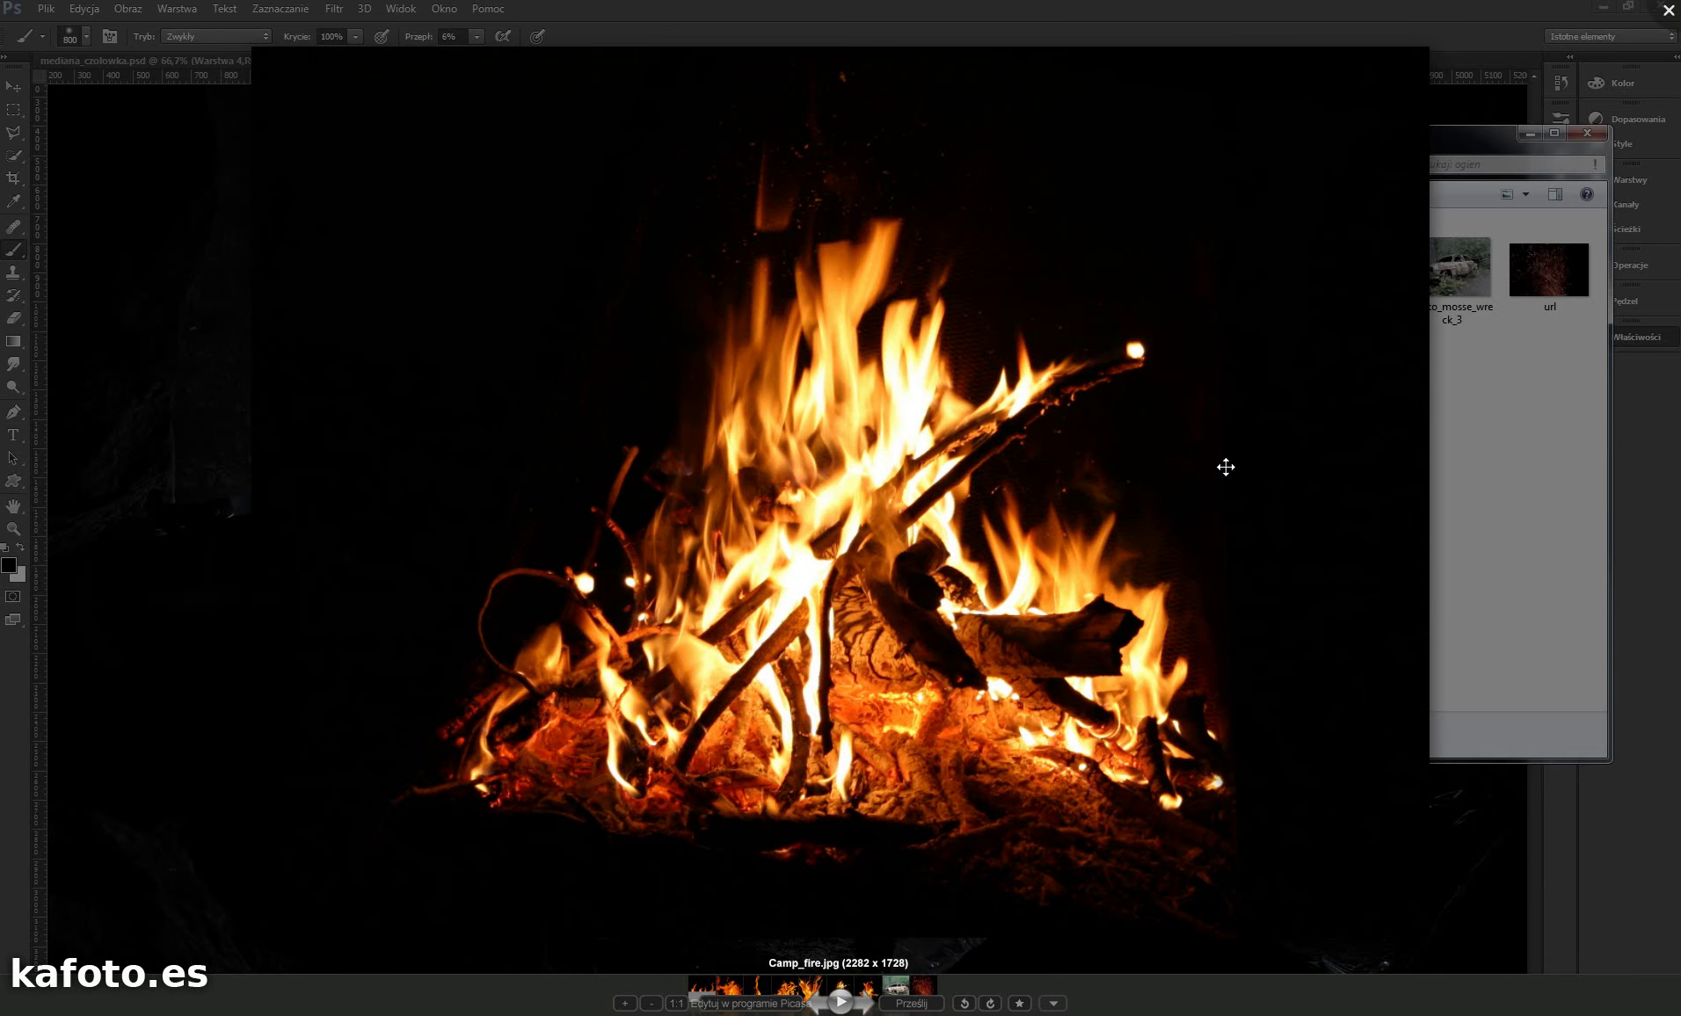
click(1664, 12)
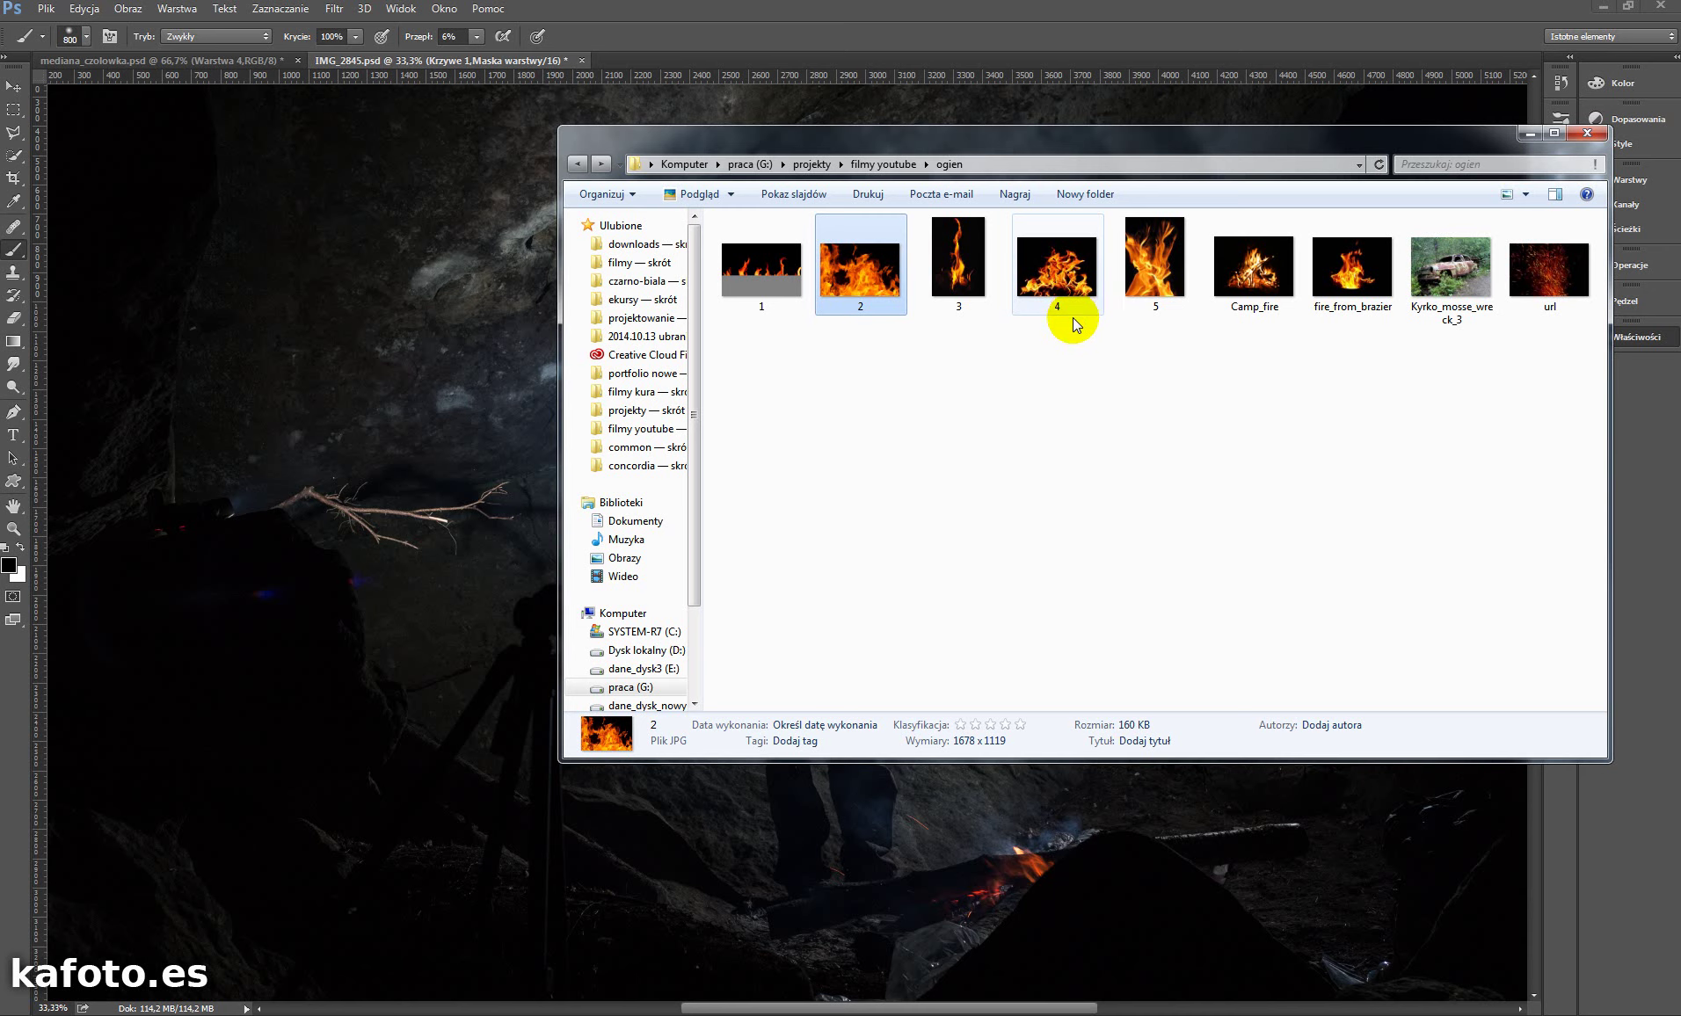
- Drag fire image 4 from Explorer onto the cave photo canvas
click(1064, 290)
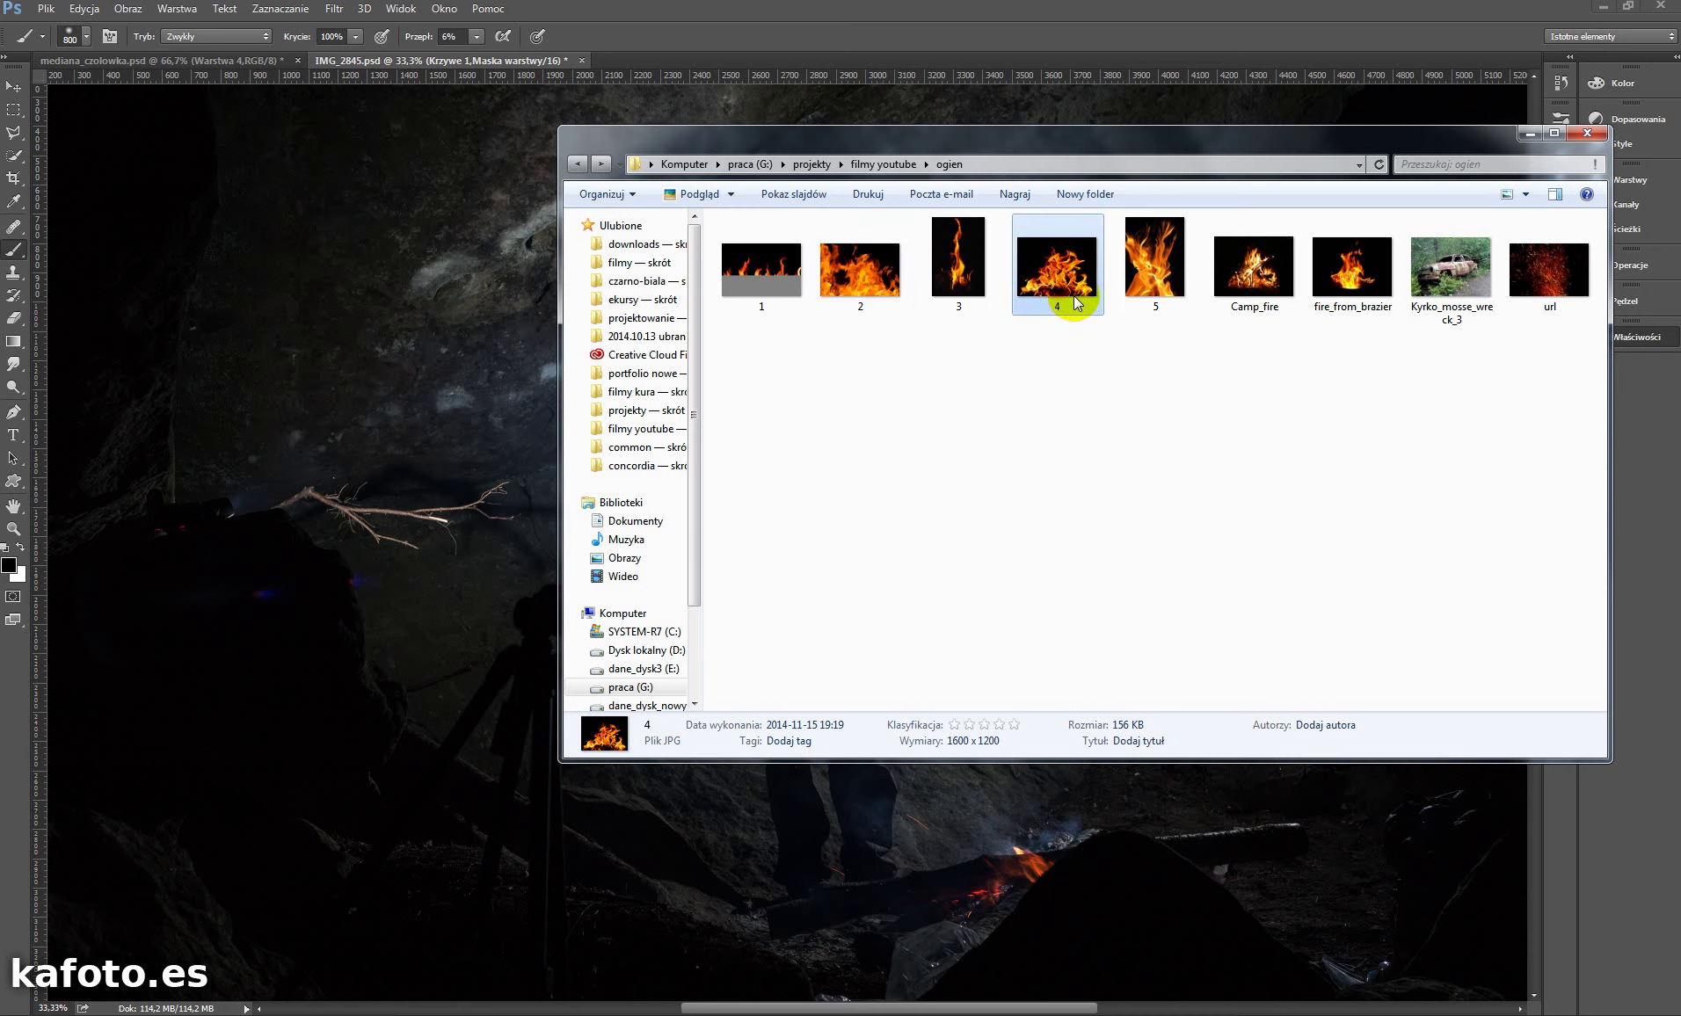
drag(1104, 155, 1339, 210)
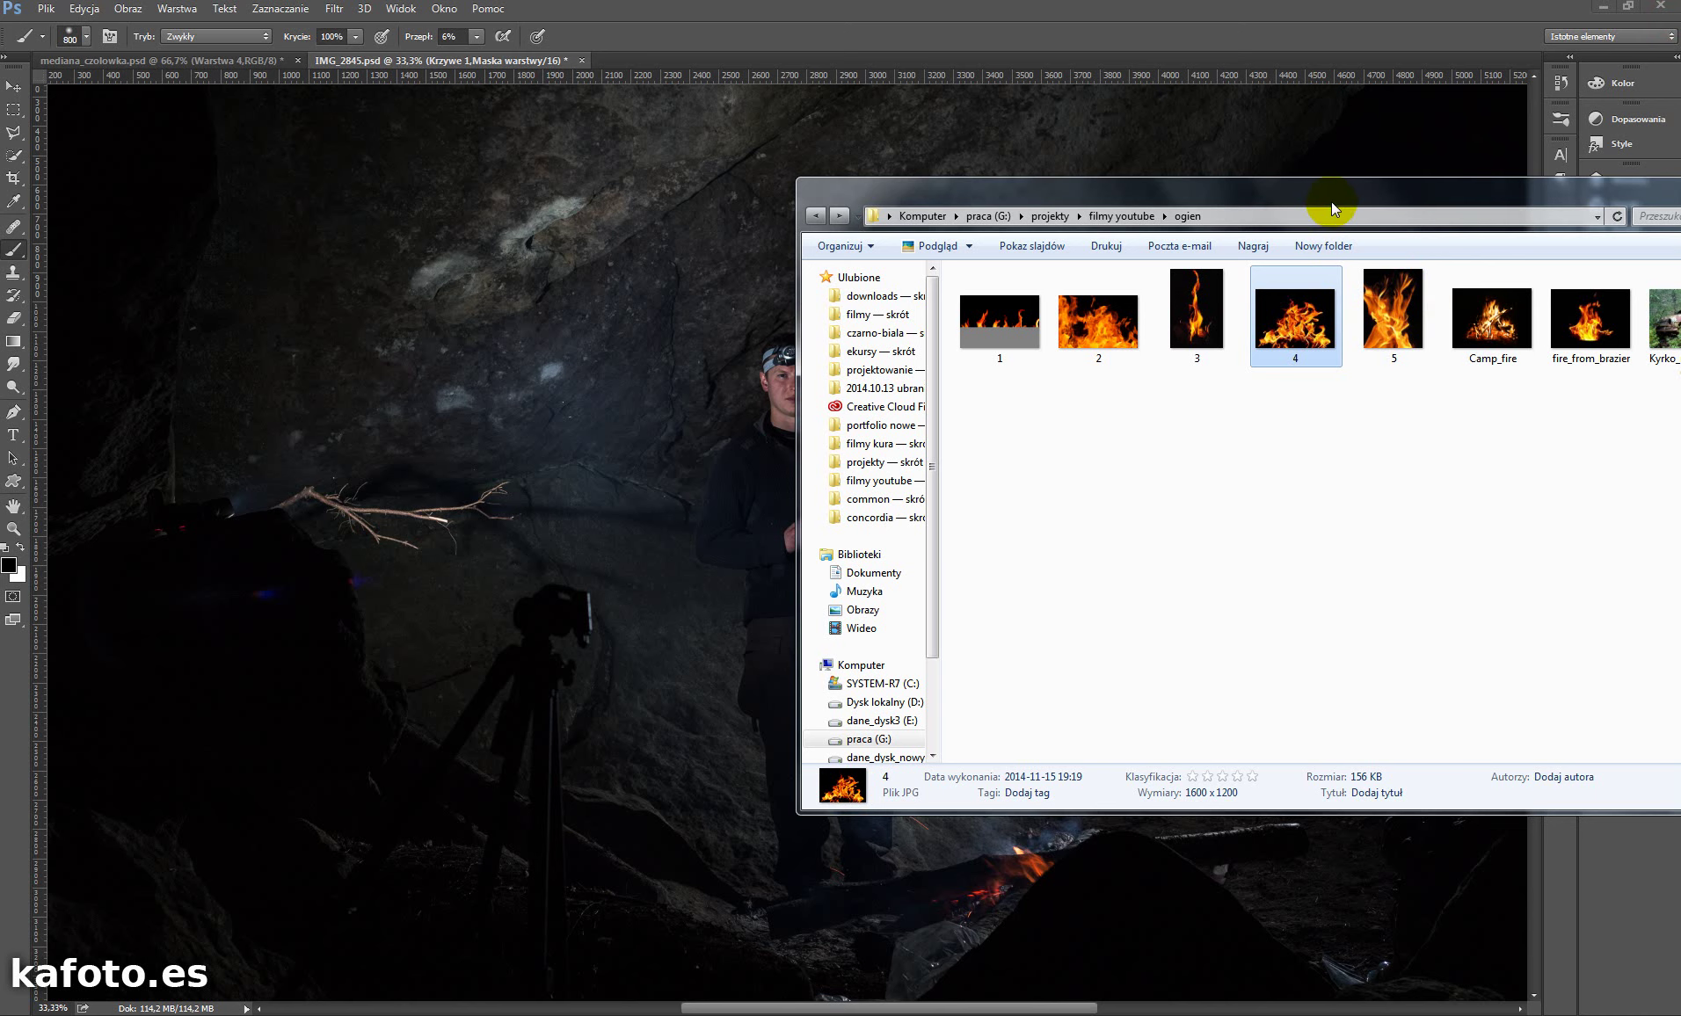
drag(1330, 198, 1471, 161)
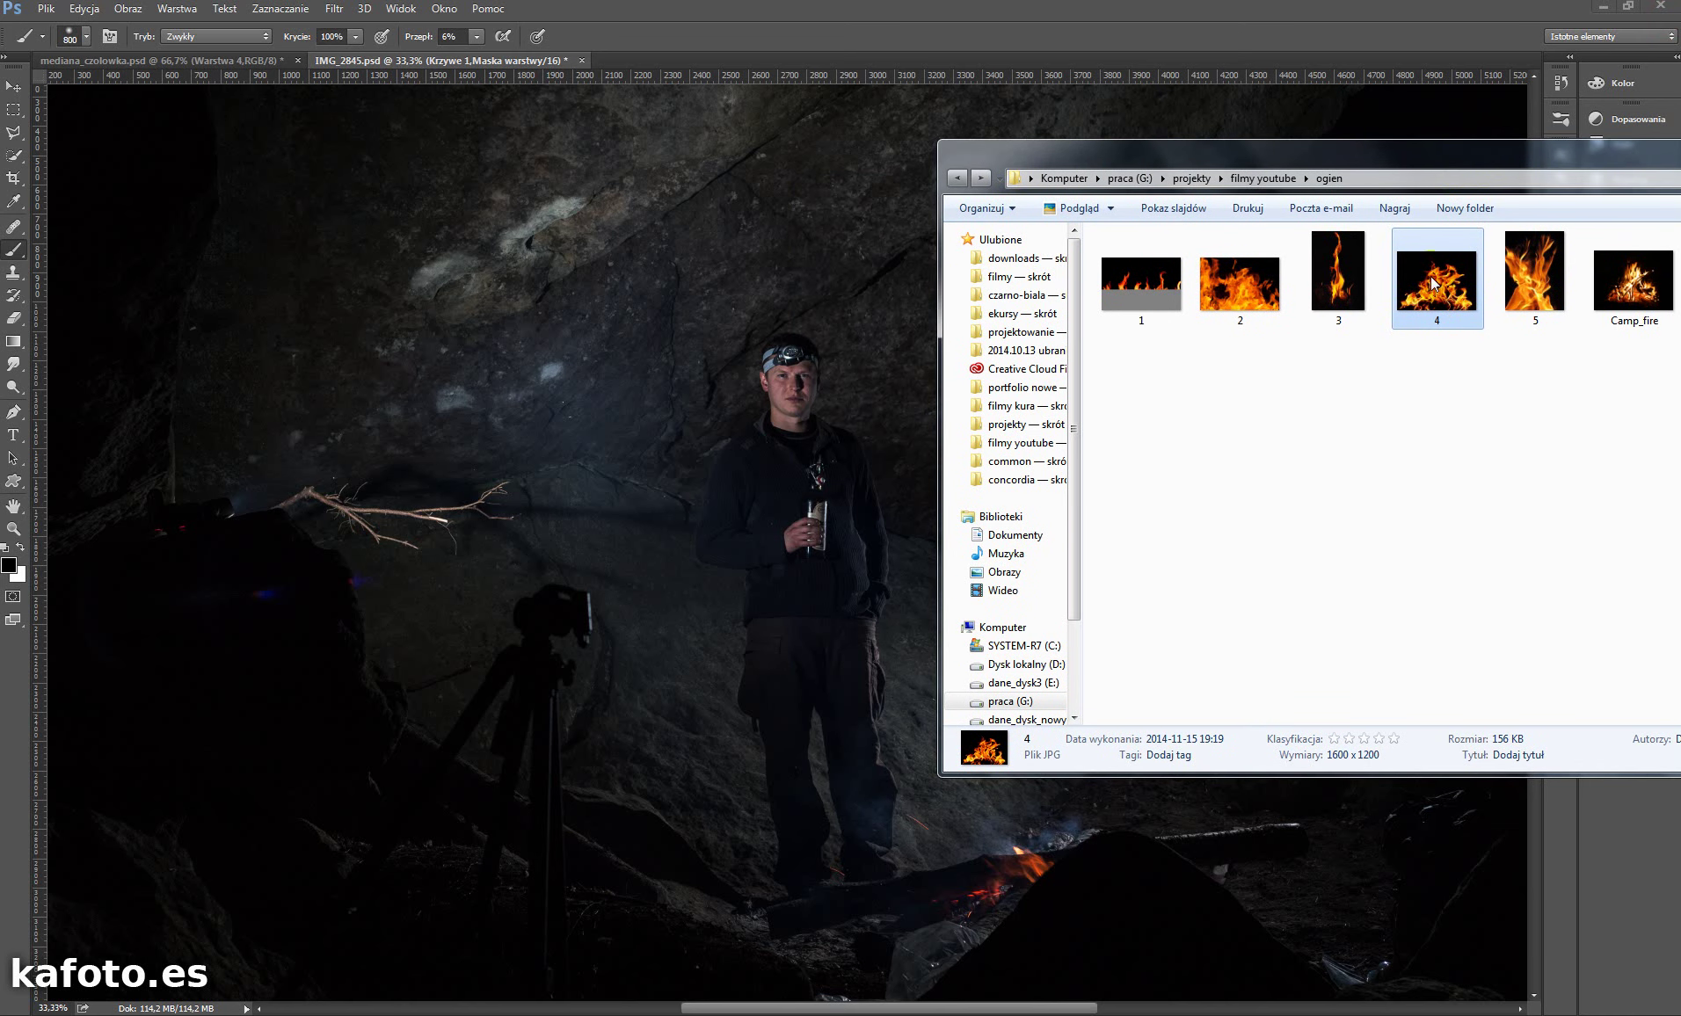
drag(1433, 281, 790, 599)
drag(805, 357, 1114, 528)
mouse_move(1419, 278)
mouse_down()
mouse_move(1284, 282)
mouse_move(869, 411)
mouse_up()
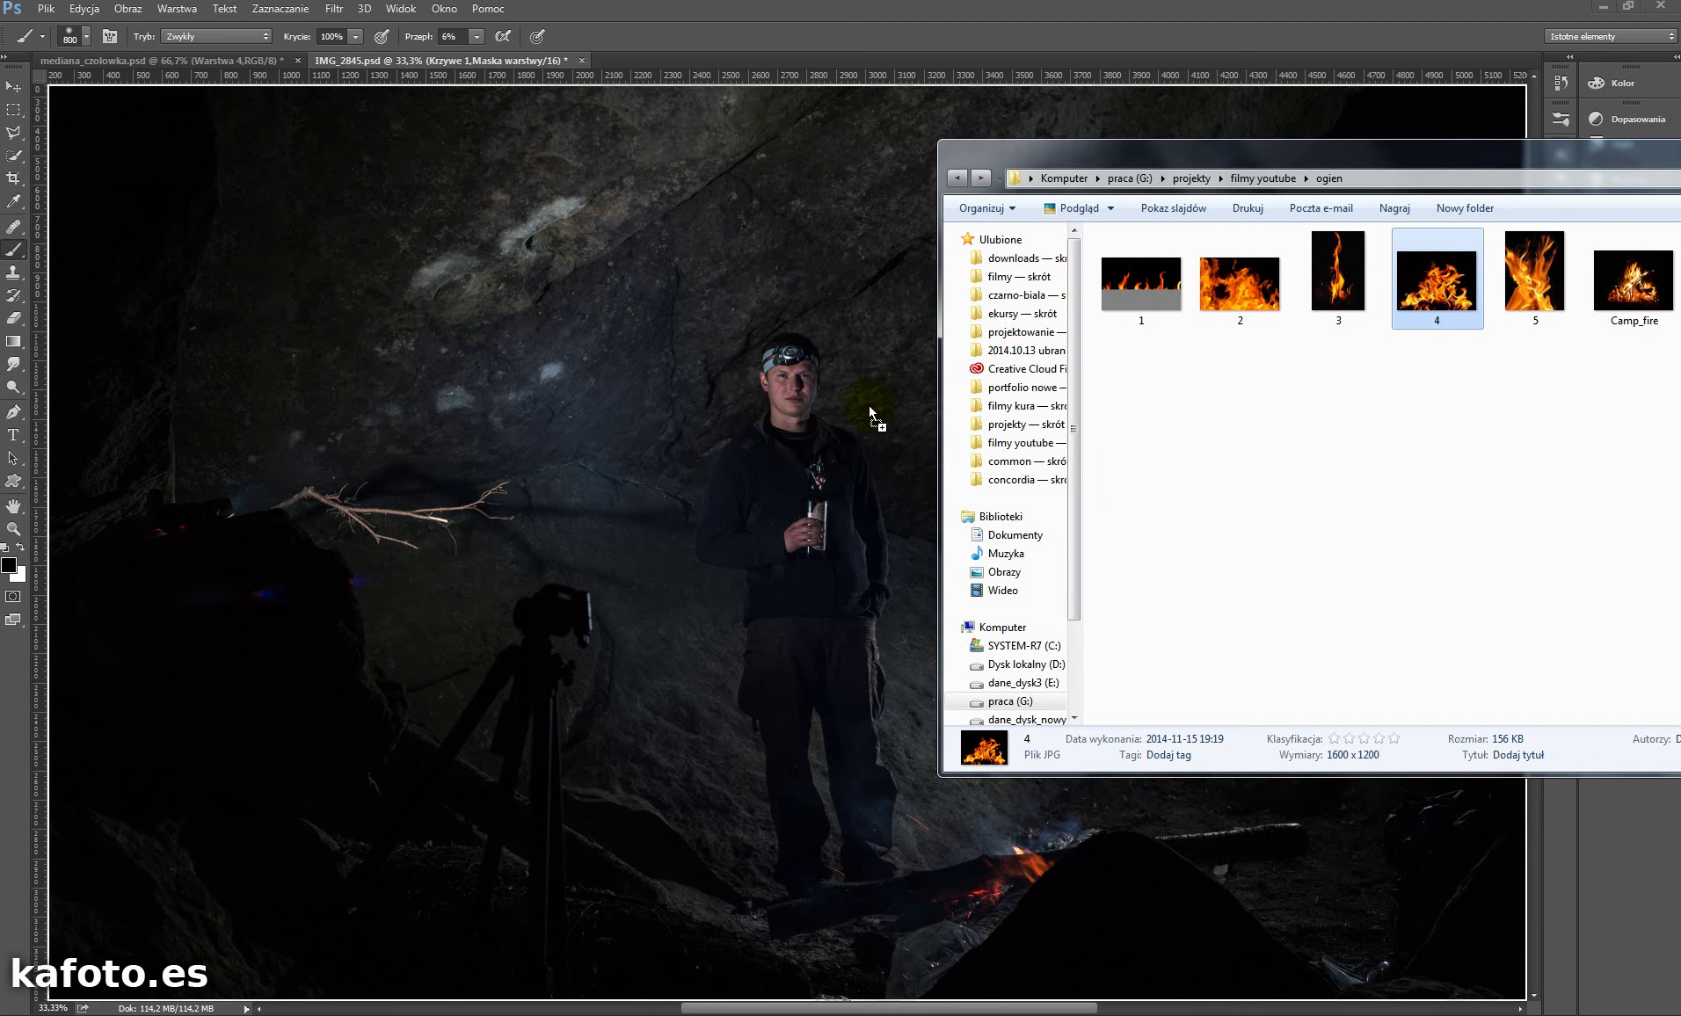
drag(761, 532, 826, 589)
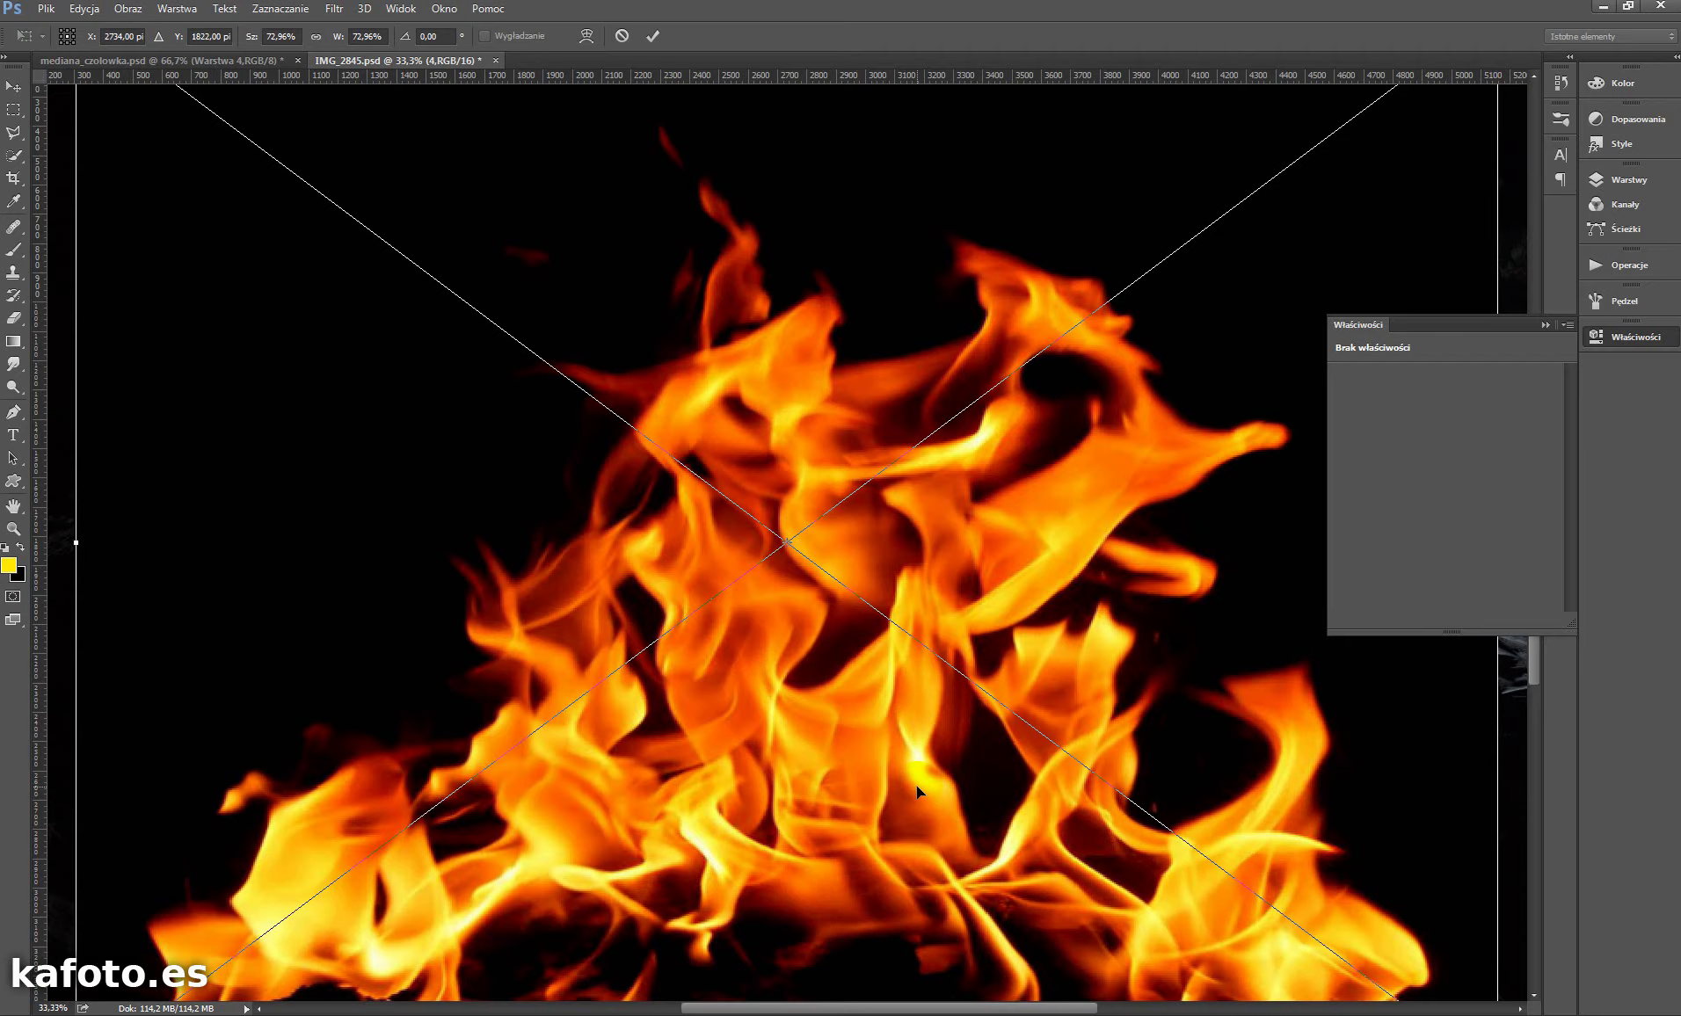
- Shrink the placed fire to about a quarter size and move it in front of the man
key(ctrl+minus)
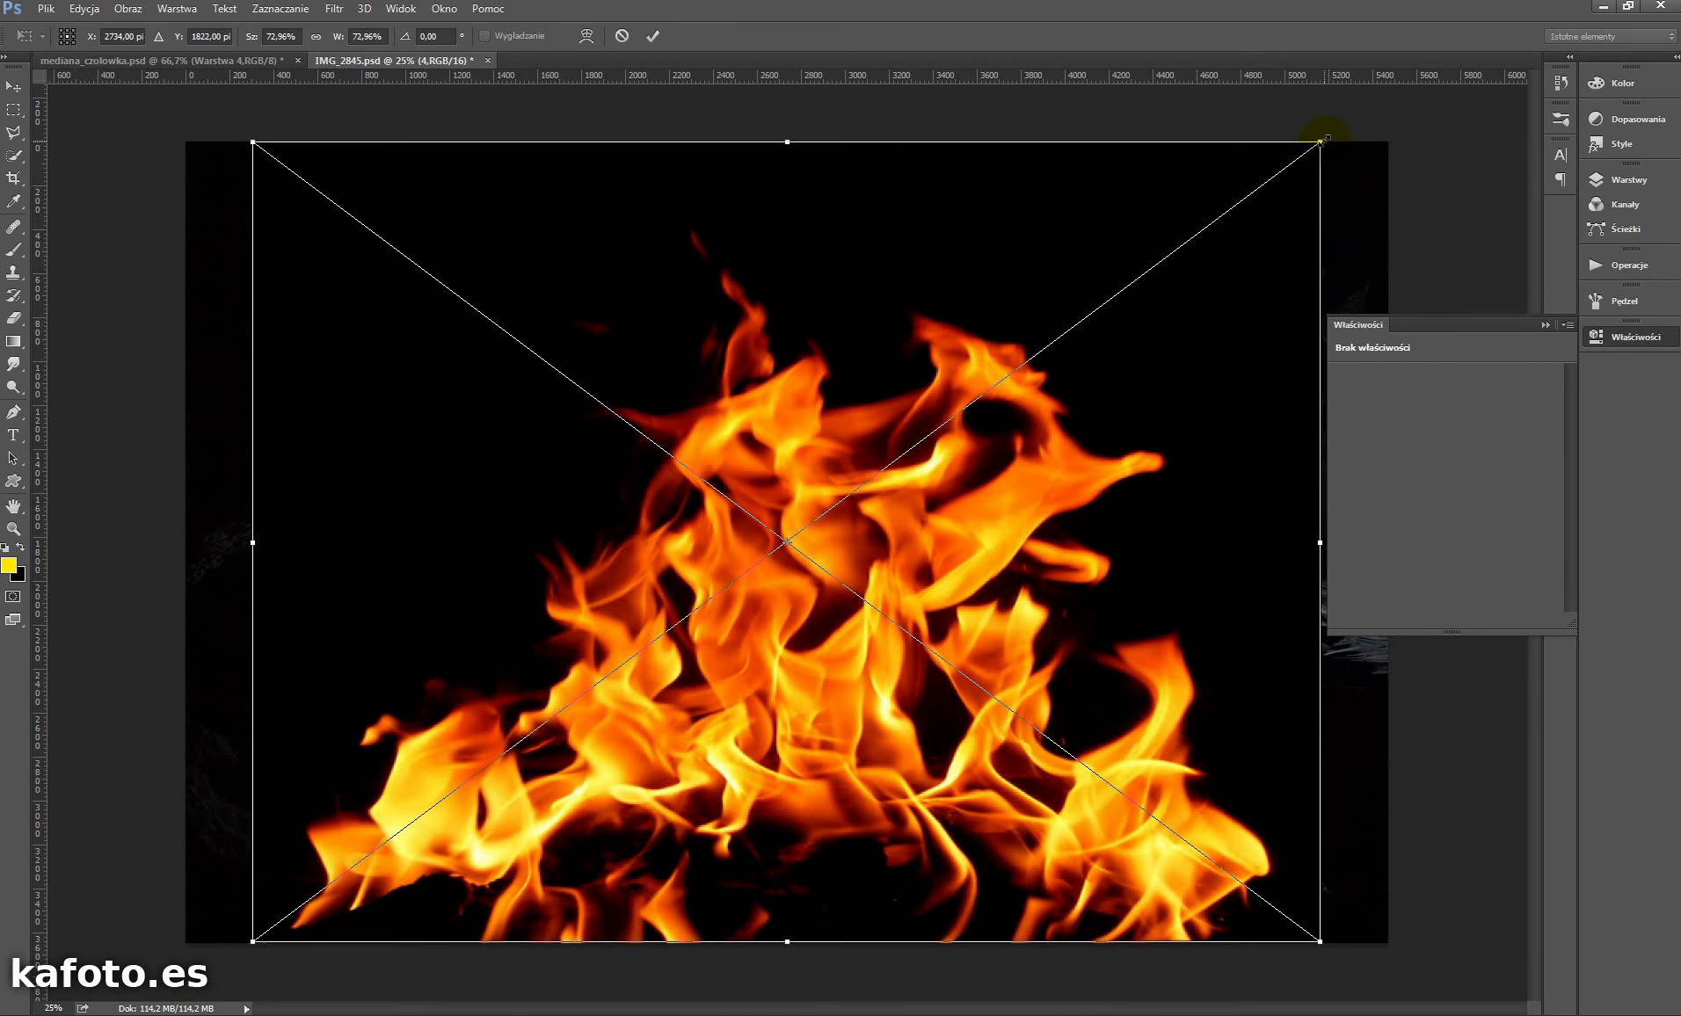
drag(1321, 139, 882, 468)
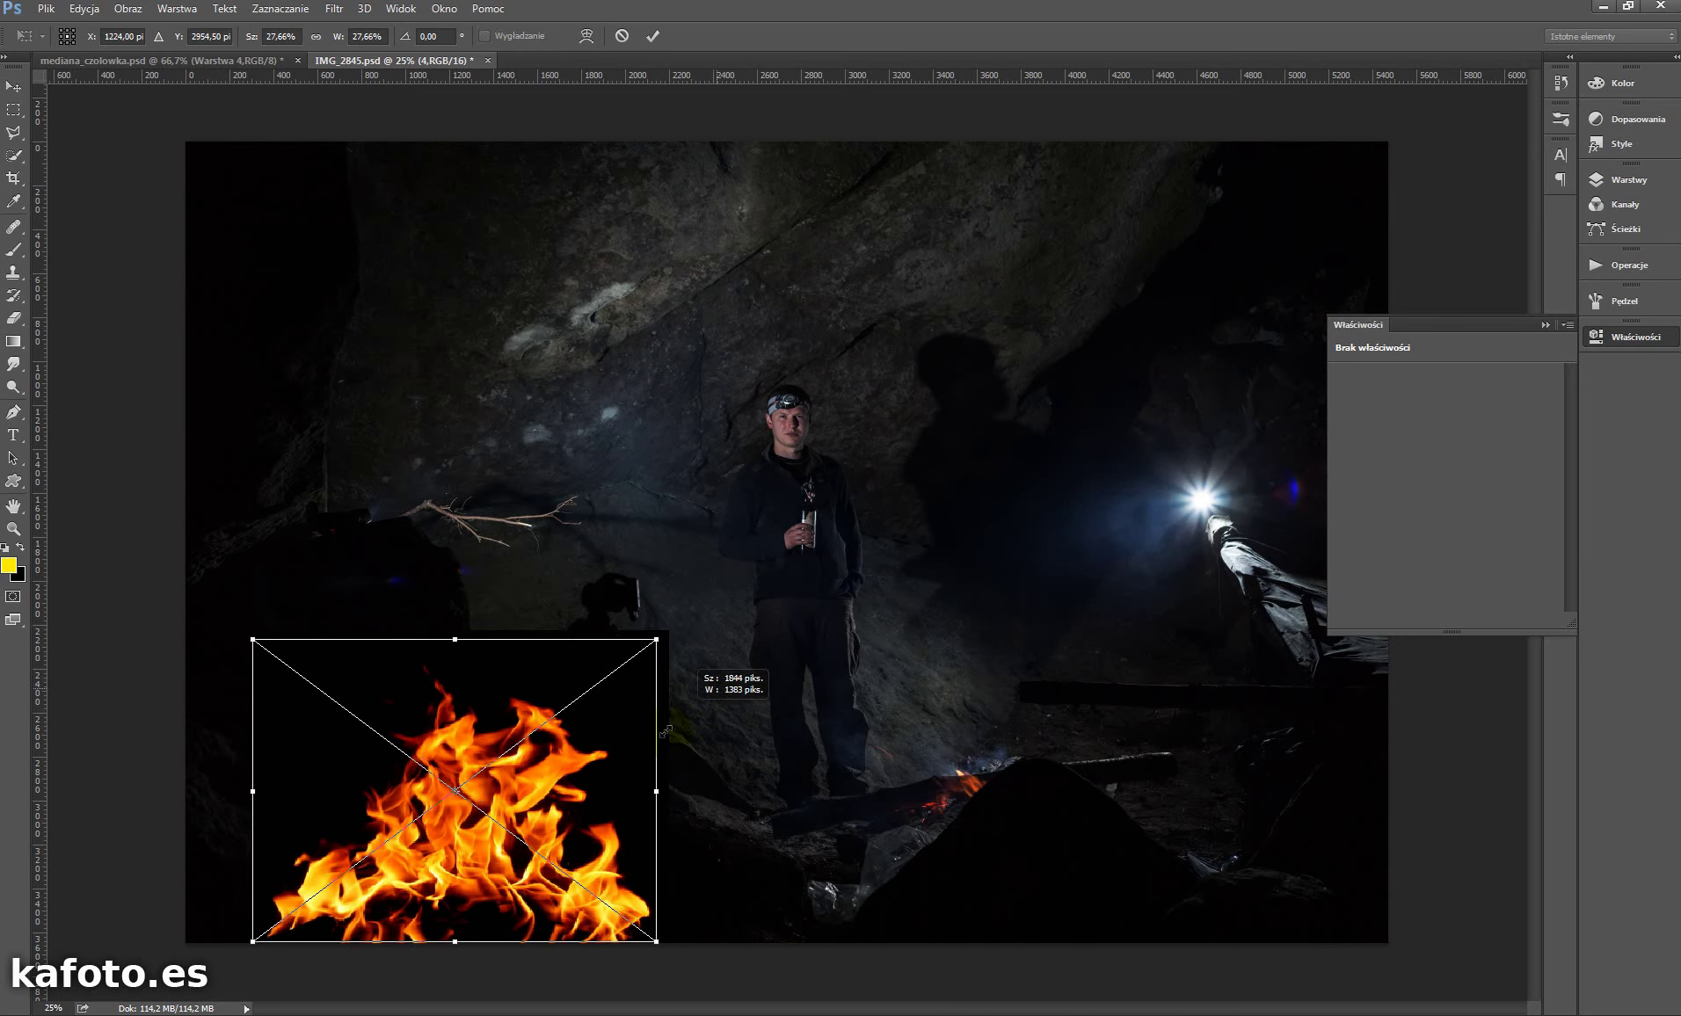
drag(881, 468, 656, 639)
drag(541, 789, 1045, 661)
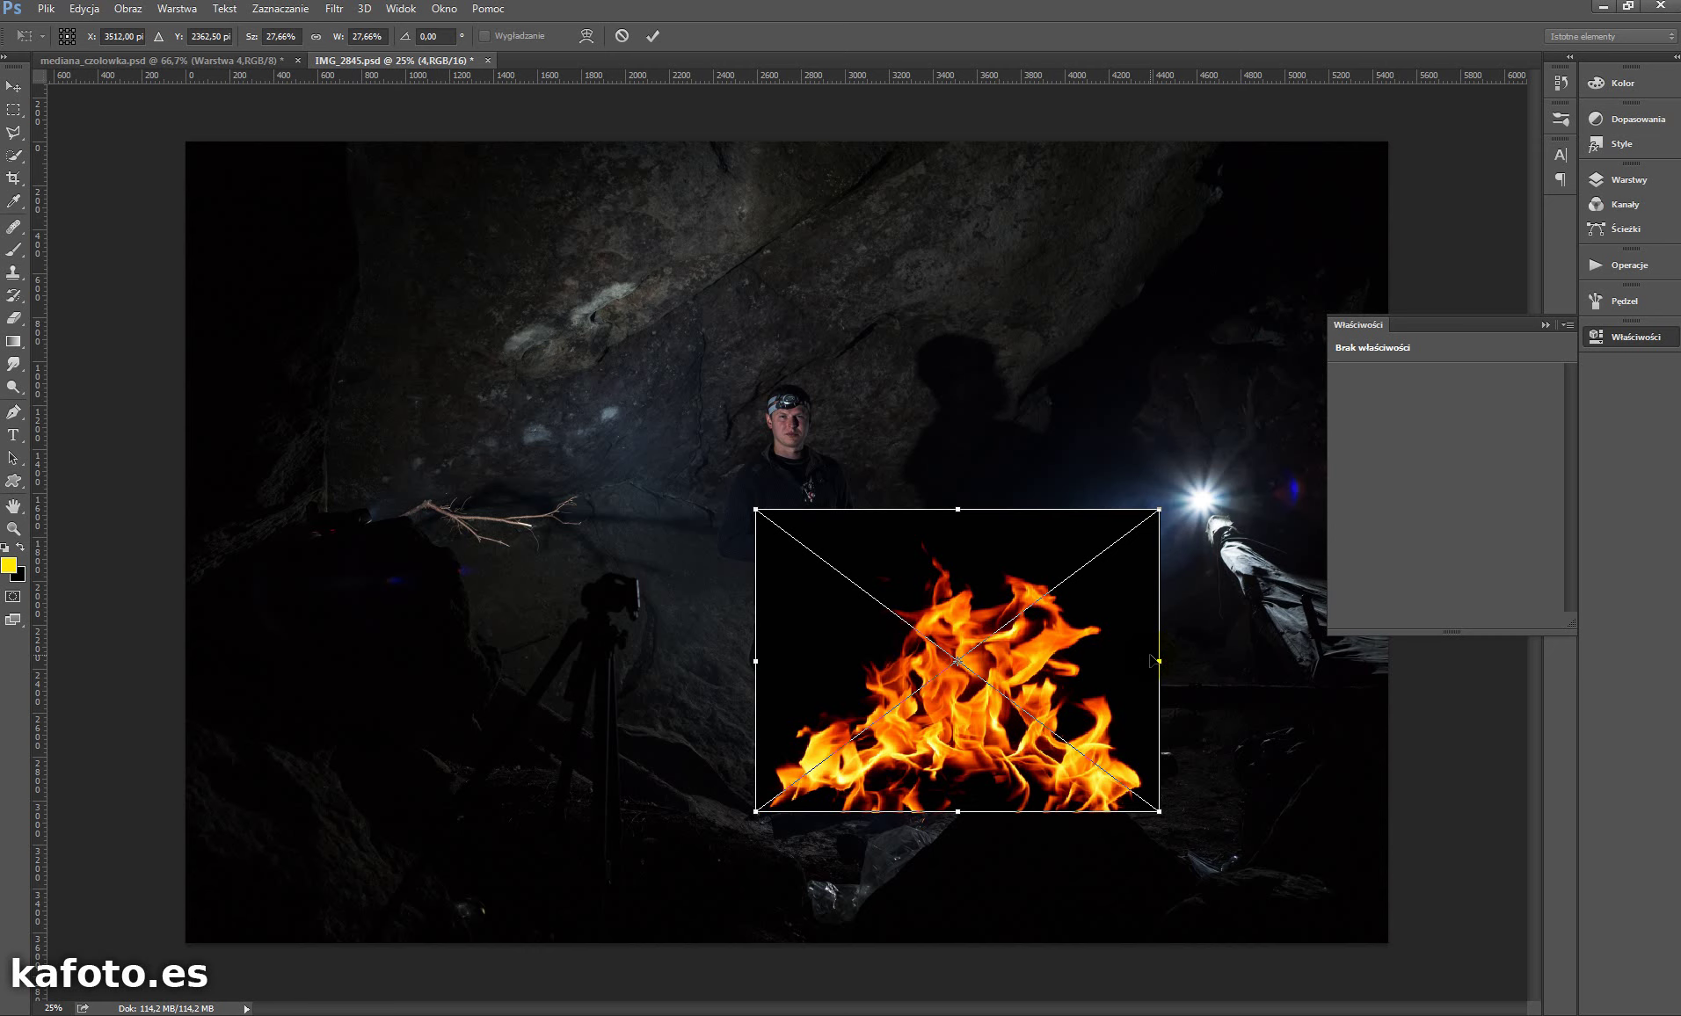
- Skew, shrink and nudge the fire onto the log, then commit the transform
mouse_move(1157, 661)
mouse_down()
mouse_move(1132, 614)
mouse_move(1109, 617)
mouse_up()
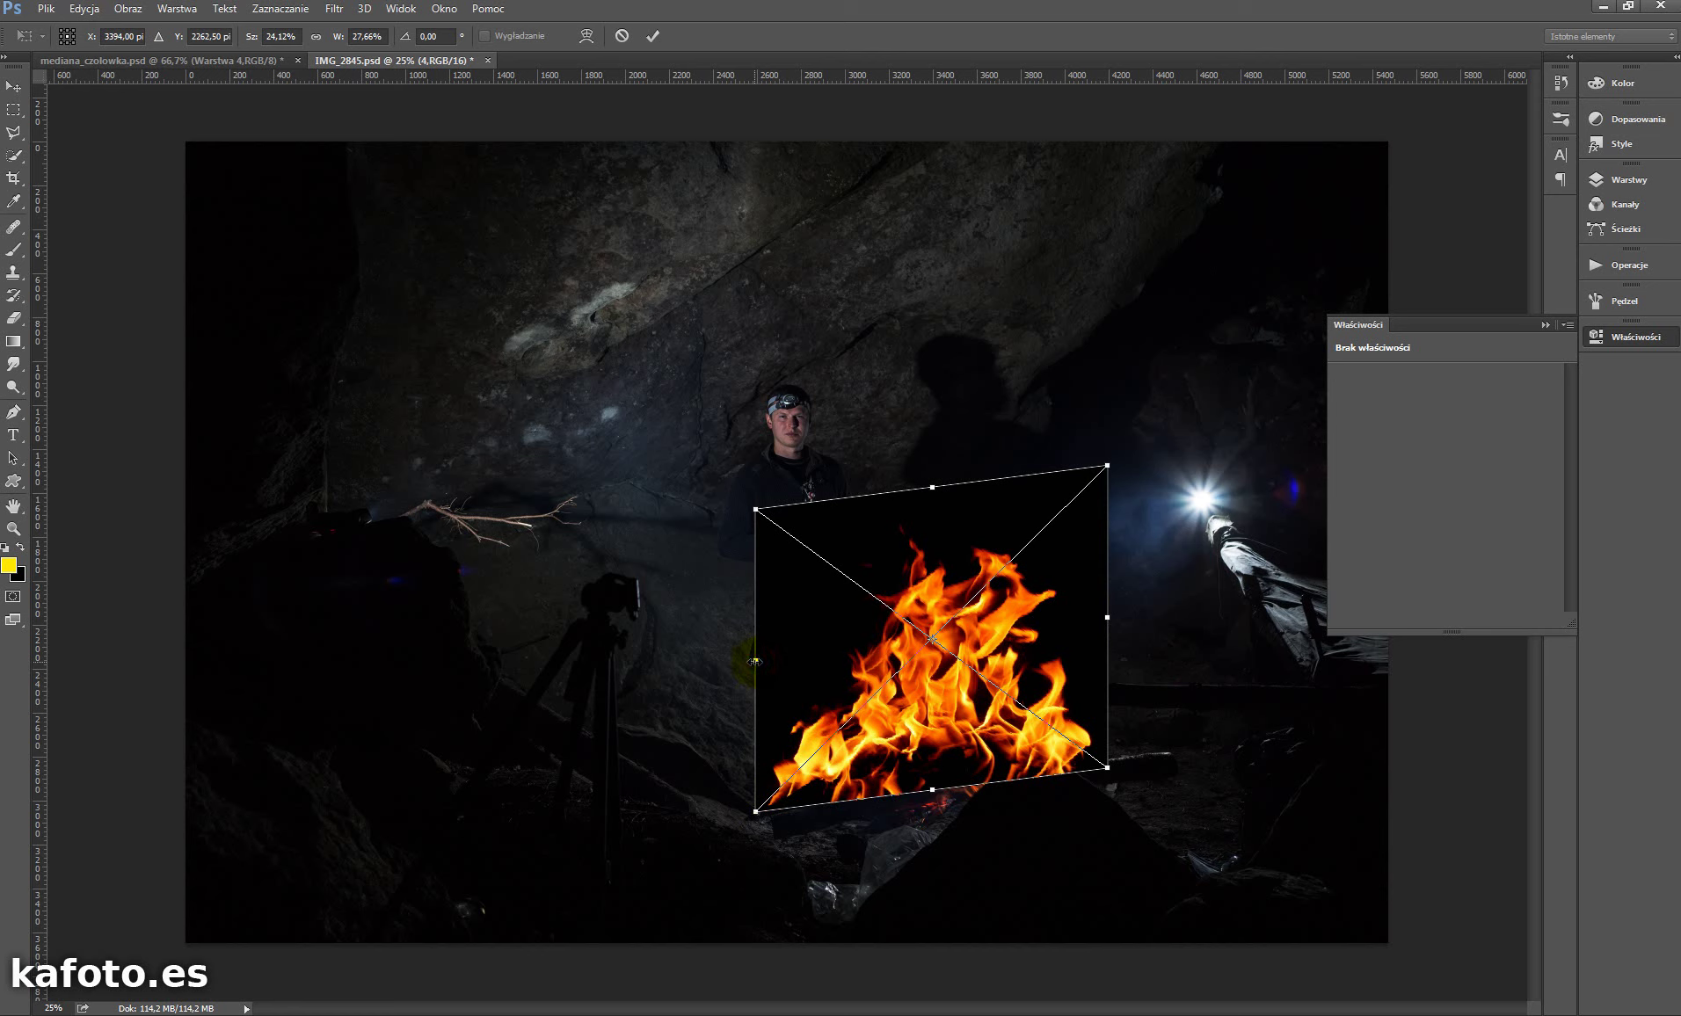
drag(754, 661, 784, 665)
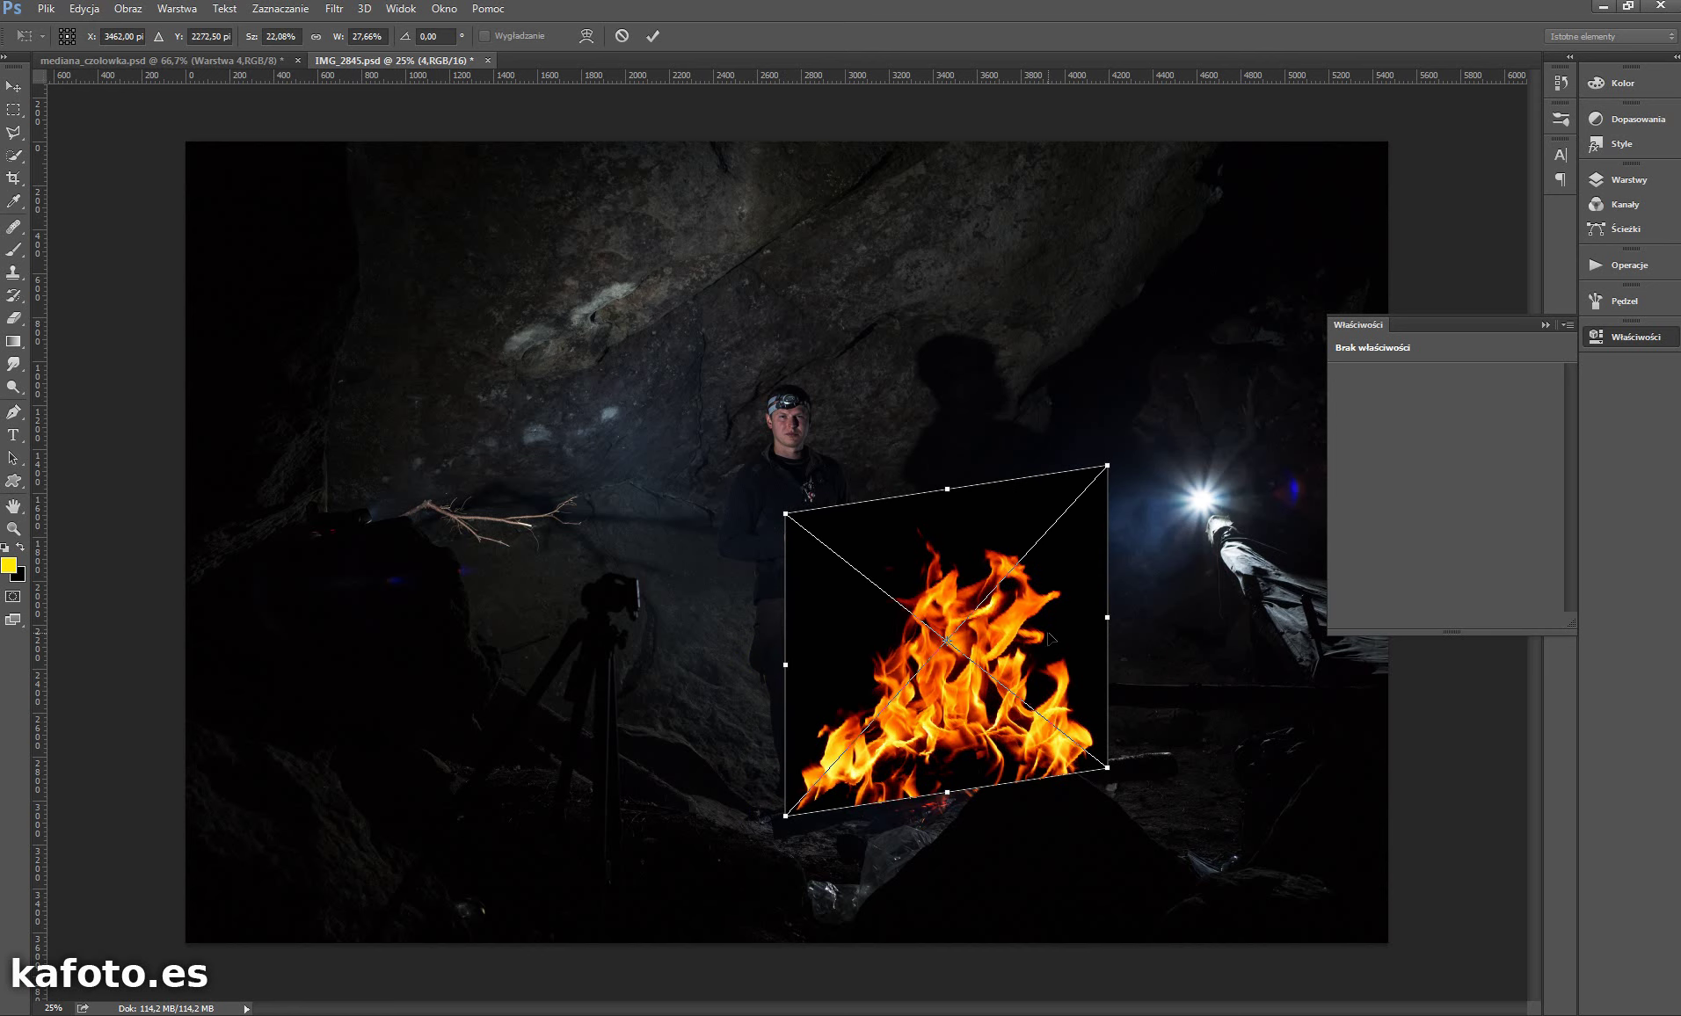
drag(1107, 618, 1131, 612)
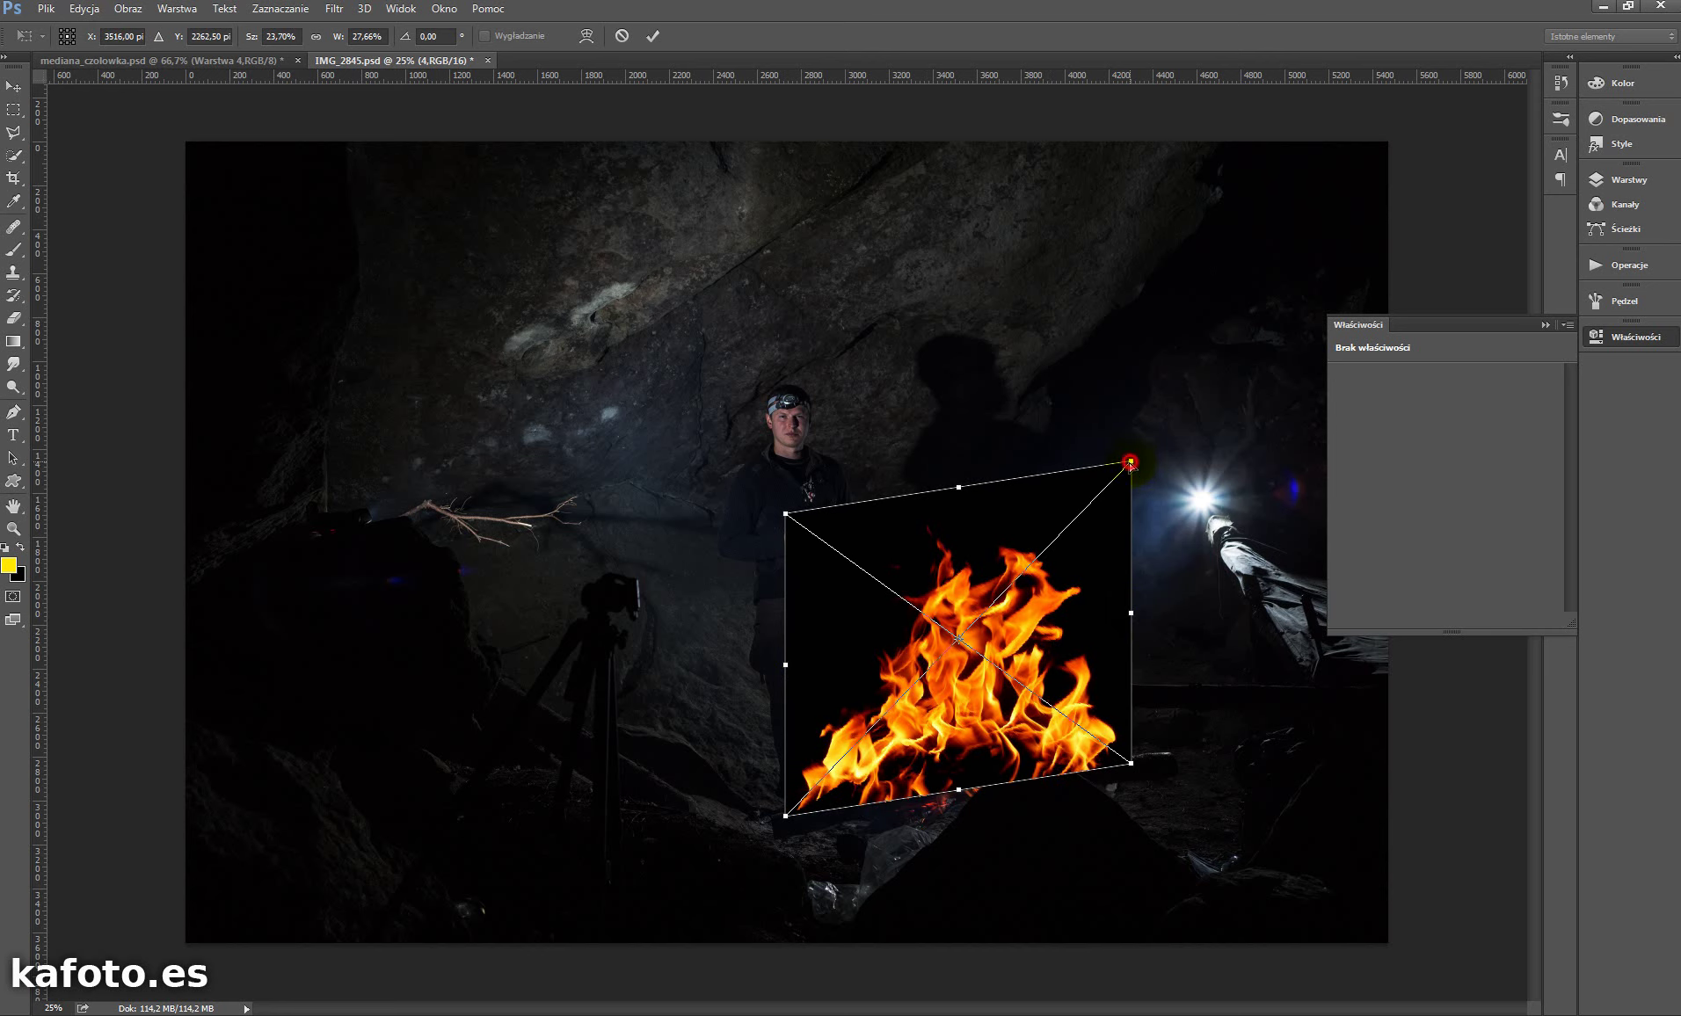
drag(1132, 461, 1115, 466)
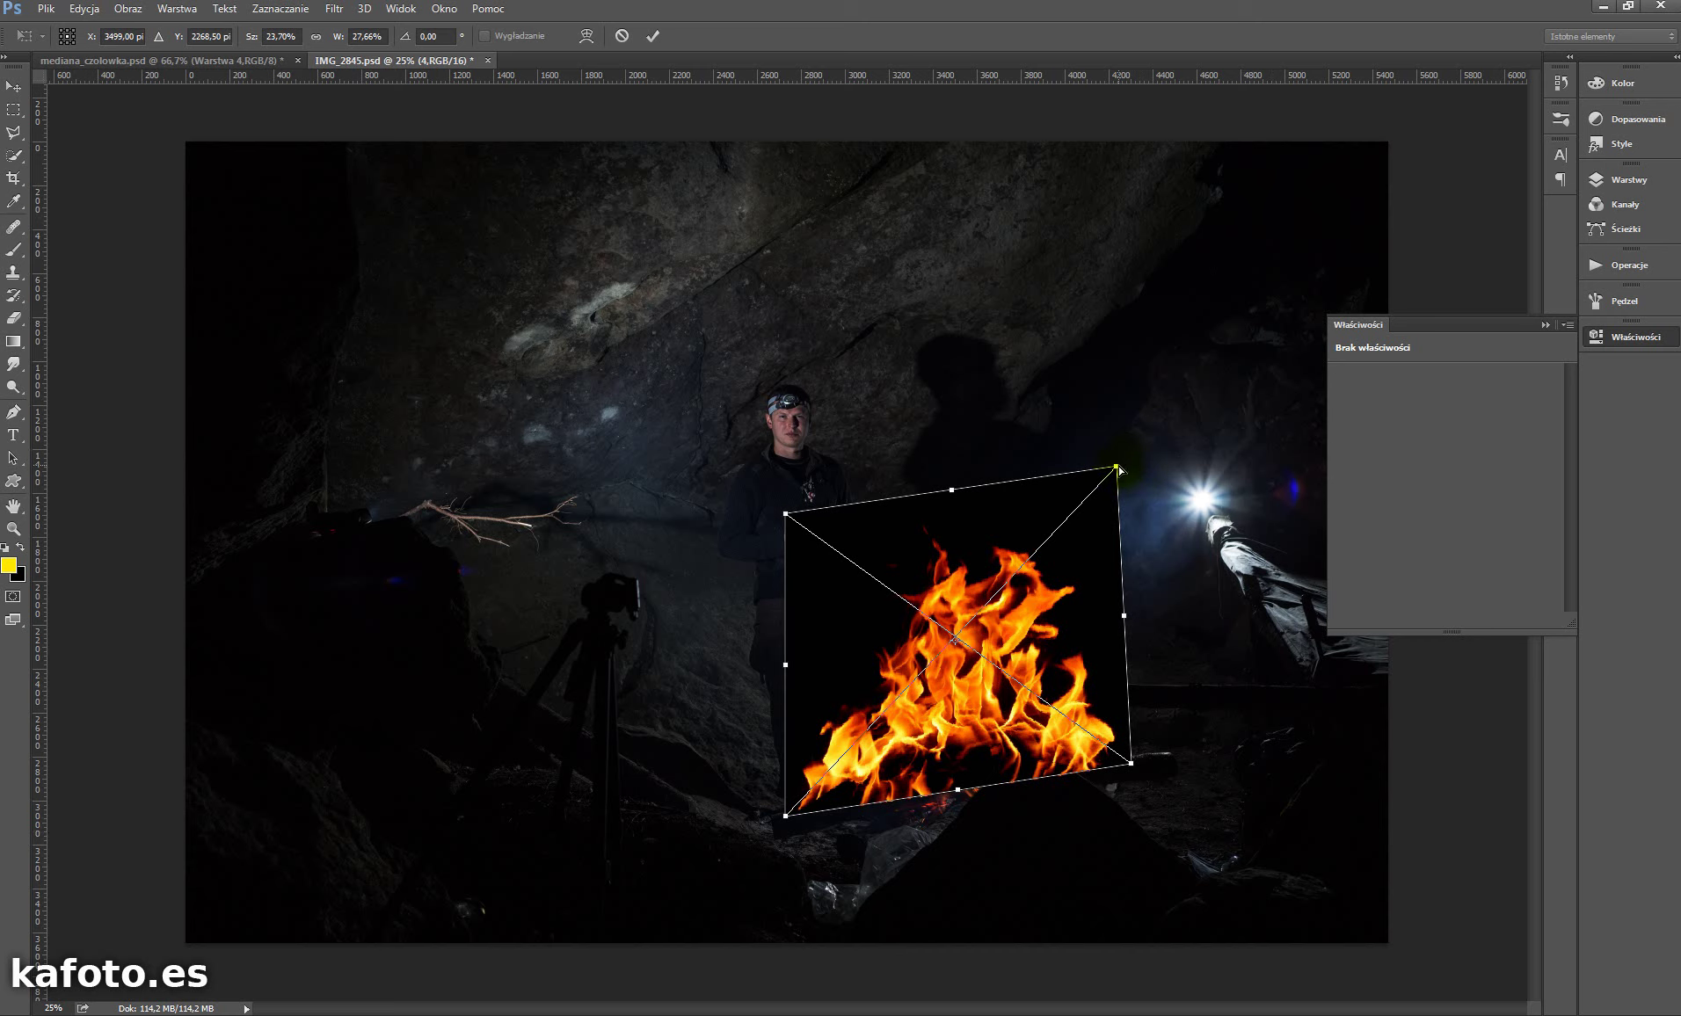
mouse_move(1119, 469)
mouse_down()
mouse_move(1034, 499)
mouse_move(1200, 459)
mouse_move(1134, 459)
mouse_move(1125, 442)
mouse_up()
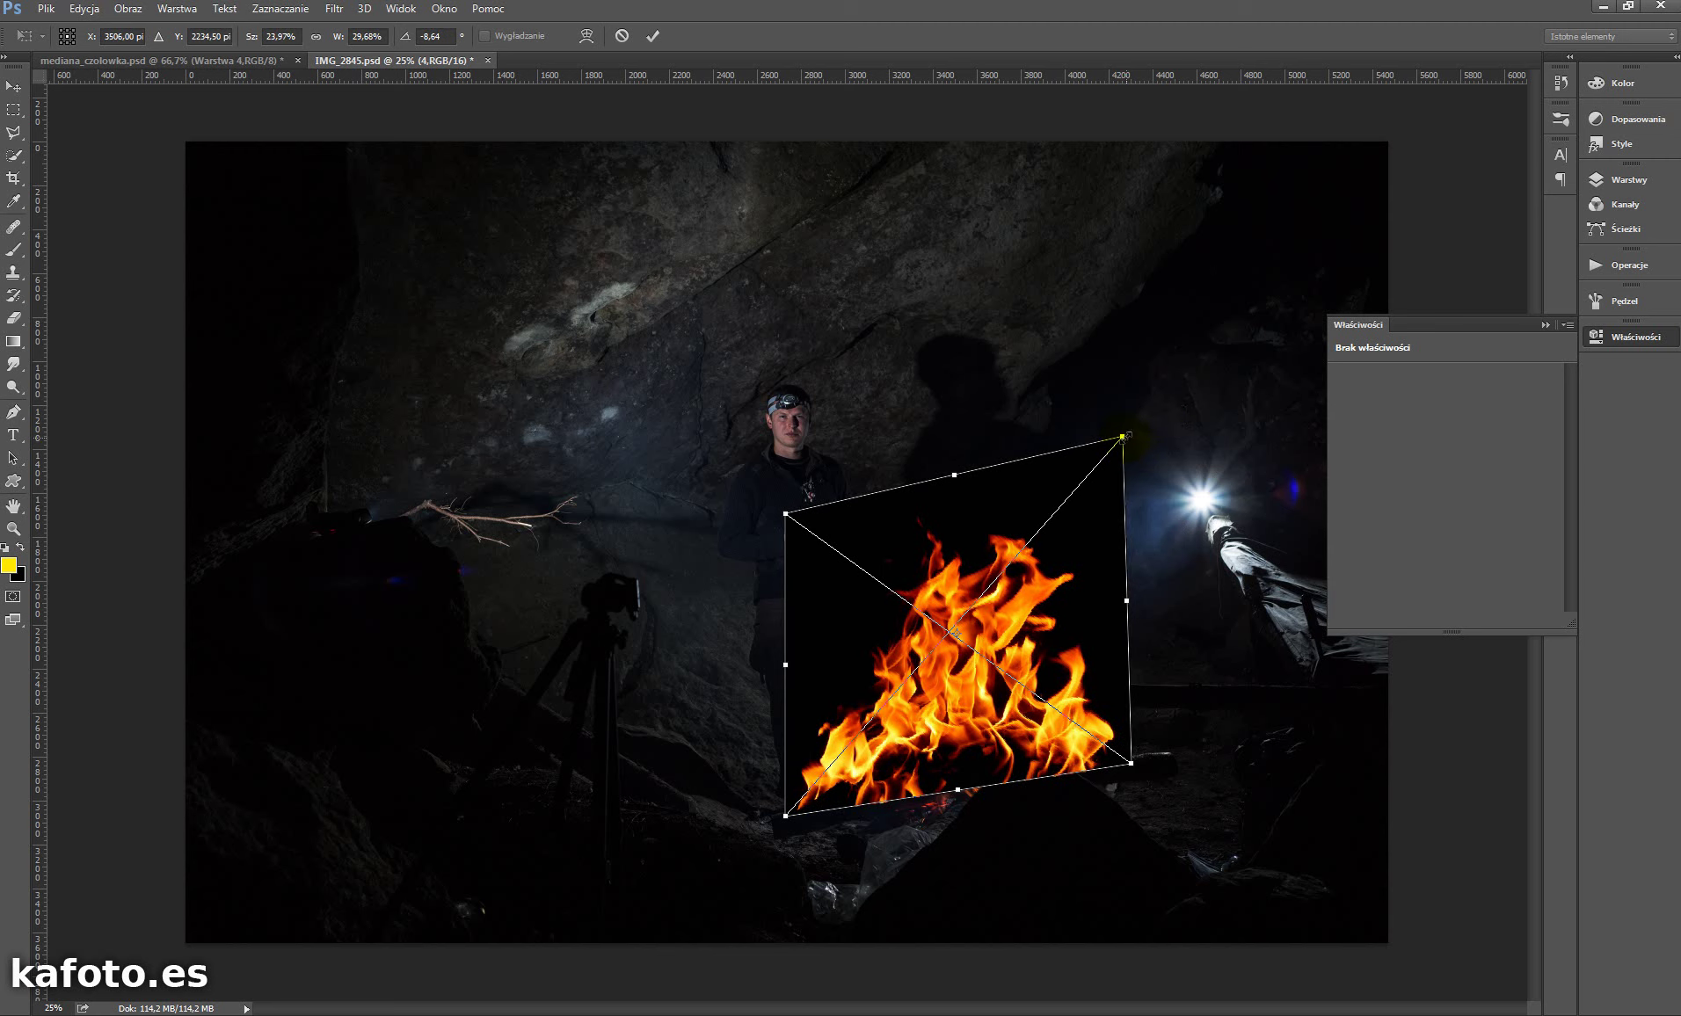
drag(1124, 442, 1037, 545)
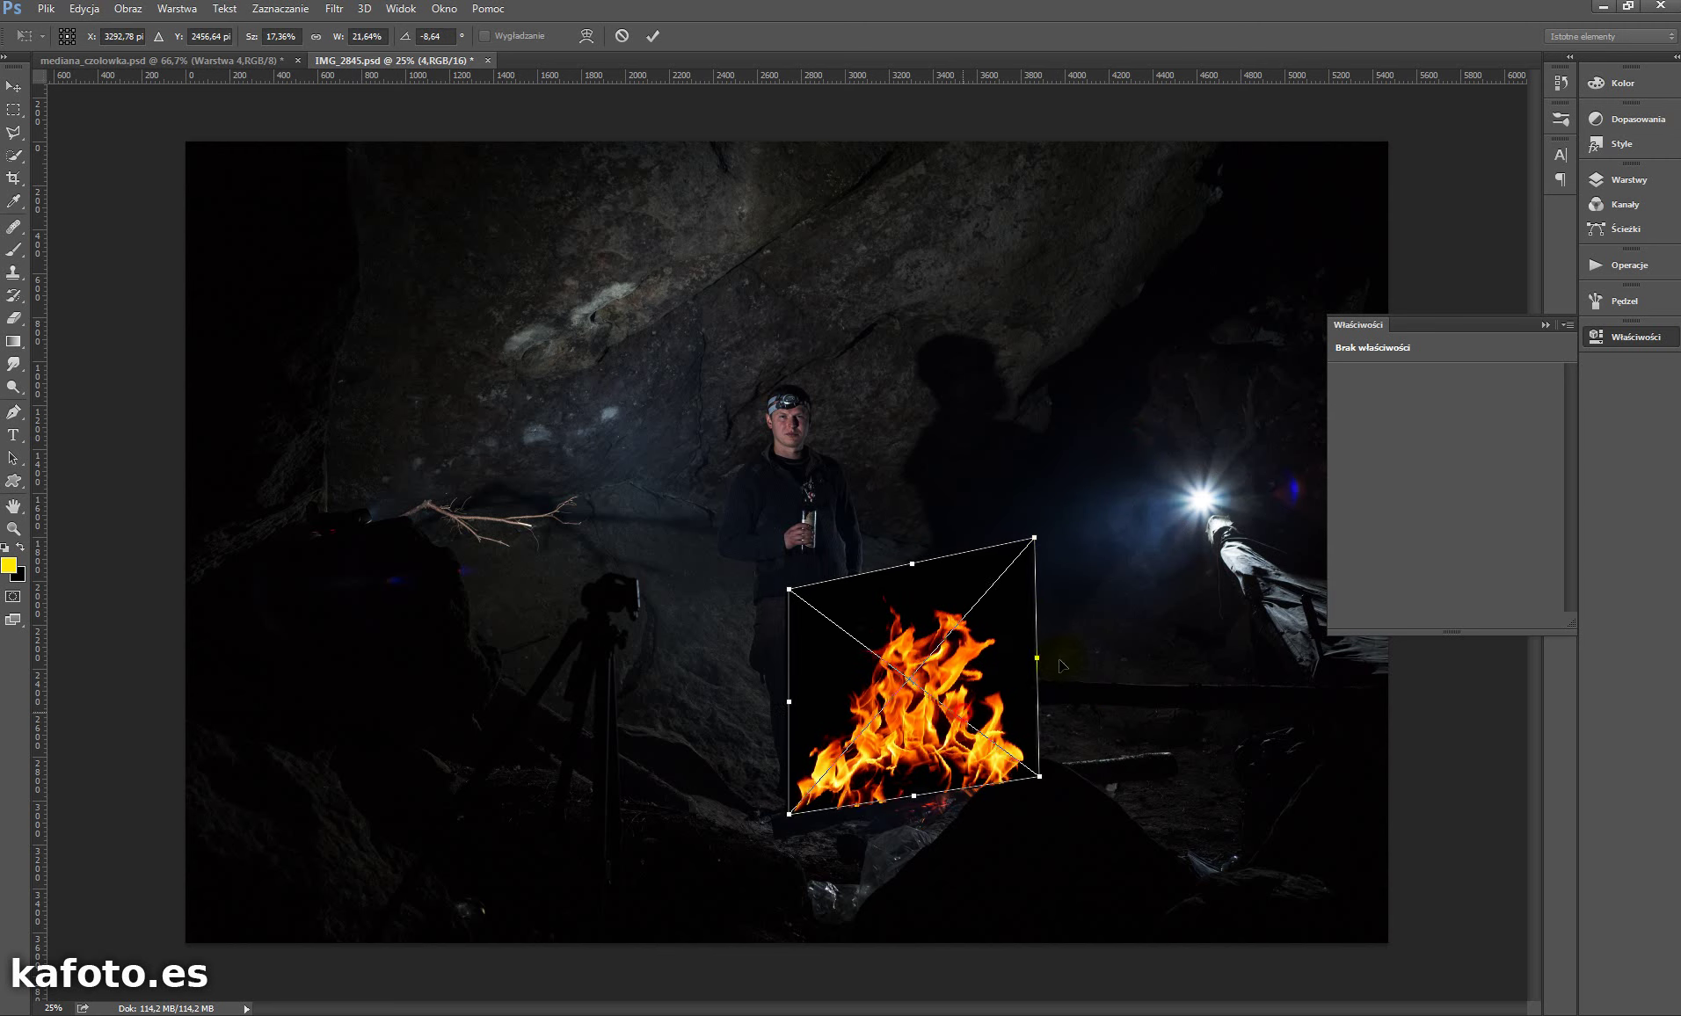
drag(962, 714, 1011, 718)
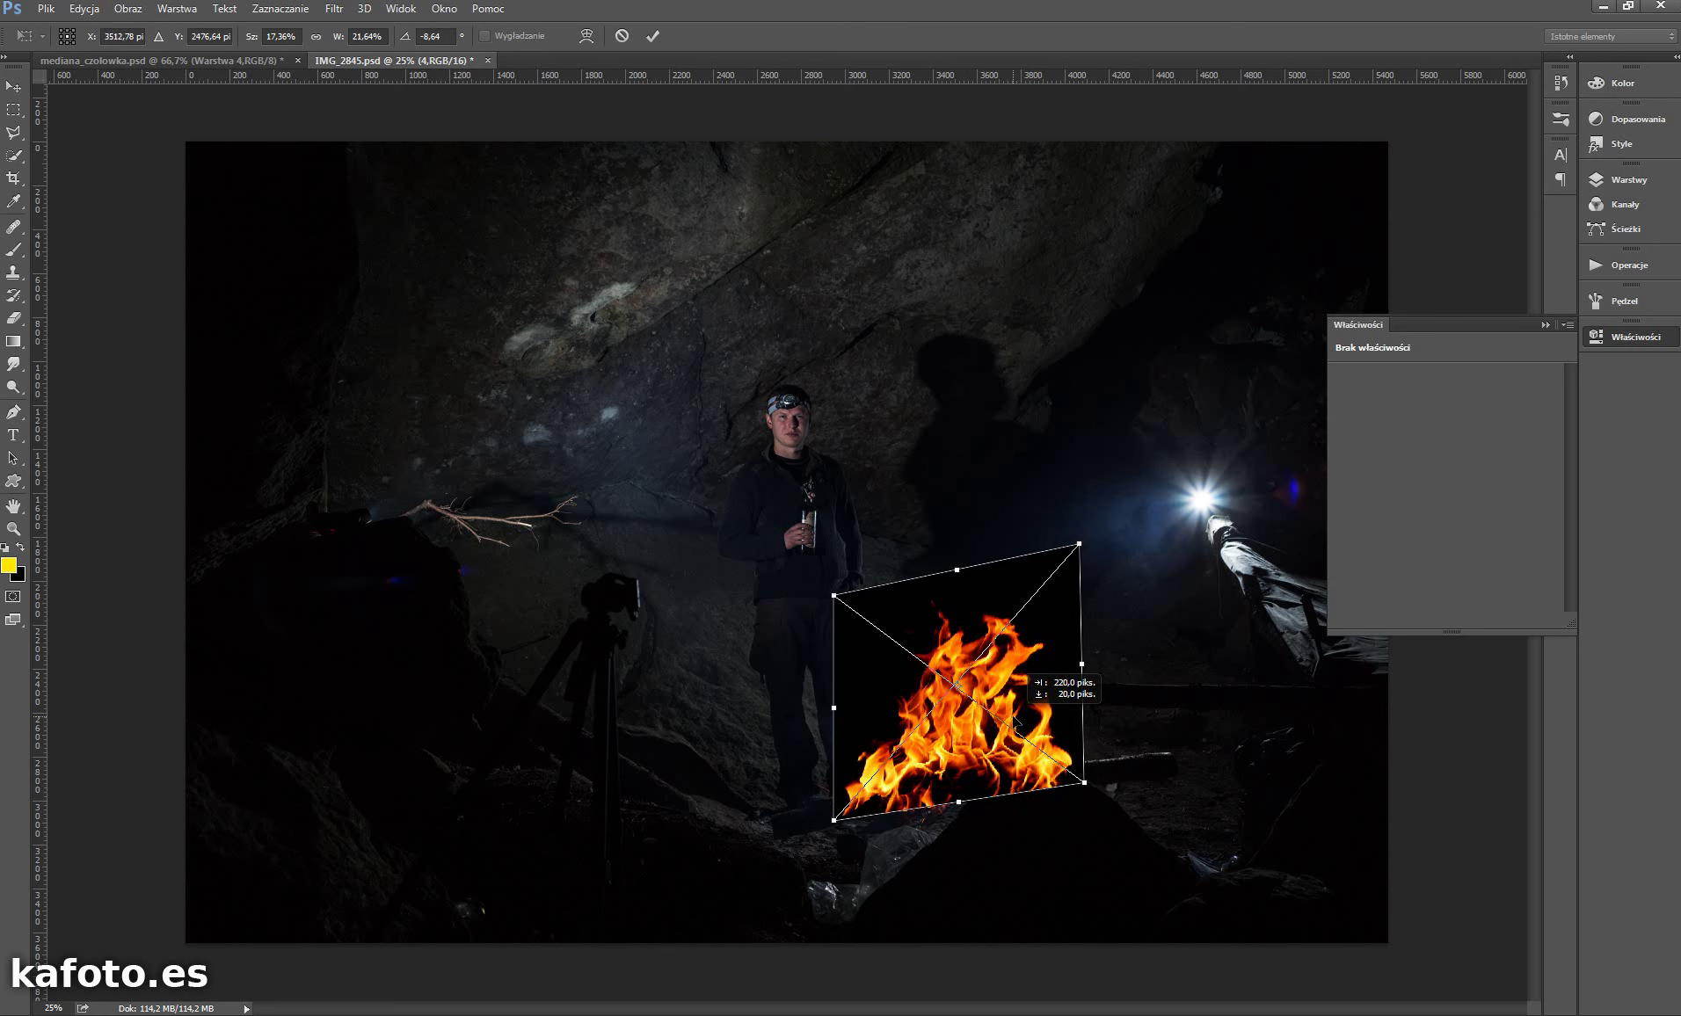
drag(1011, 718, 1024, 712)
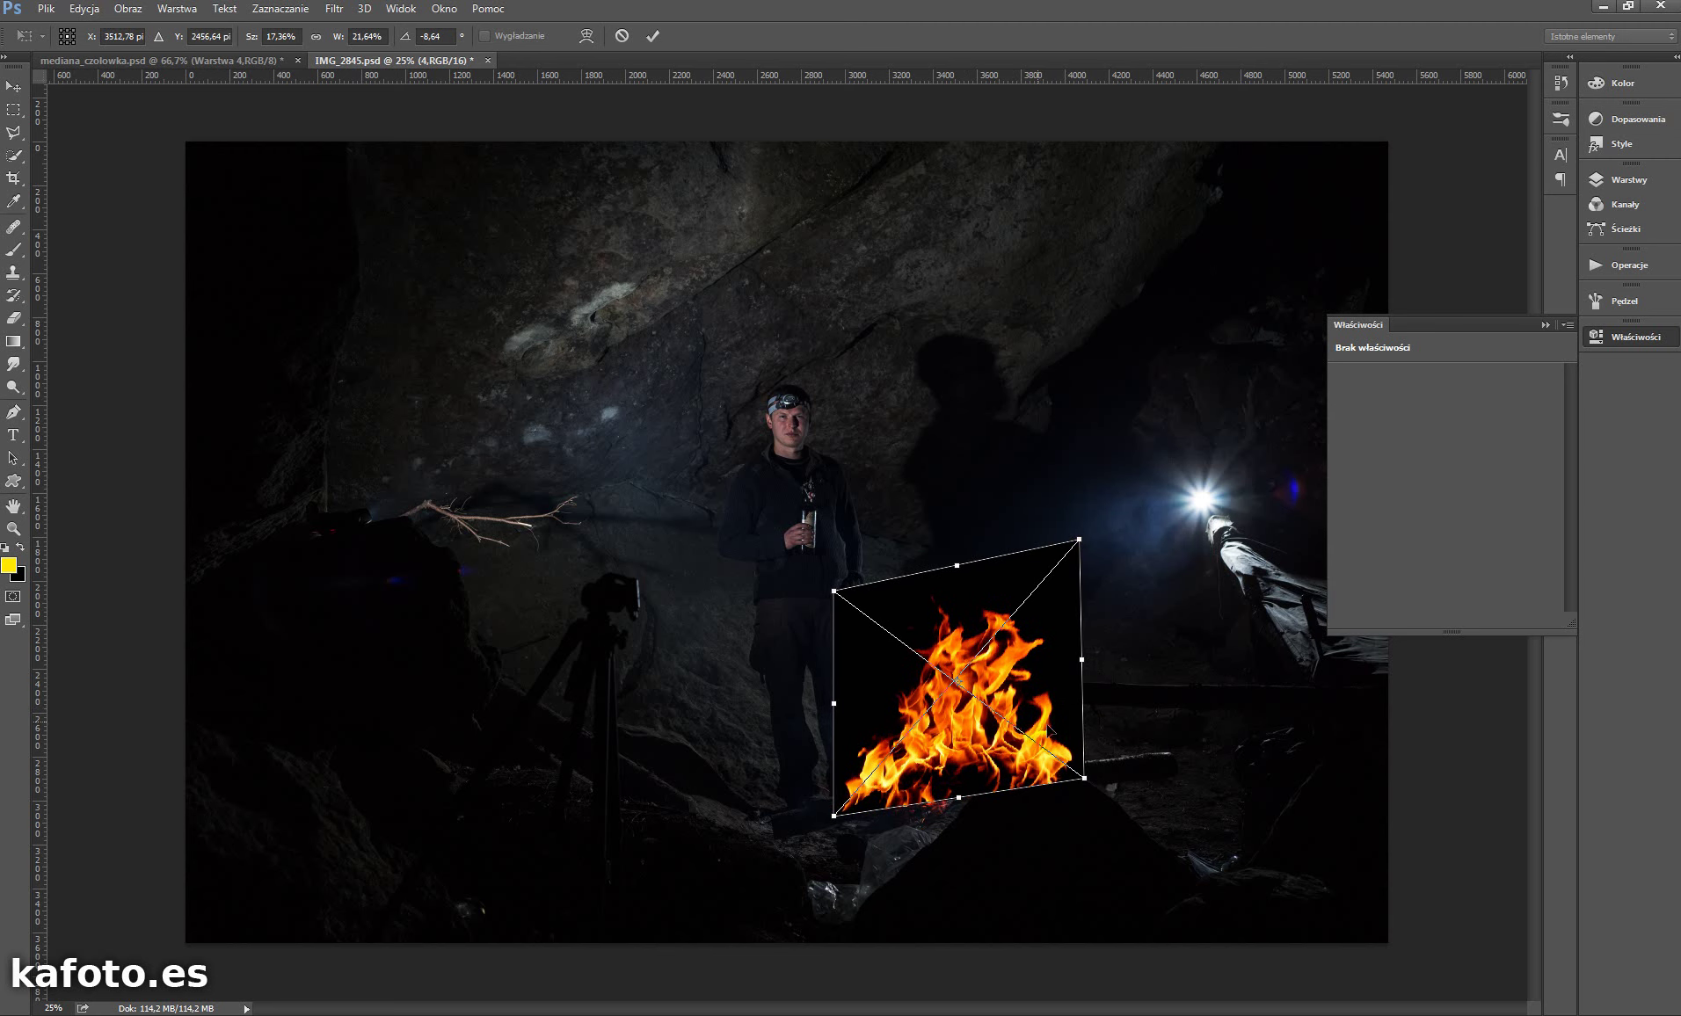
key(Return)
- Set the flame layer's blend mode to Screen so its black background disappears
key(b)
click(1399, 326)
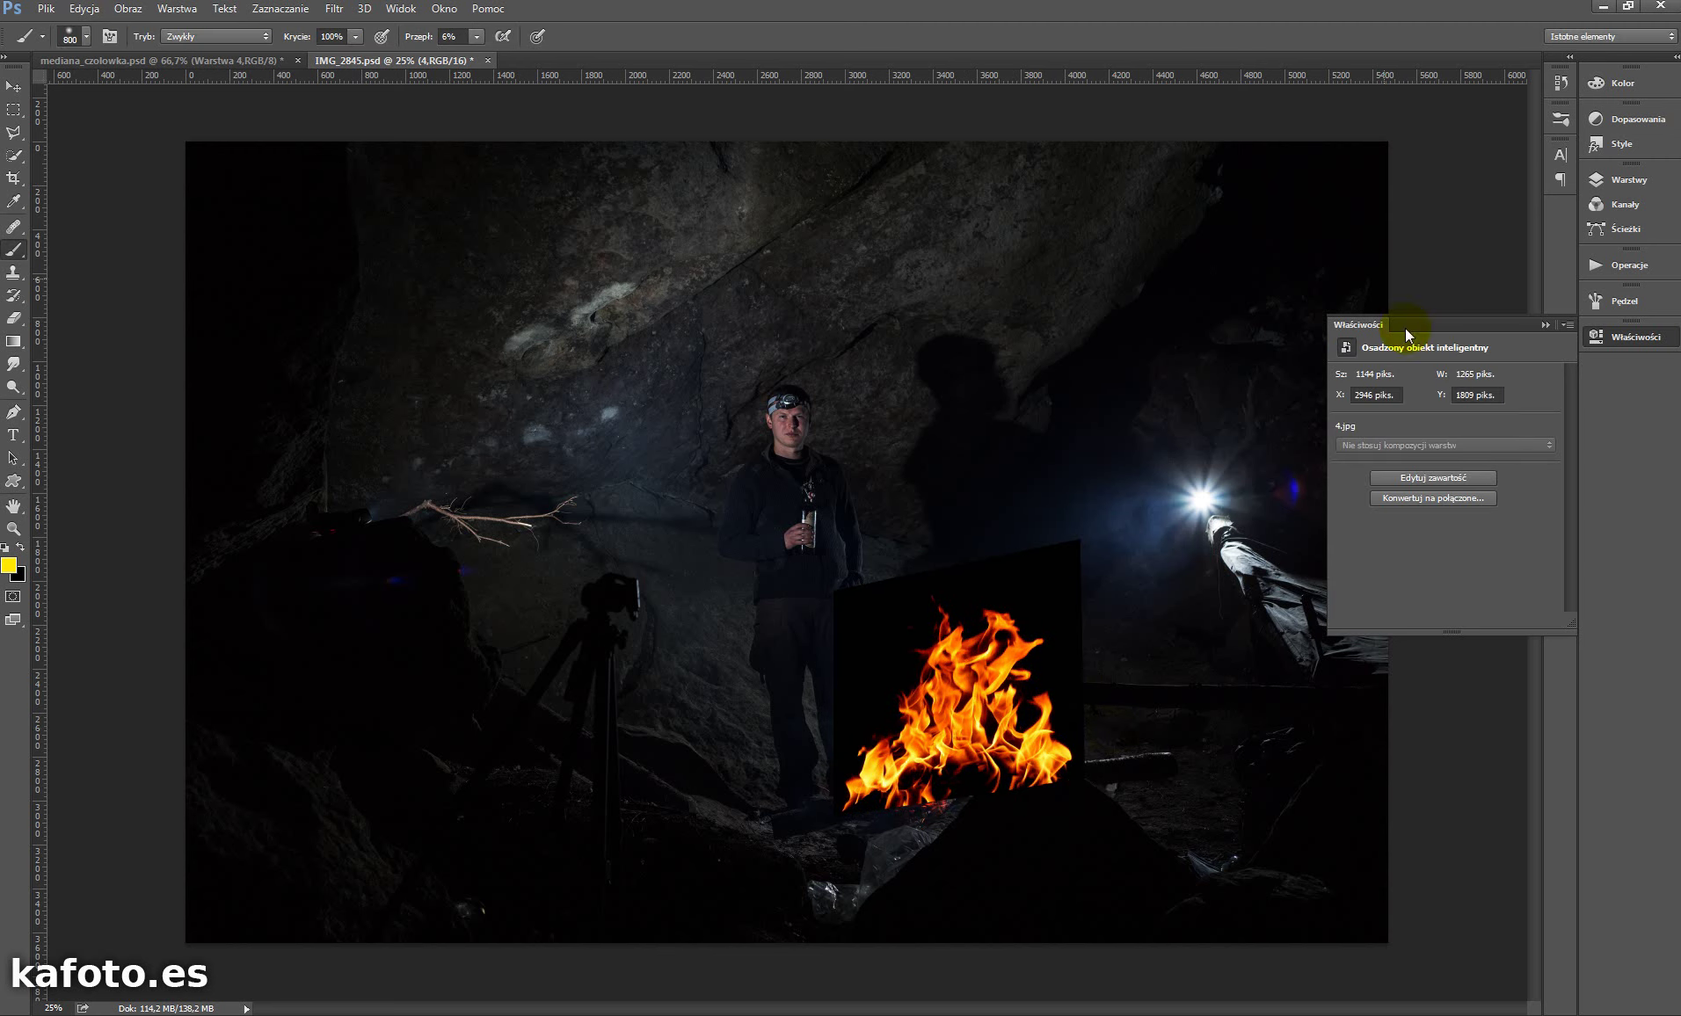
click(1319, 511)
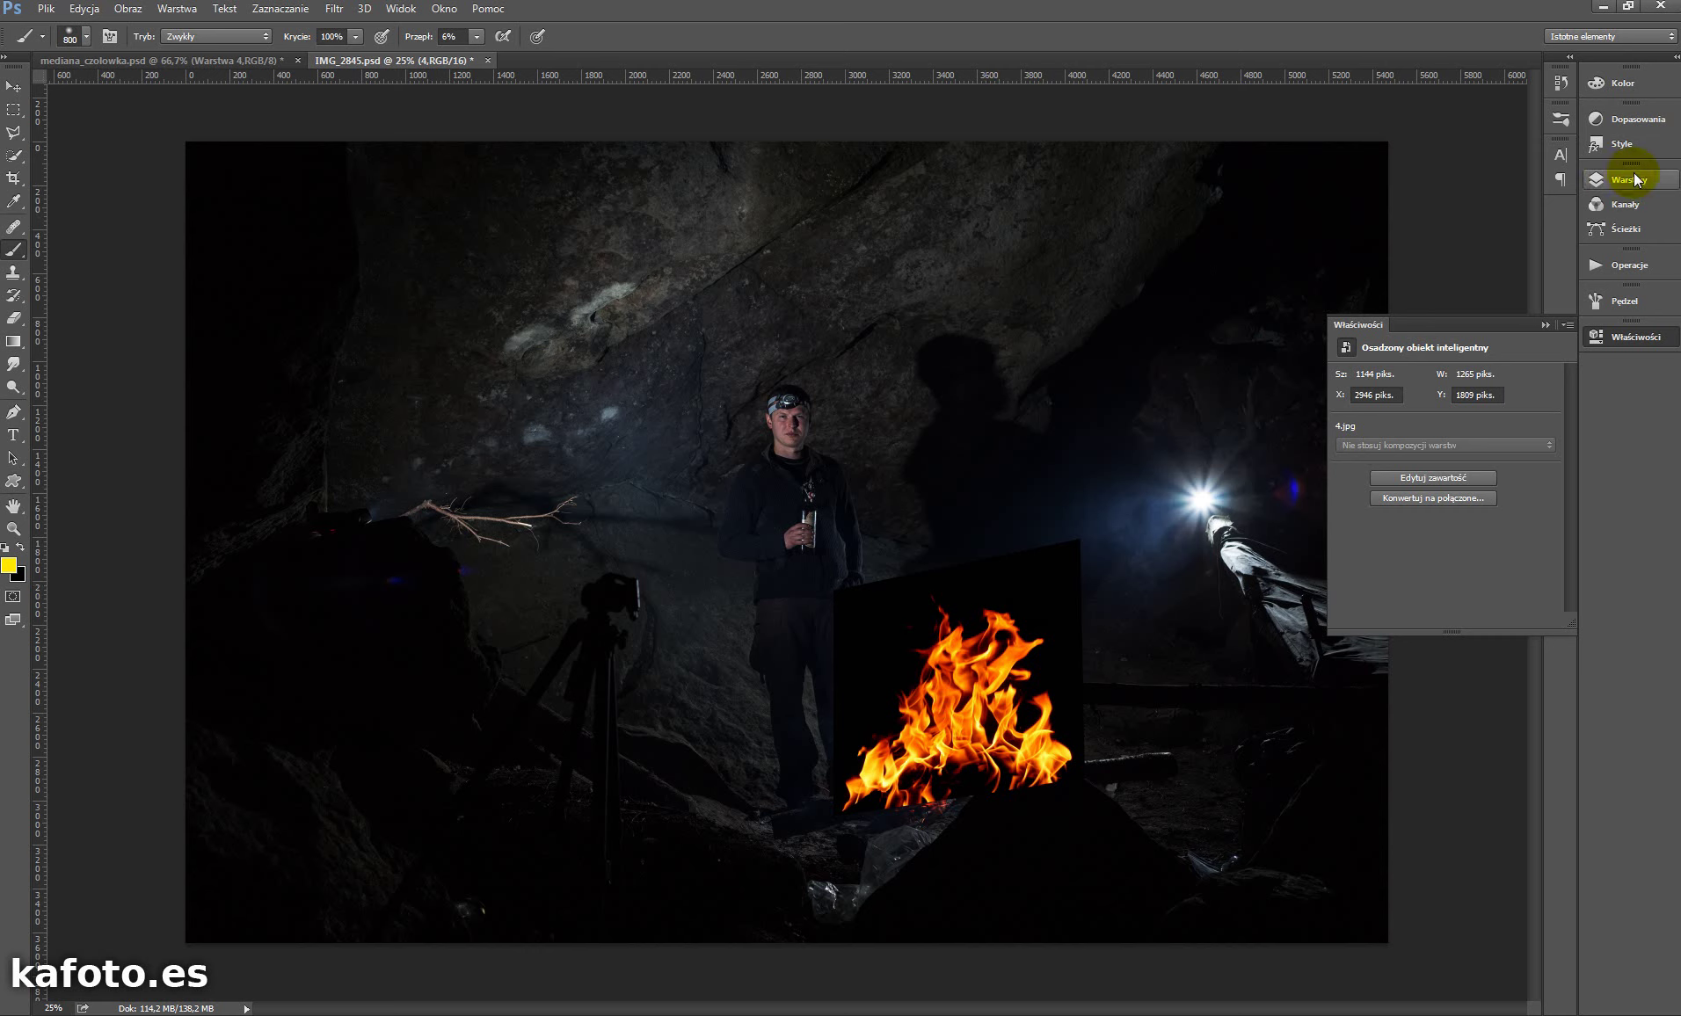
click(1635, 179)
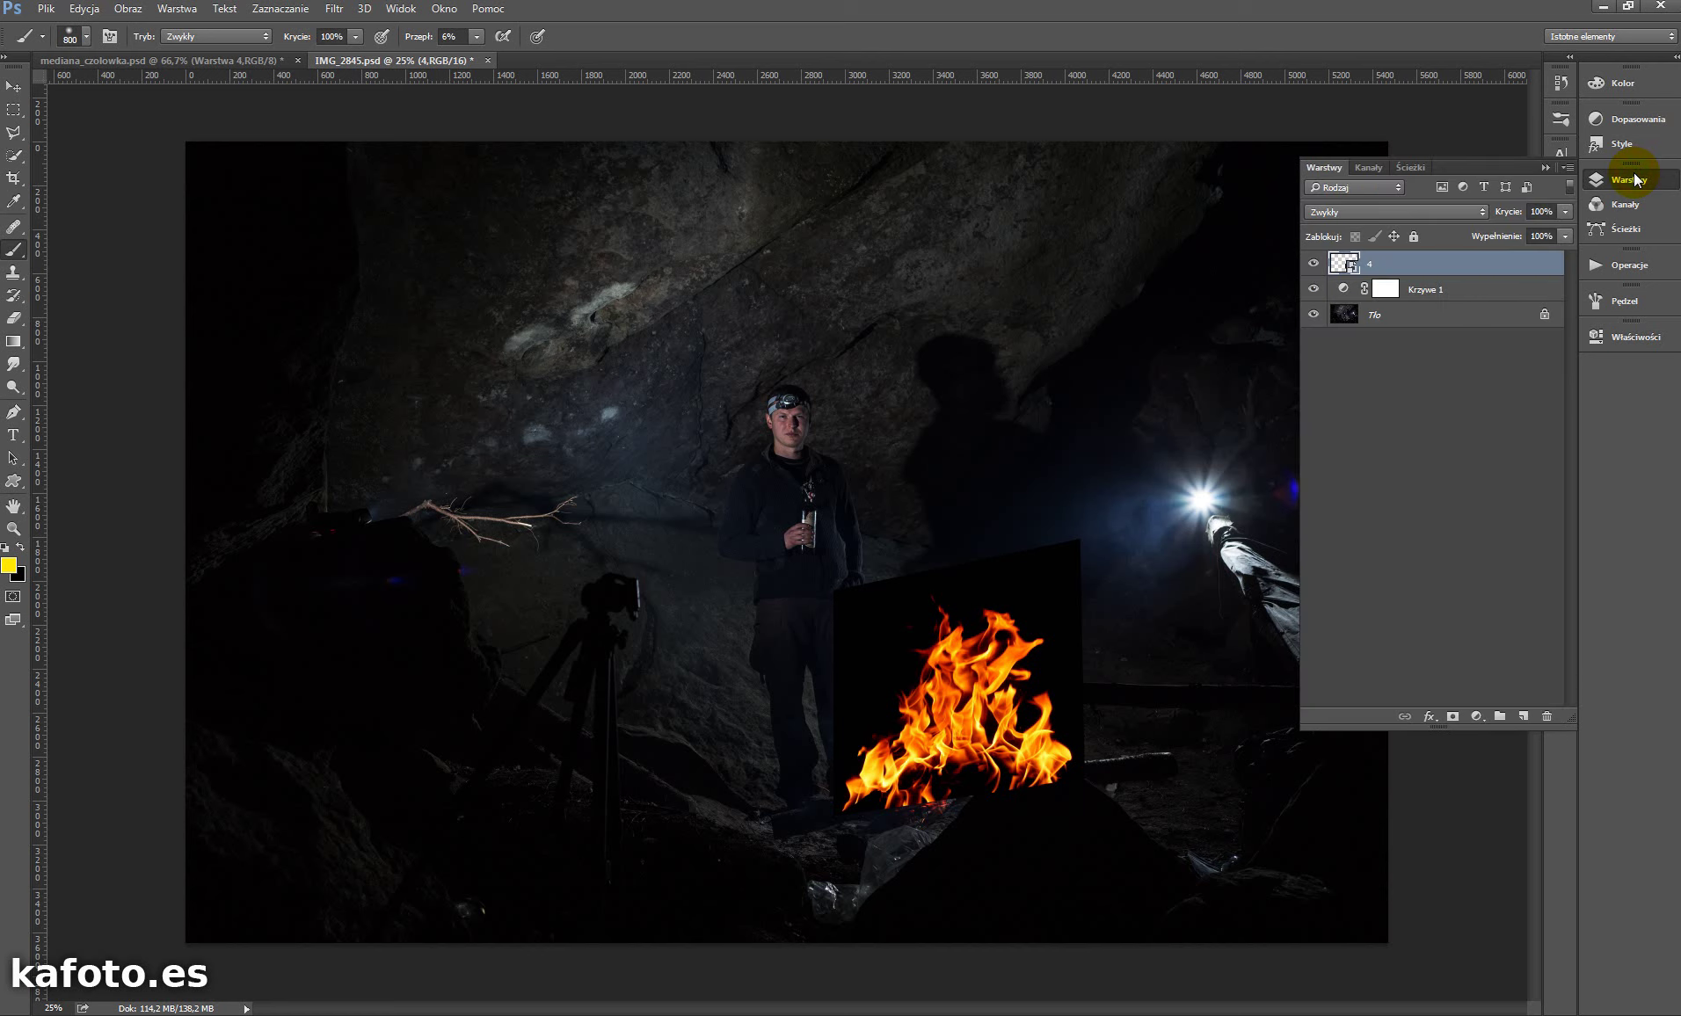
click(1373, 216)
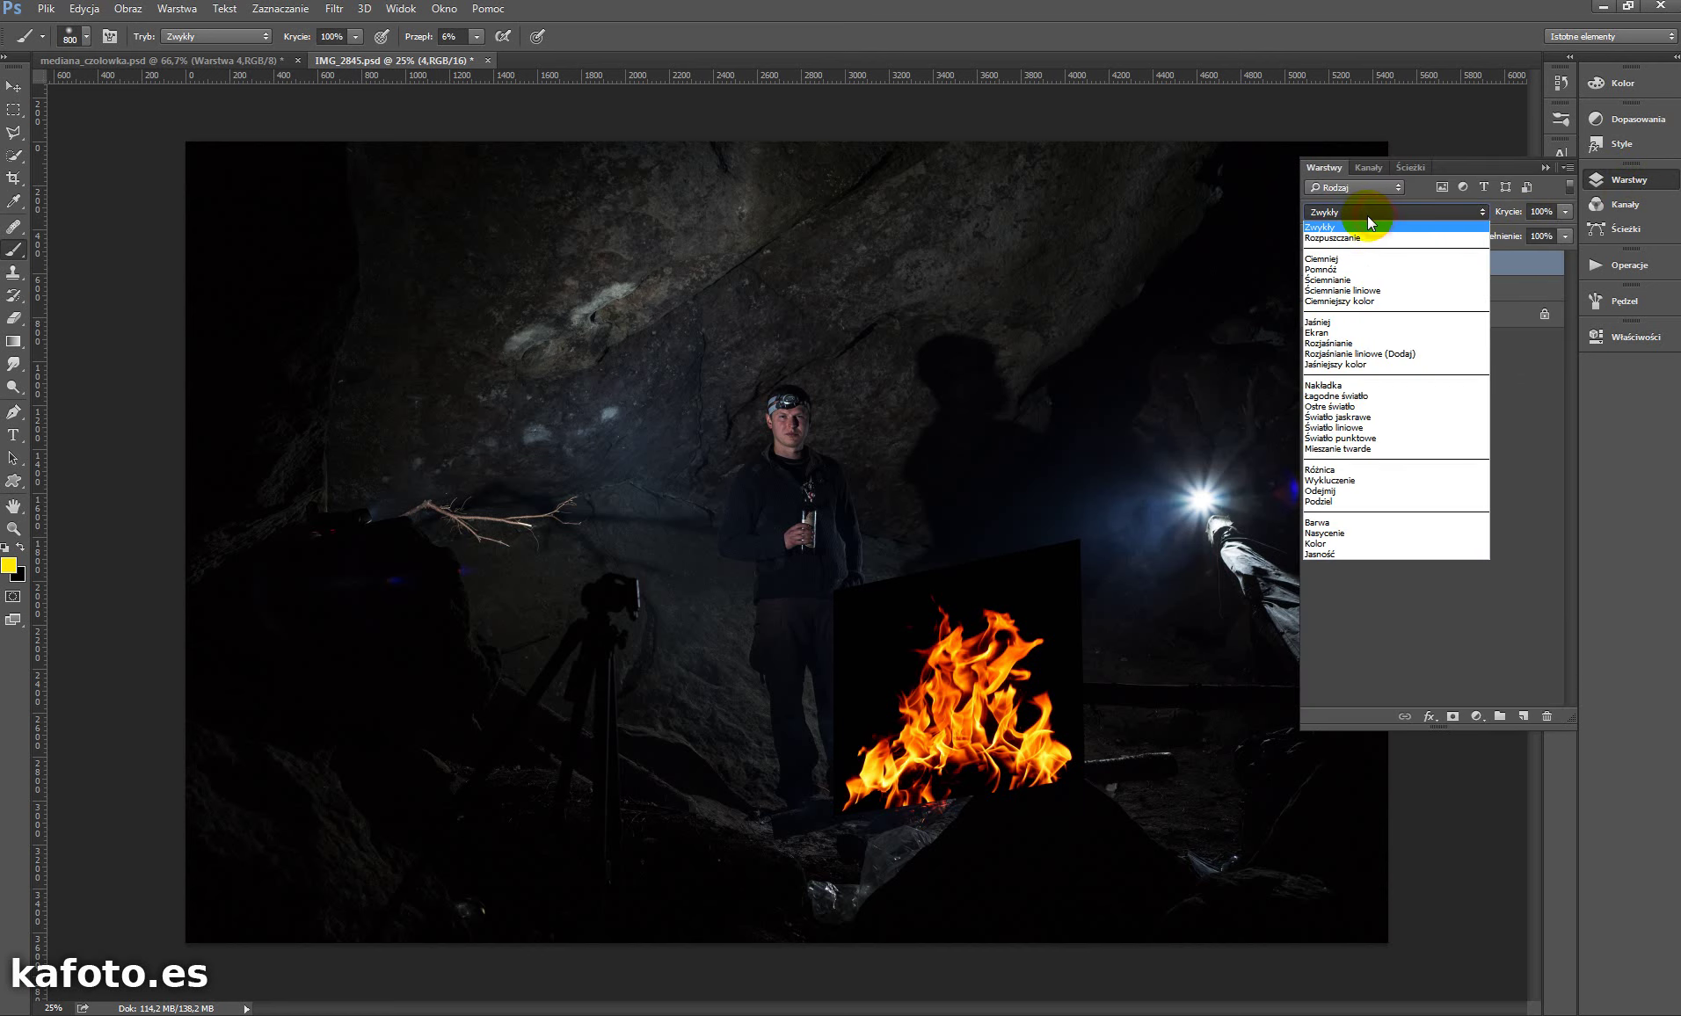
click(1358, 333)
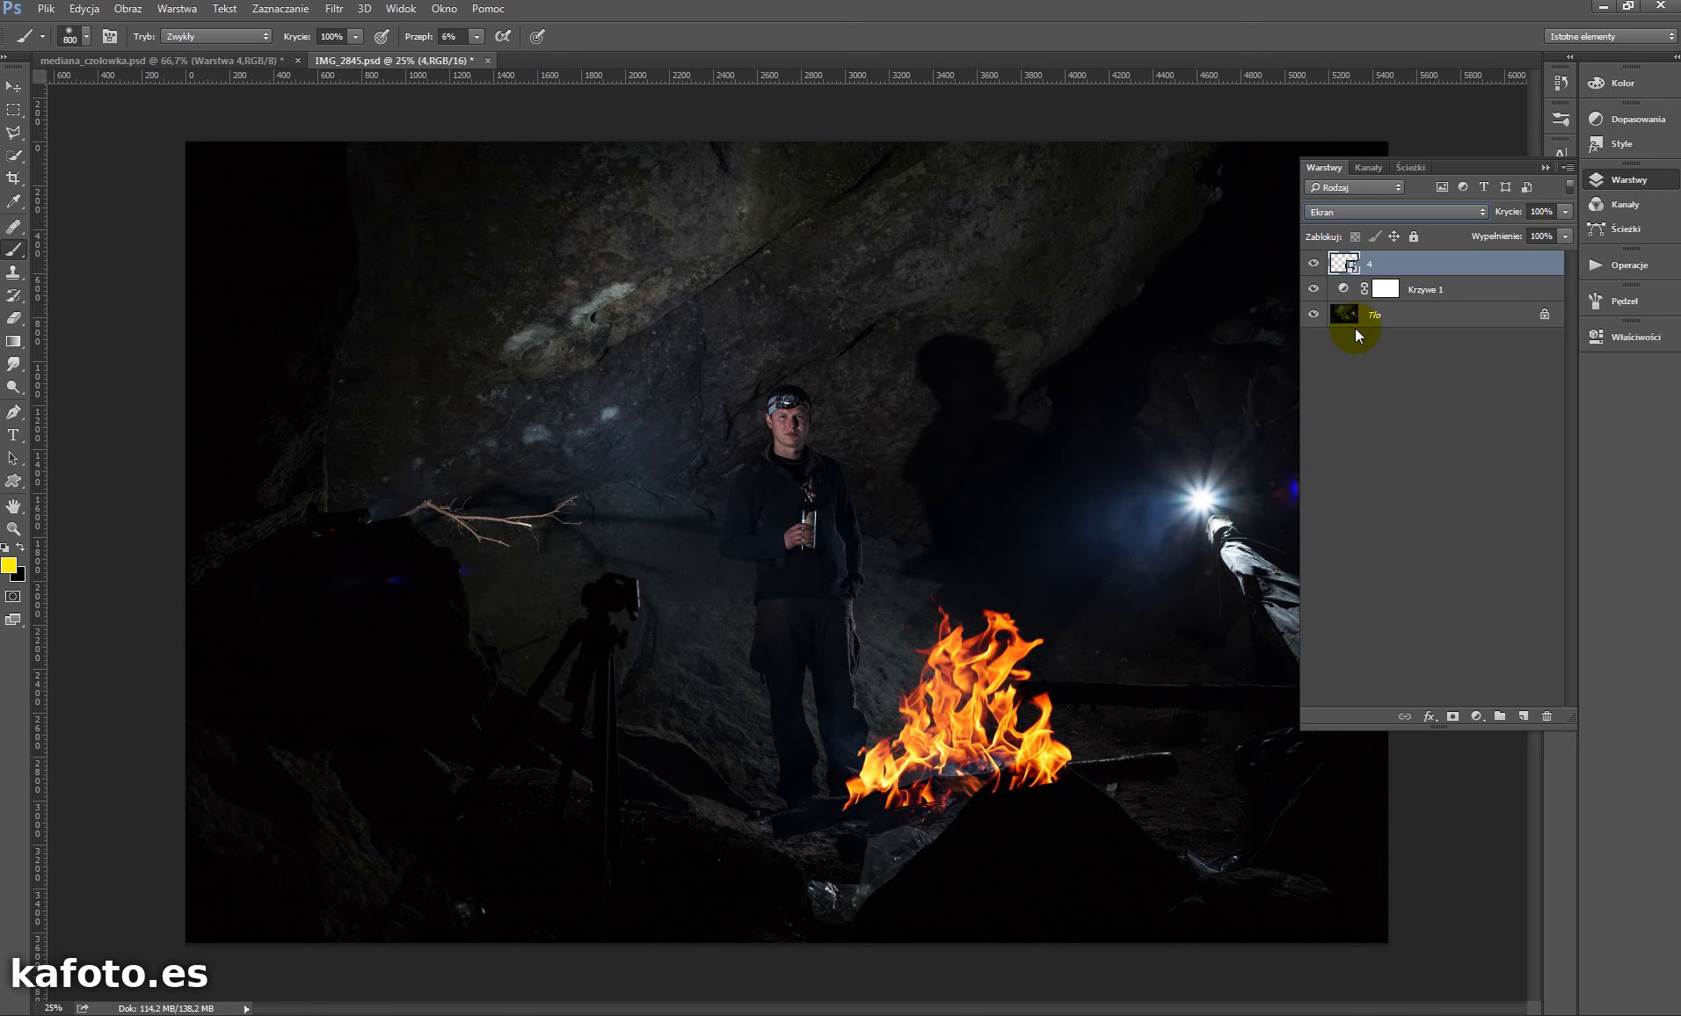
- Zoom in on the man and nudge the flame layer slightly right and down
key(ctrl+plus)
key(ctrl+plus)
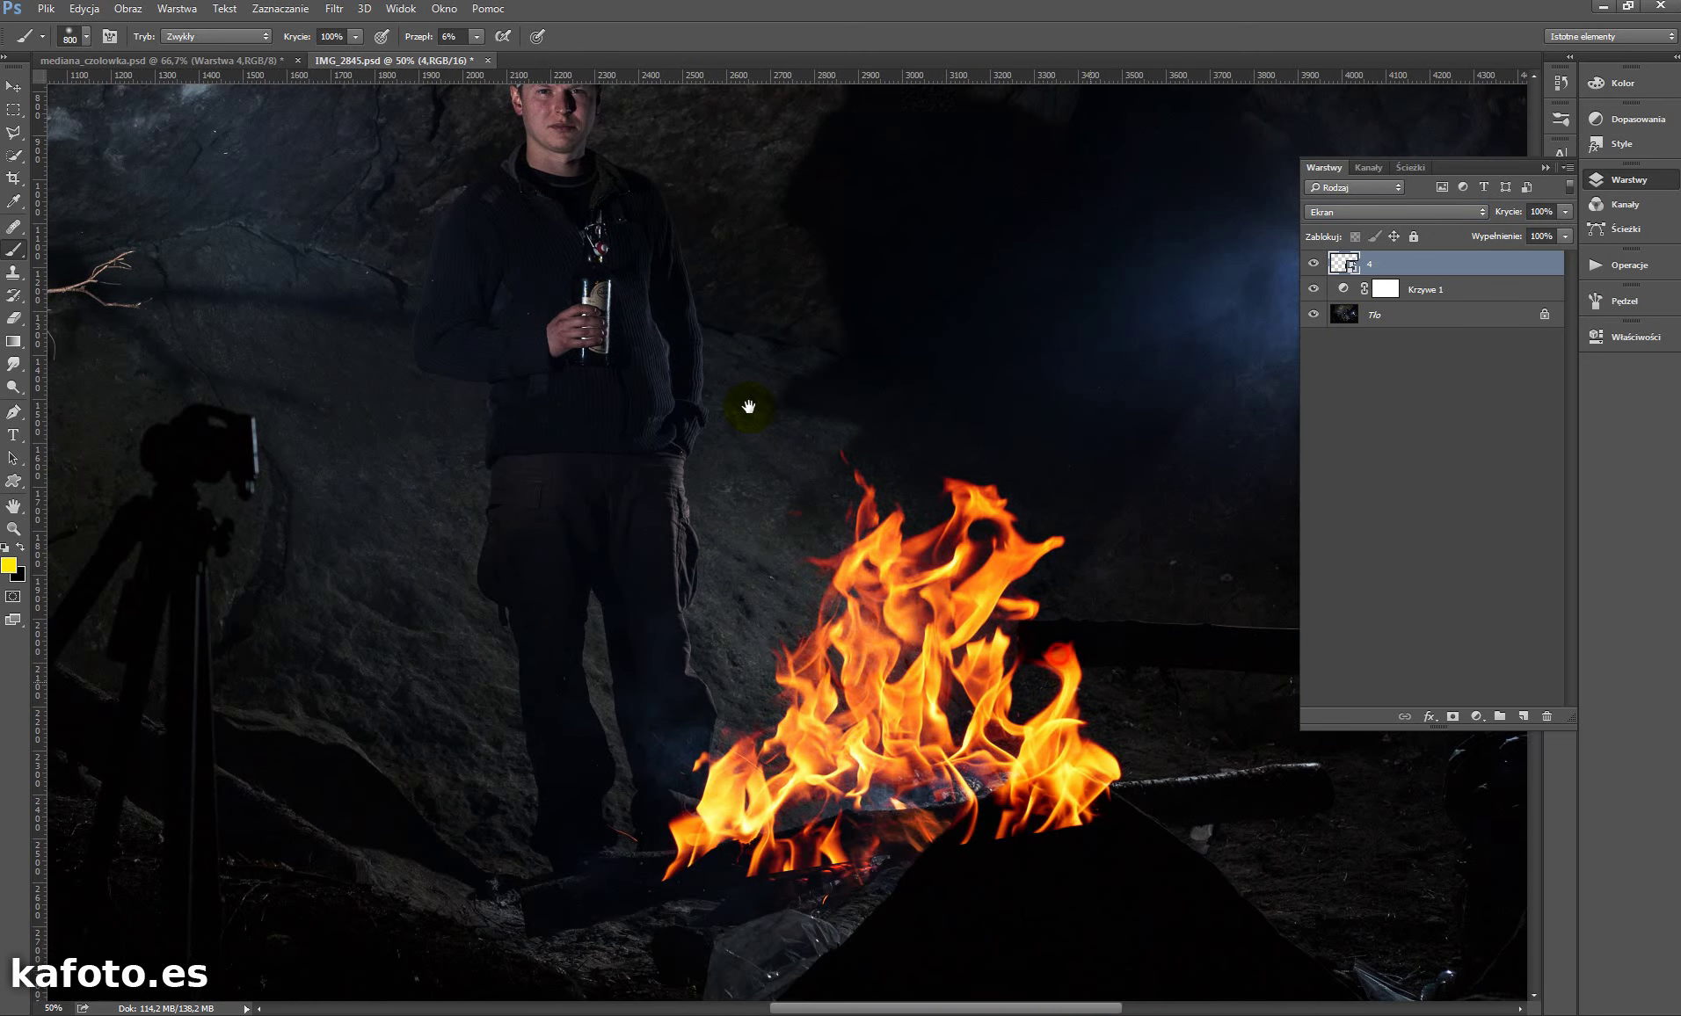
drag(748, 406, 642, 331)
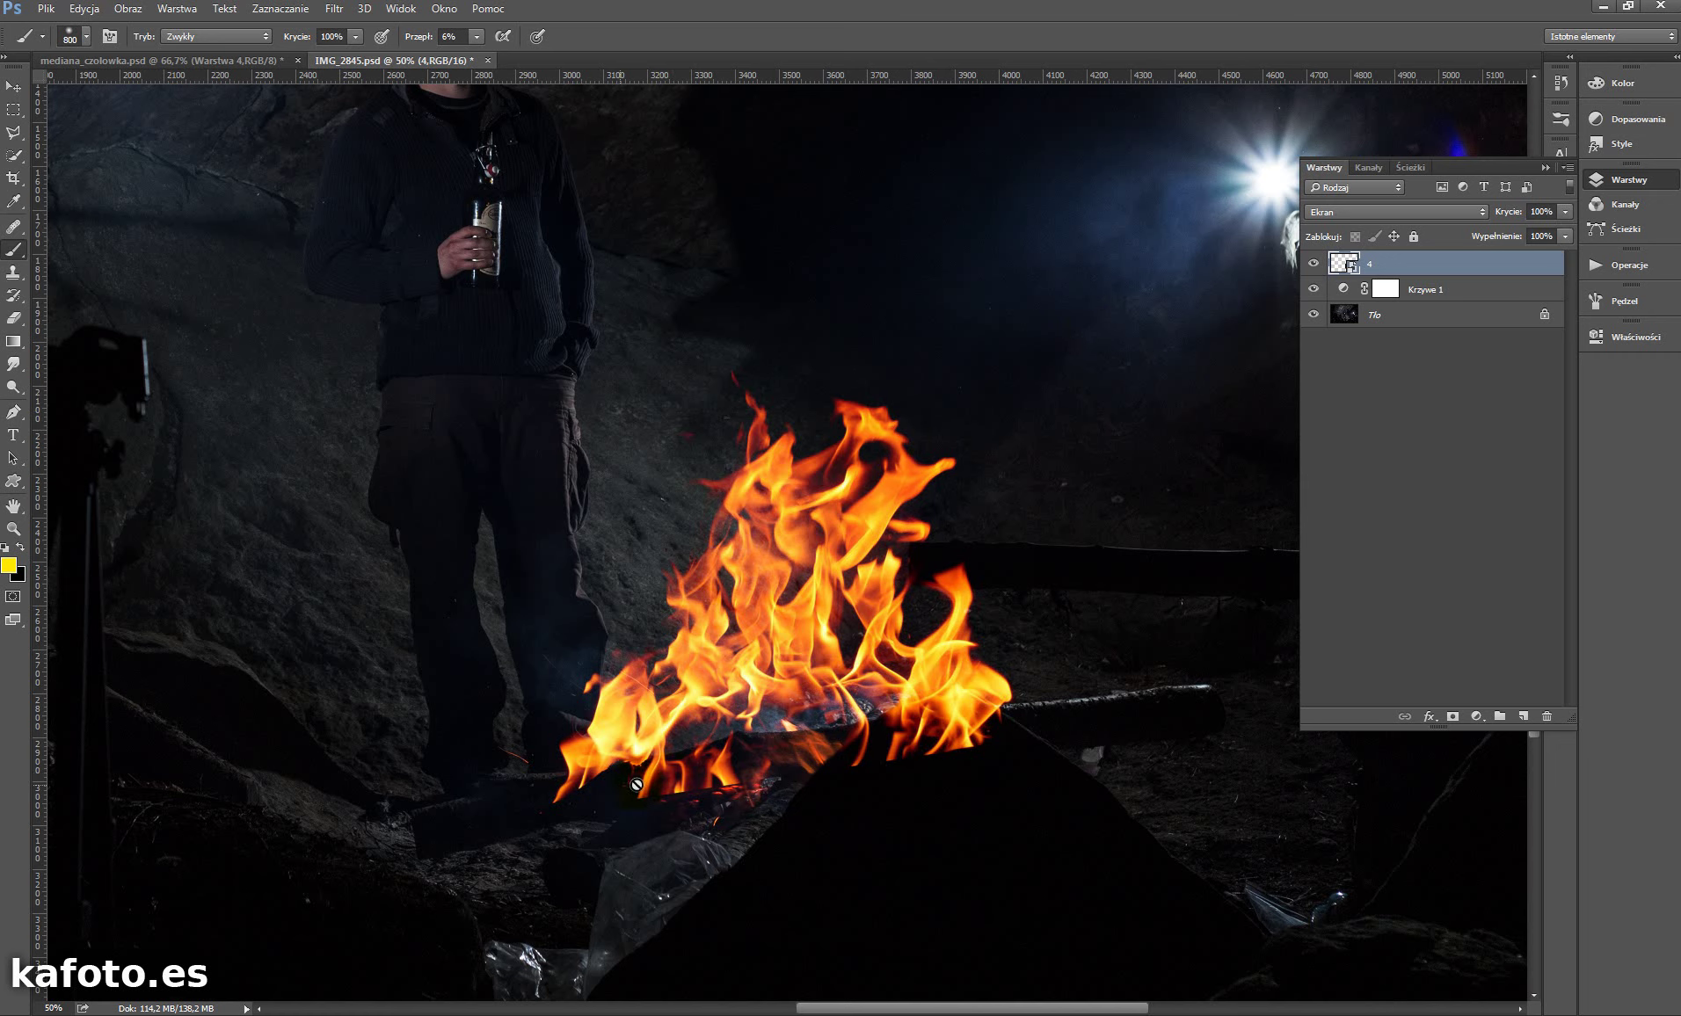
drag(756, 768, 760, 771)
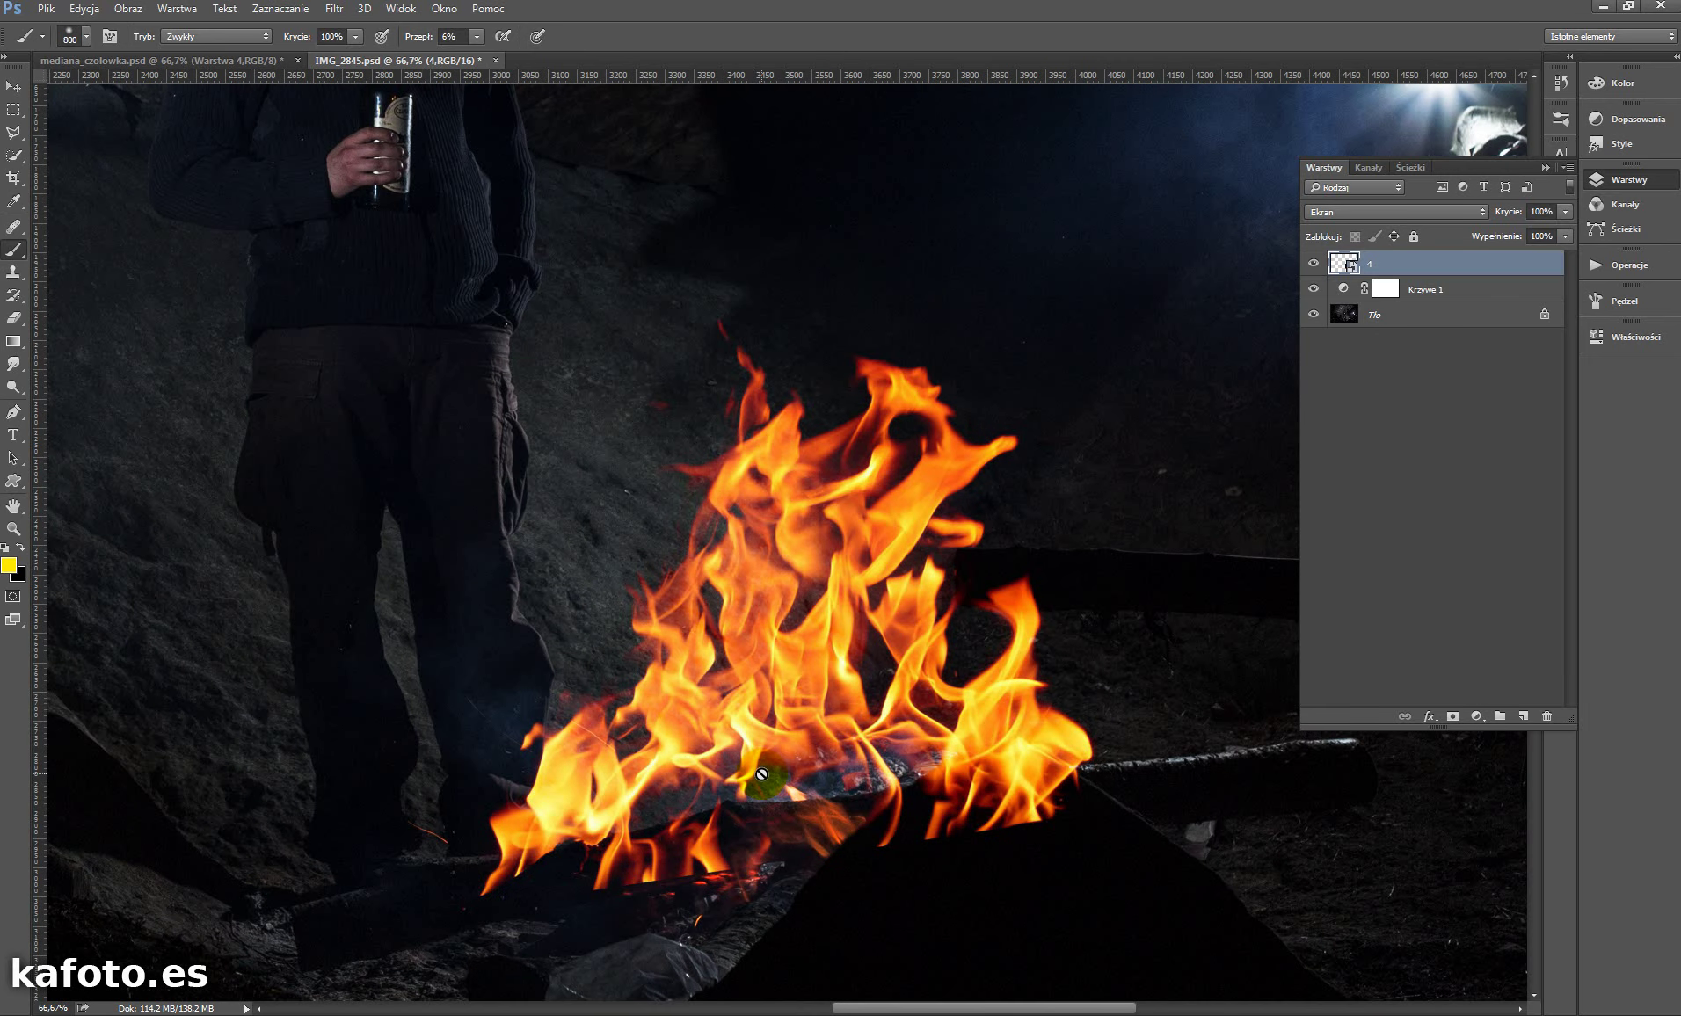
scroll(714, 732, up, 1)
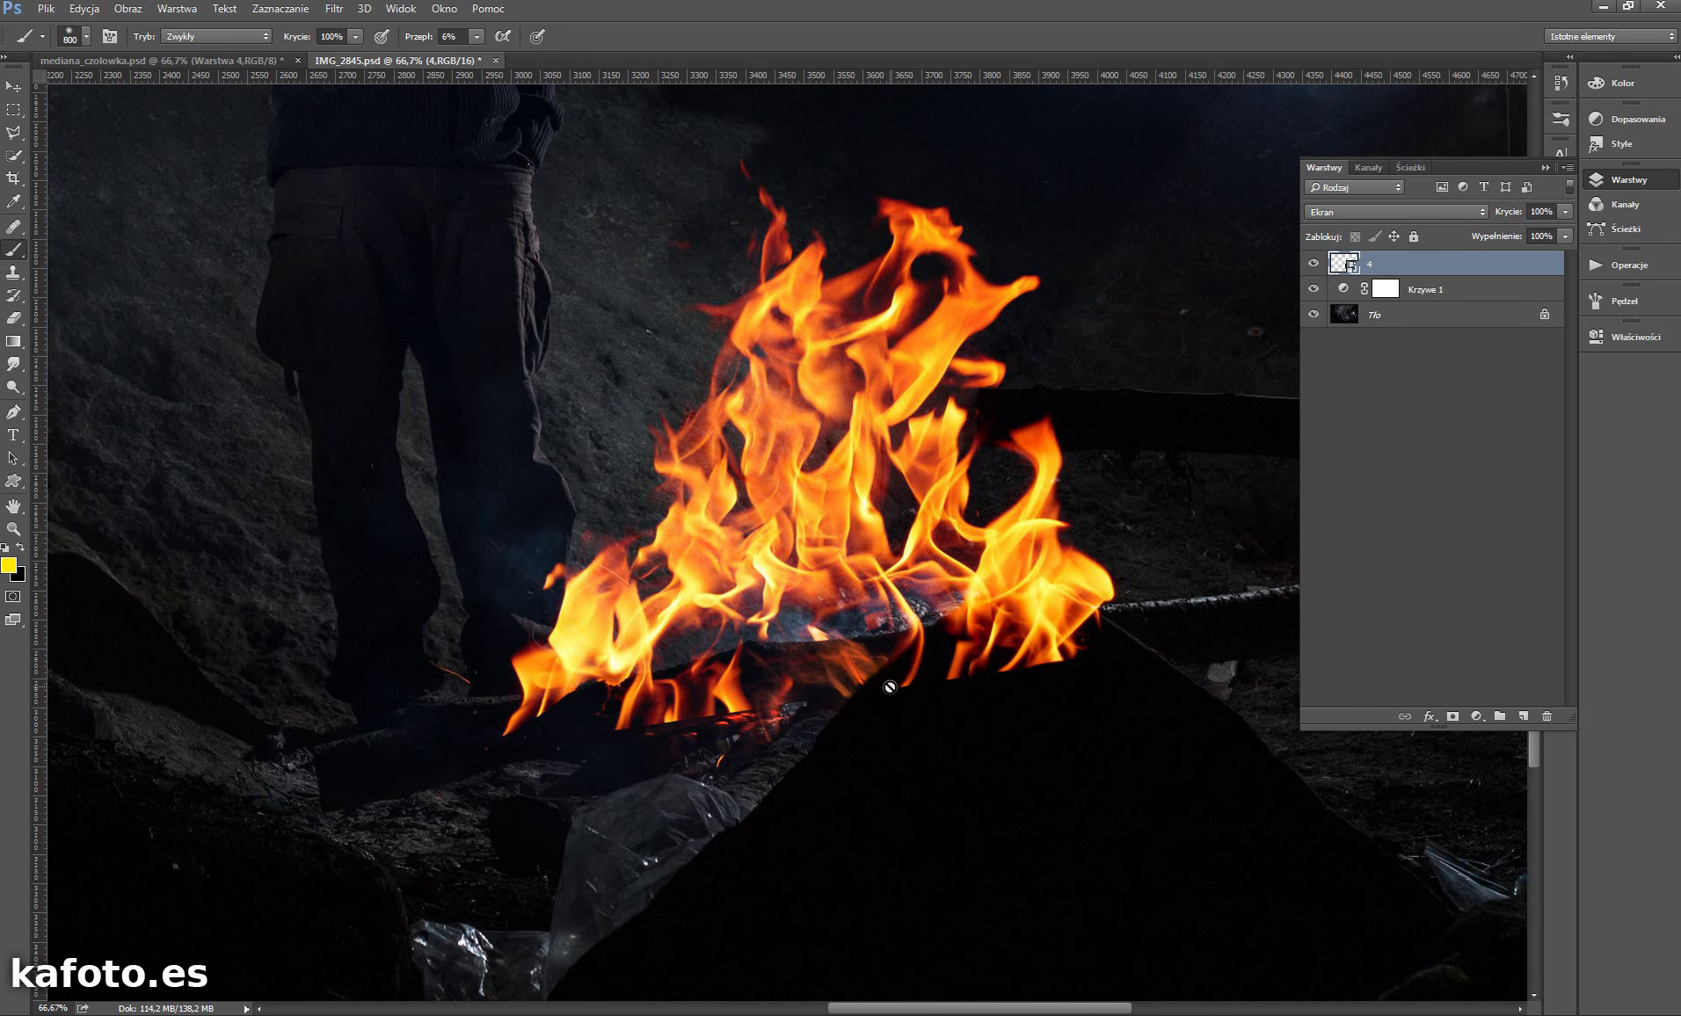
- Add a layer mask to the flame layer and set a smaller, harder brush with higher flow
click(1454, 711)
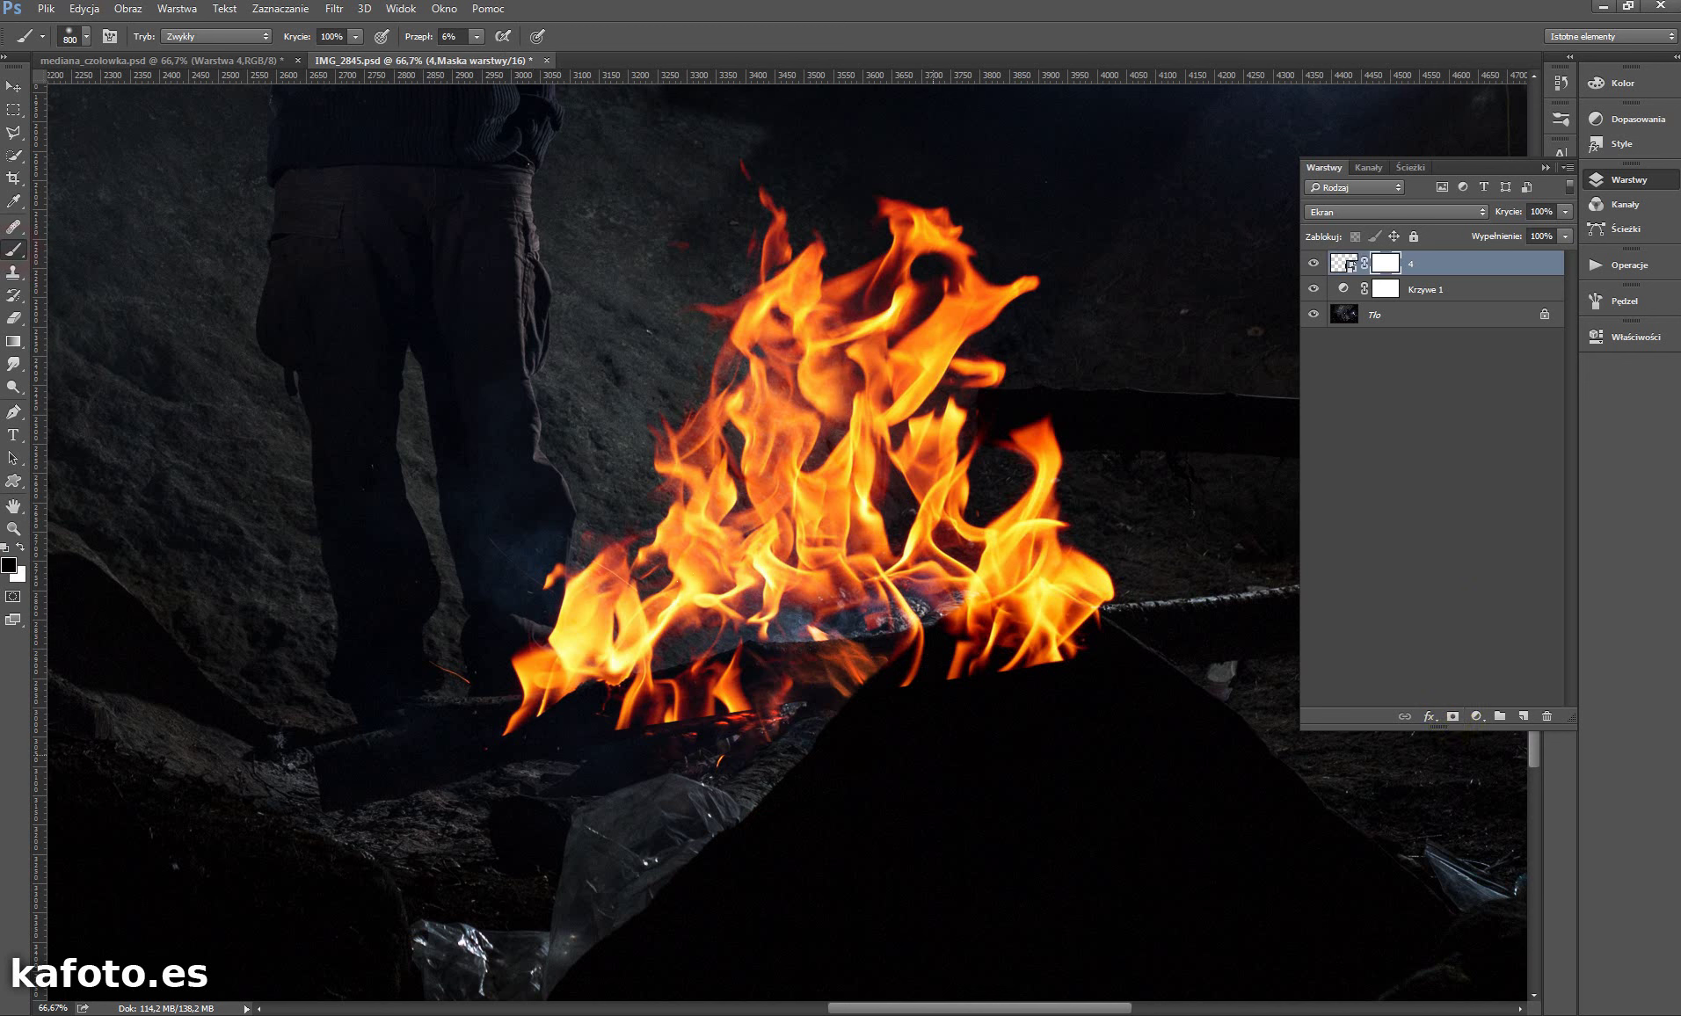
right_click(646, 507)
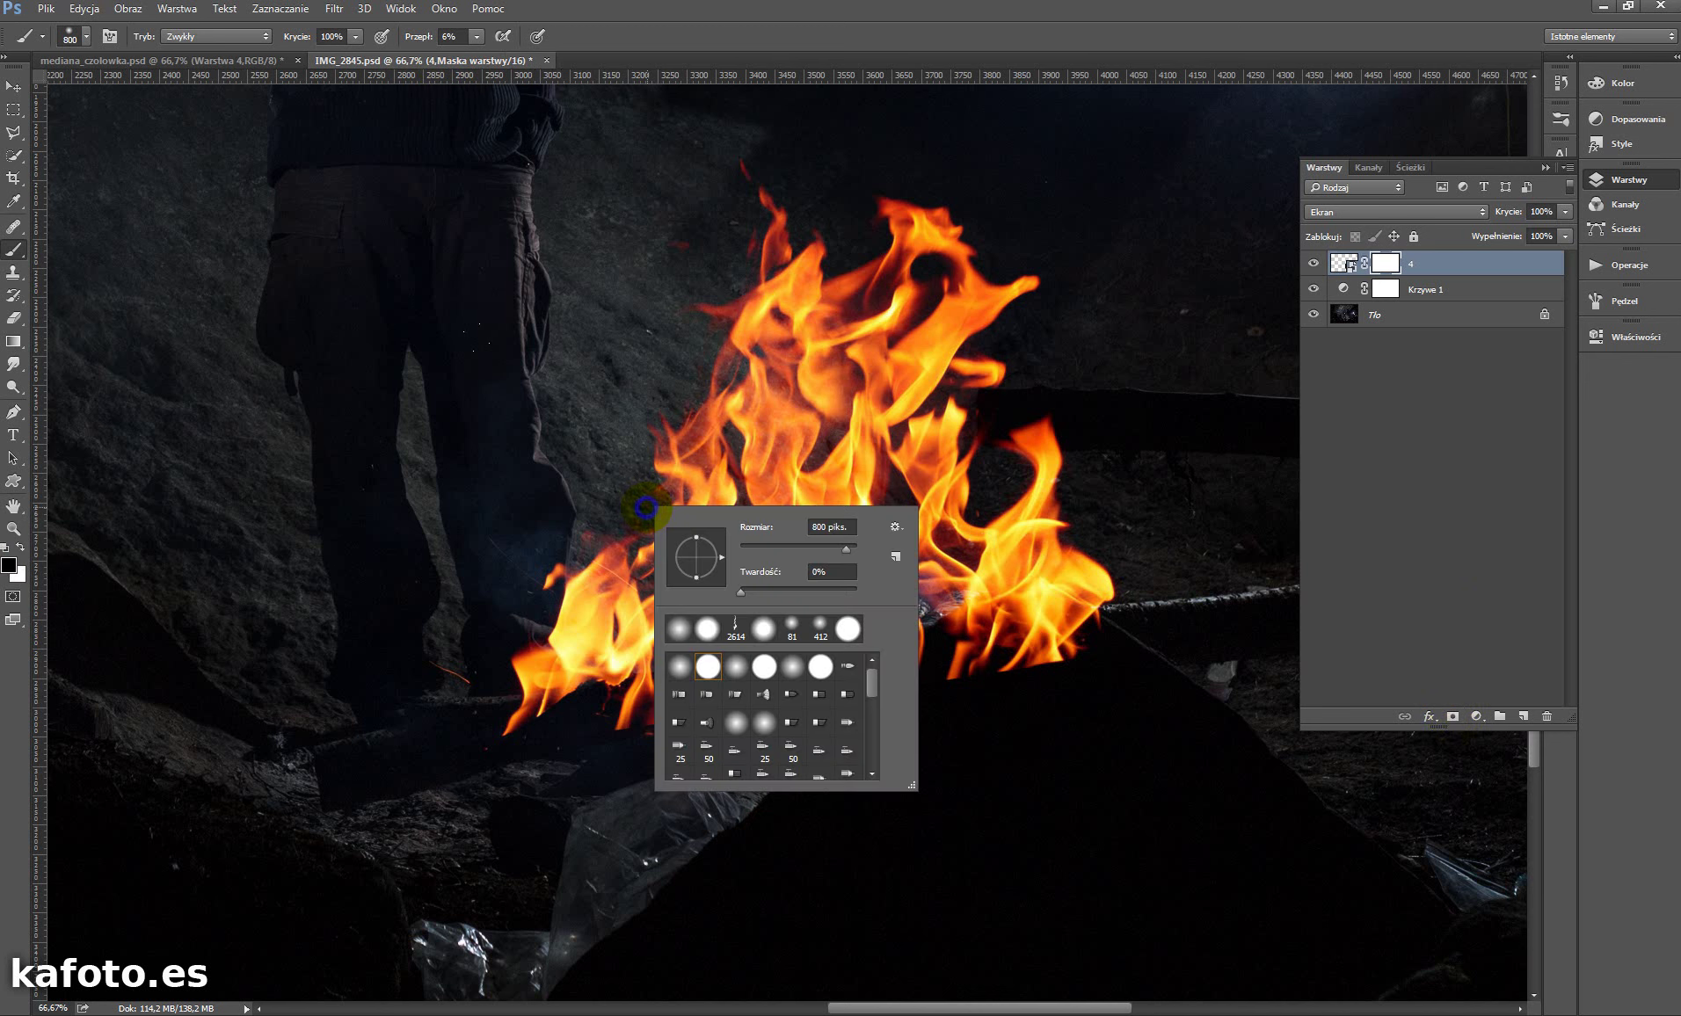
mouse_move(837, 545)
mouse_down()
mouse_move(704, 591)
mouse_move(815, 548)
mouse_up()
click(855, 590)
key(Return)
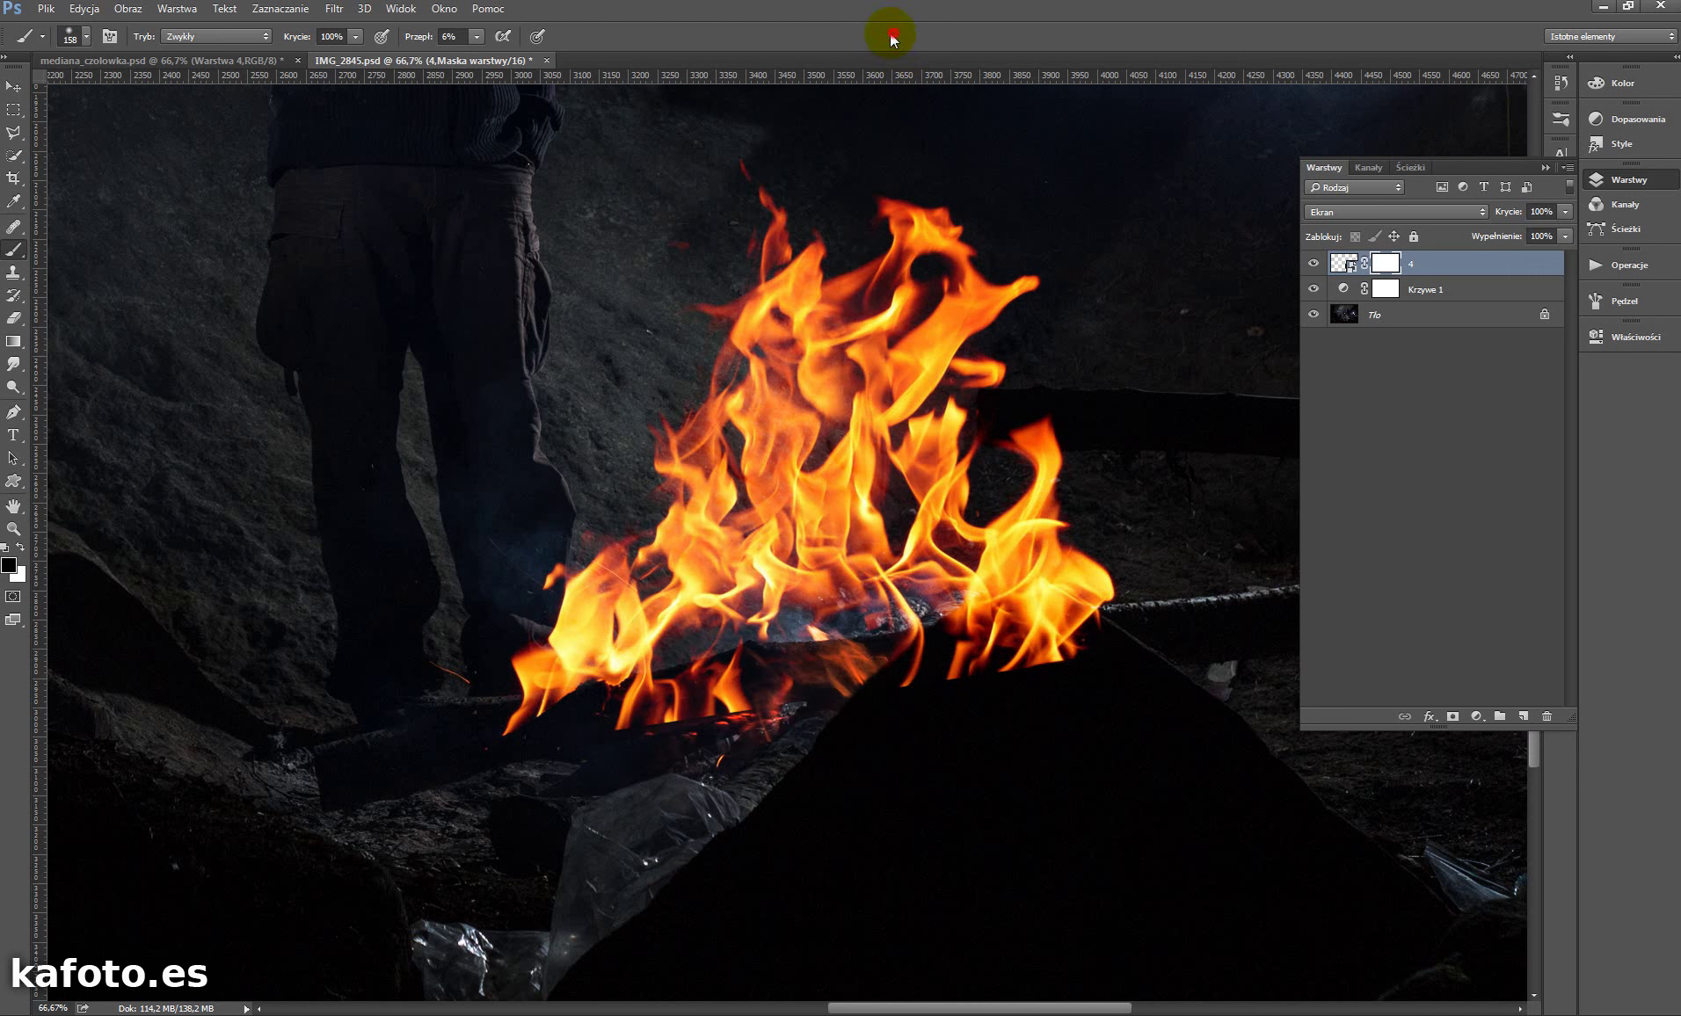
drag(413, 37, 422, 39)
- Paint black on the mask to fade the lower and right-side flames into the ground
mouse_move(654, 704)
mouse_down()
mouse_move(613, 716)
mouse_move(835, 682)
mouse_up()
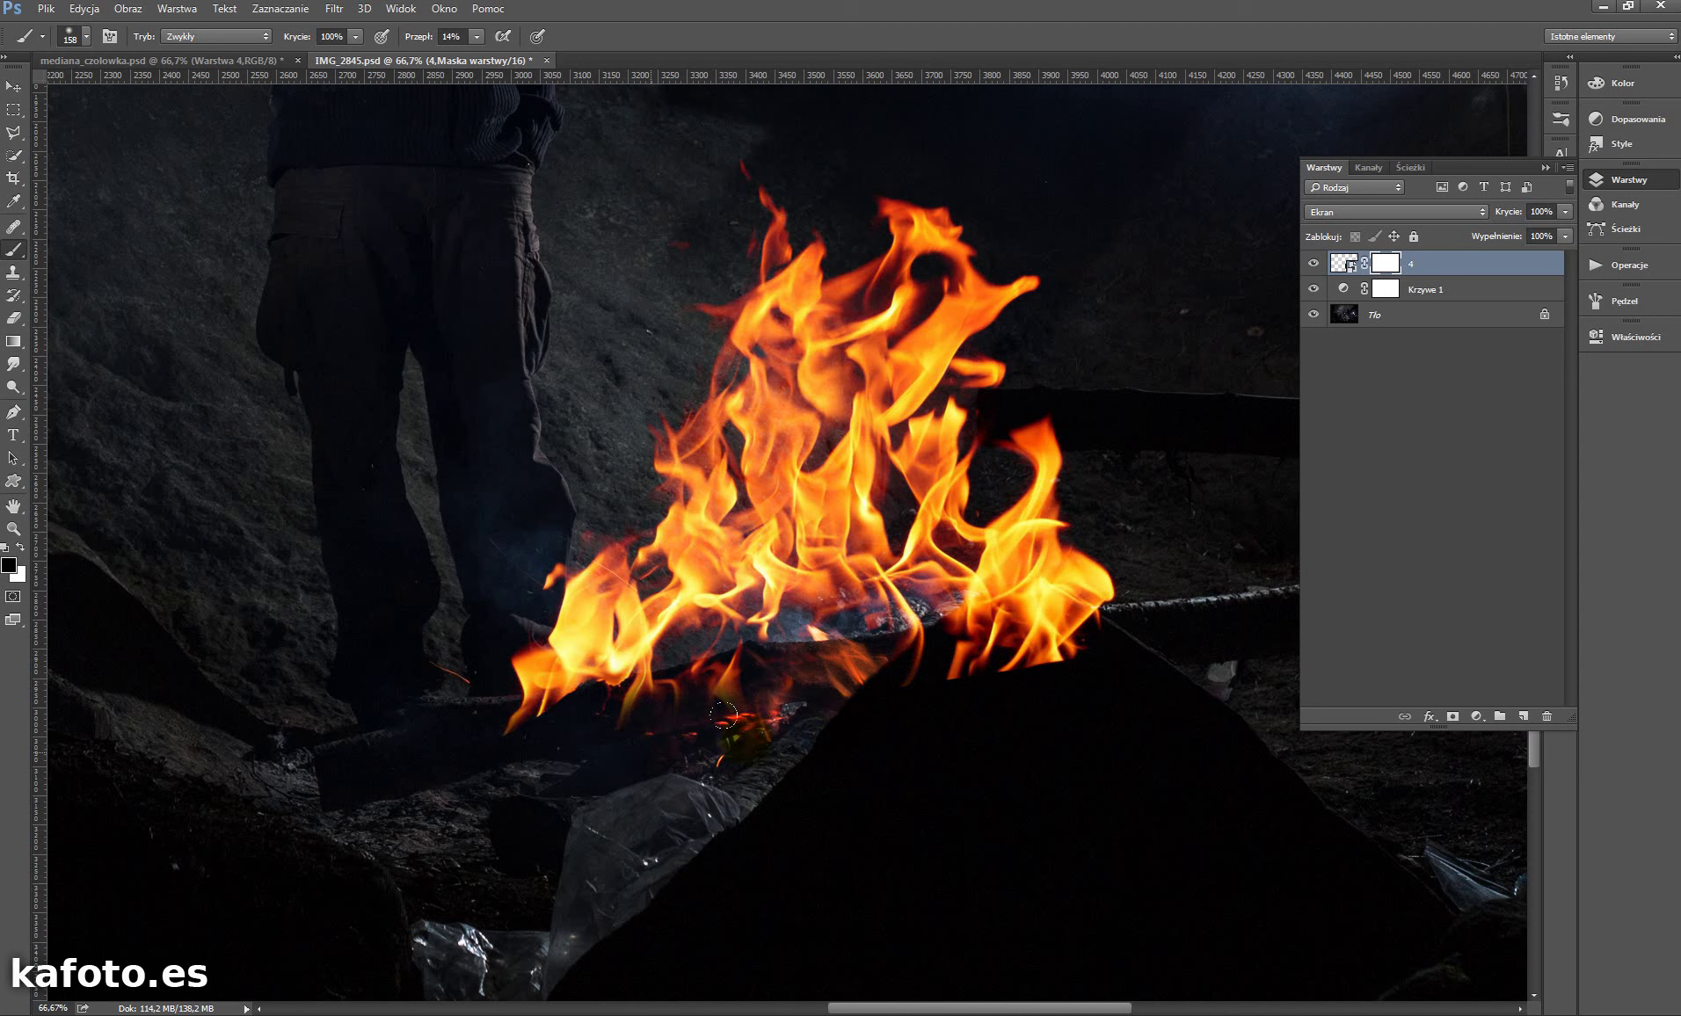
mouse_move(949, 661)
mouse_down()
mouse_move(1022, 605)
mouse_move(963, 655)
mouse_up()
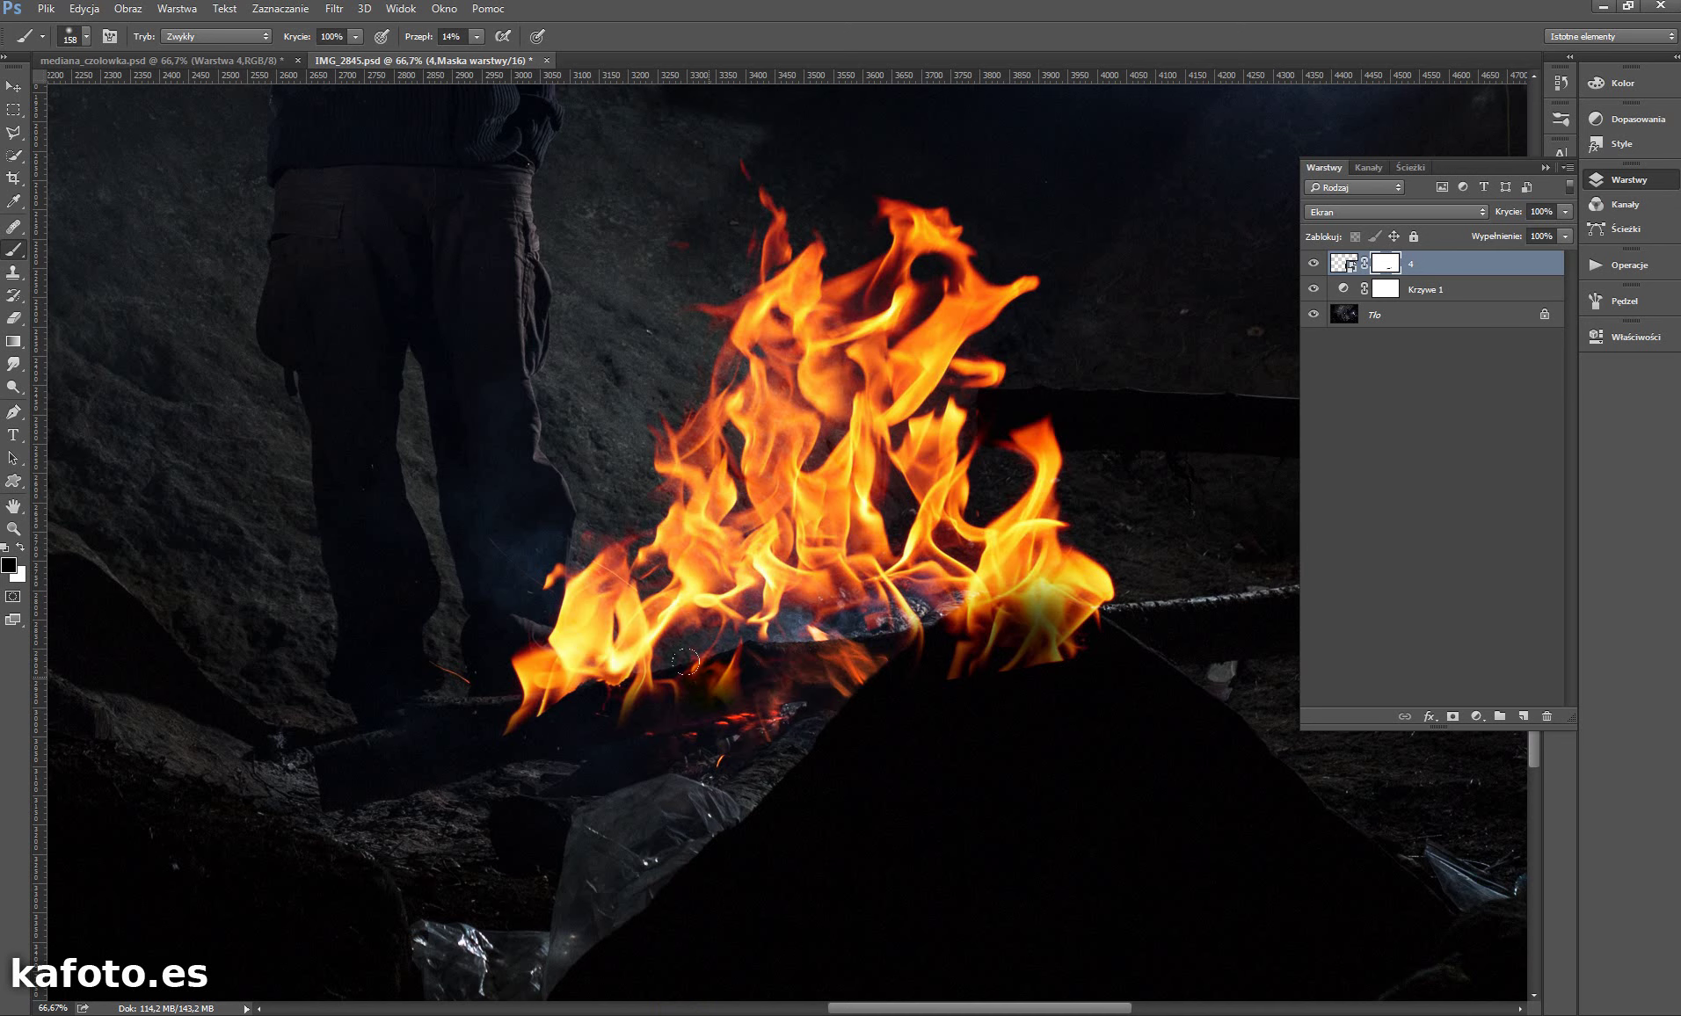
mouse_move(765, 743)
mouse_down()
mouse_move(773, 757)
mouse_move(703, 774)
mouse_up()
key(ctrl+minus)
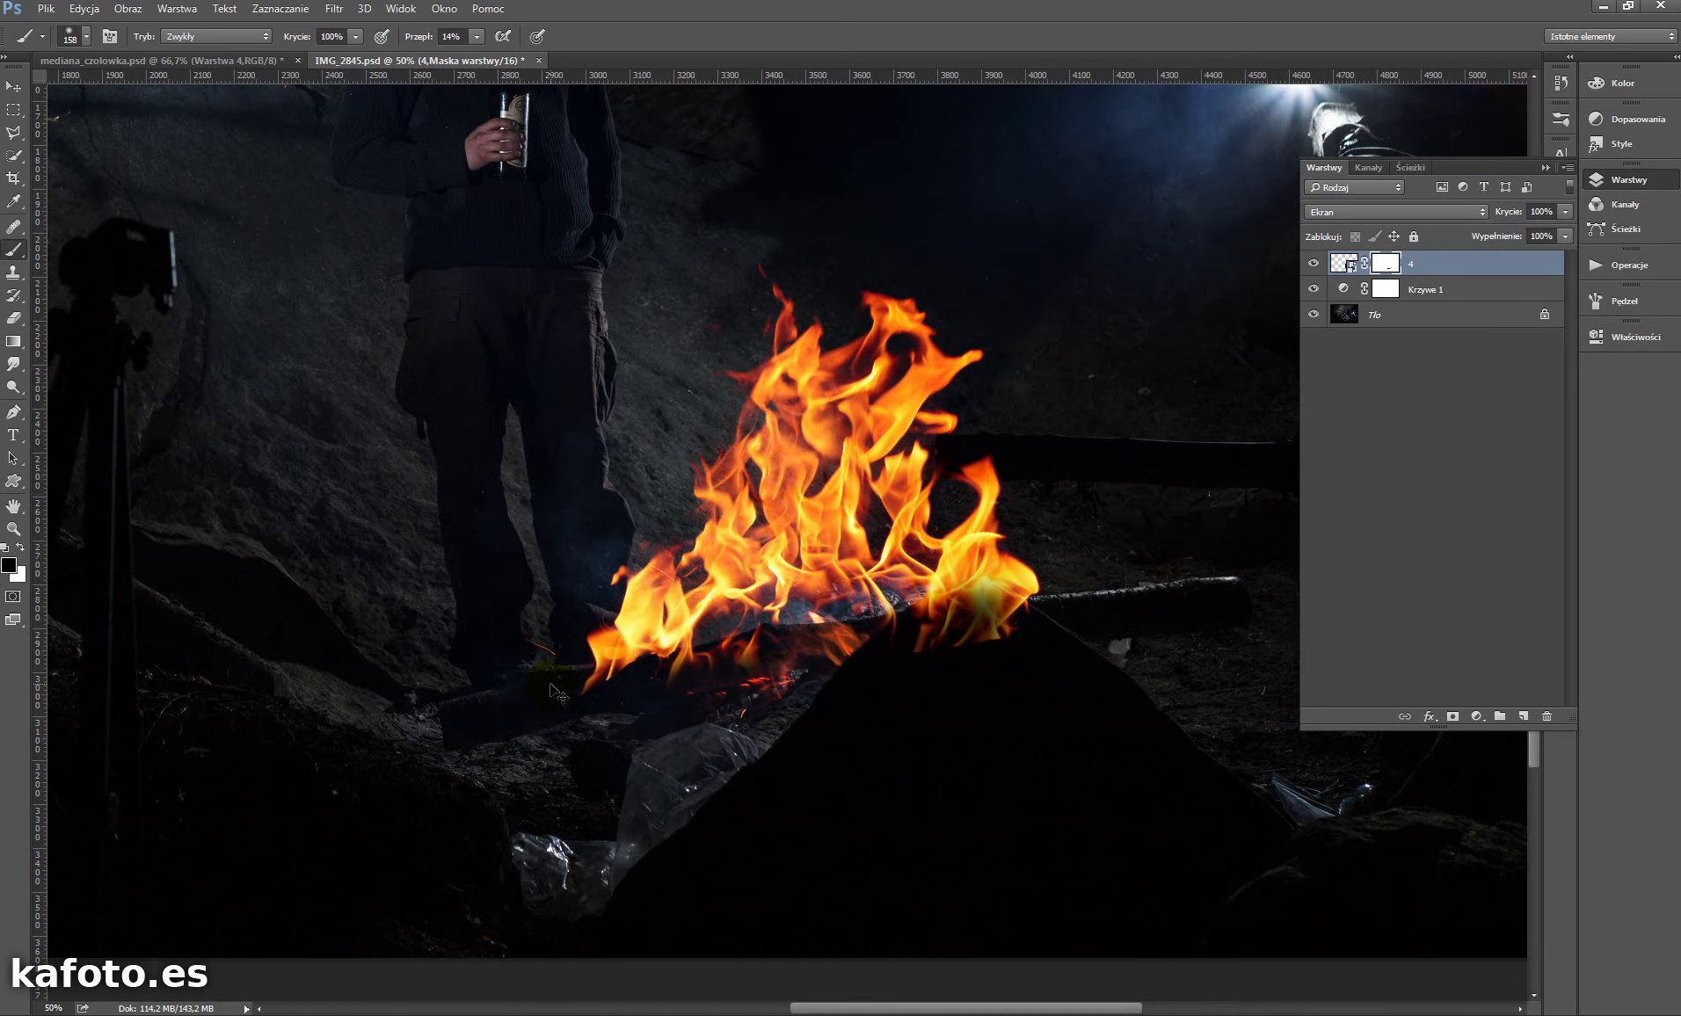
key(ctrl+minus)
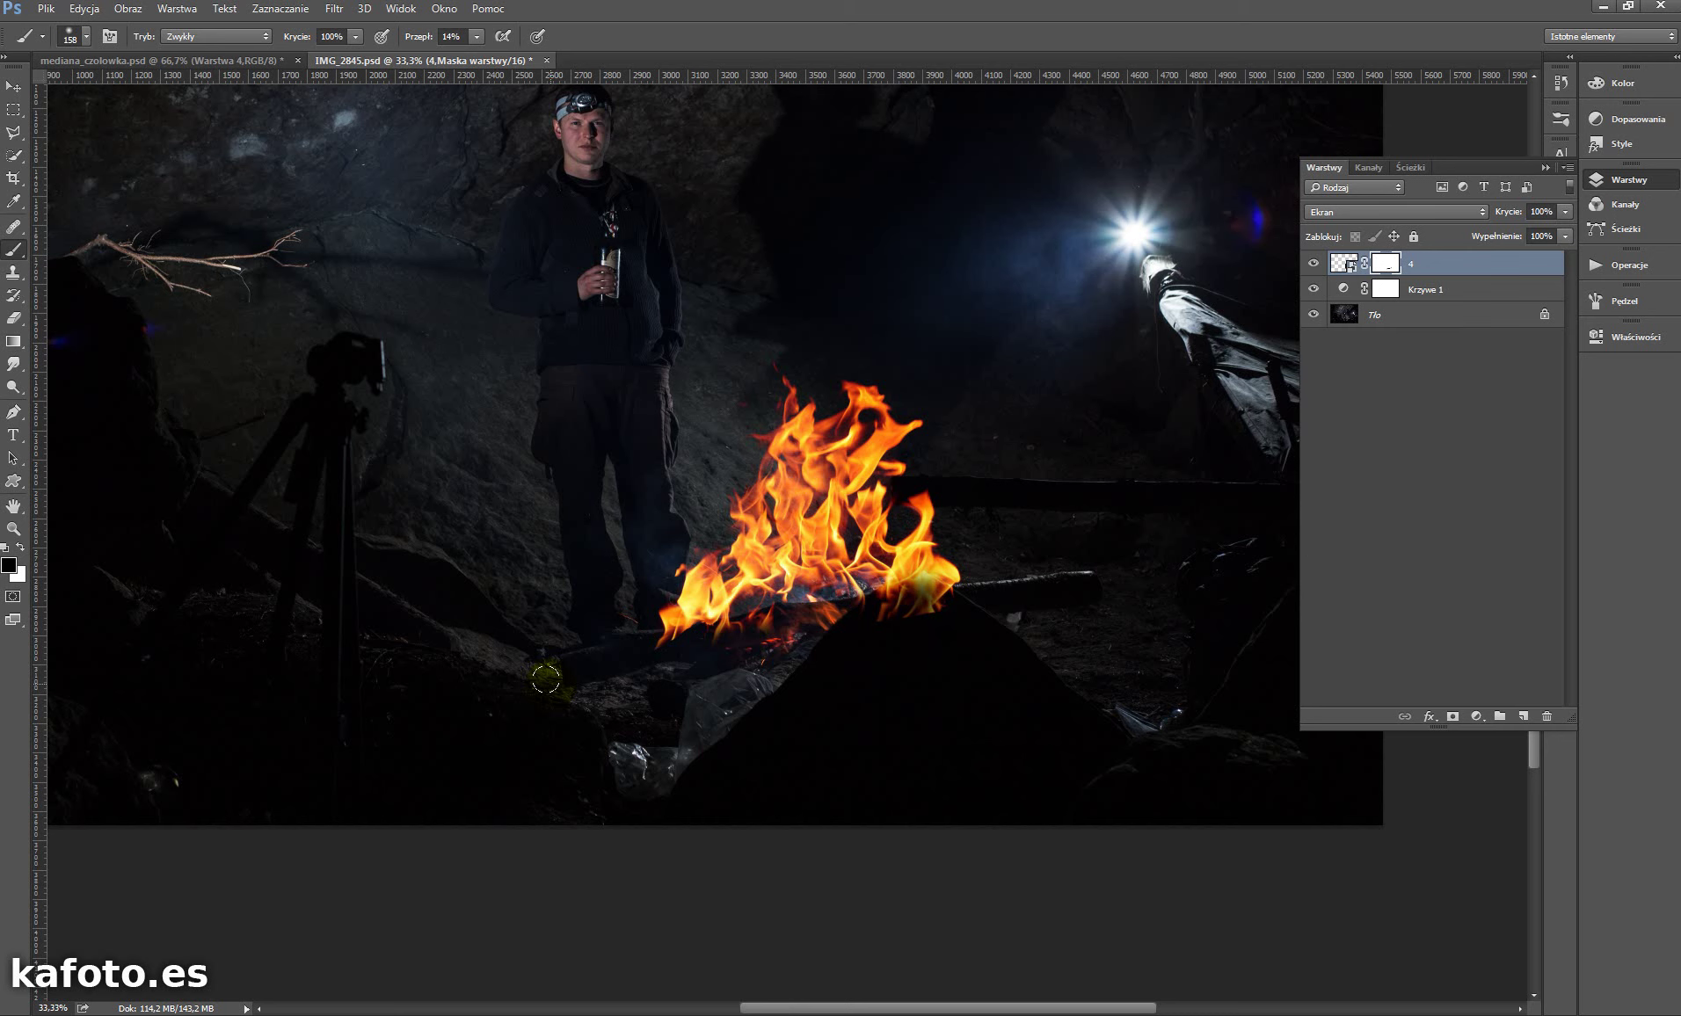
- Preview the fire_from_brazier picture in the ogien folder
click(149, 939)
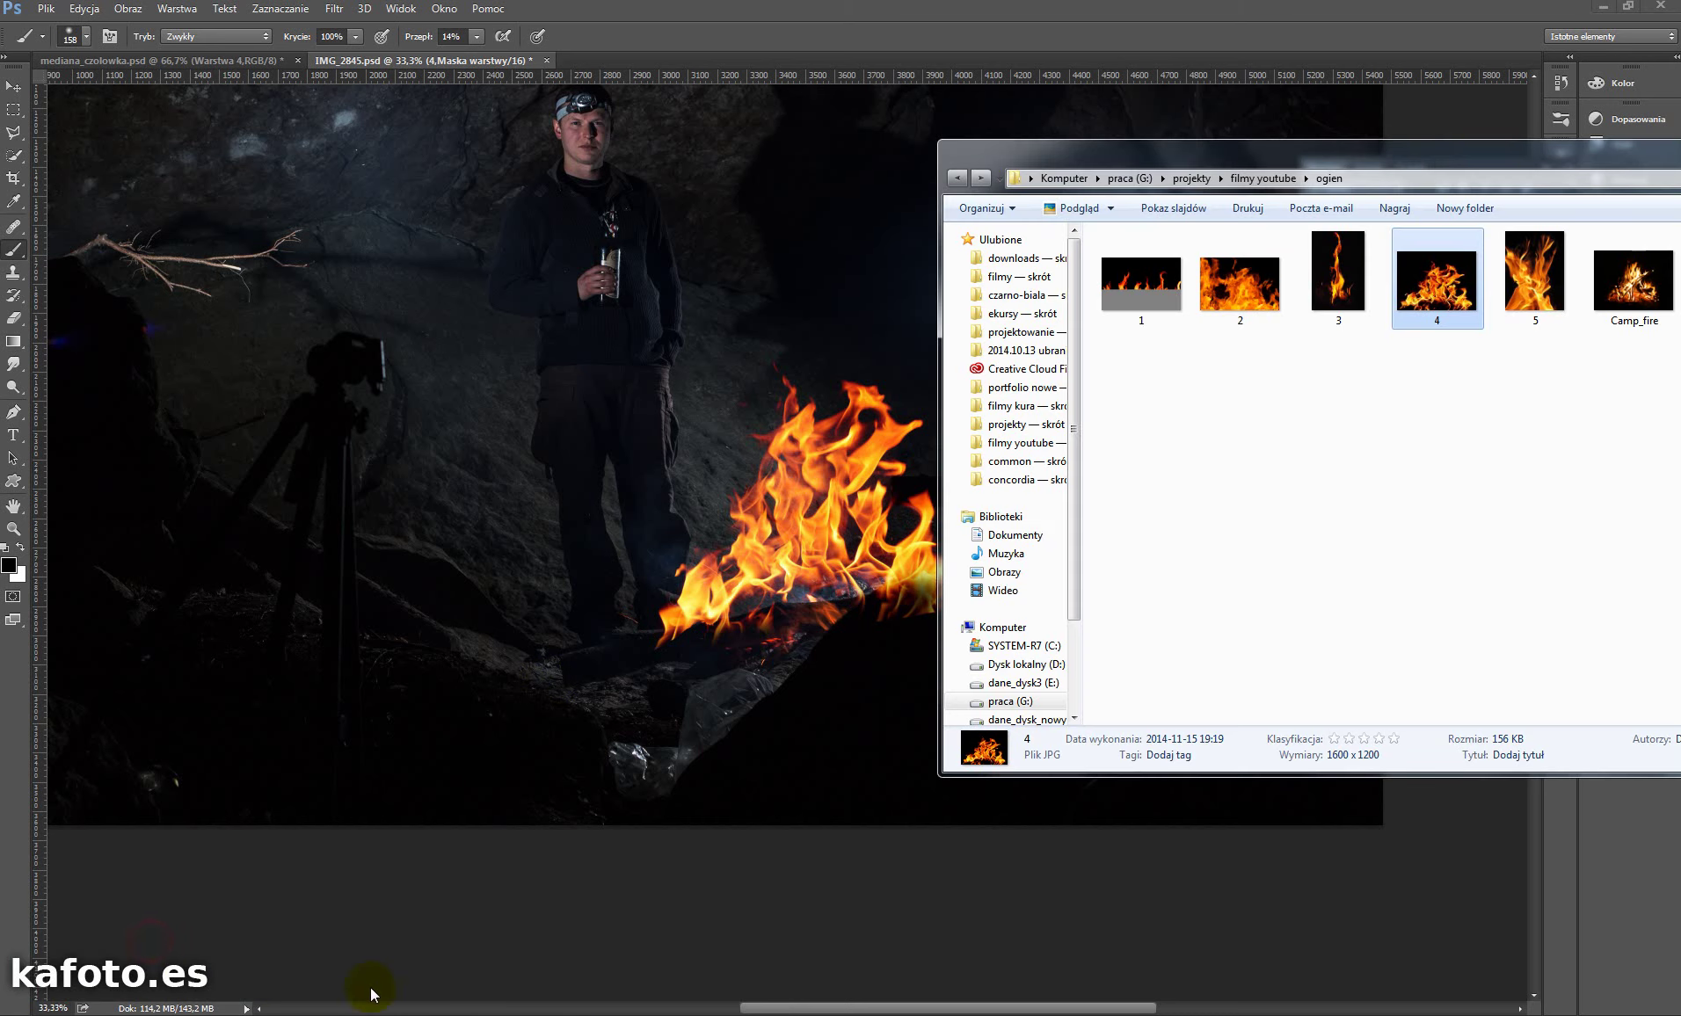
drag(1371, 167, 1184, 318)
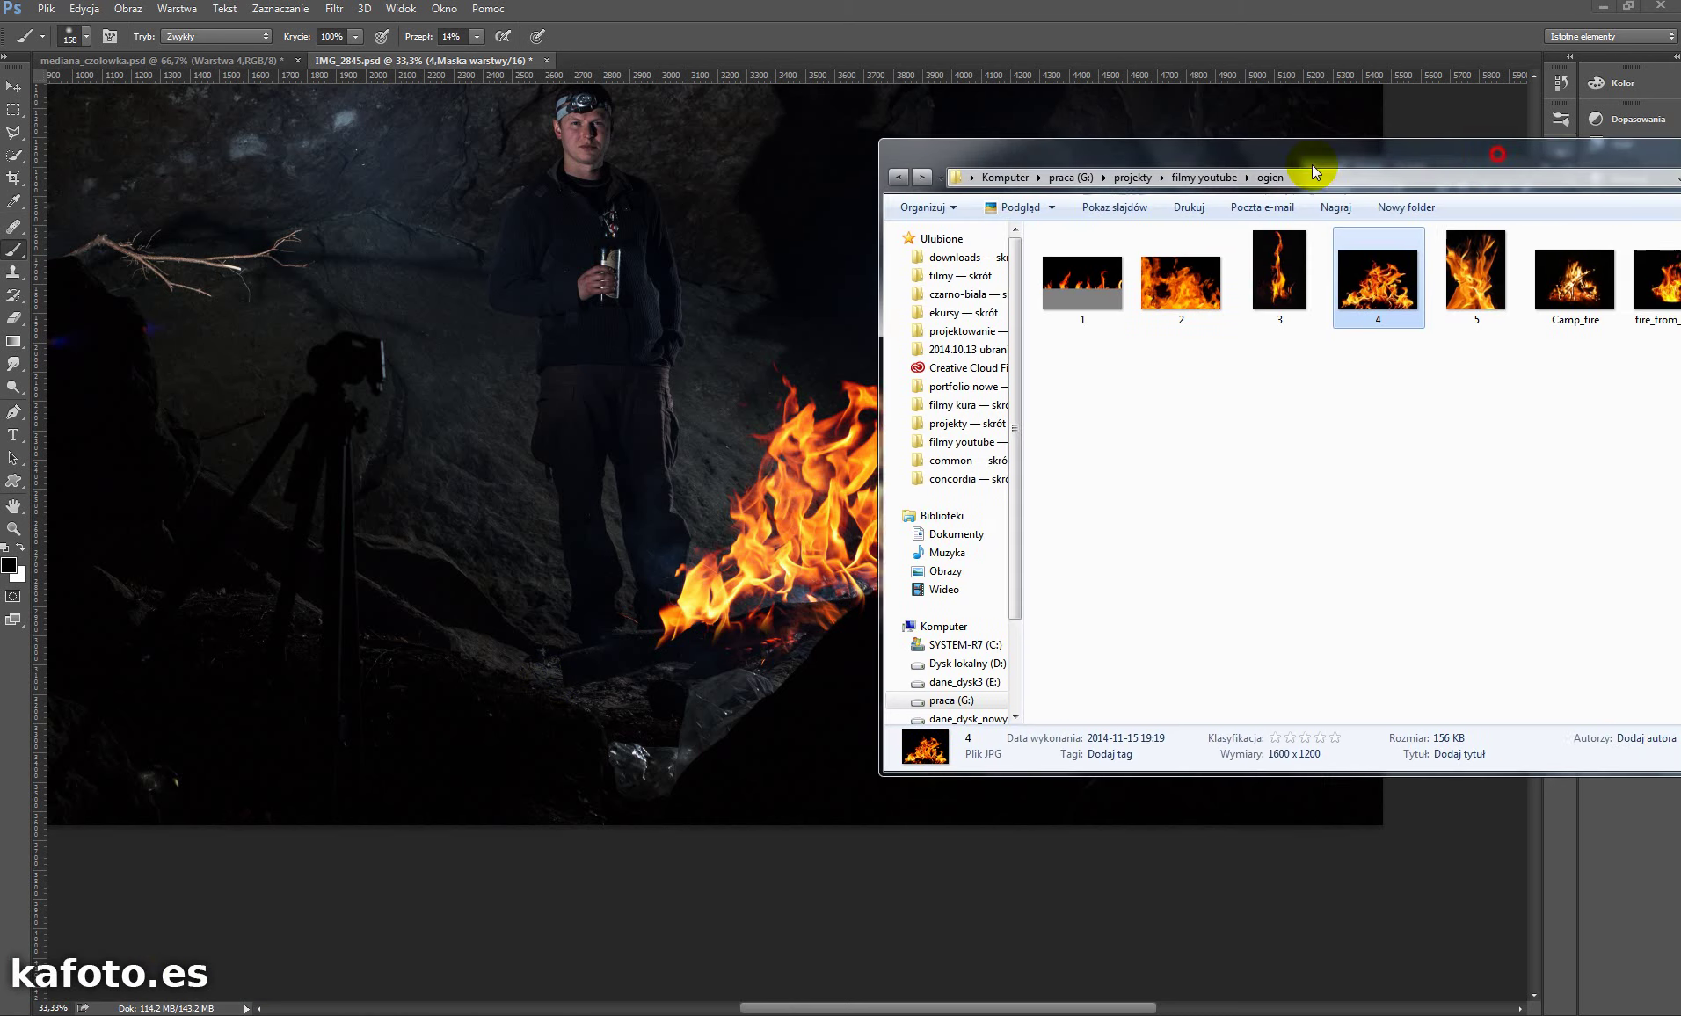
double_click(1390, 428)
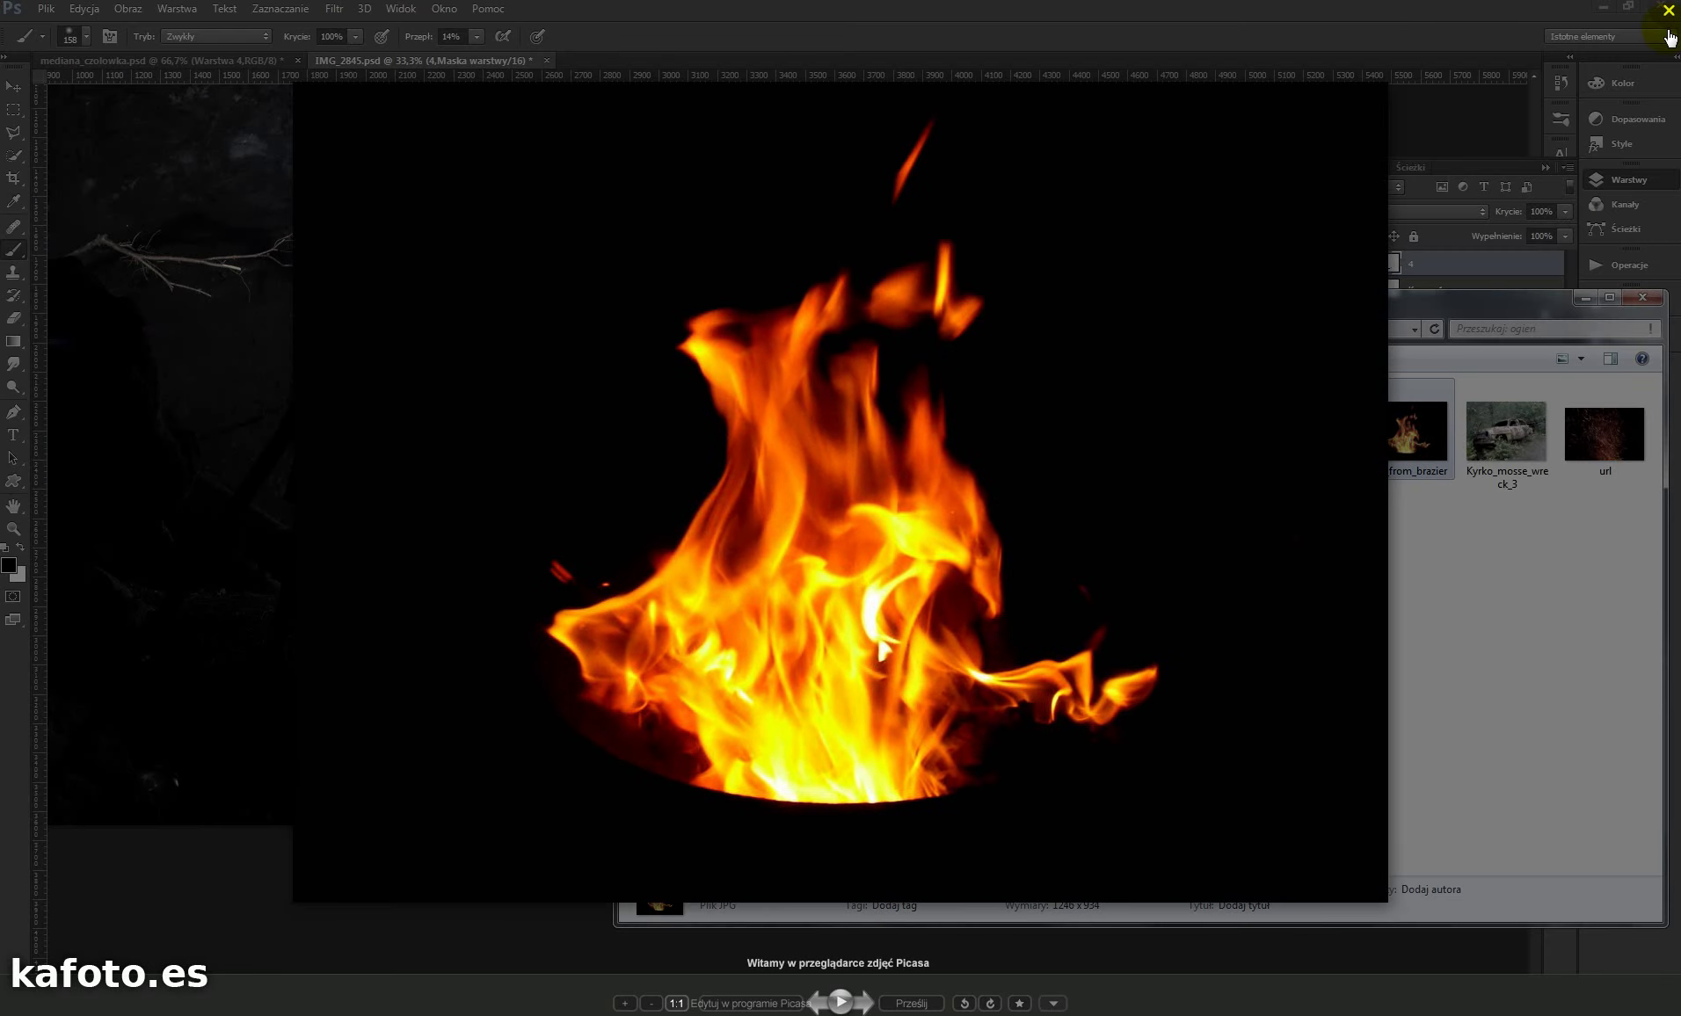
click(1669, 33)
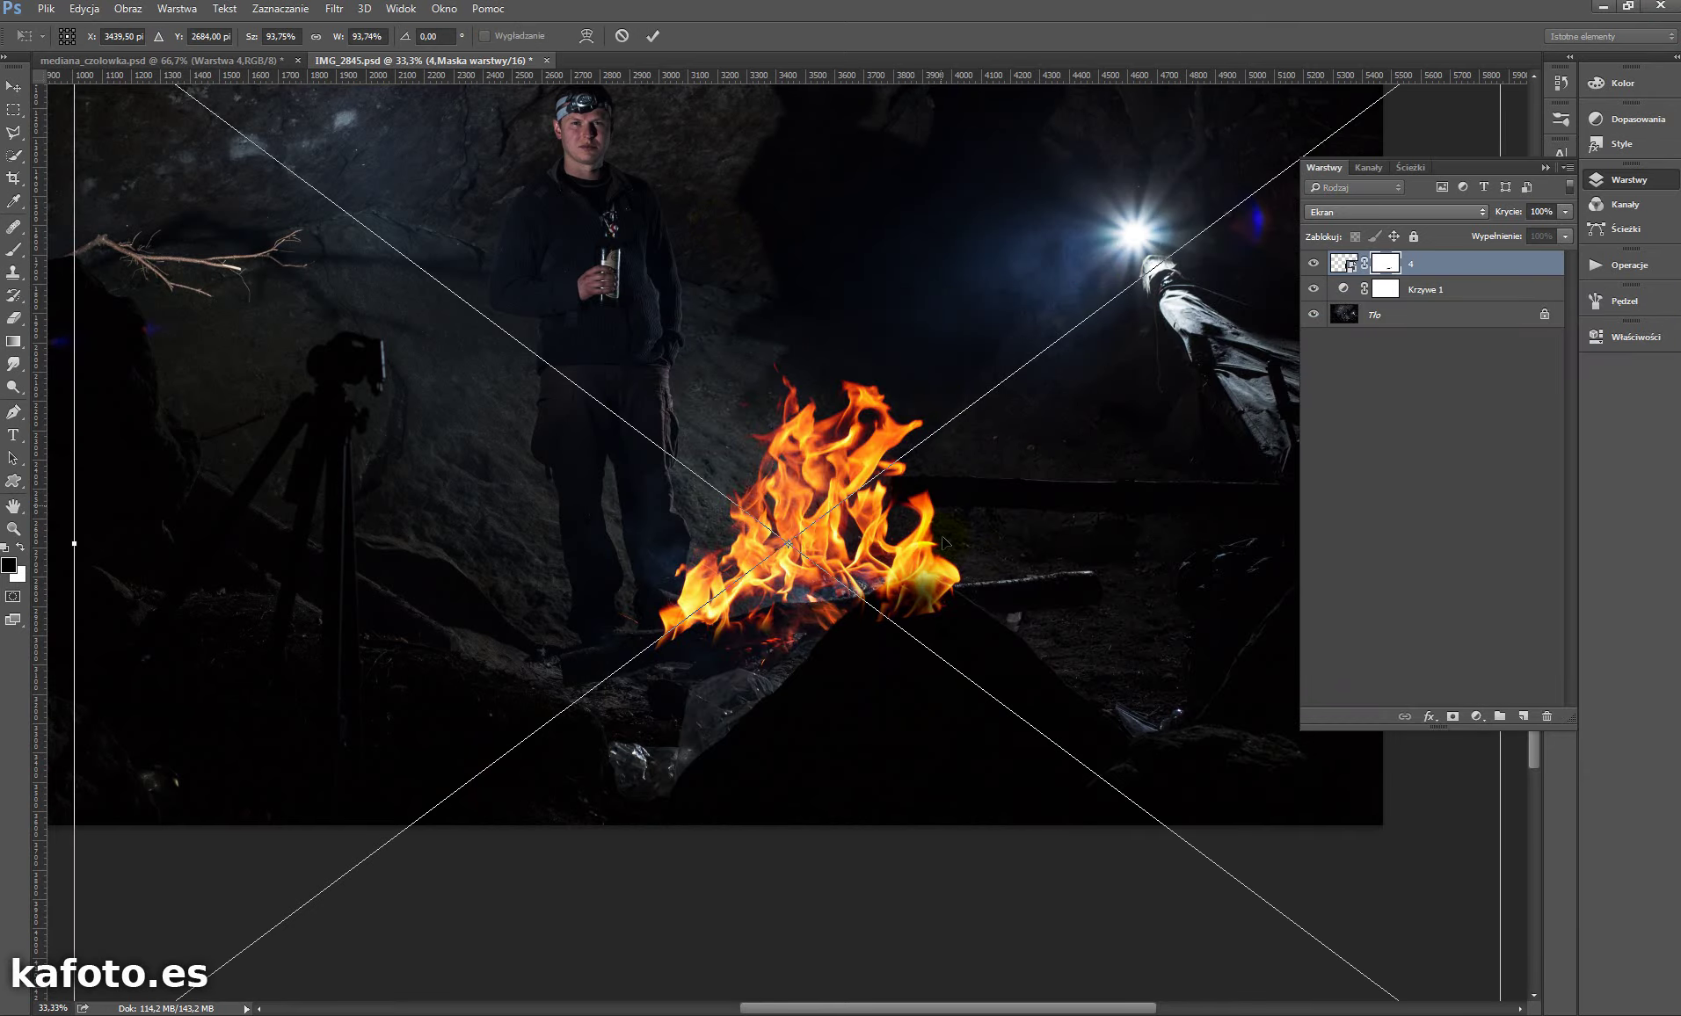
- Scale fire_from_brazier down to about 25% and set it over the campfire
key(ctrl+minus)
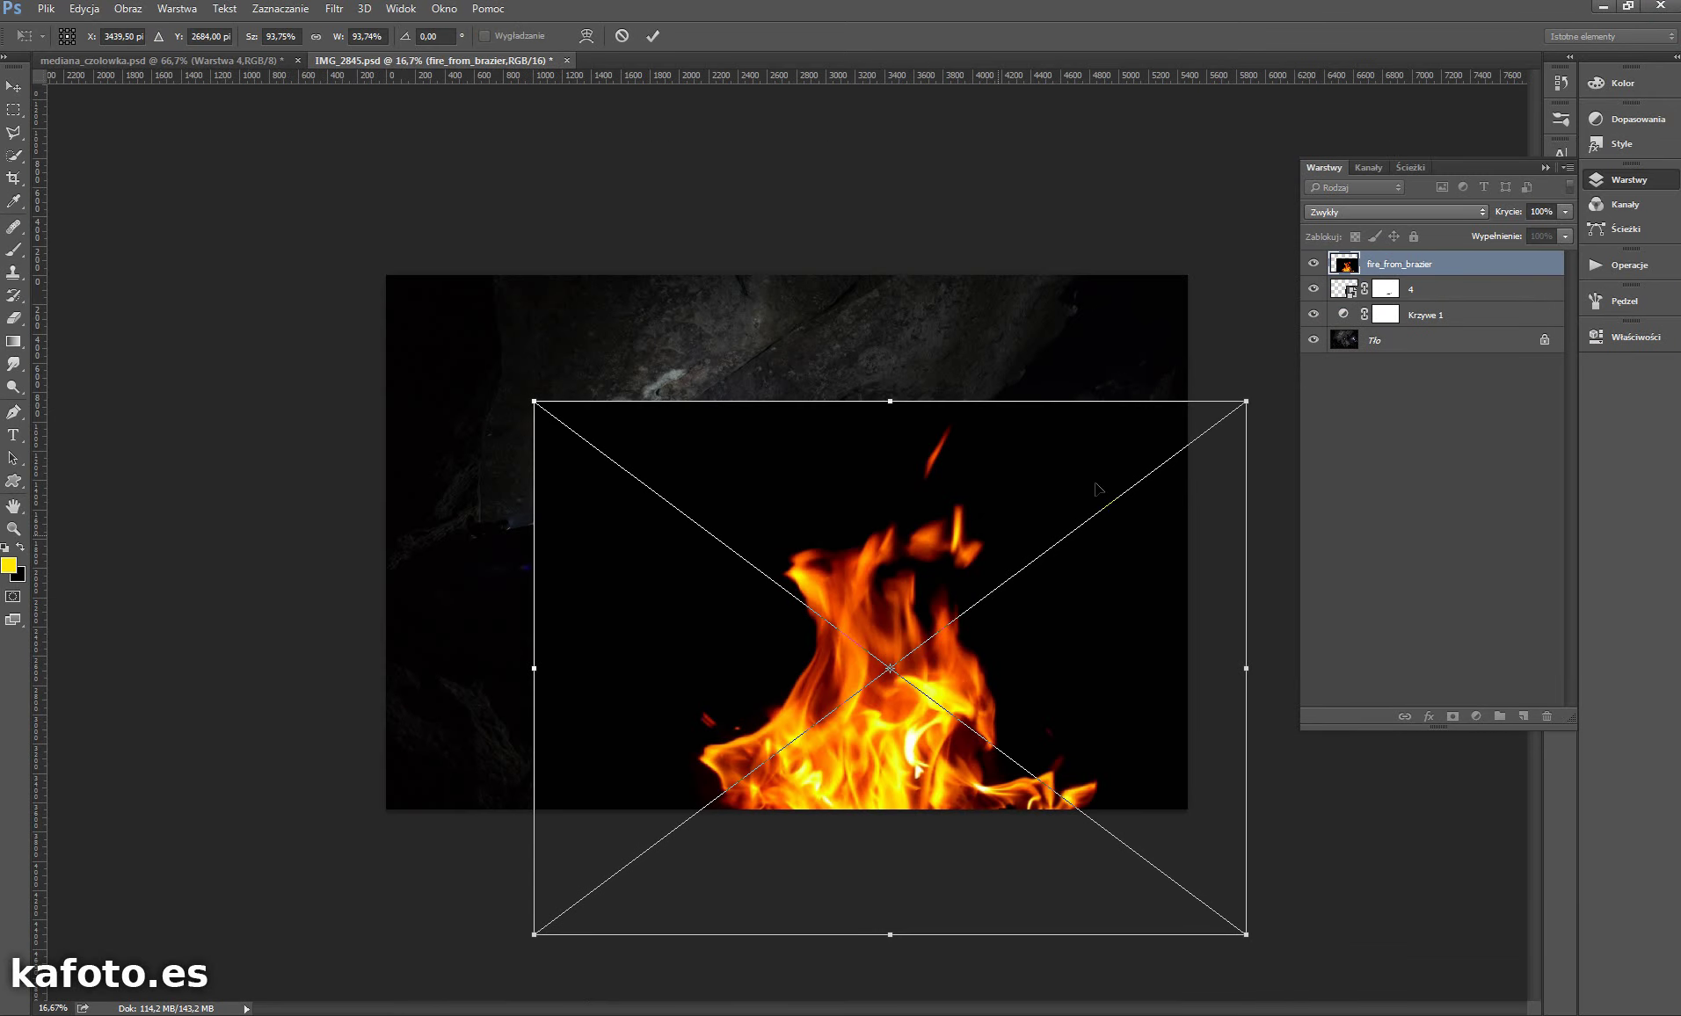
drag(1244, 932, 792, 593)
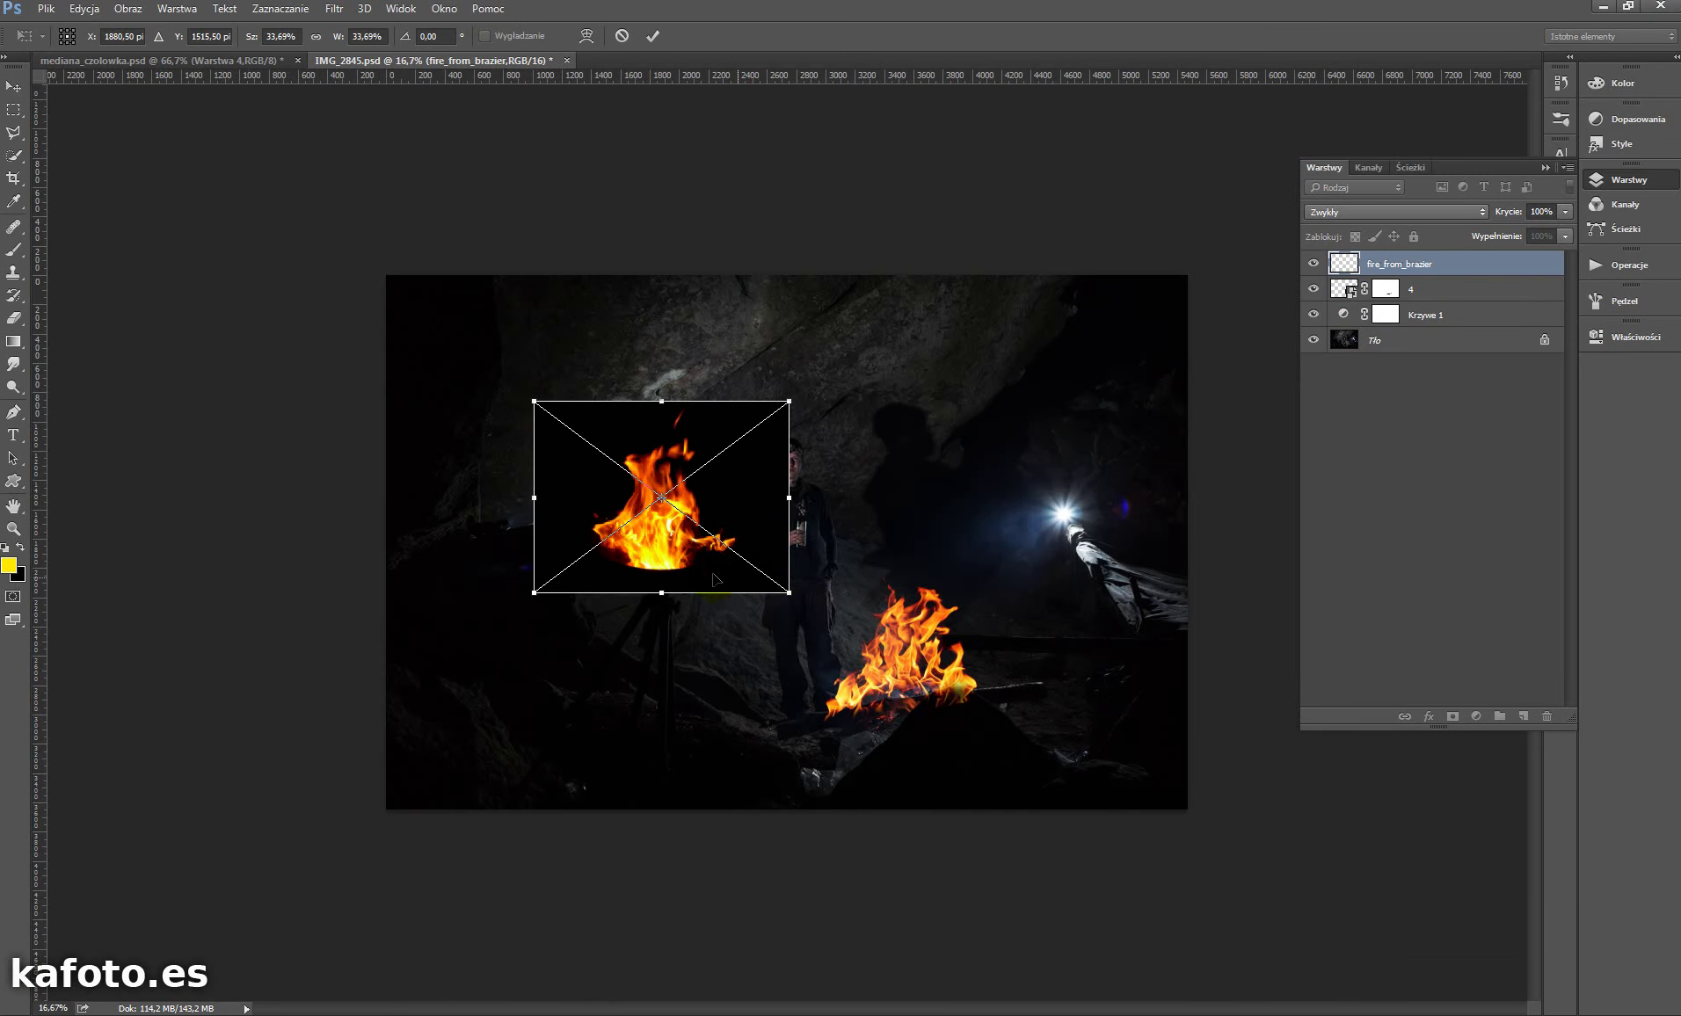
drag(685, 542, 921, 677)
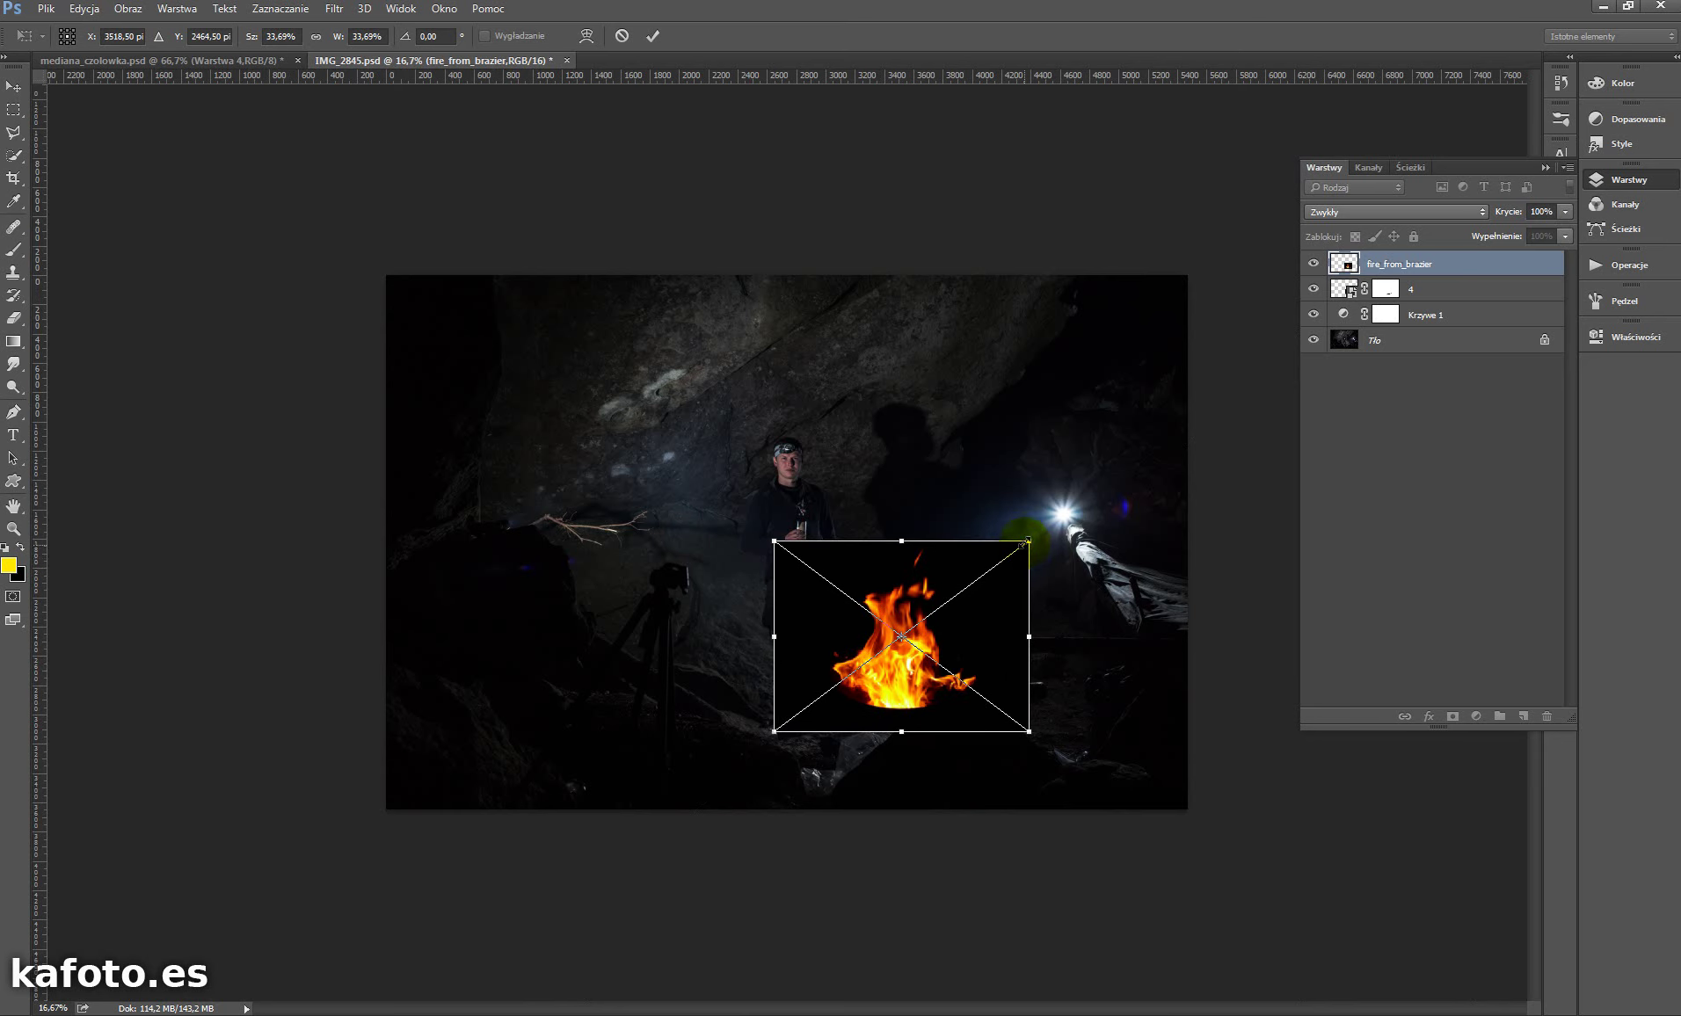
drag(1036, 533, 967, 587)
drag(923, 657, 953, 651)
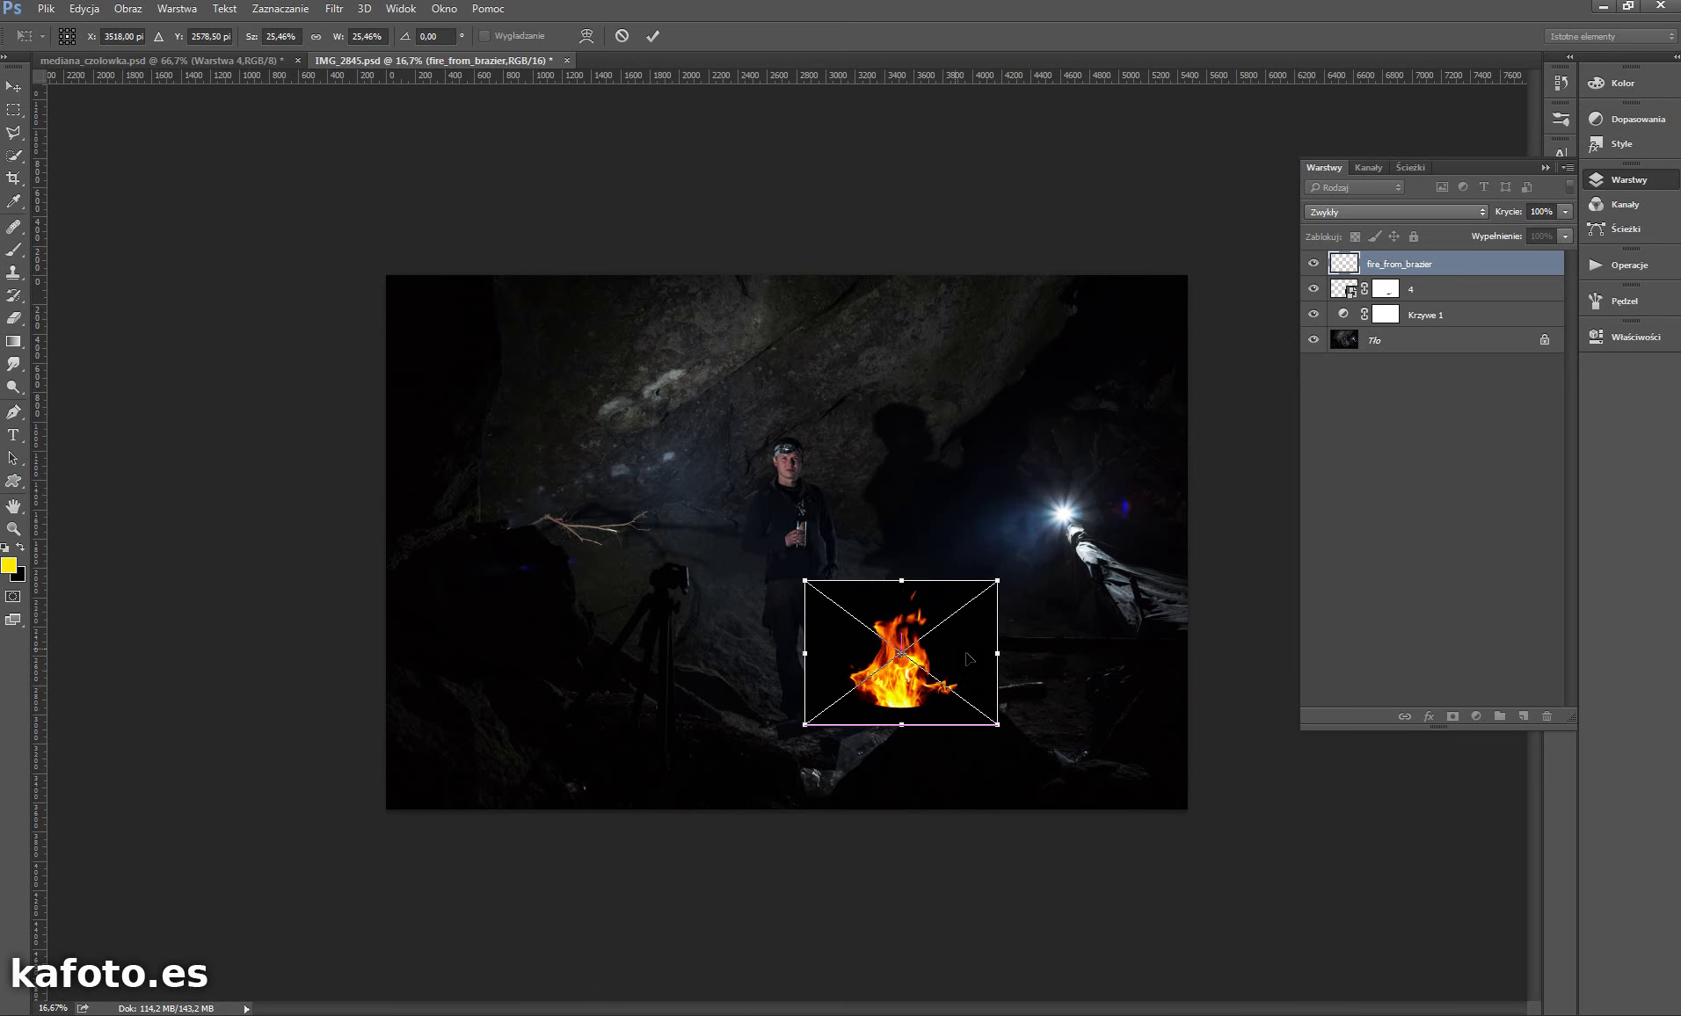
key(Return)
- Switch to the Brush and zoom in on the man and fire
key(b)
key(ctrl+plus)
key(ctrl+plus)
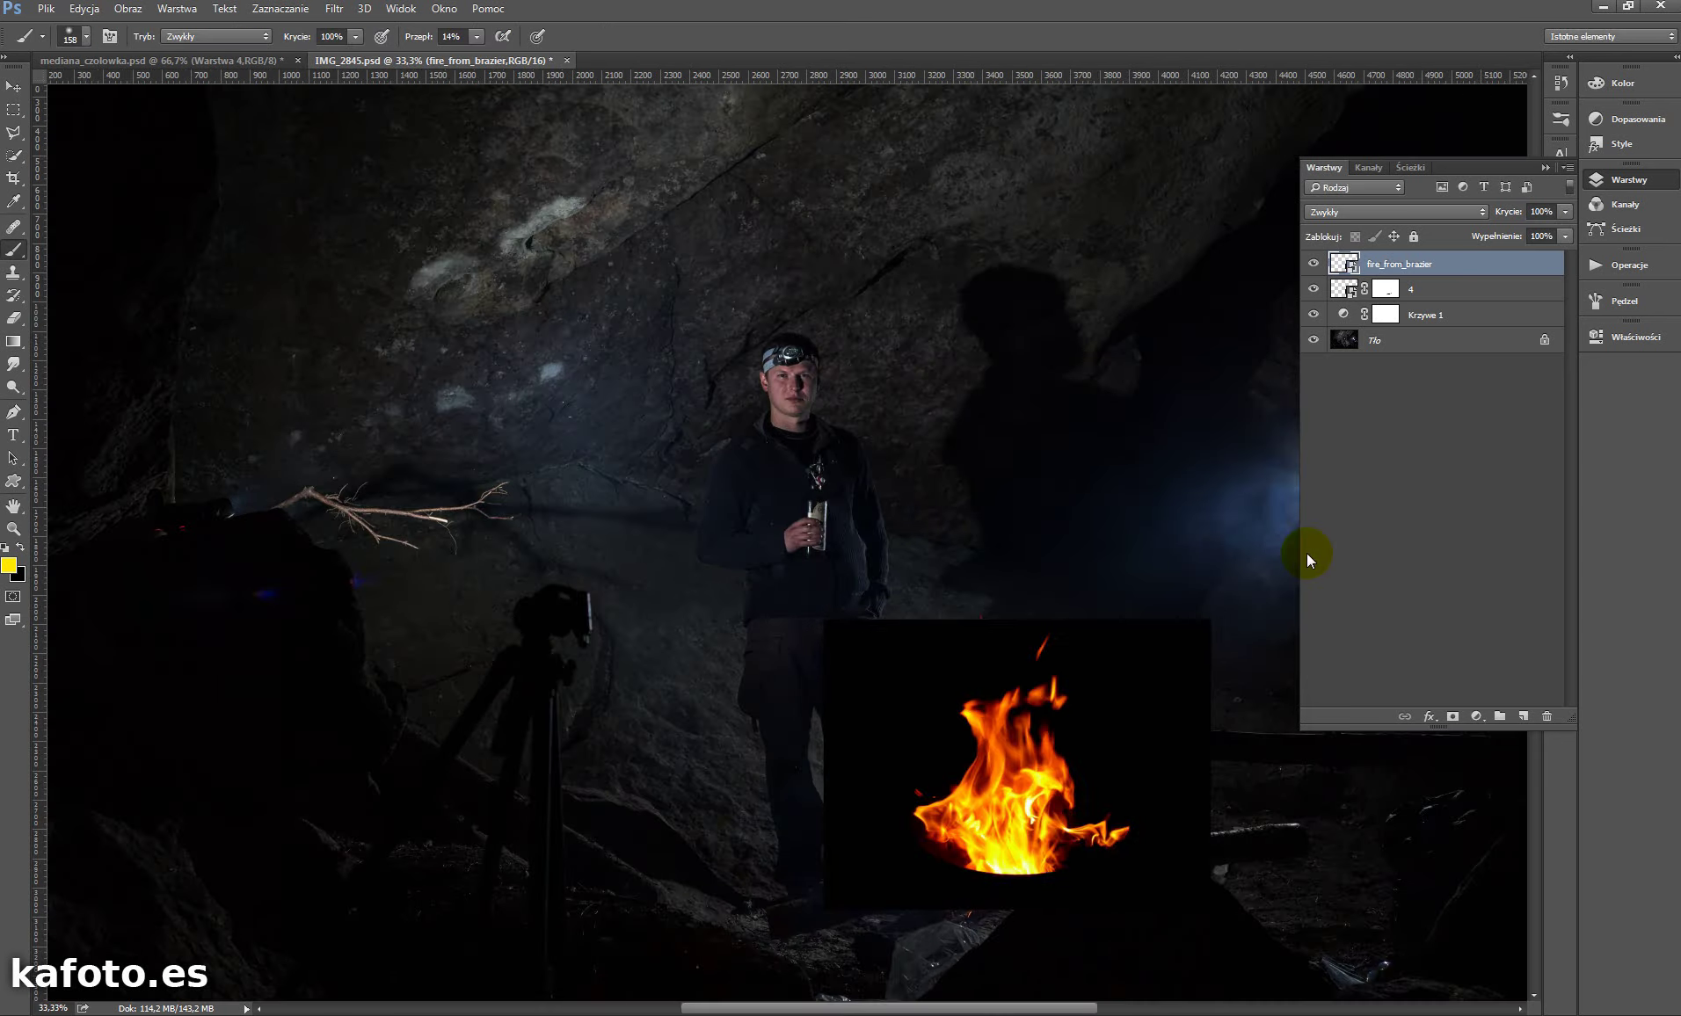
drag(1077, 677, 913, 434)
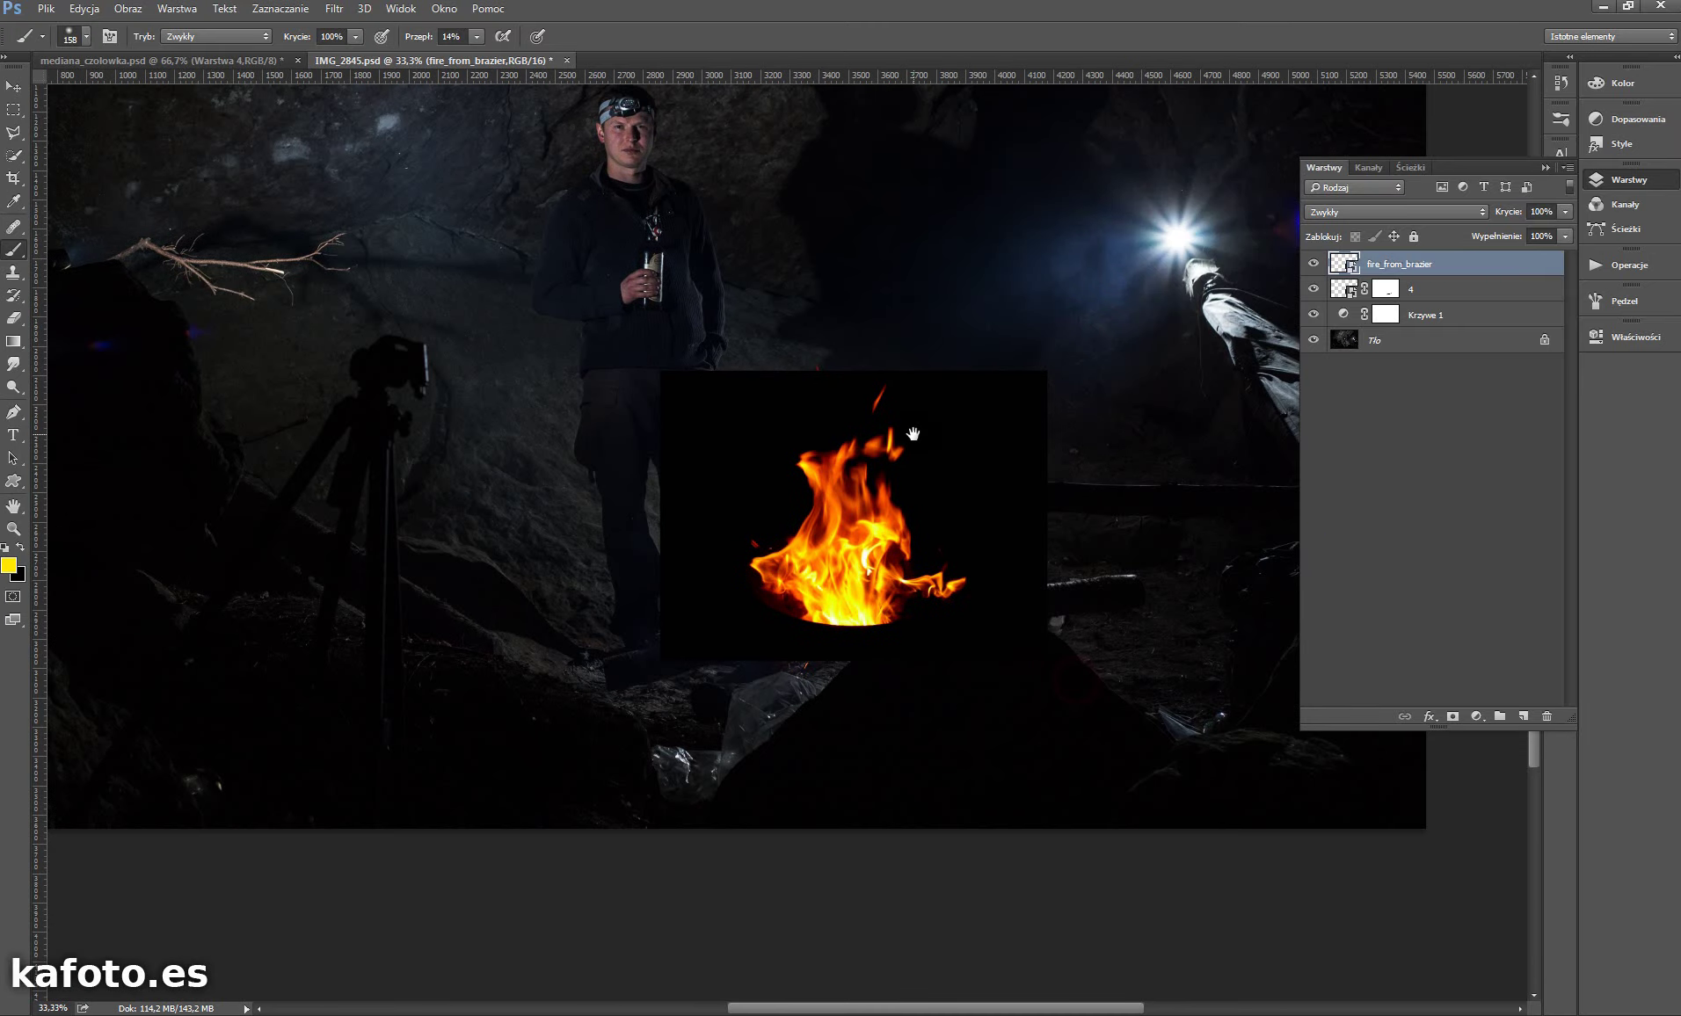
- Screen-blend fire_from_brazier and move it slightly down onto the campfire
click(1457, 212)
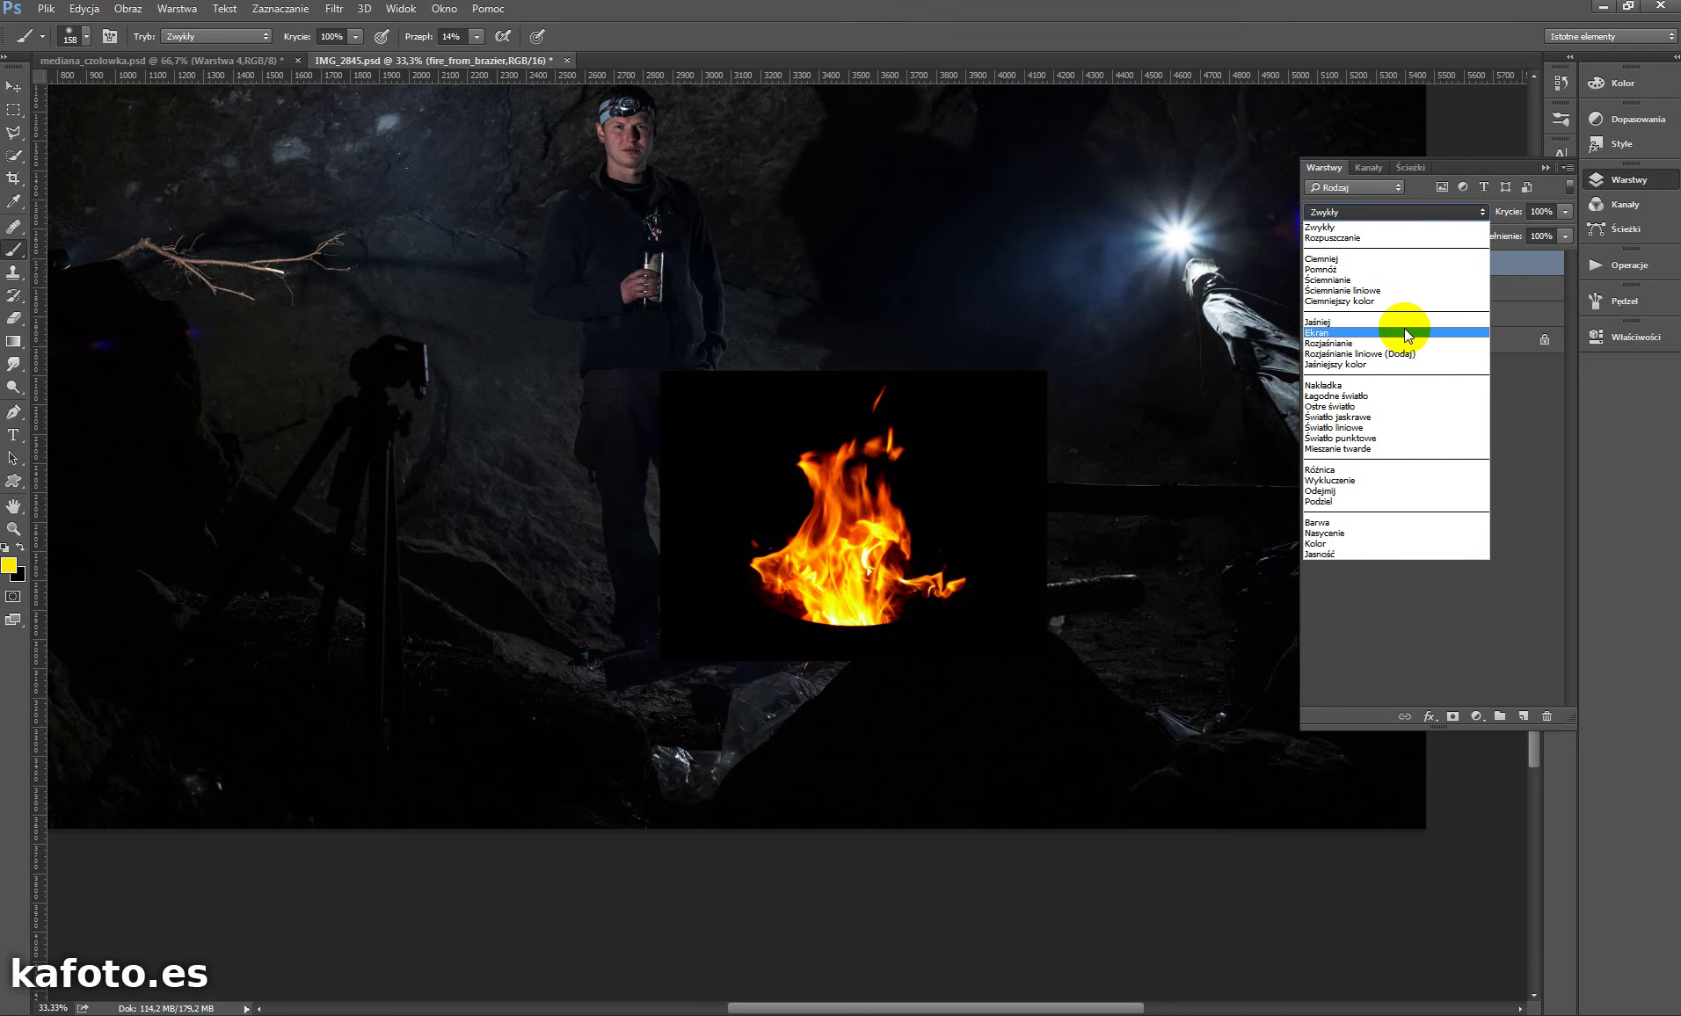
click(1398, 333)
drag(832, 609, 832, 627)
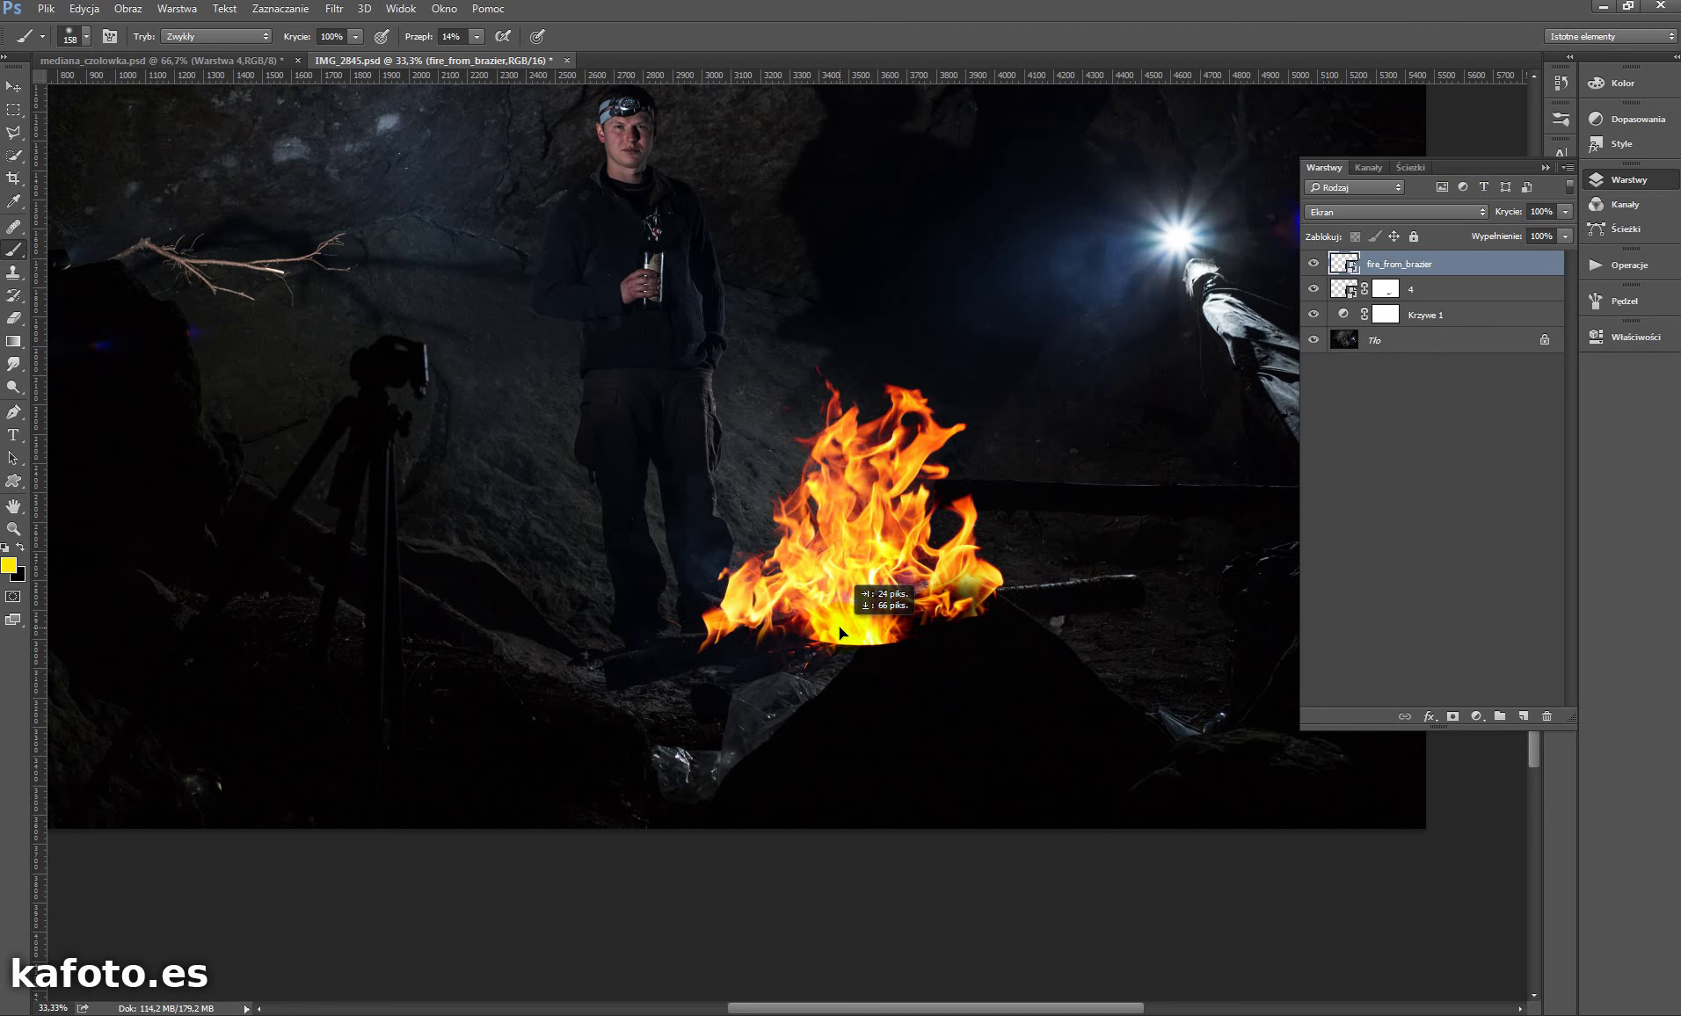
drag(832, 627, 839, 627)
key(ctrl+plus)
key(ctrl+plus)
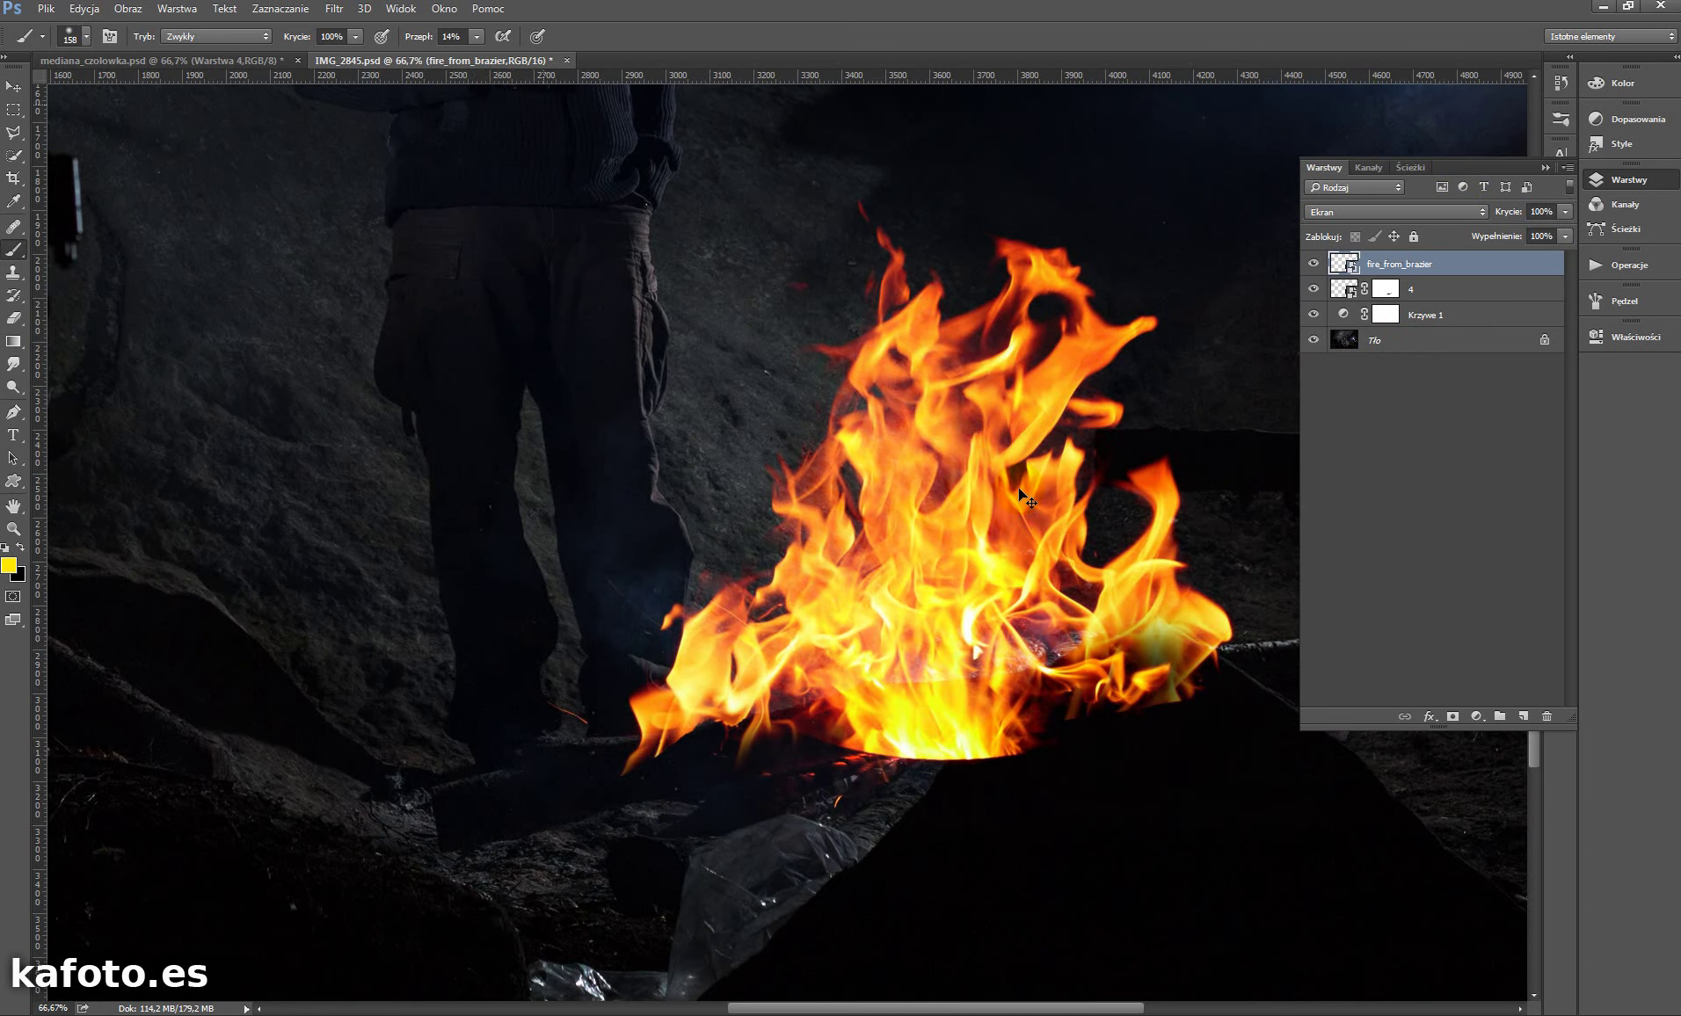
drag(988, 571, 972, 481)
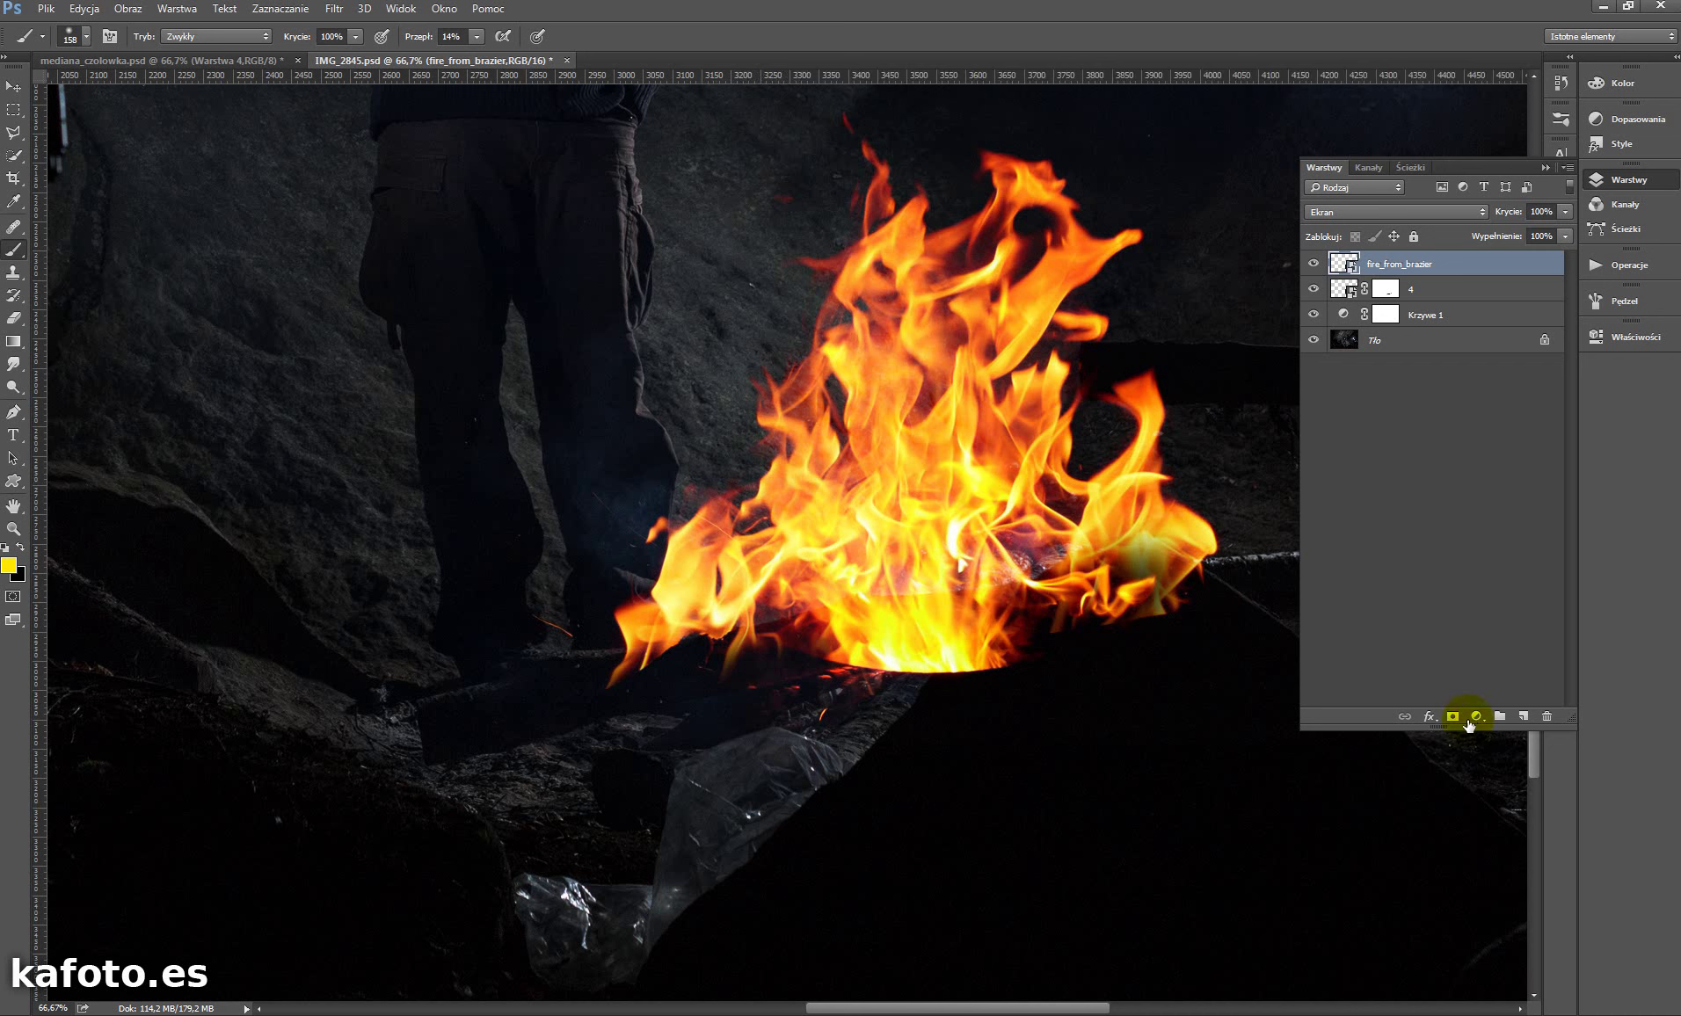
- Add a layer mask and brush black over the flames' base where it meets the rock
click(1452, 717)
click(13, 248)
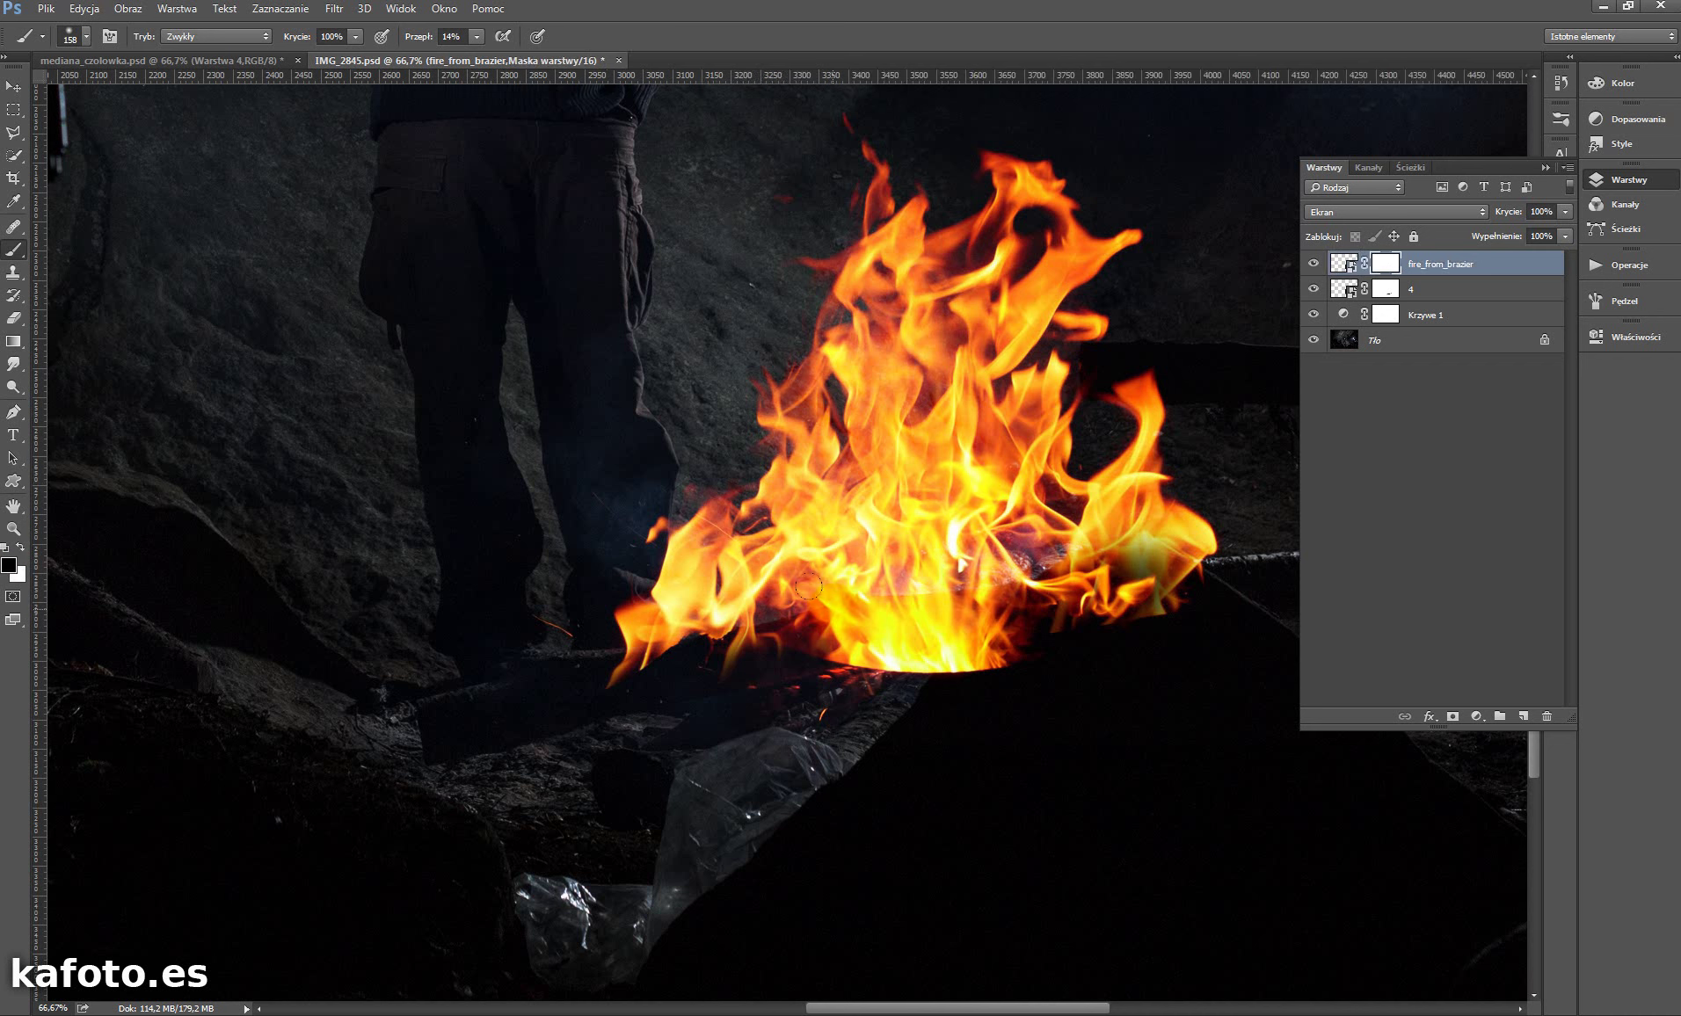
mouse_move(958, 661)
mouse_down()
mouse_move(906, 668)
mouse_move(1002, 650)
mouse_move(844, 646)
mouse_move(962, 625)
mouse_move(931, 620)
mouse_move(844, 650)
mouse_move(870, 657)
mouse_up()
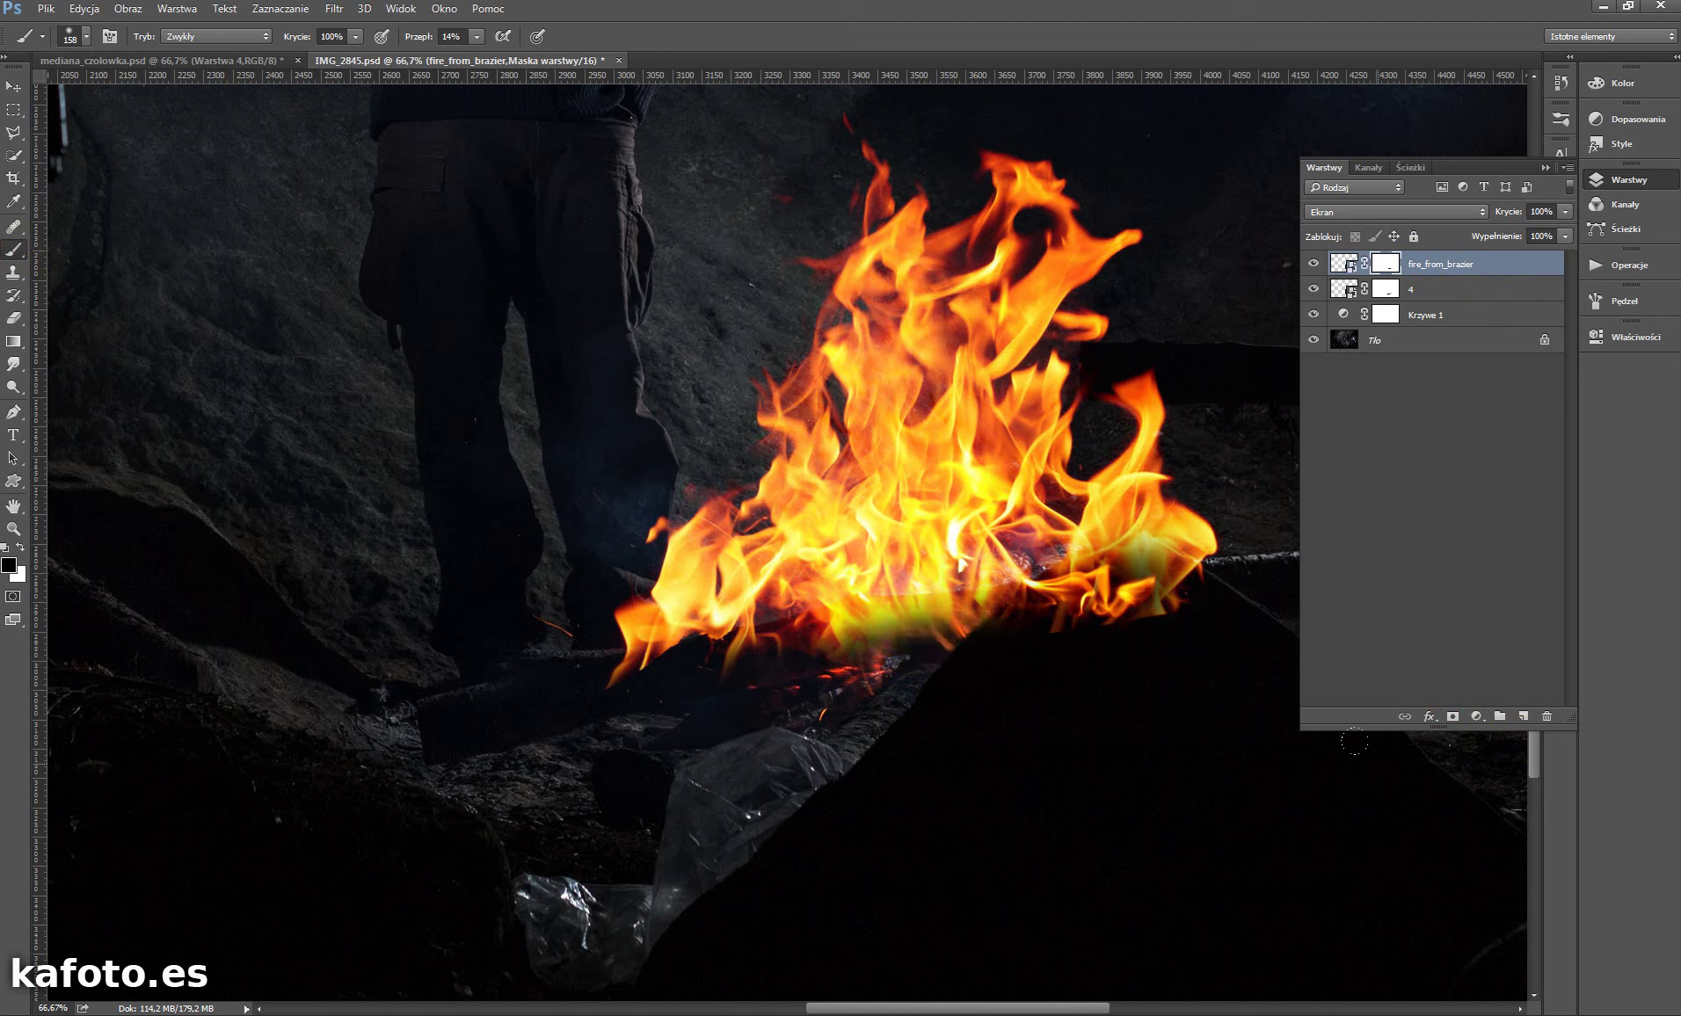
- Select the fire_from_brazier and layer 4 flame layers together
scroll(1036, 756, up, 1)
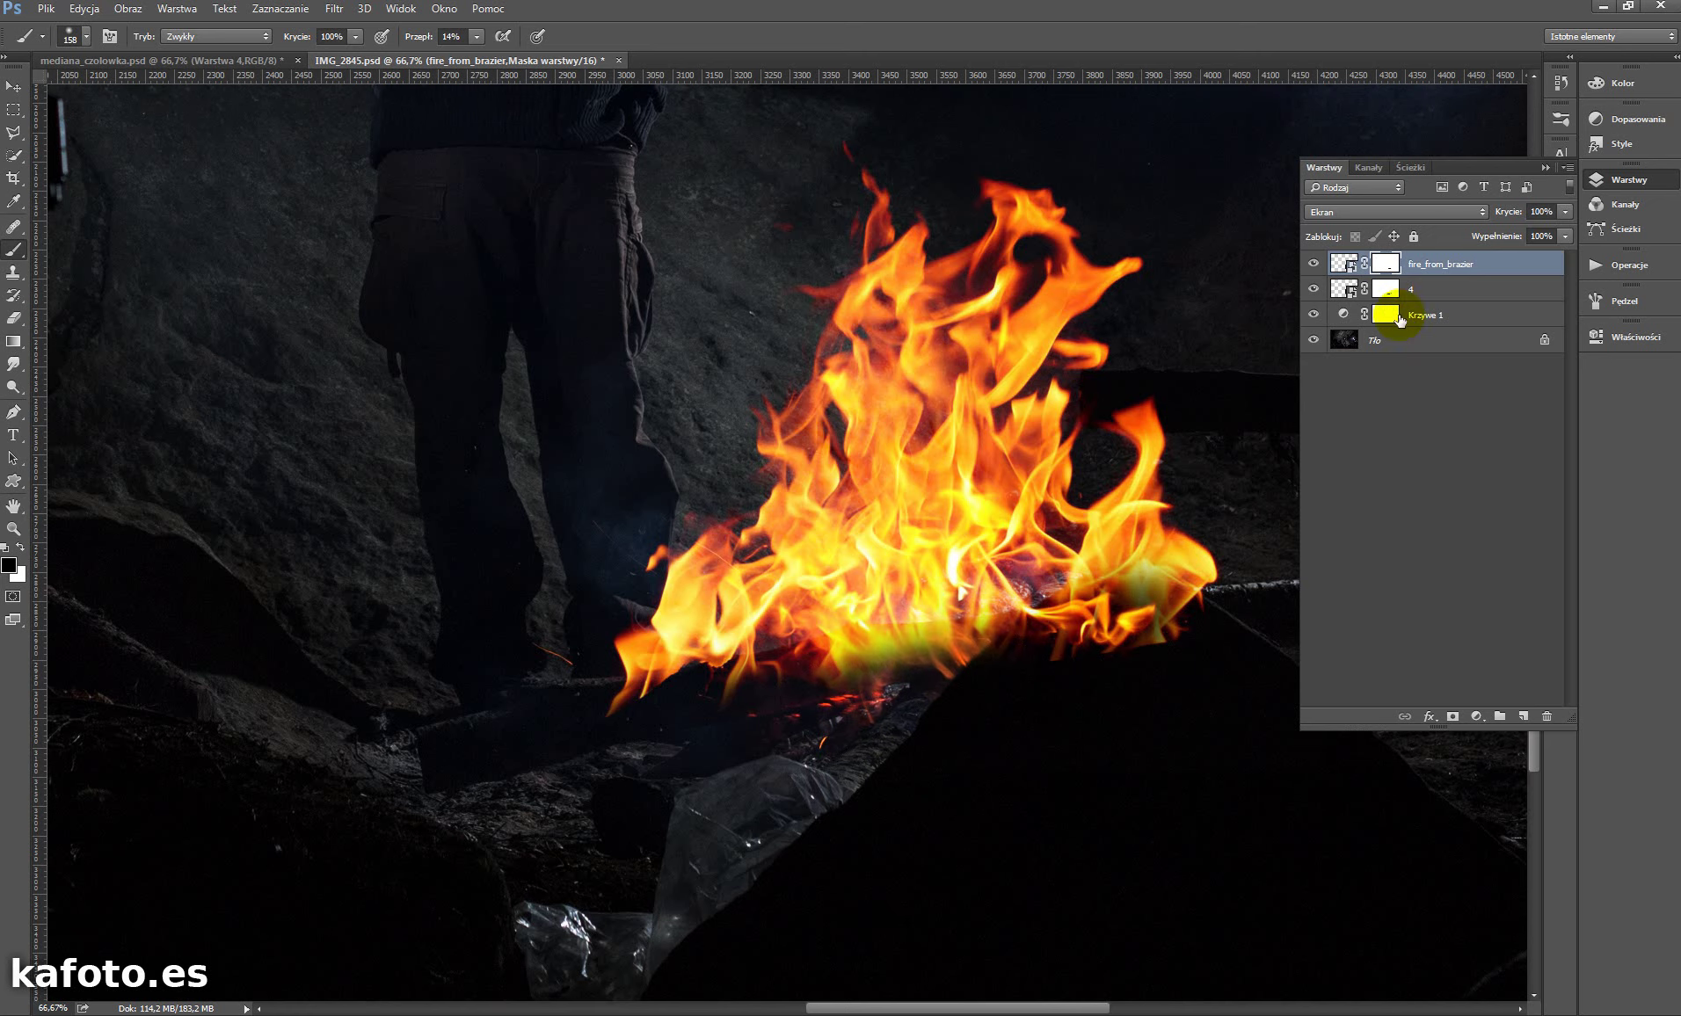
shift+click(1455, 287)
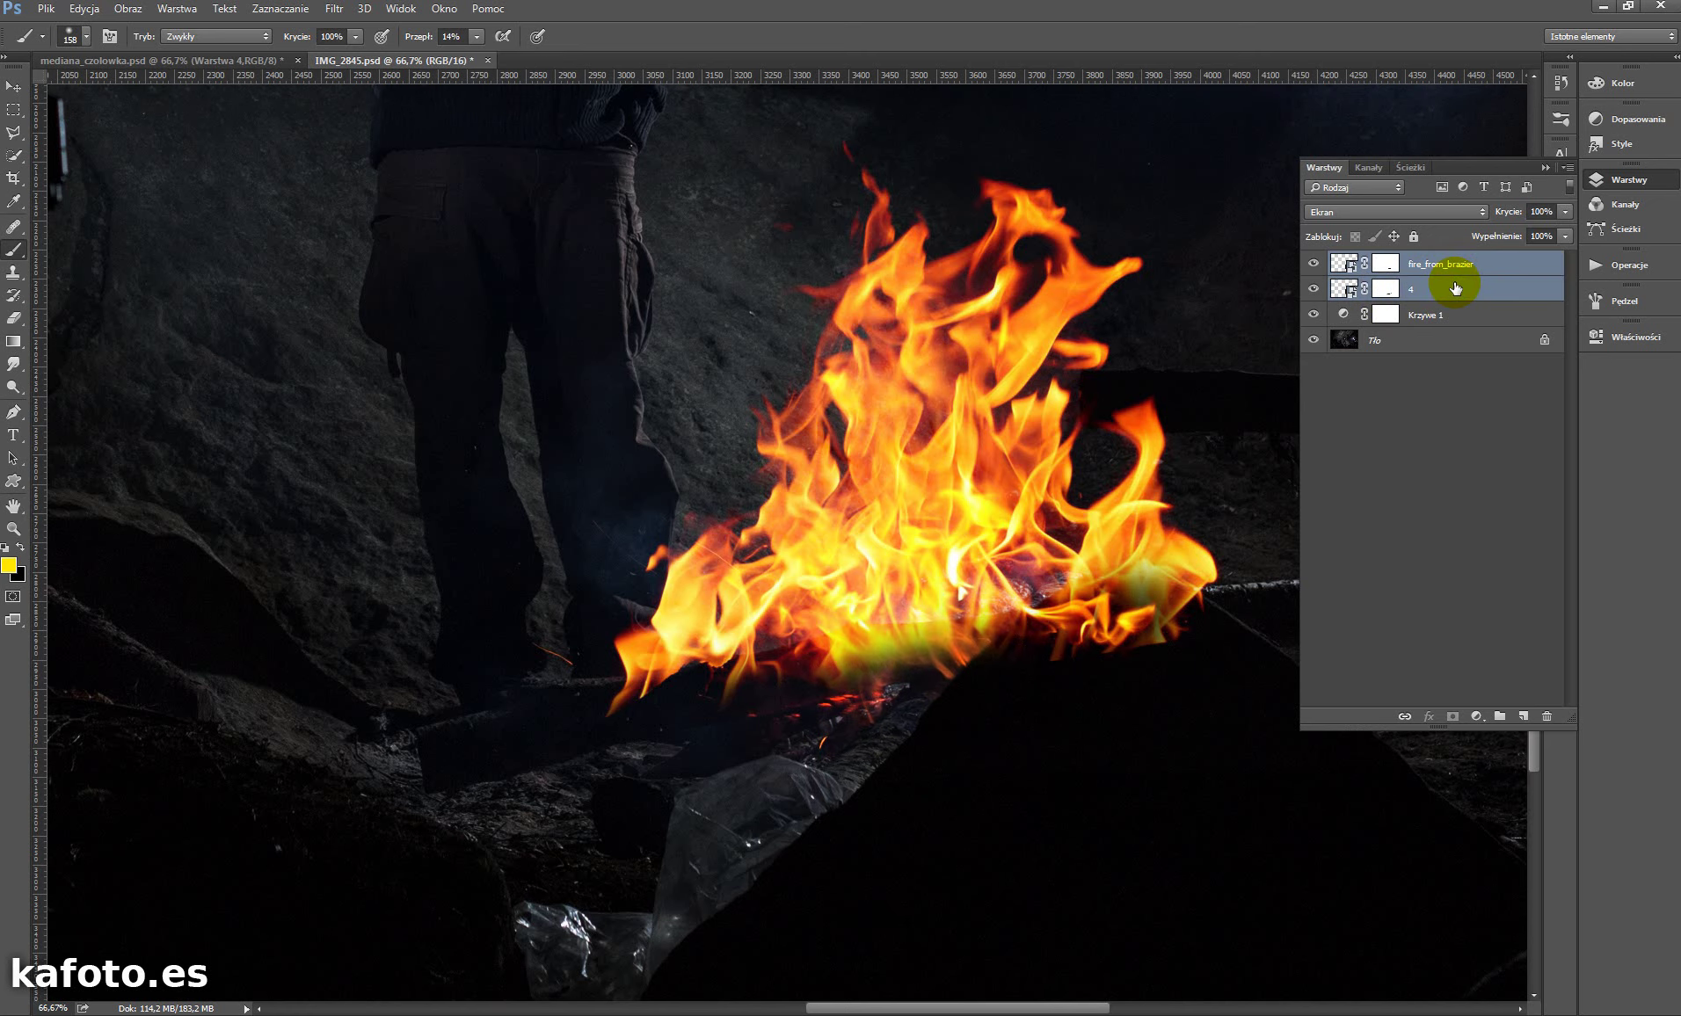
drag(990, 690, 859, 750)
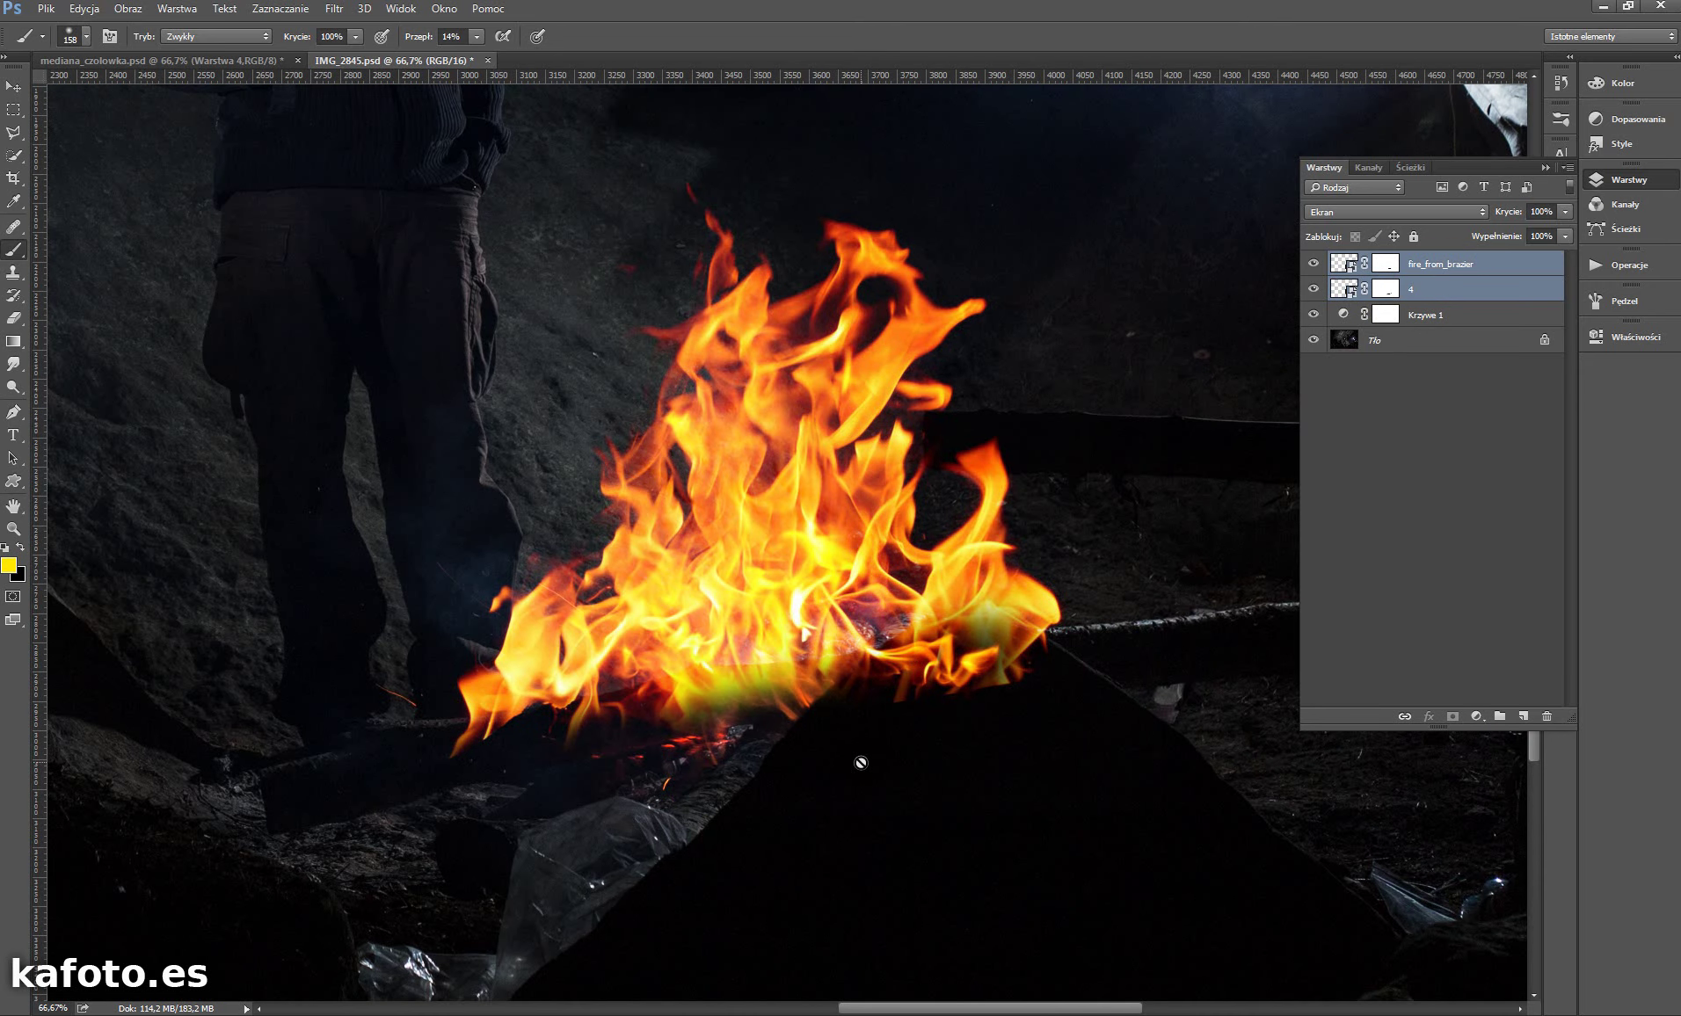
click(1386, 259)
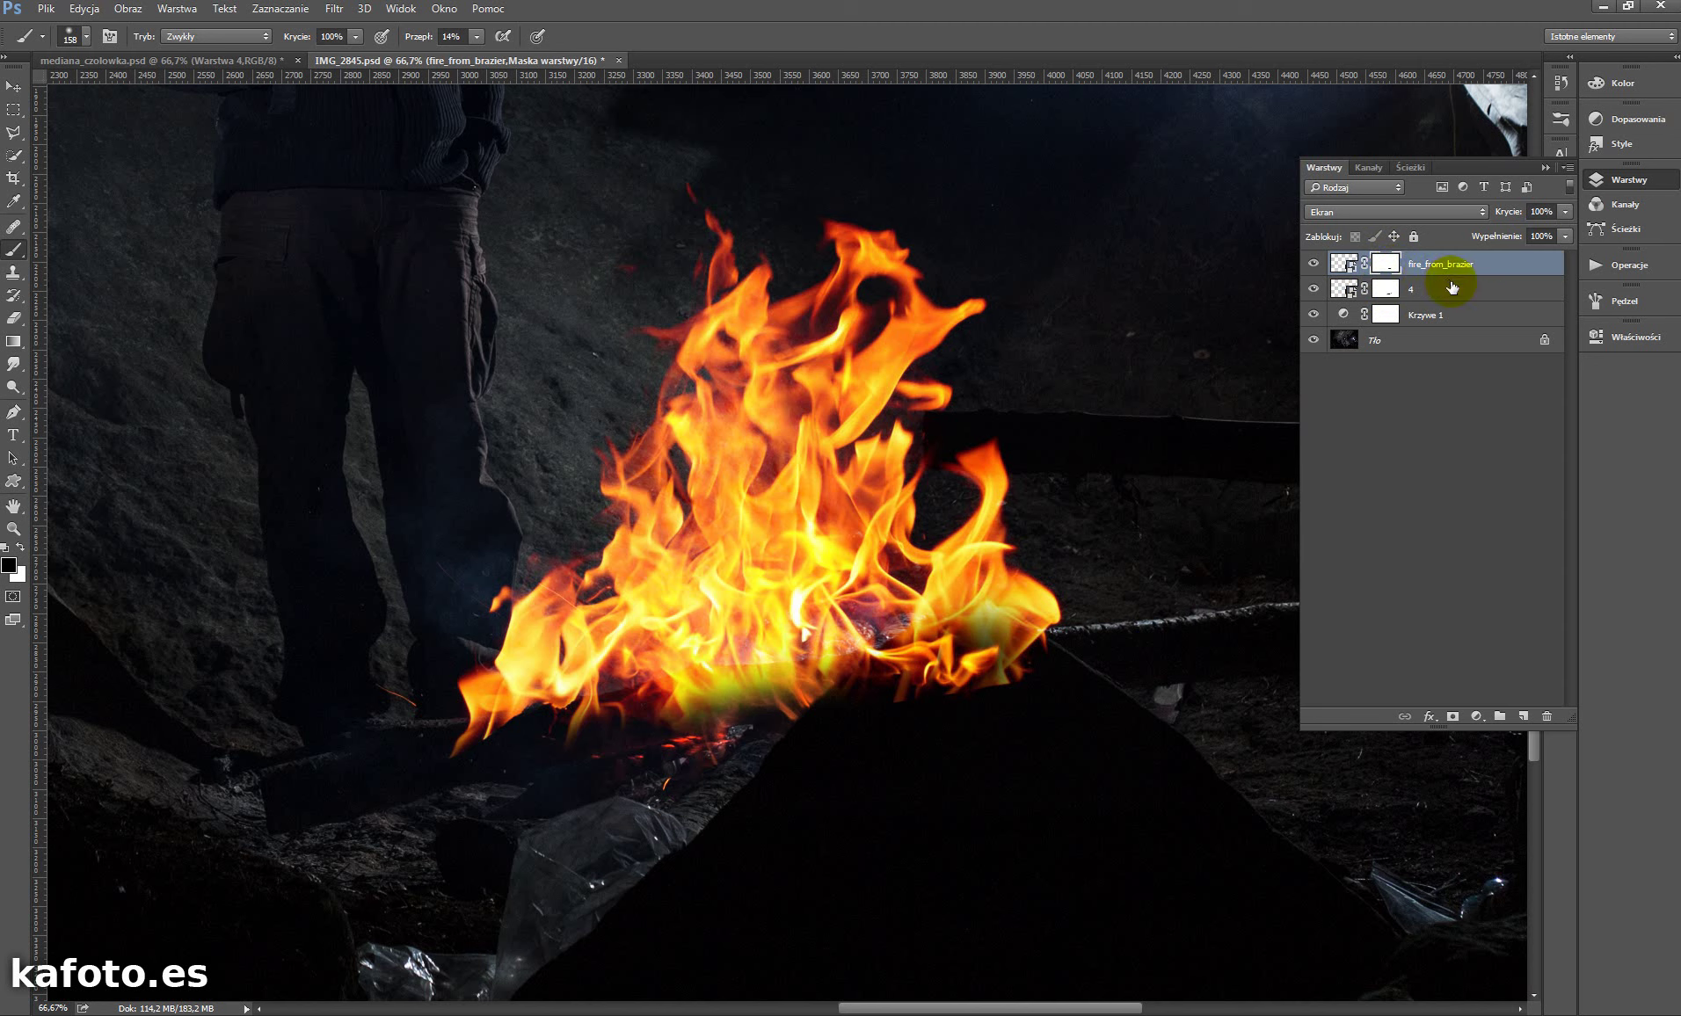
shift+click(1451, 288)
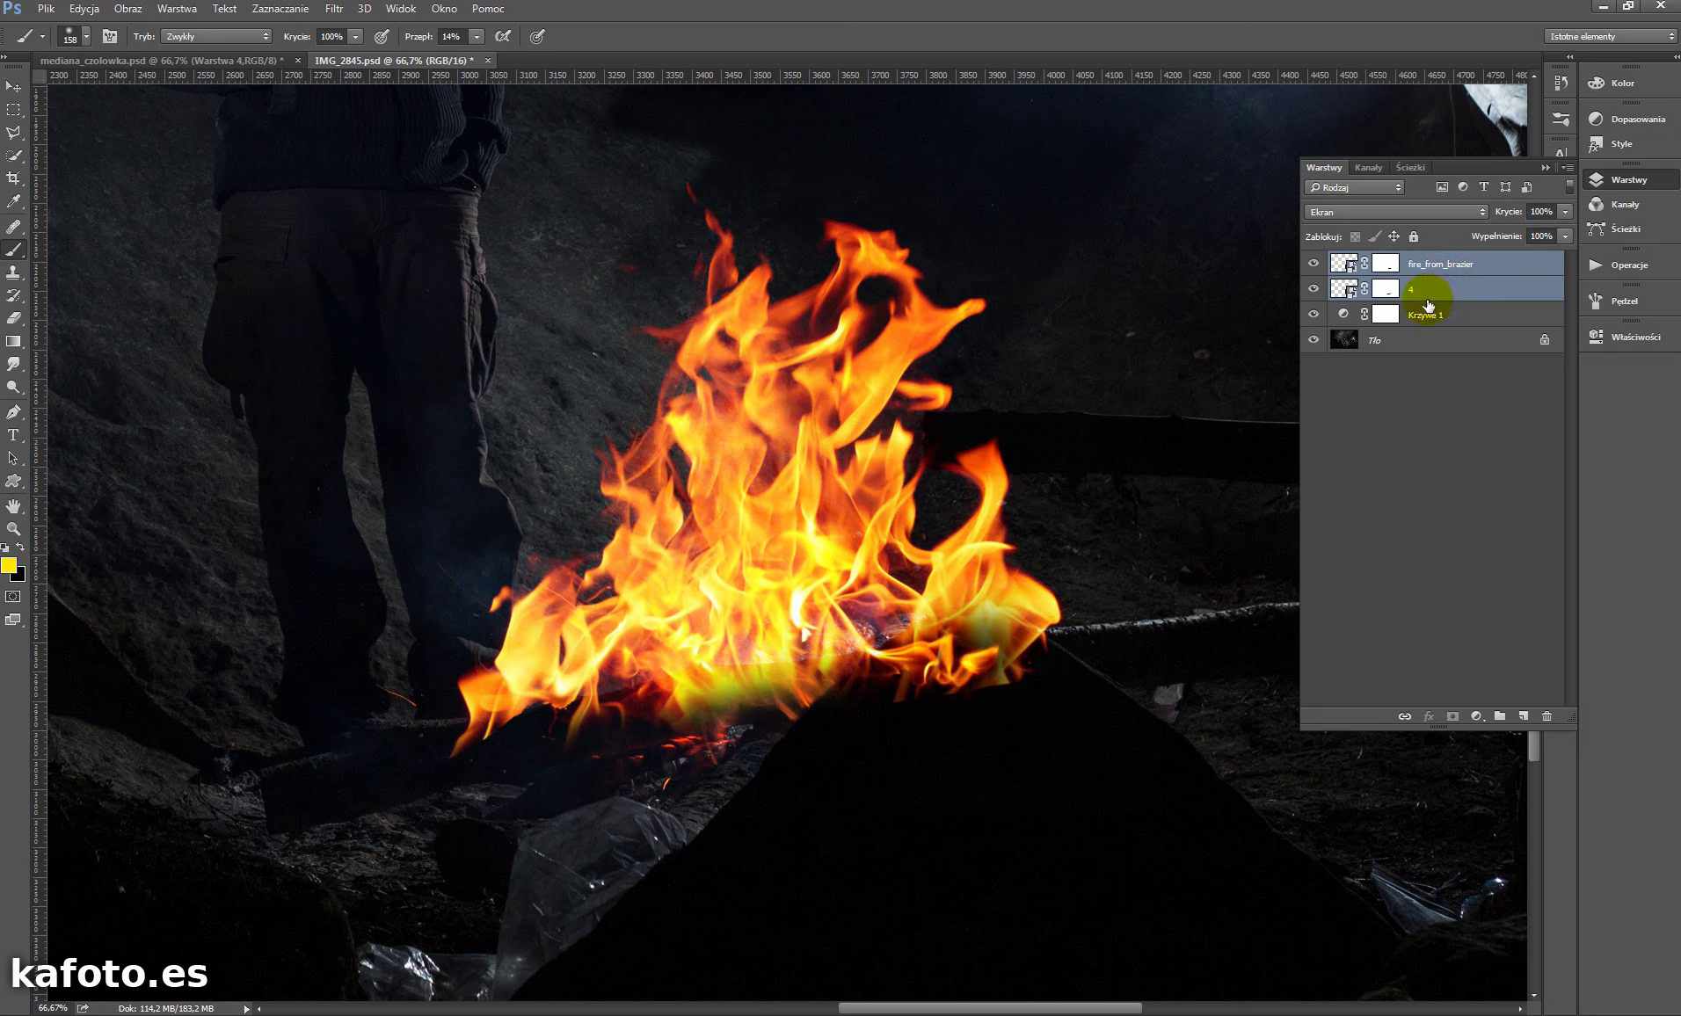
- Regroup fire_from_brazier and layer 4 into a new group named 'ogien'
key(ctrl+g)
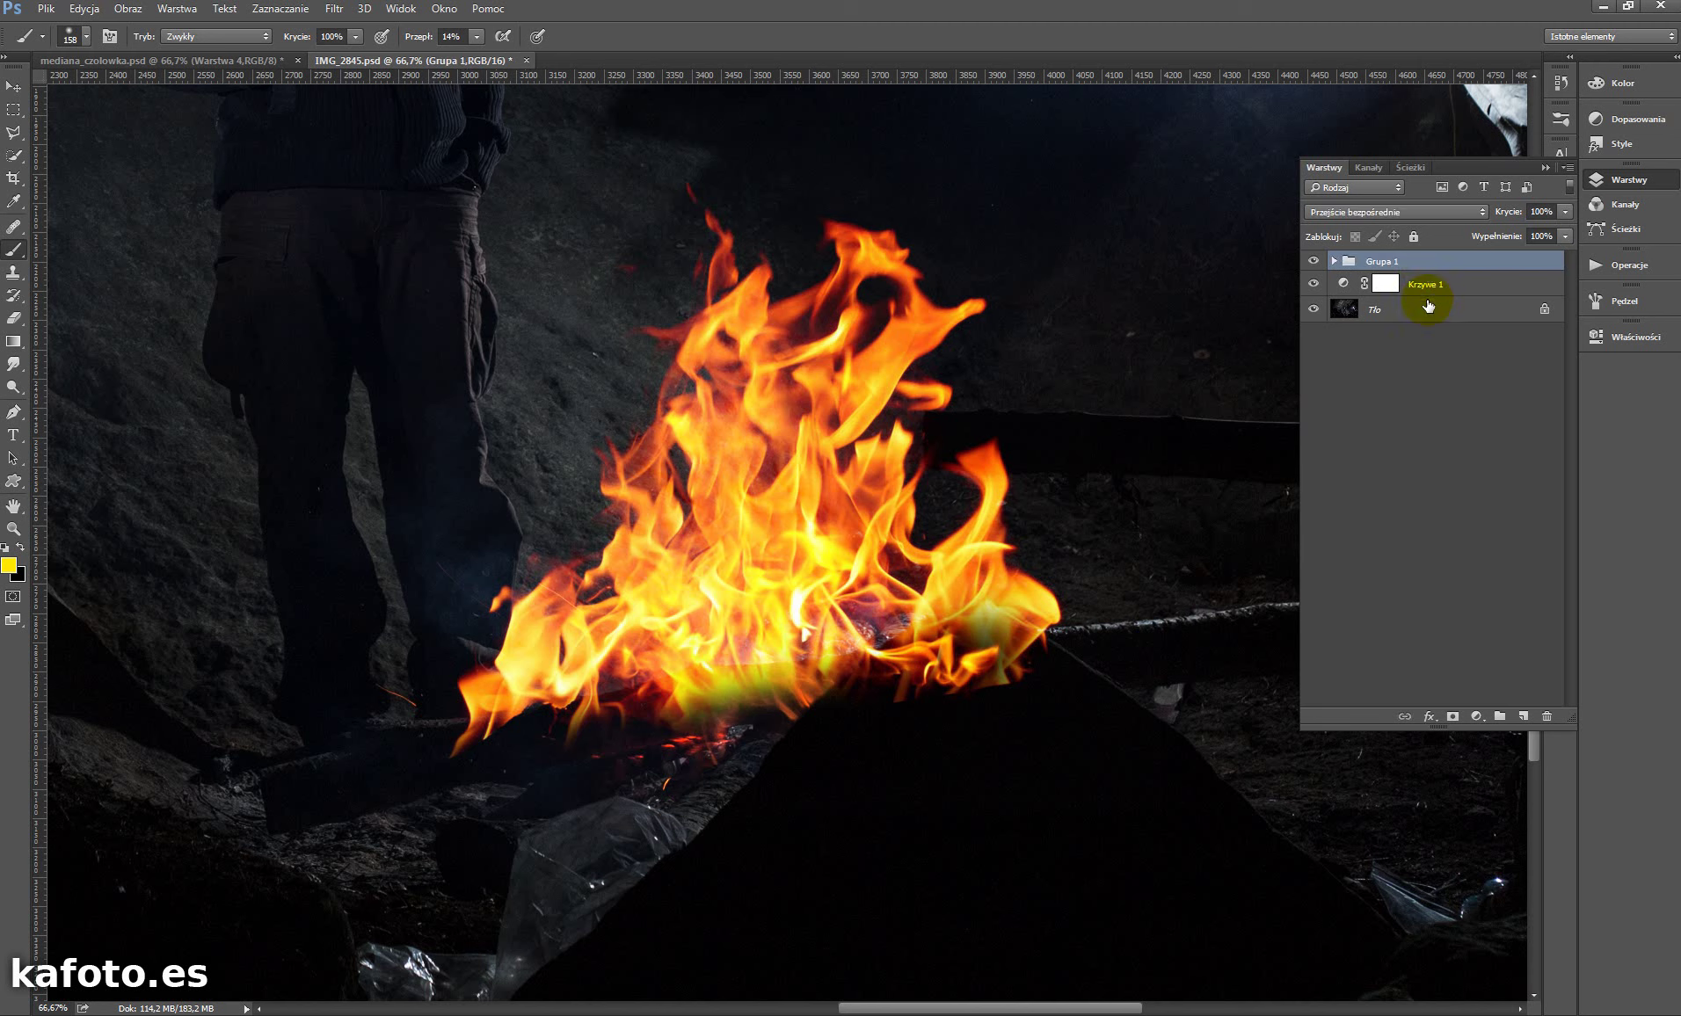
click(1333, 261)
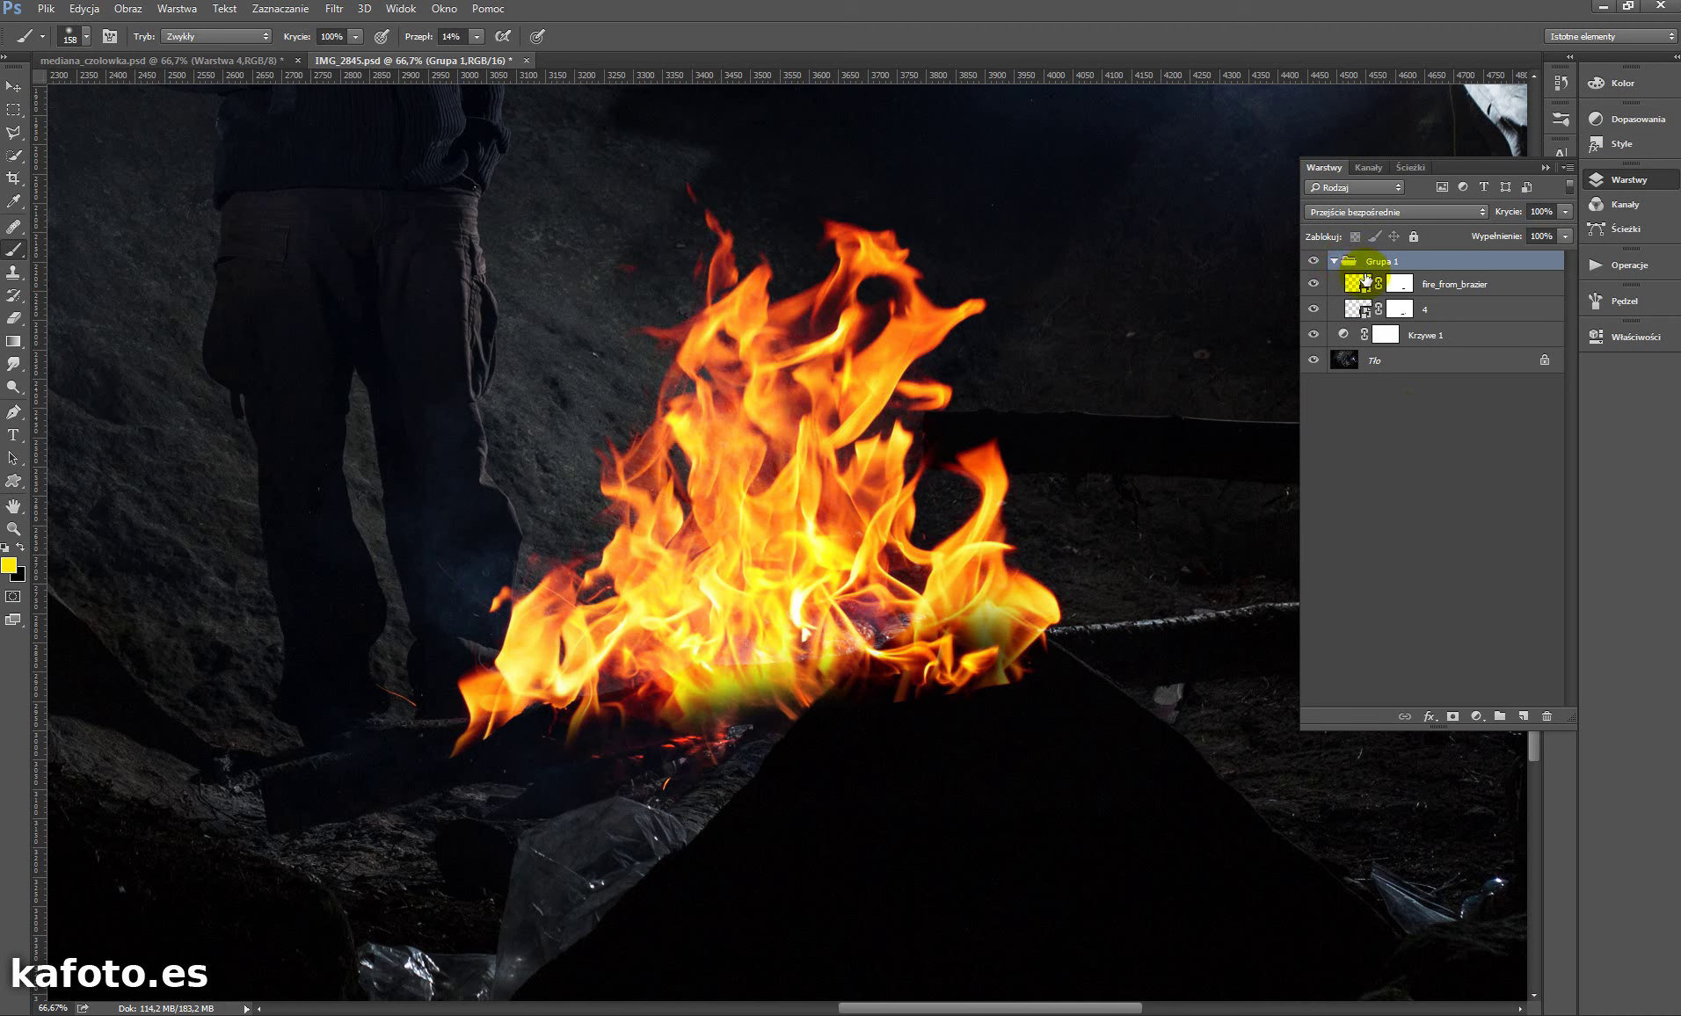
key(ctrl+shift+g)
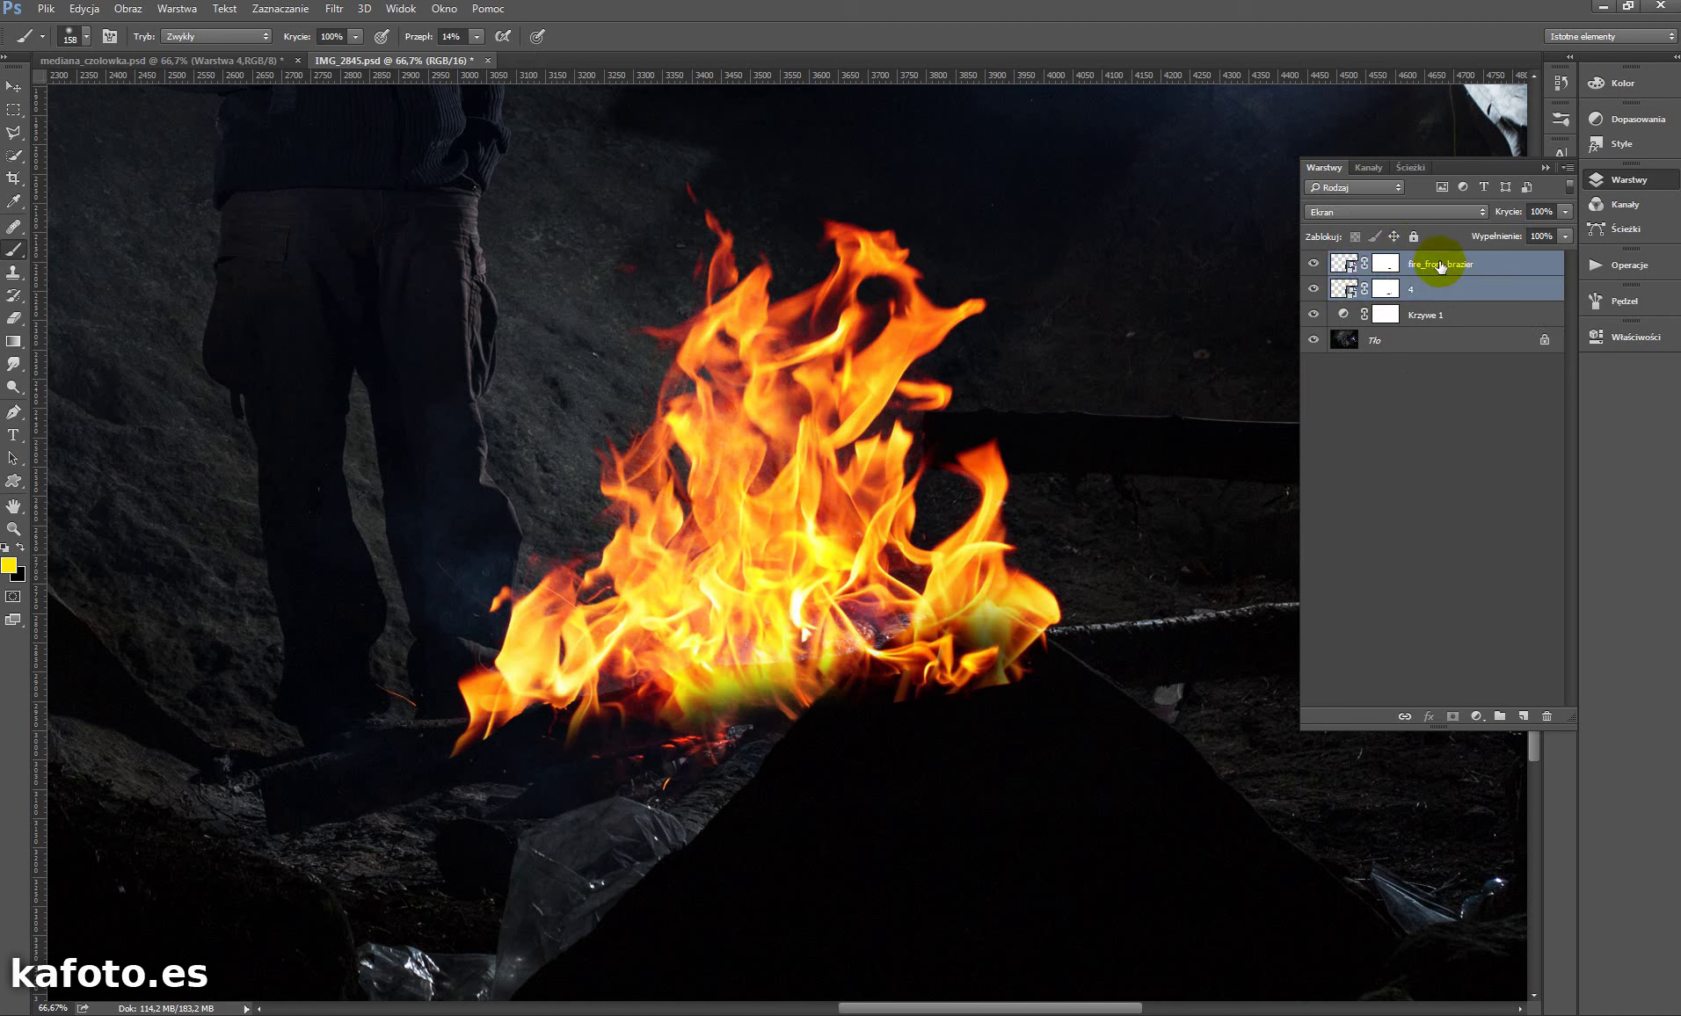
drag(1429, 285, 1499, 716)
double_click(1373, 262)
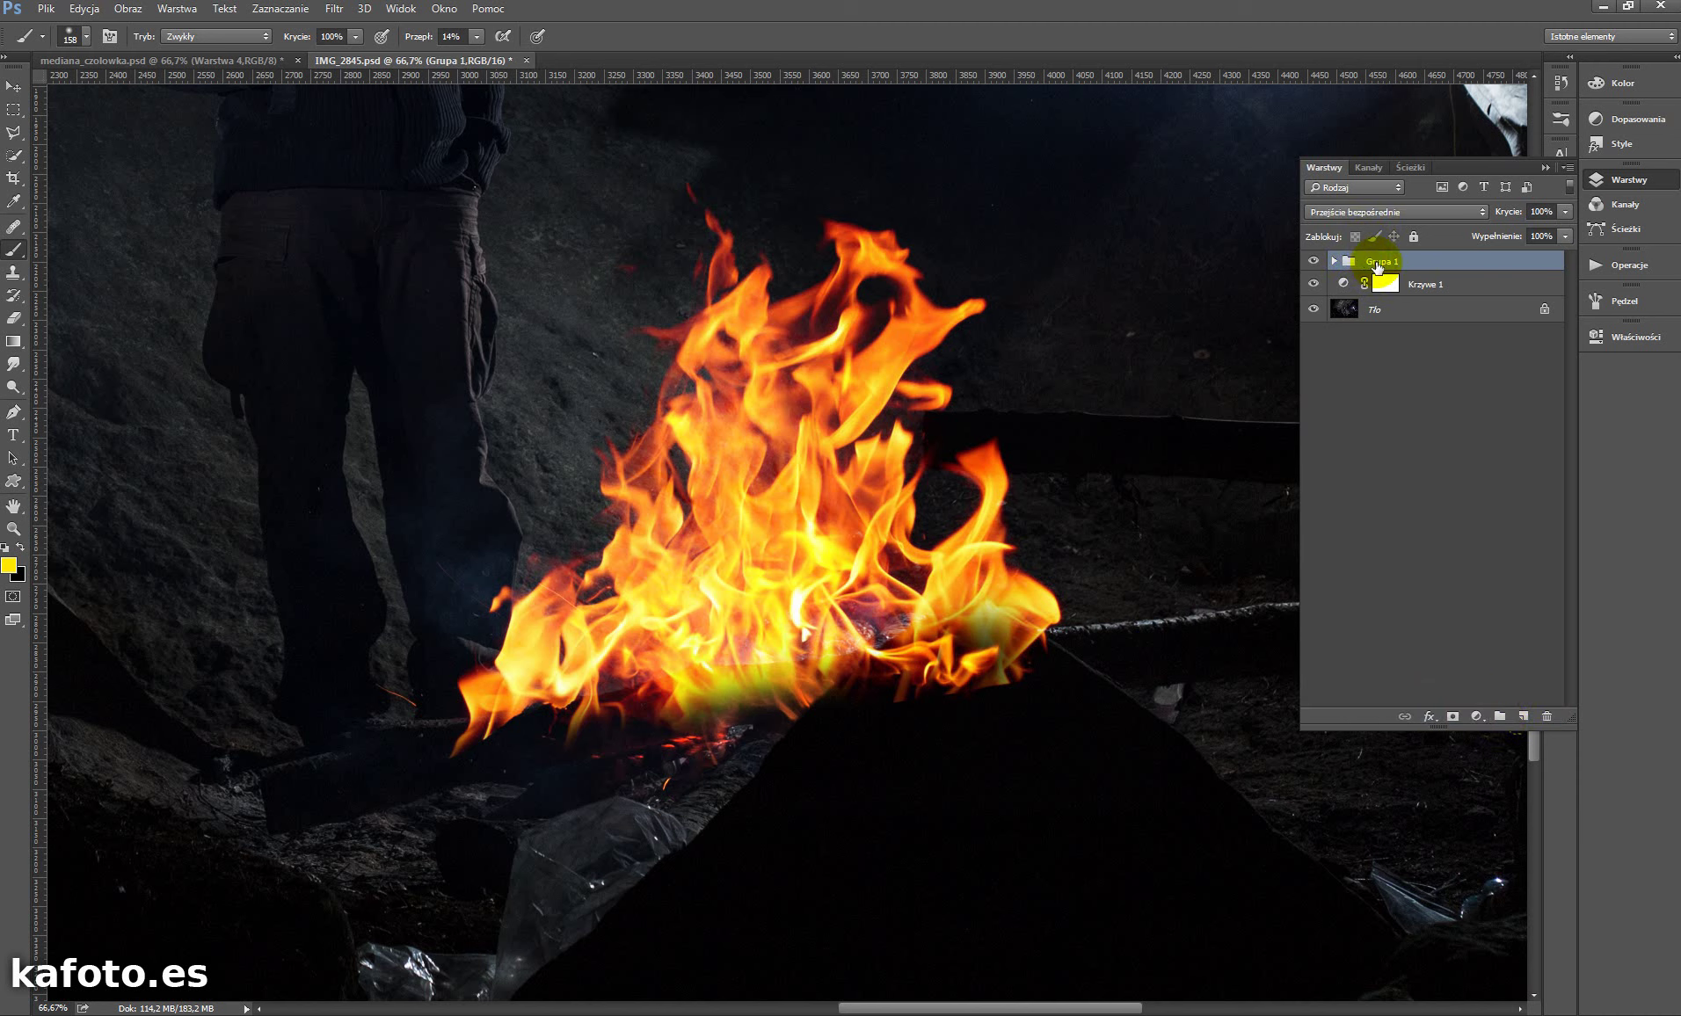
text(ogien)
key(Return)
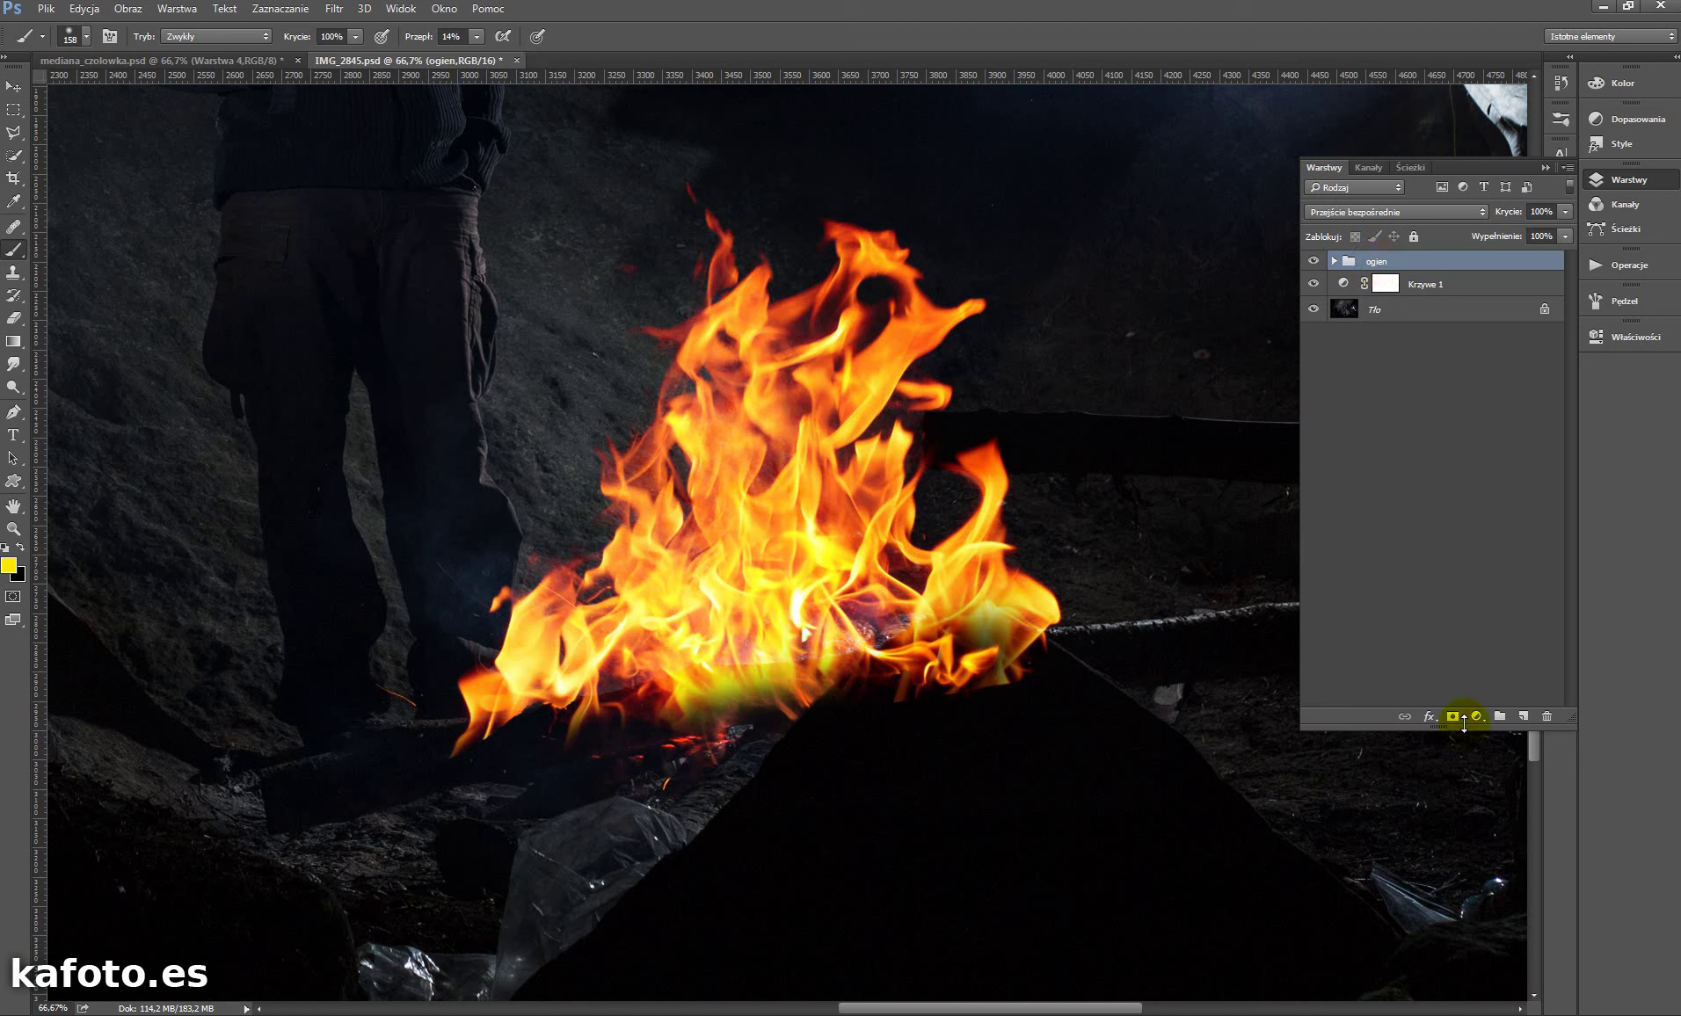
- Mask the ogien group, painting out flames along the rock edge with a 72 px brush
click(1452, 717)
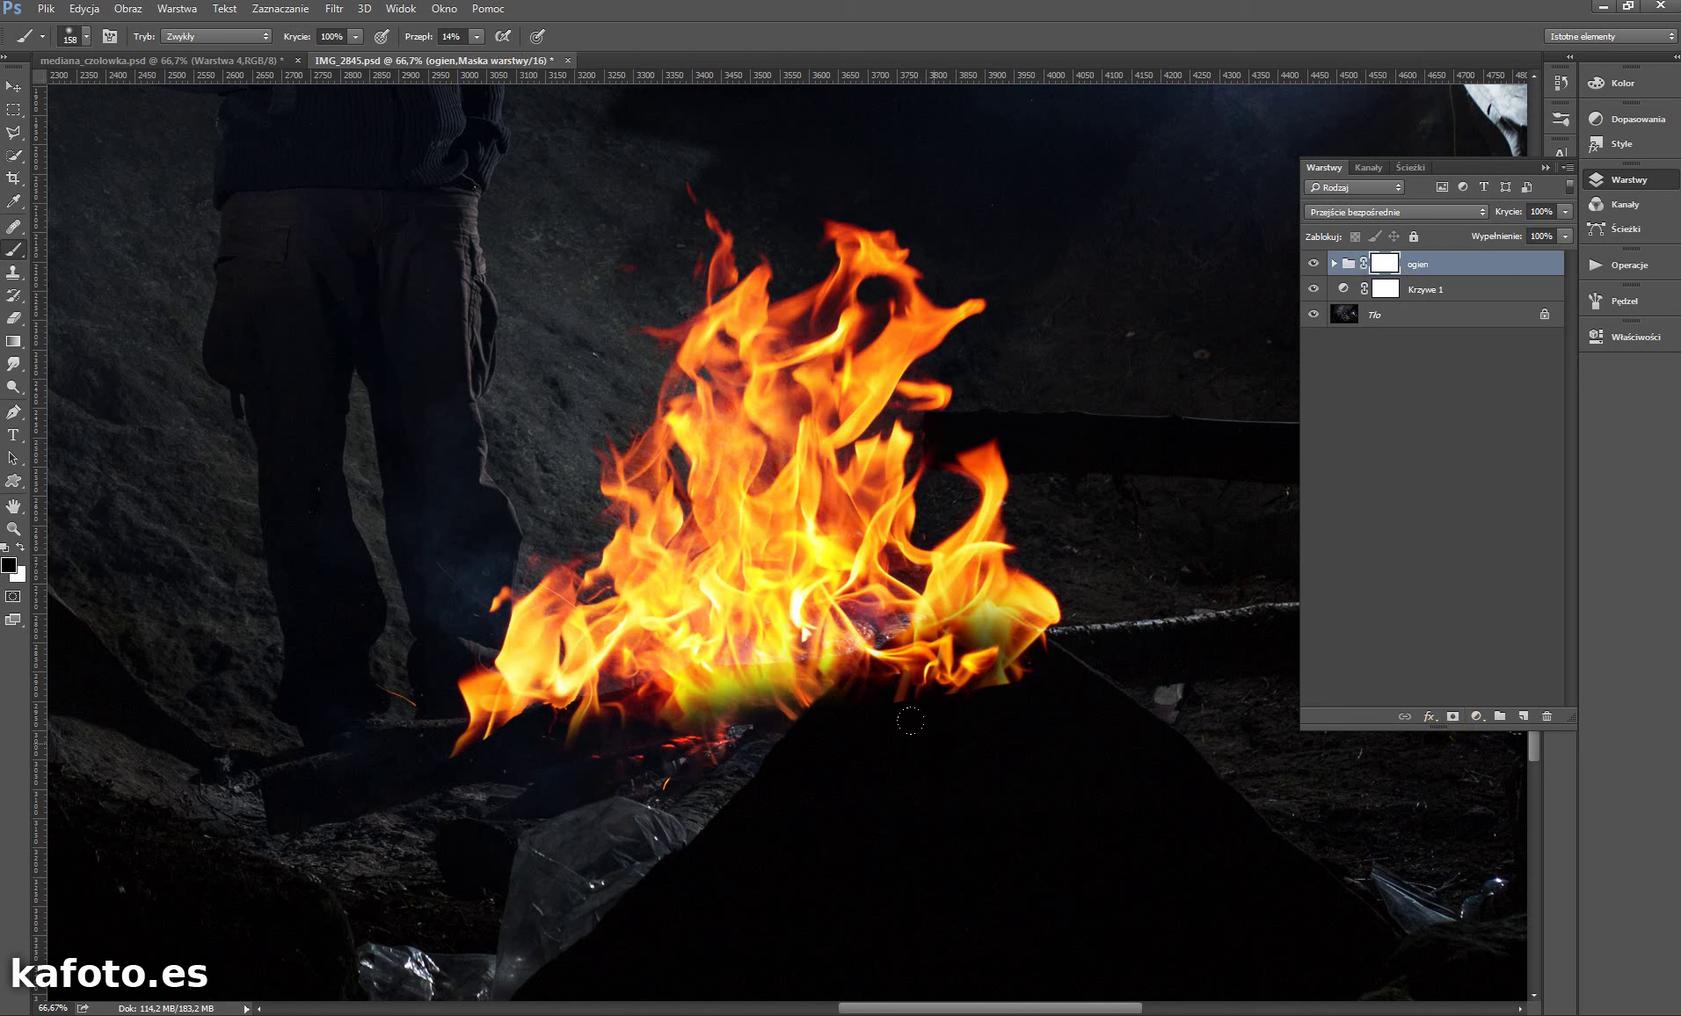
drag(952, 695, 972, 624)
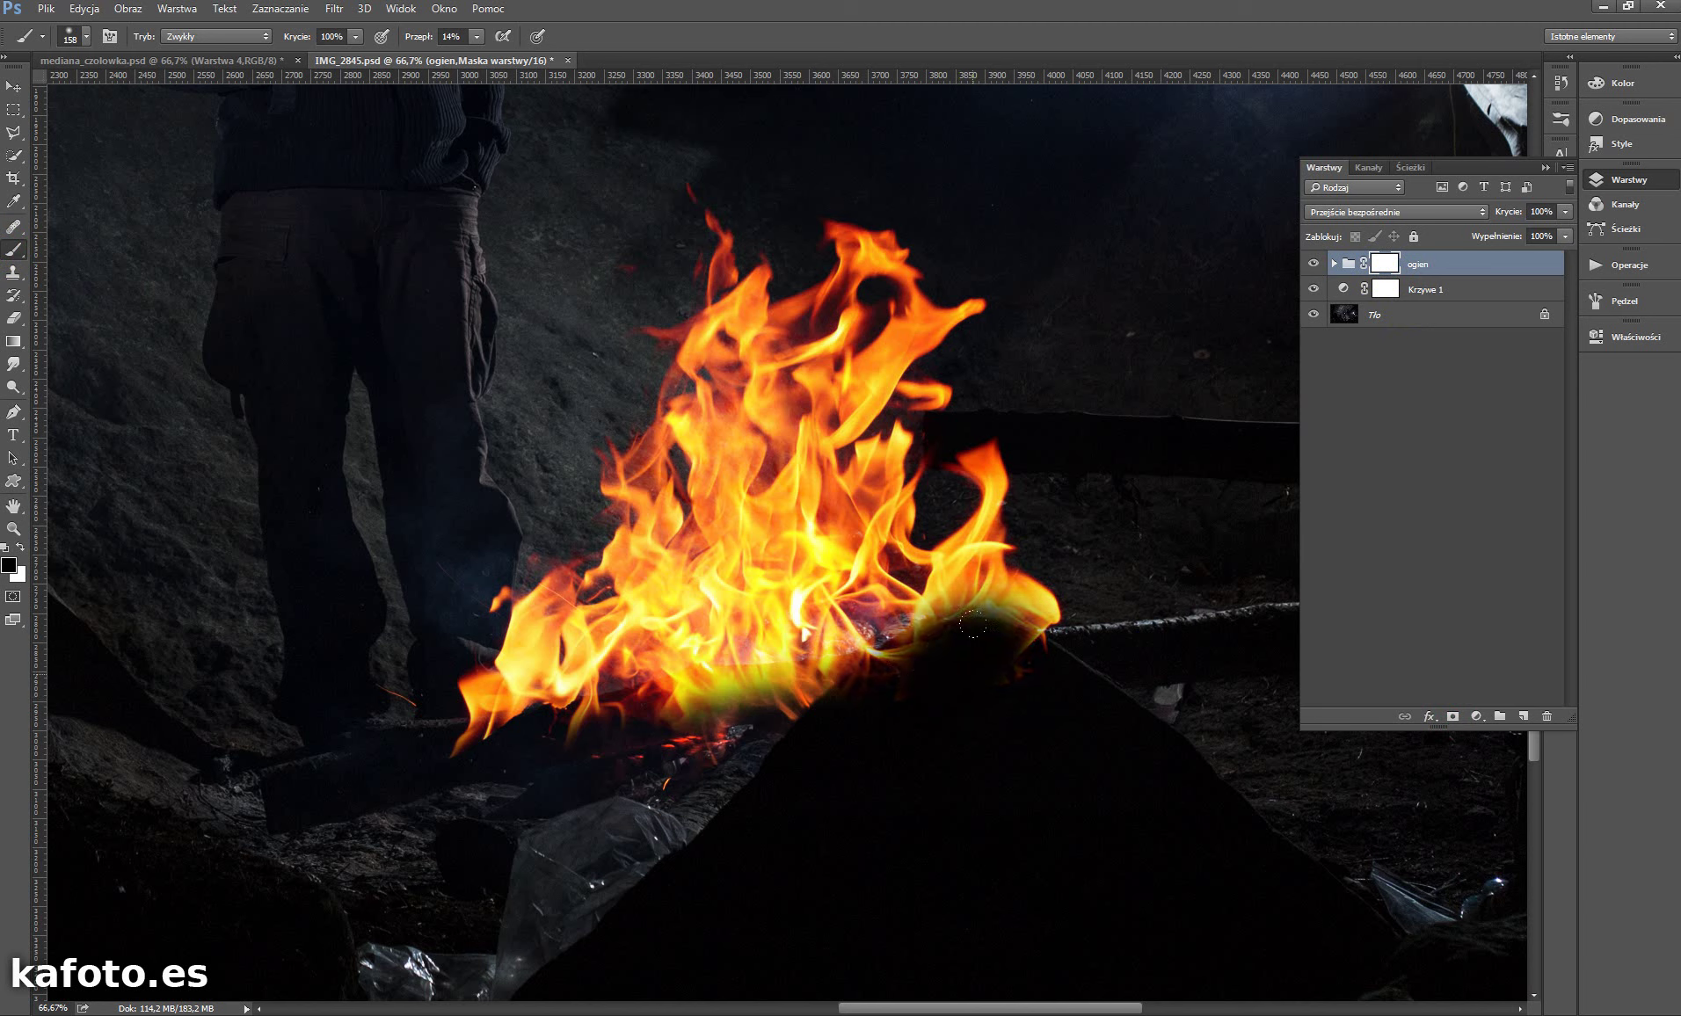
right_click(1020, 729)
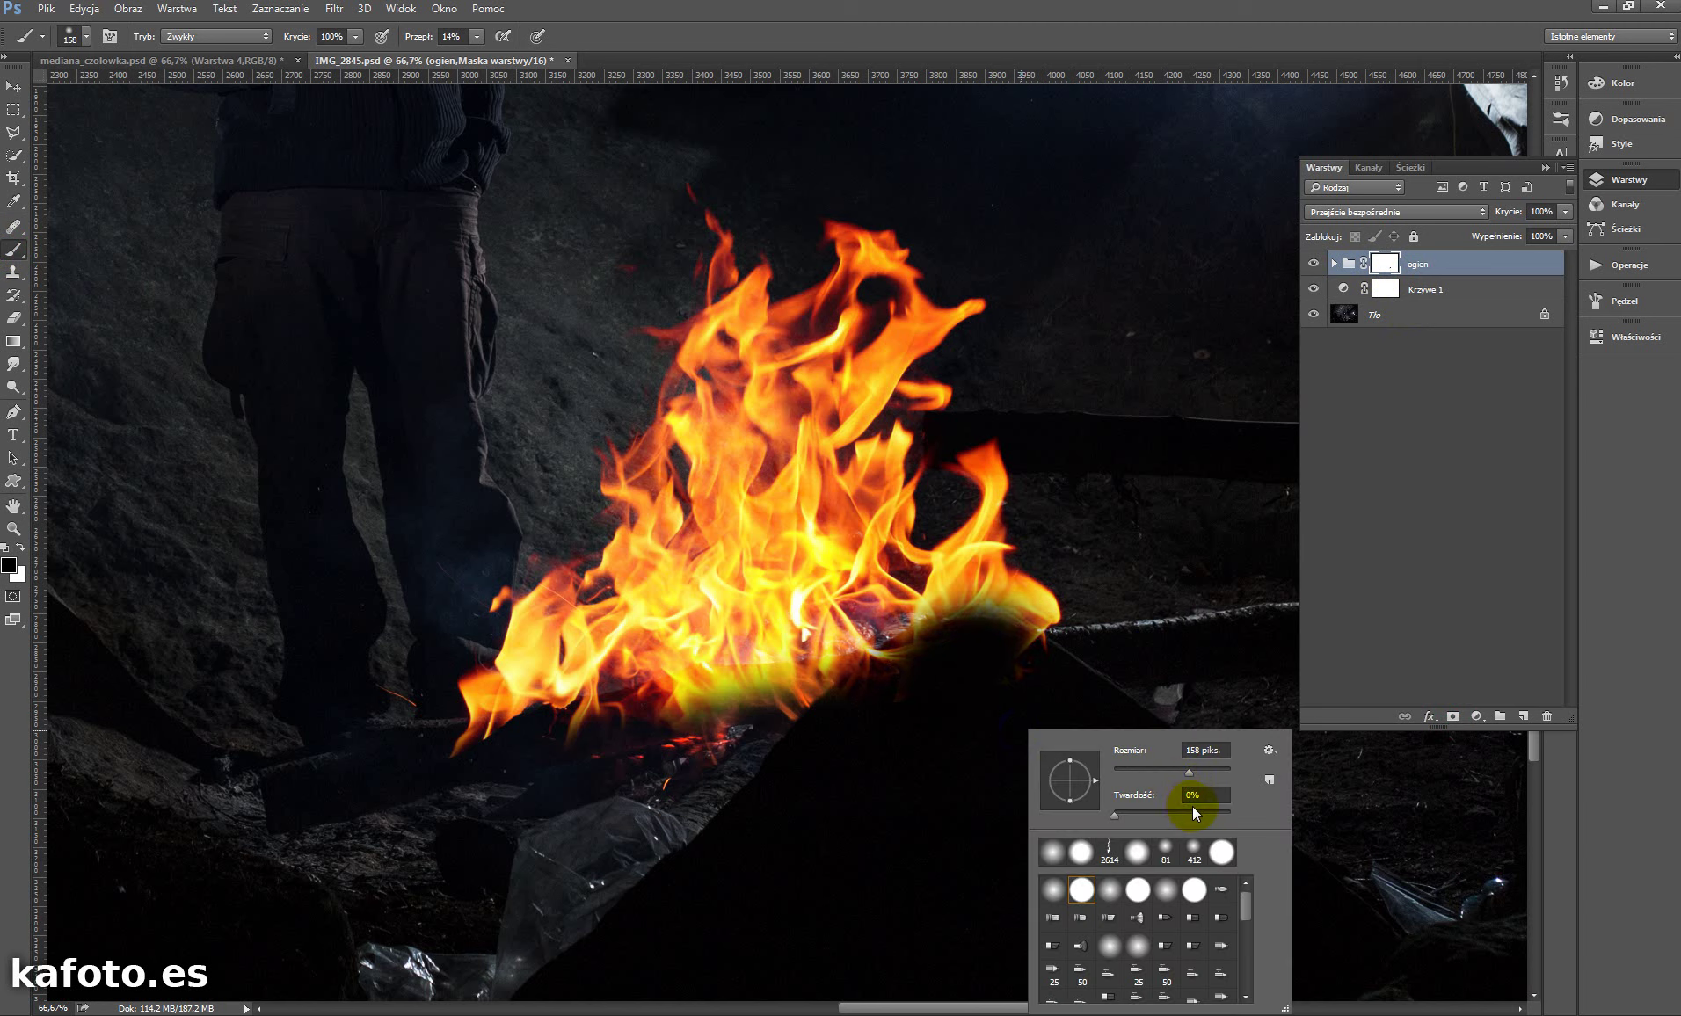
drag(1186, 778, 1160, 773)
click(936, 674)
mouse_move(888, 681)
mouse_down()
mouse_move(968, 606)
mouse_move(1009, 644)
mouse_up()
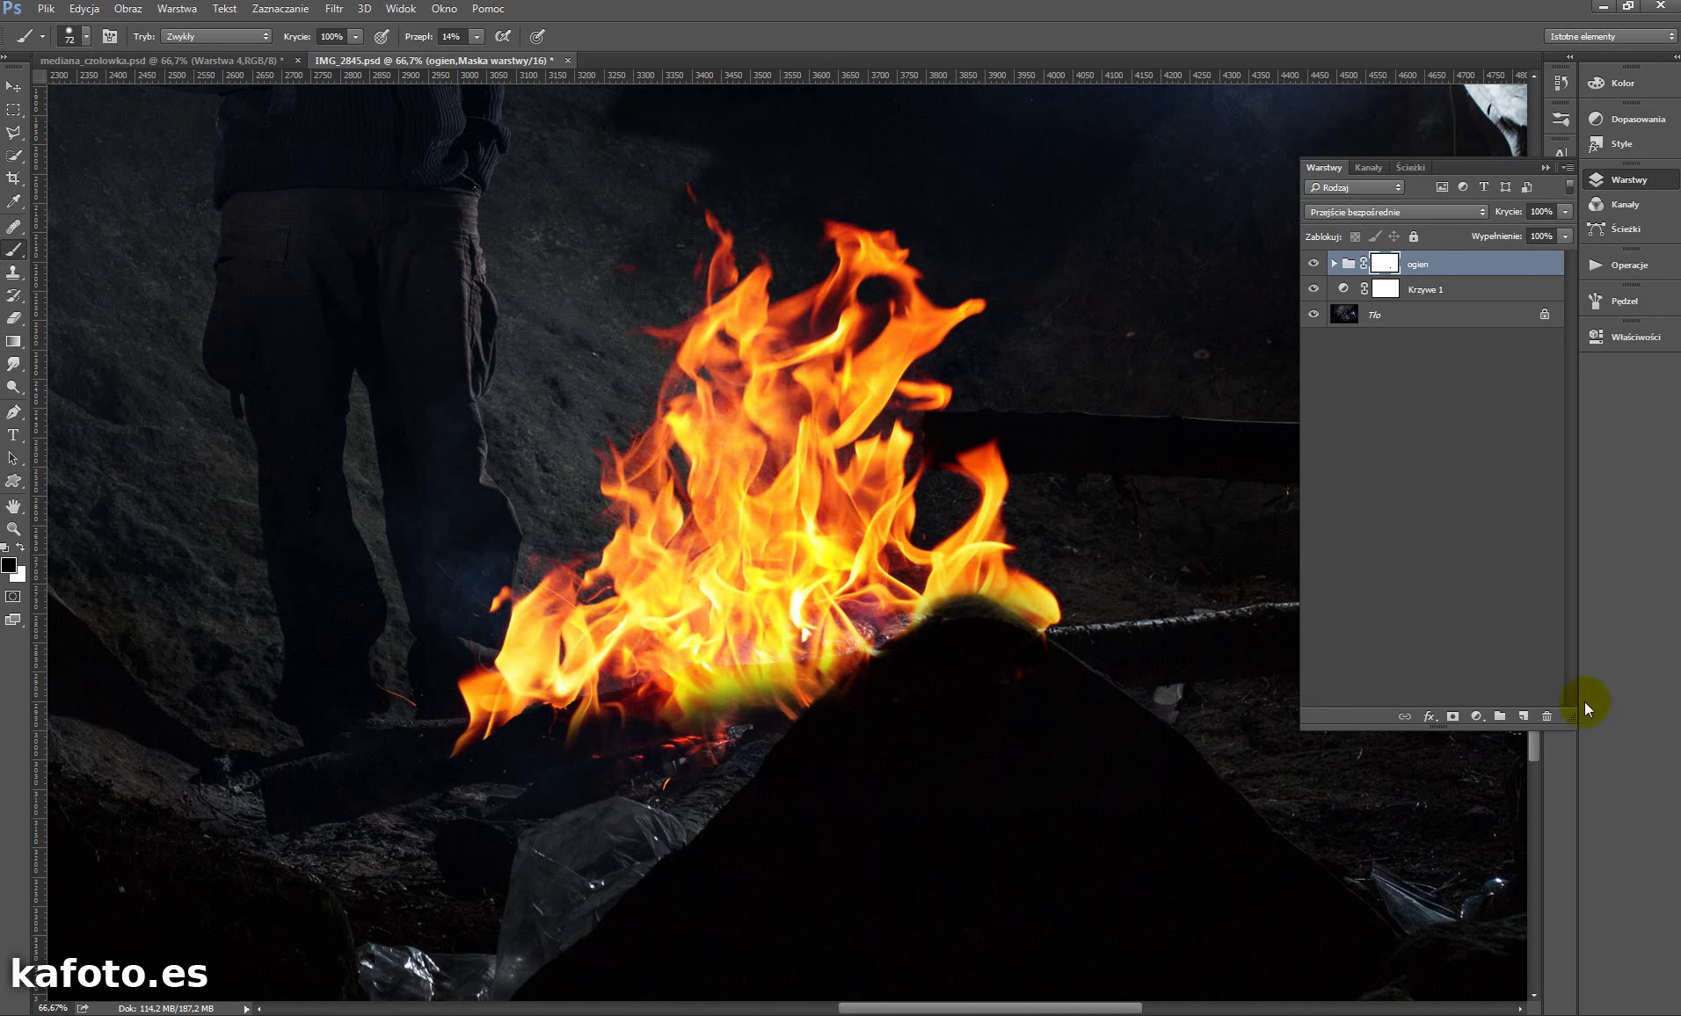
key(ctrl+minus)
key(ctrl+minus)
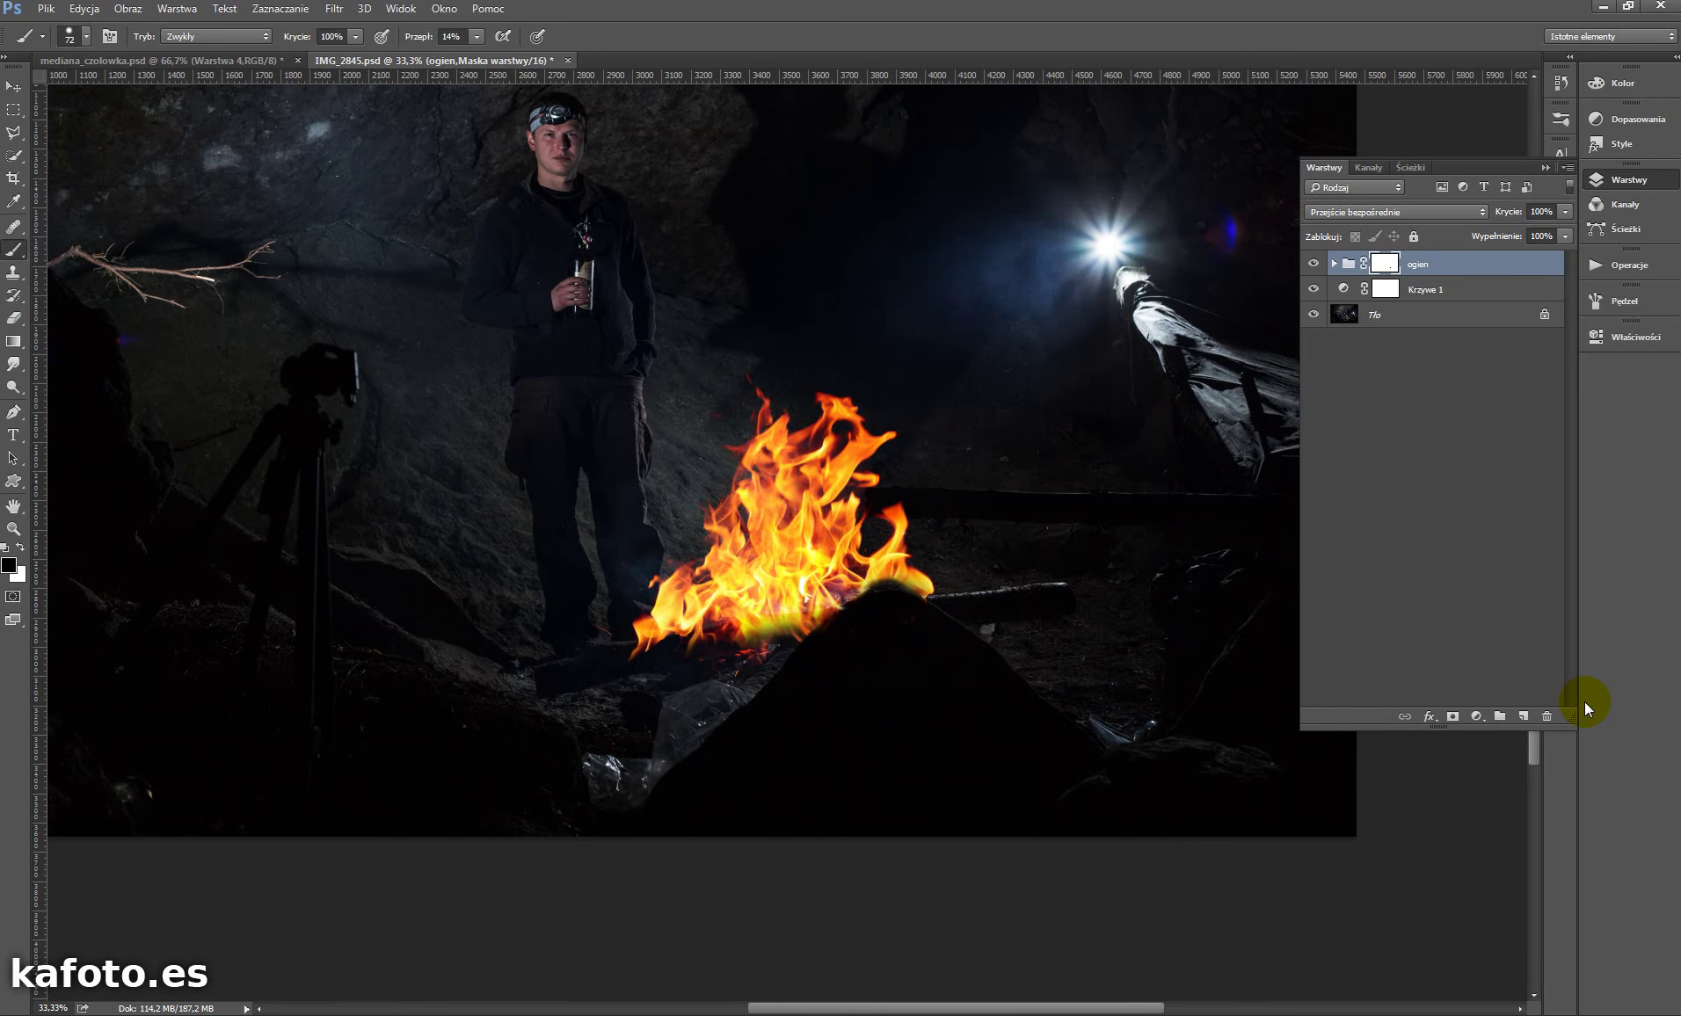
key(ctrl+minus)
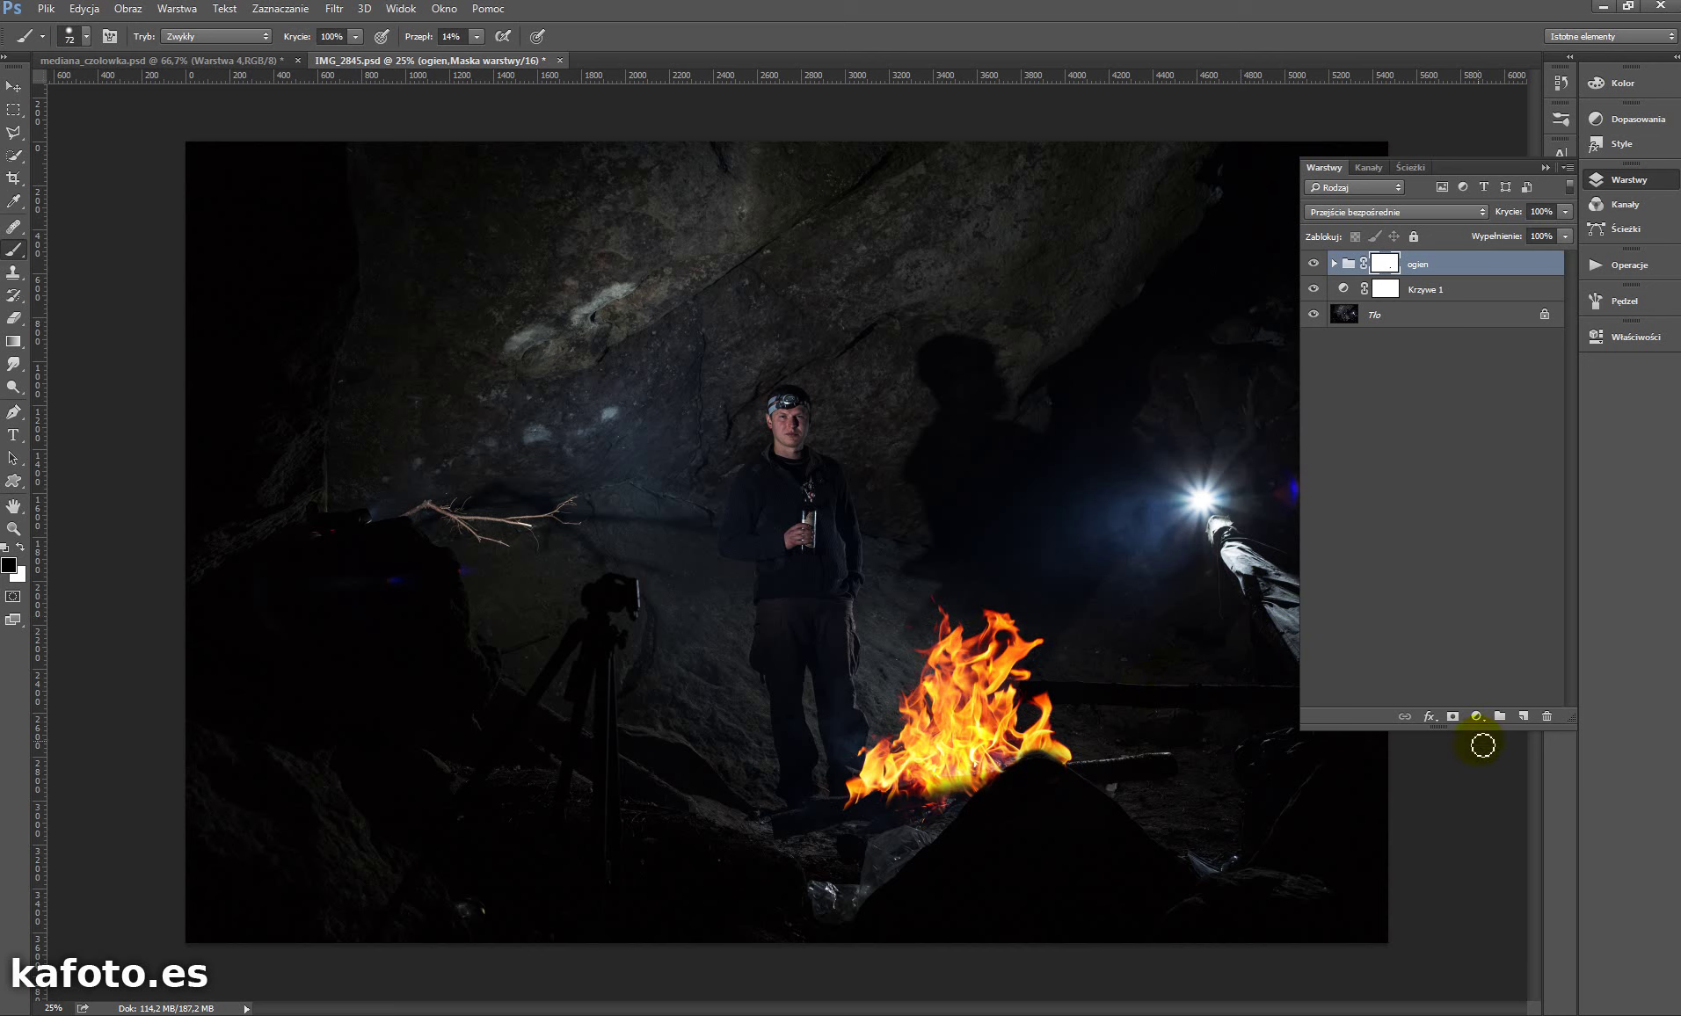
- Add a Curves adjustment layer with the RGB curve raised to brighten the cave
click(1477, 717)
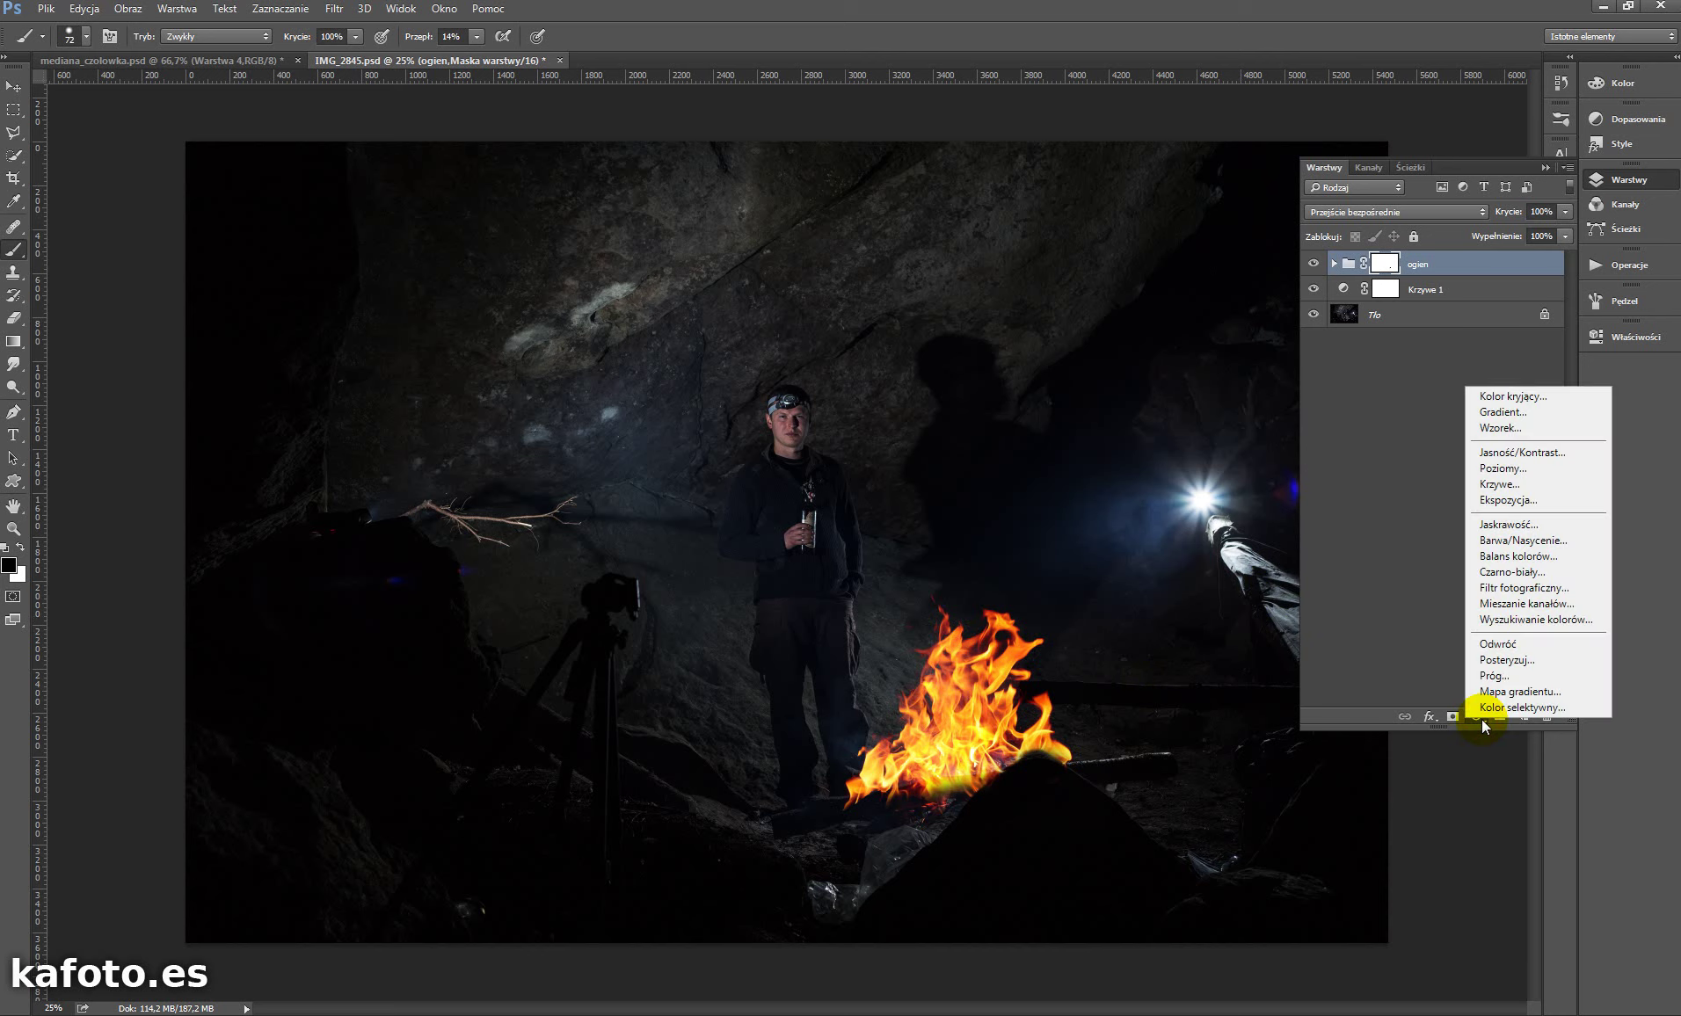
click(1577, 487)
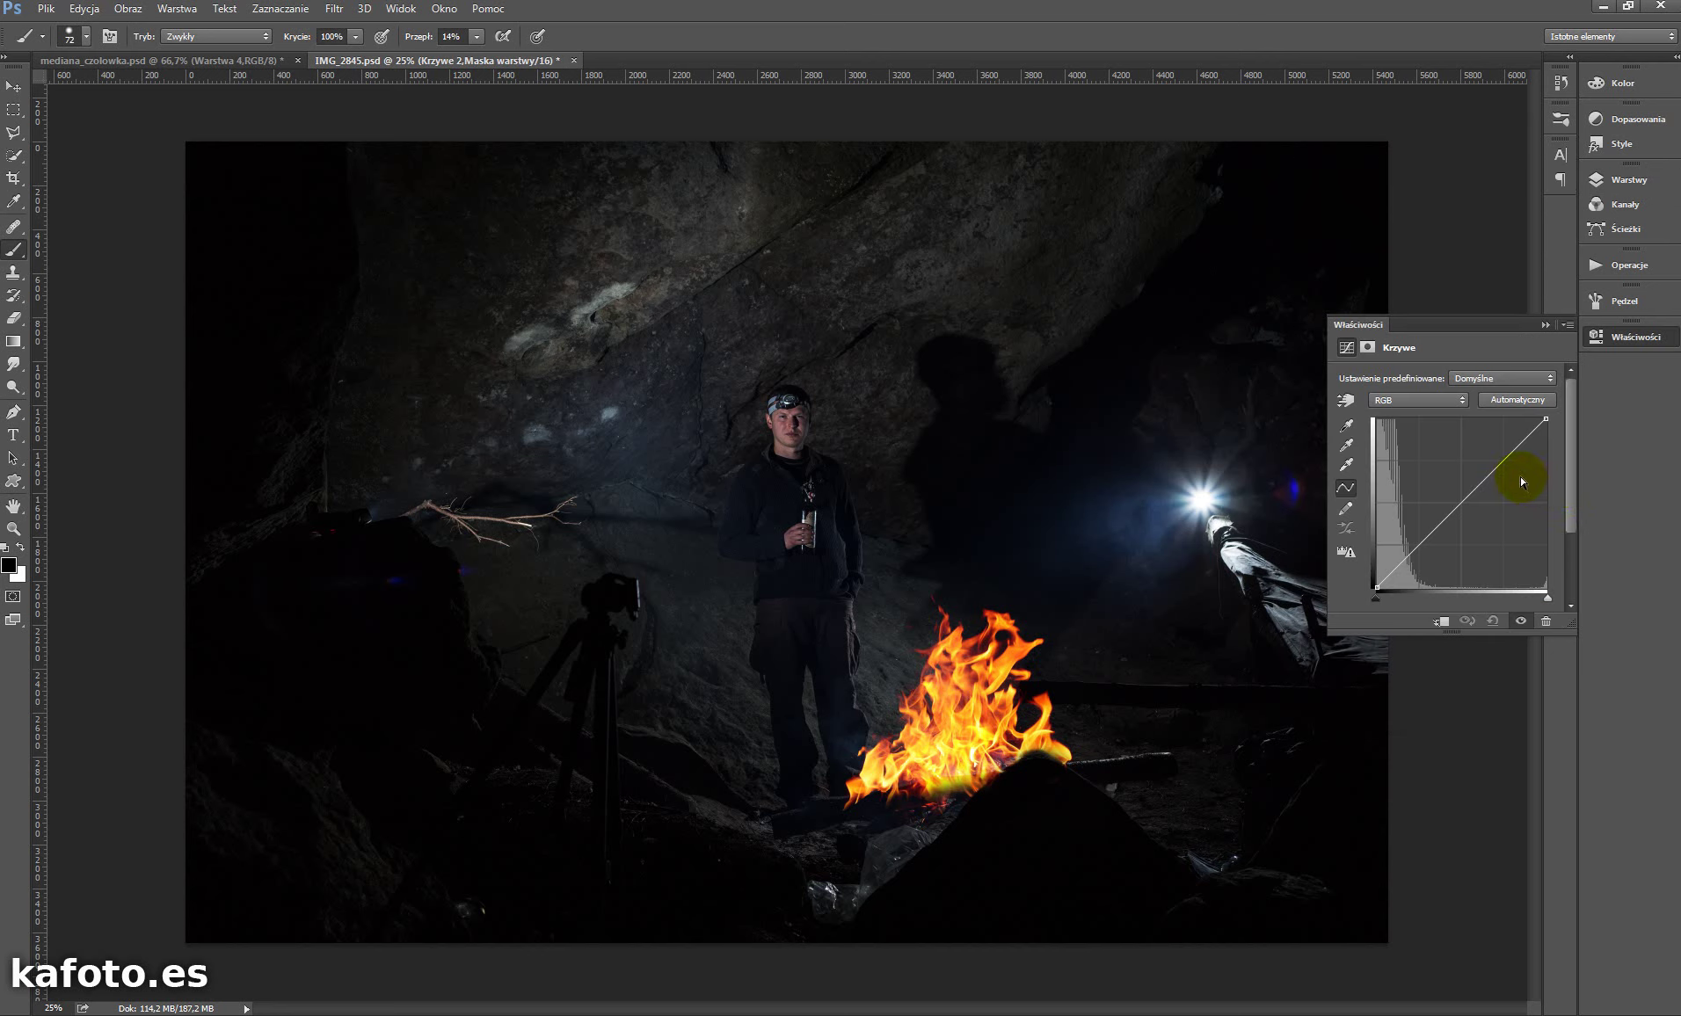
drag(1484, 483, 1431, 473)
- Paint the fire out of the Curves mask and lower the curve slightly
drag(840, 714, 1003, 740)
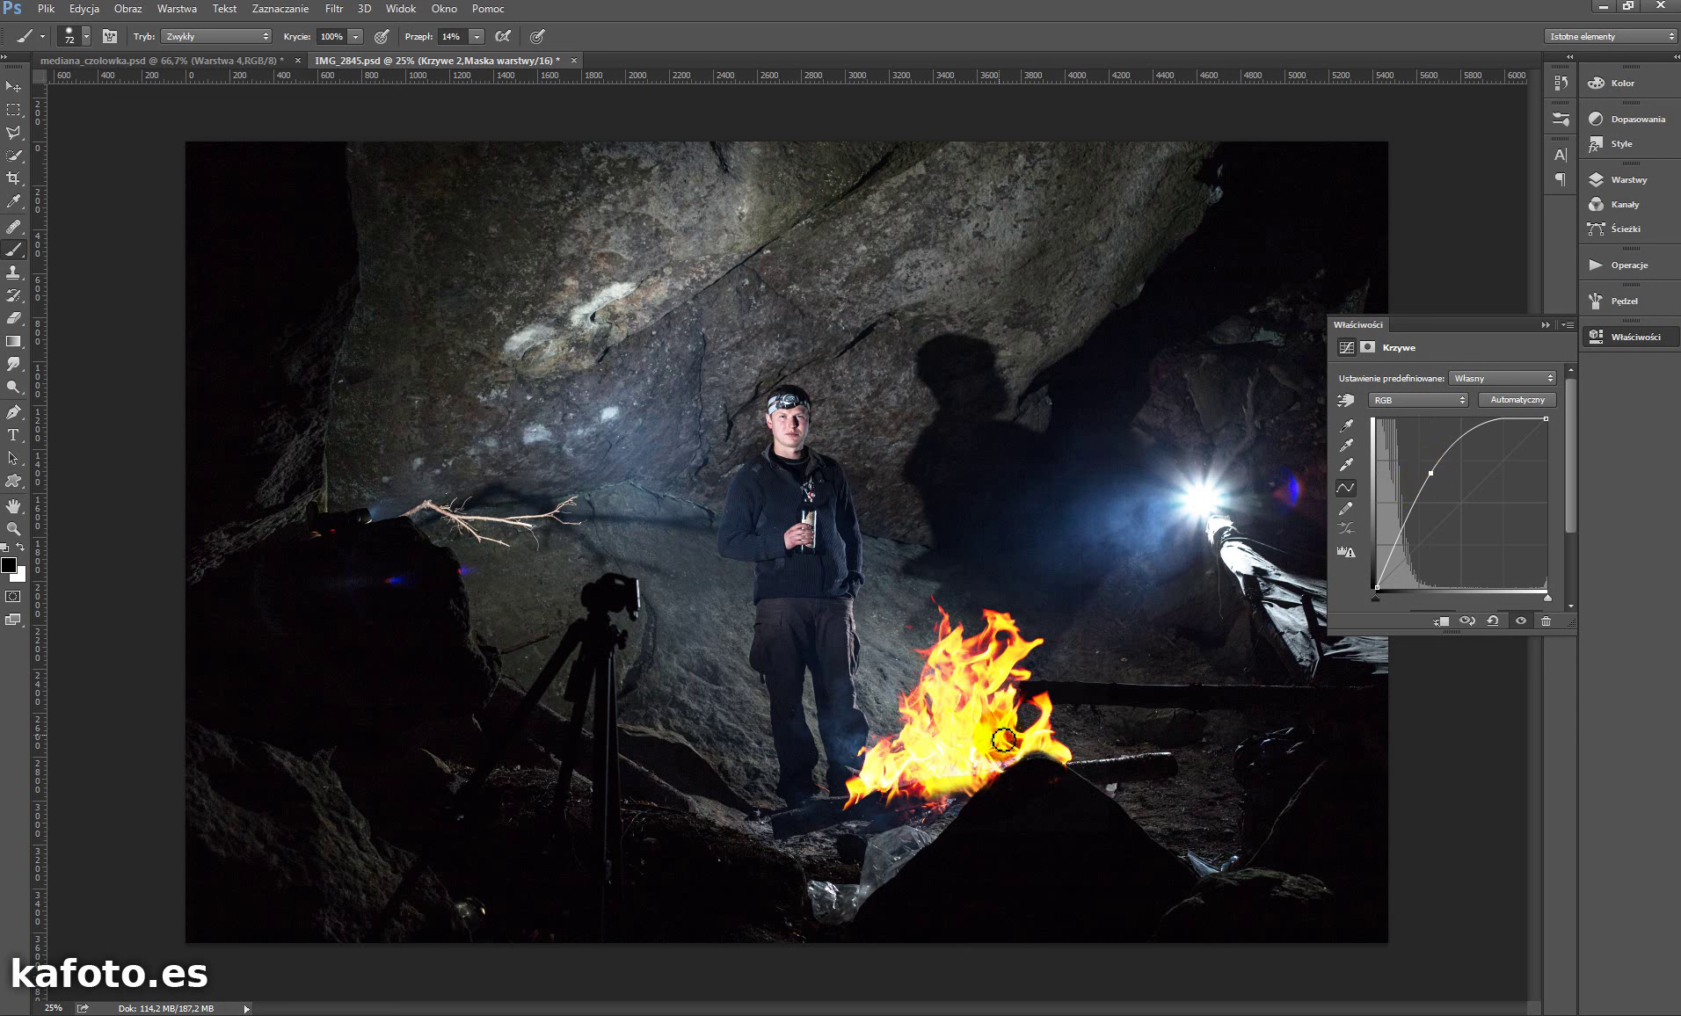
click(944, 672)
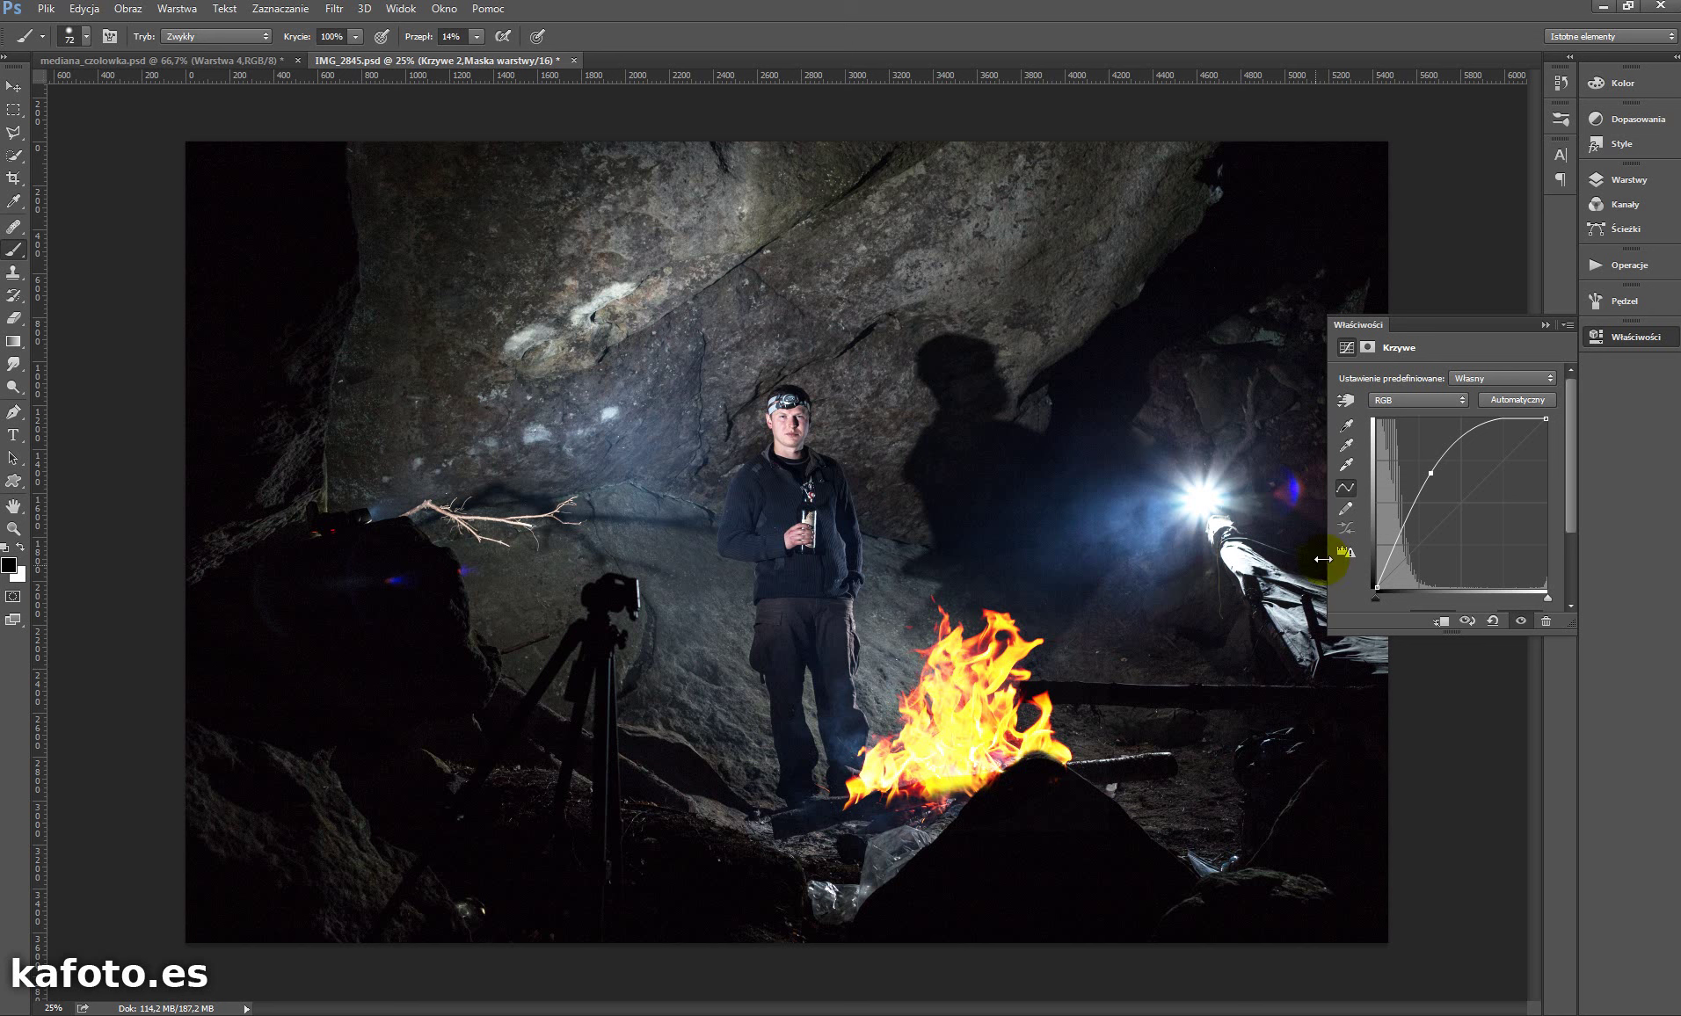
click(1431, 473)
drag(1431, 473, 1428, 481)
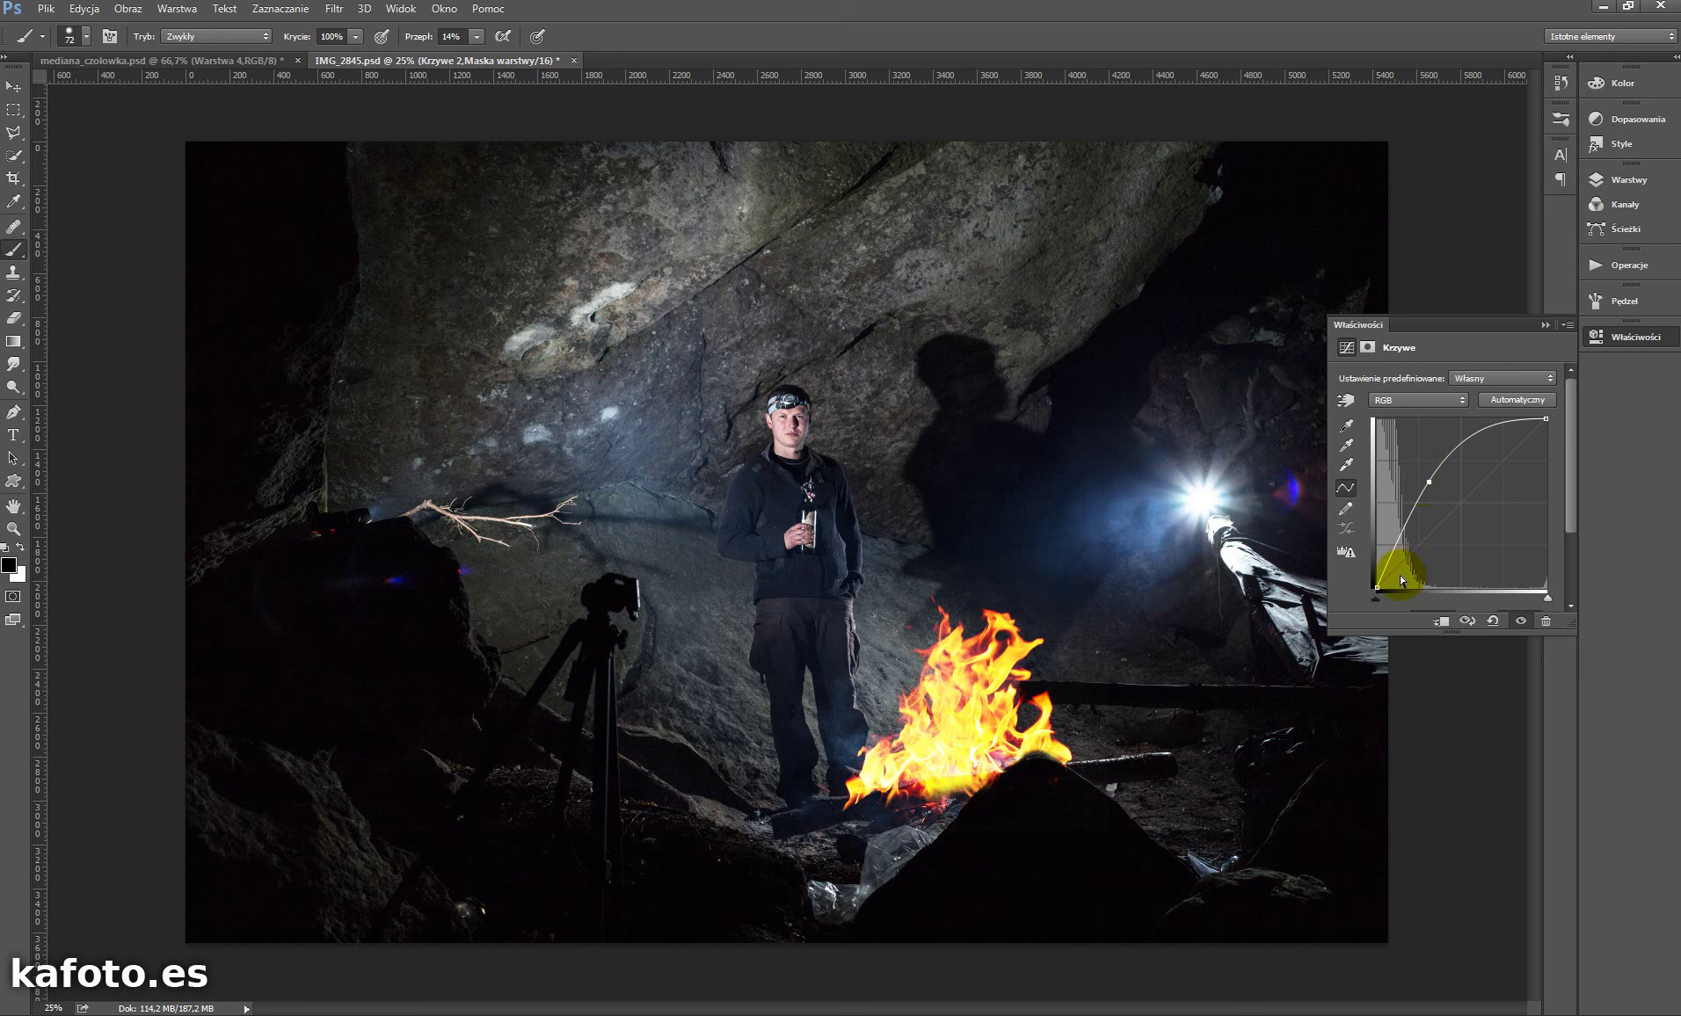
click(1461, 400)
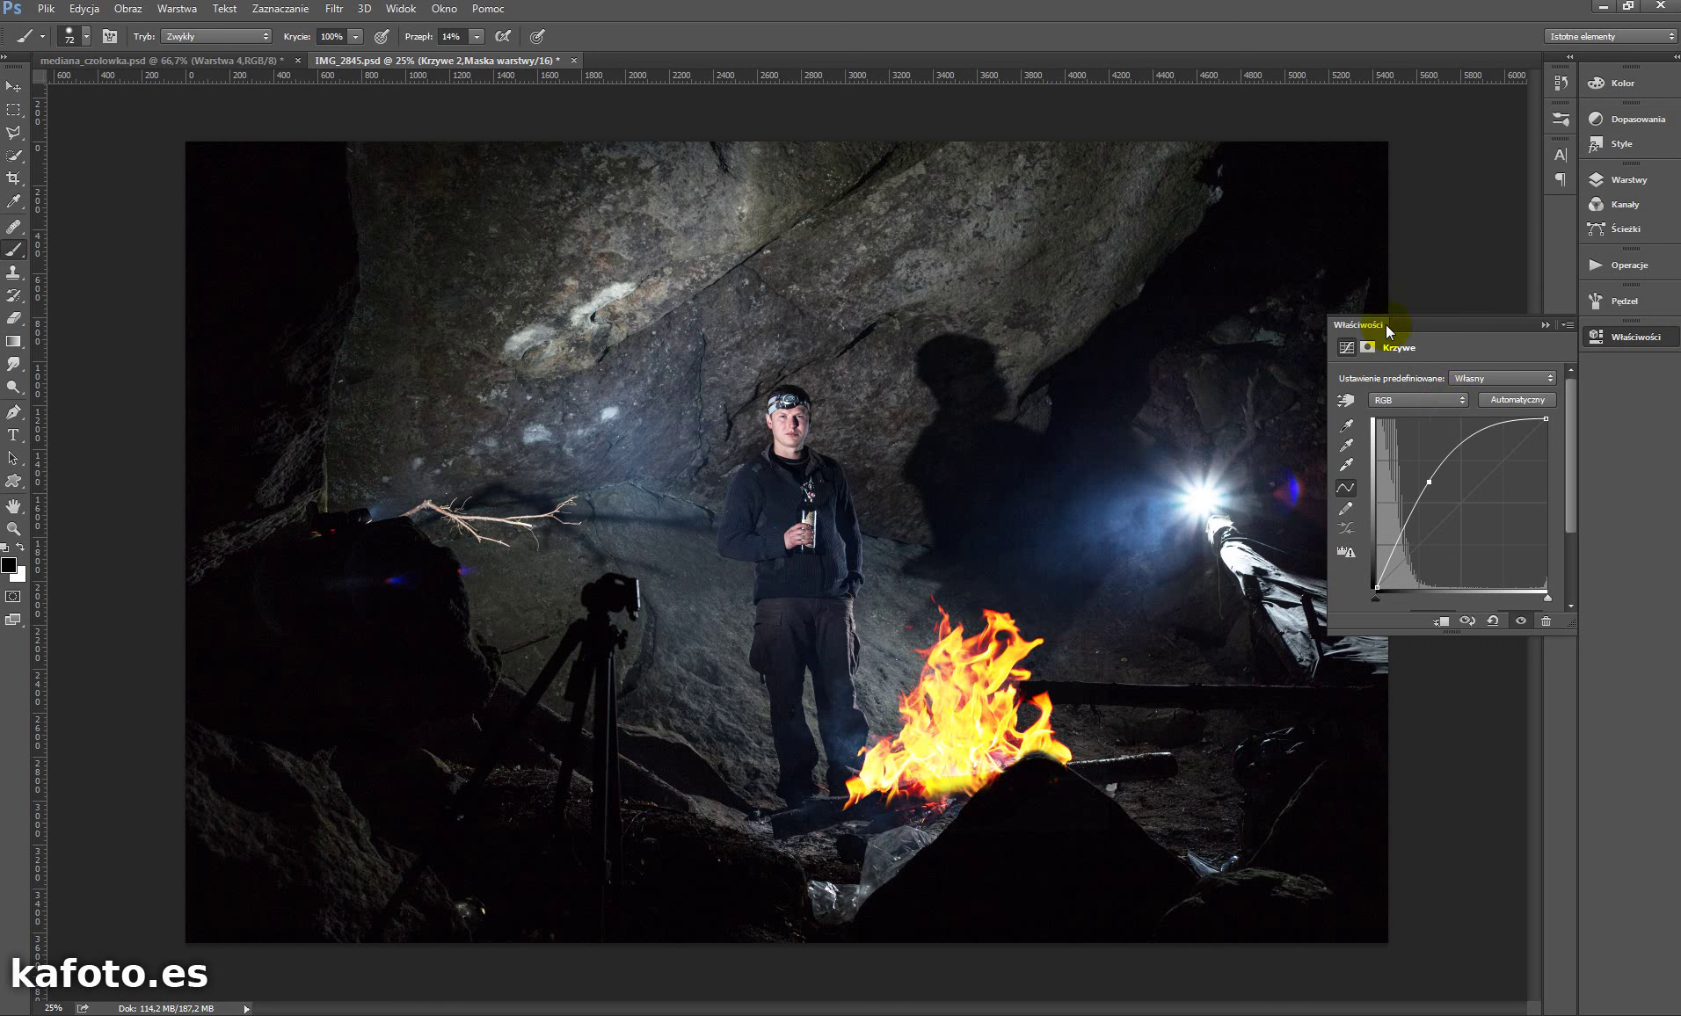
- Warm the Krzywe 2 curve by pulling the Blue channel down and raising Red slightly
click(1418, 401)
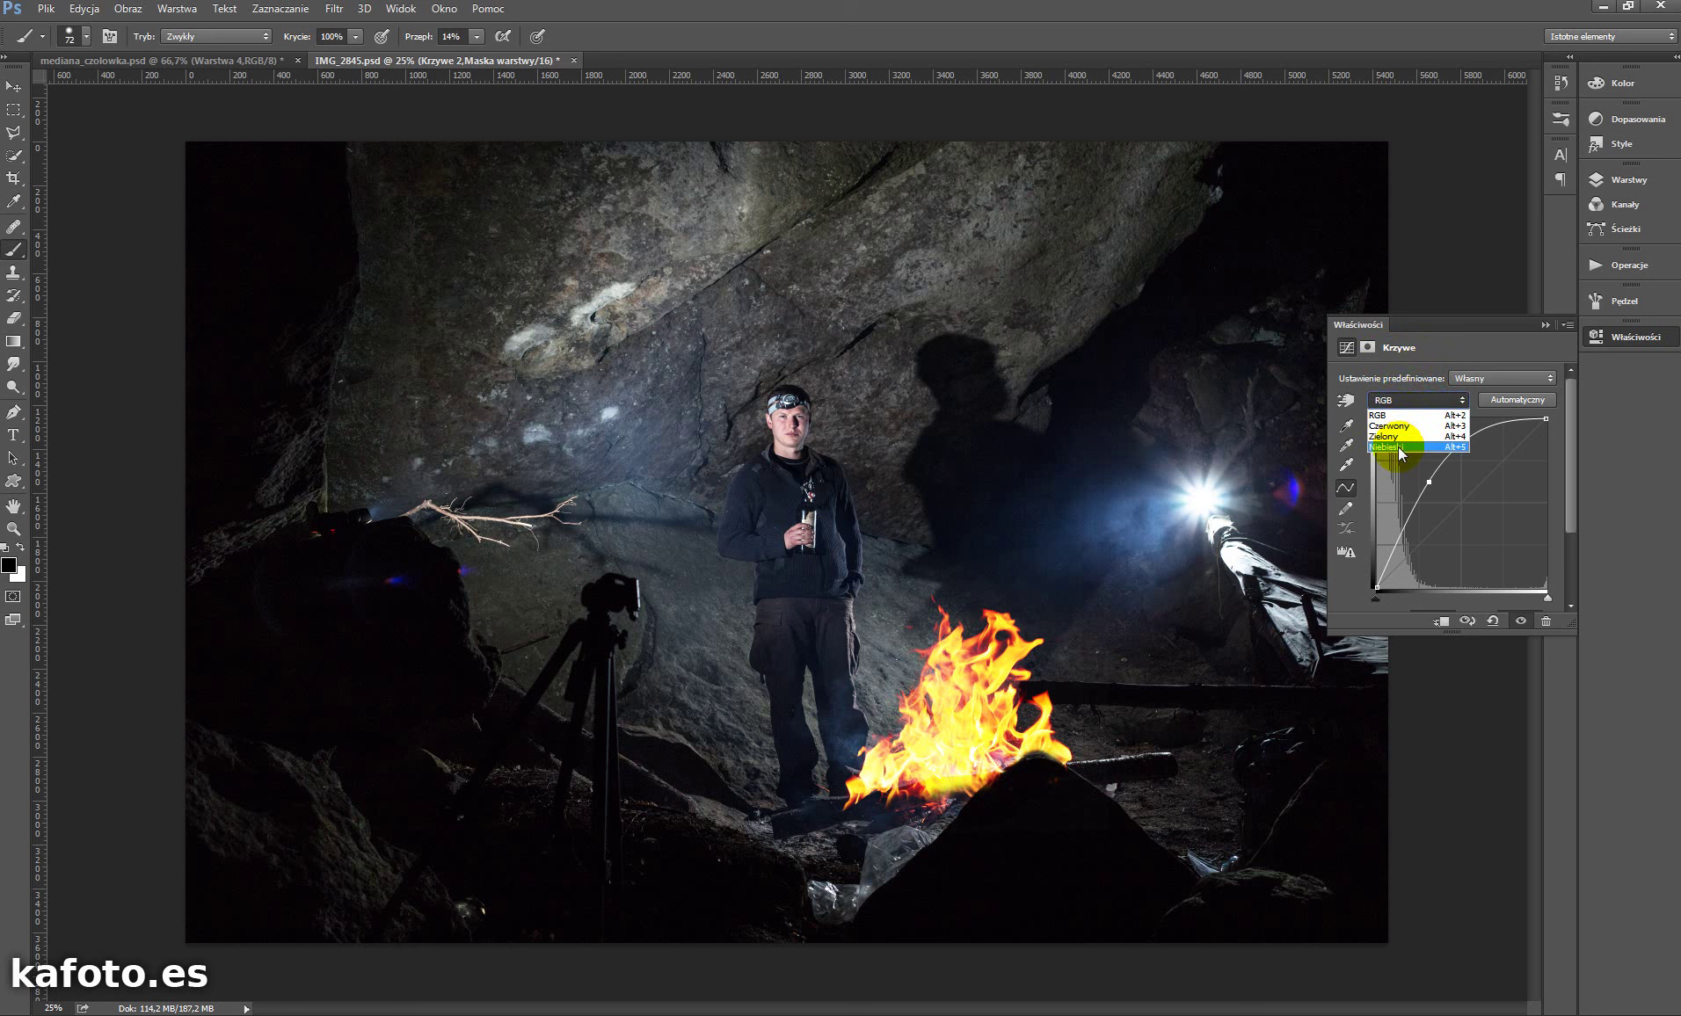
click(1394, 446)
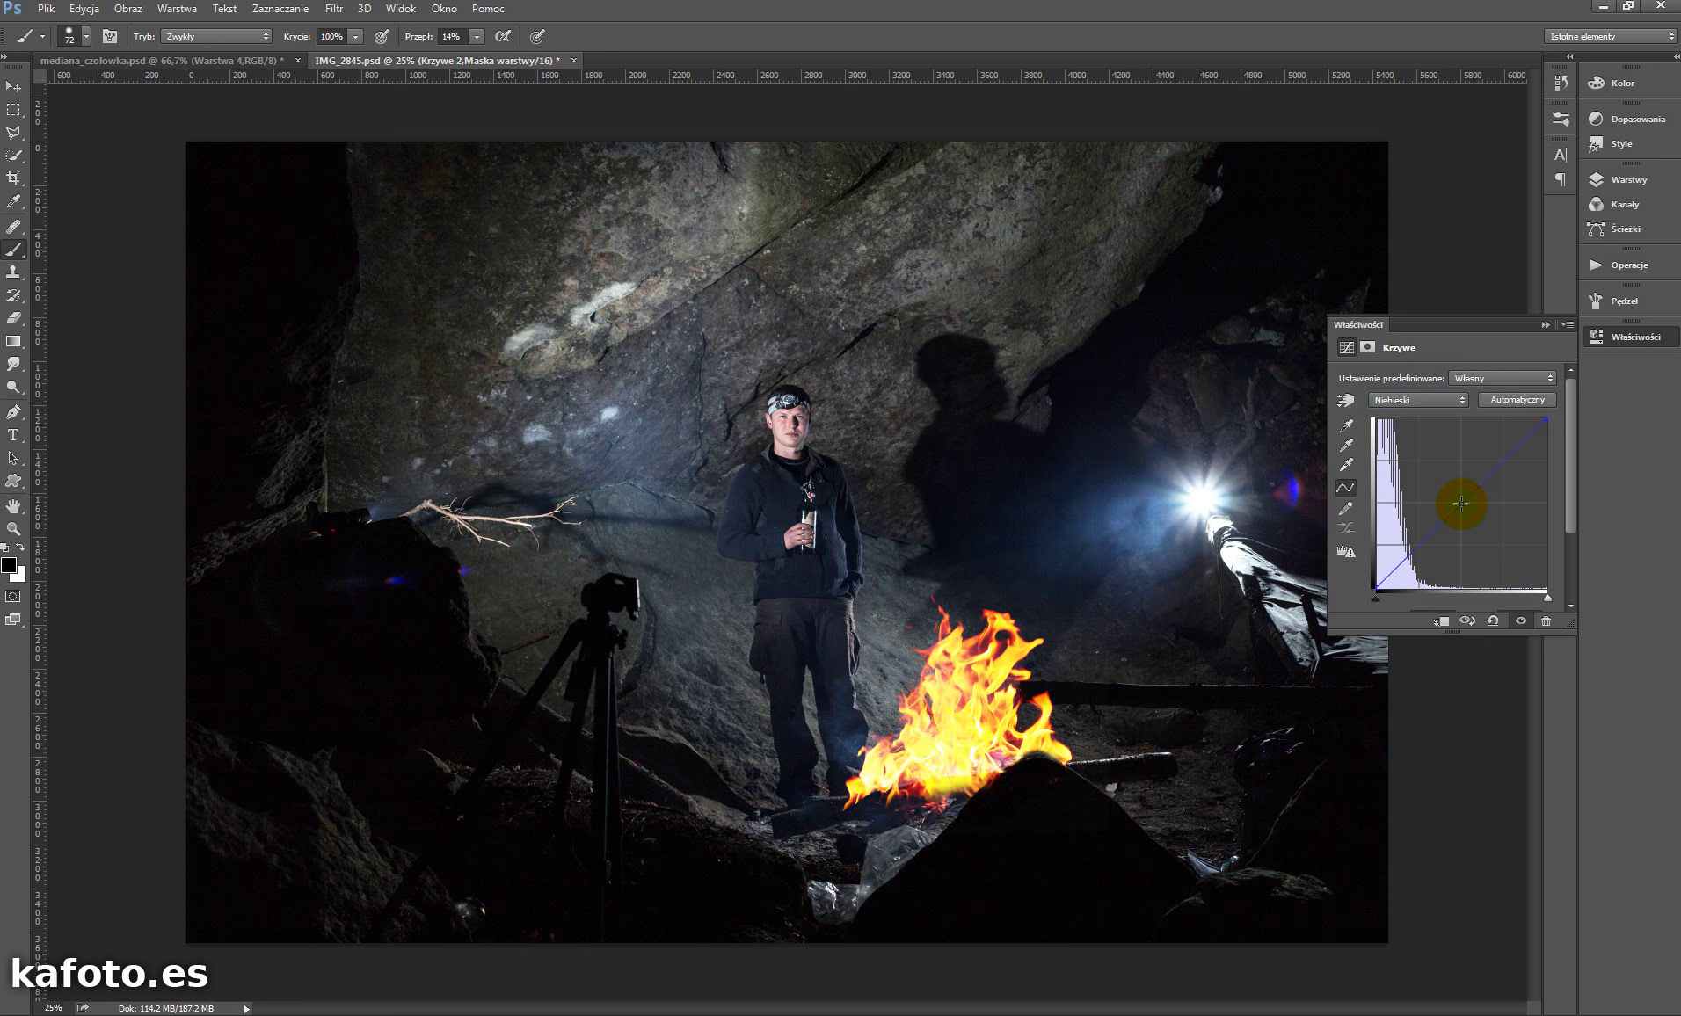
drag(1461, 503, 1477, 511)
click(1442, 403)
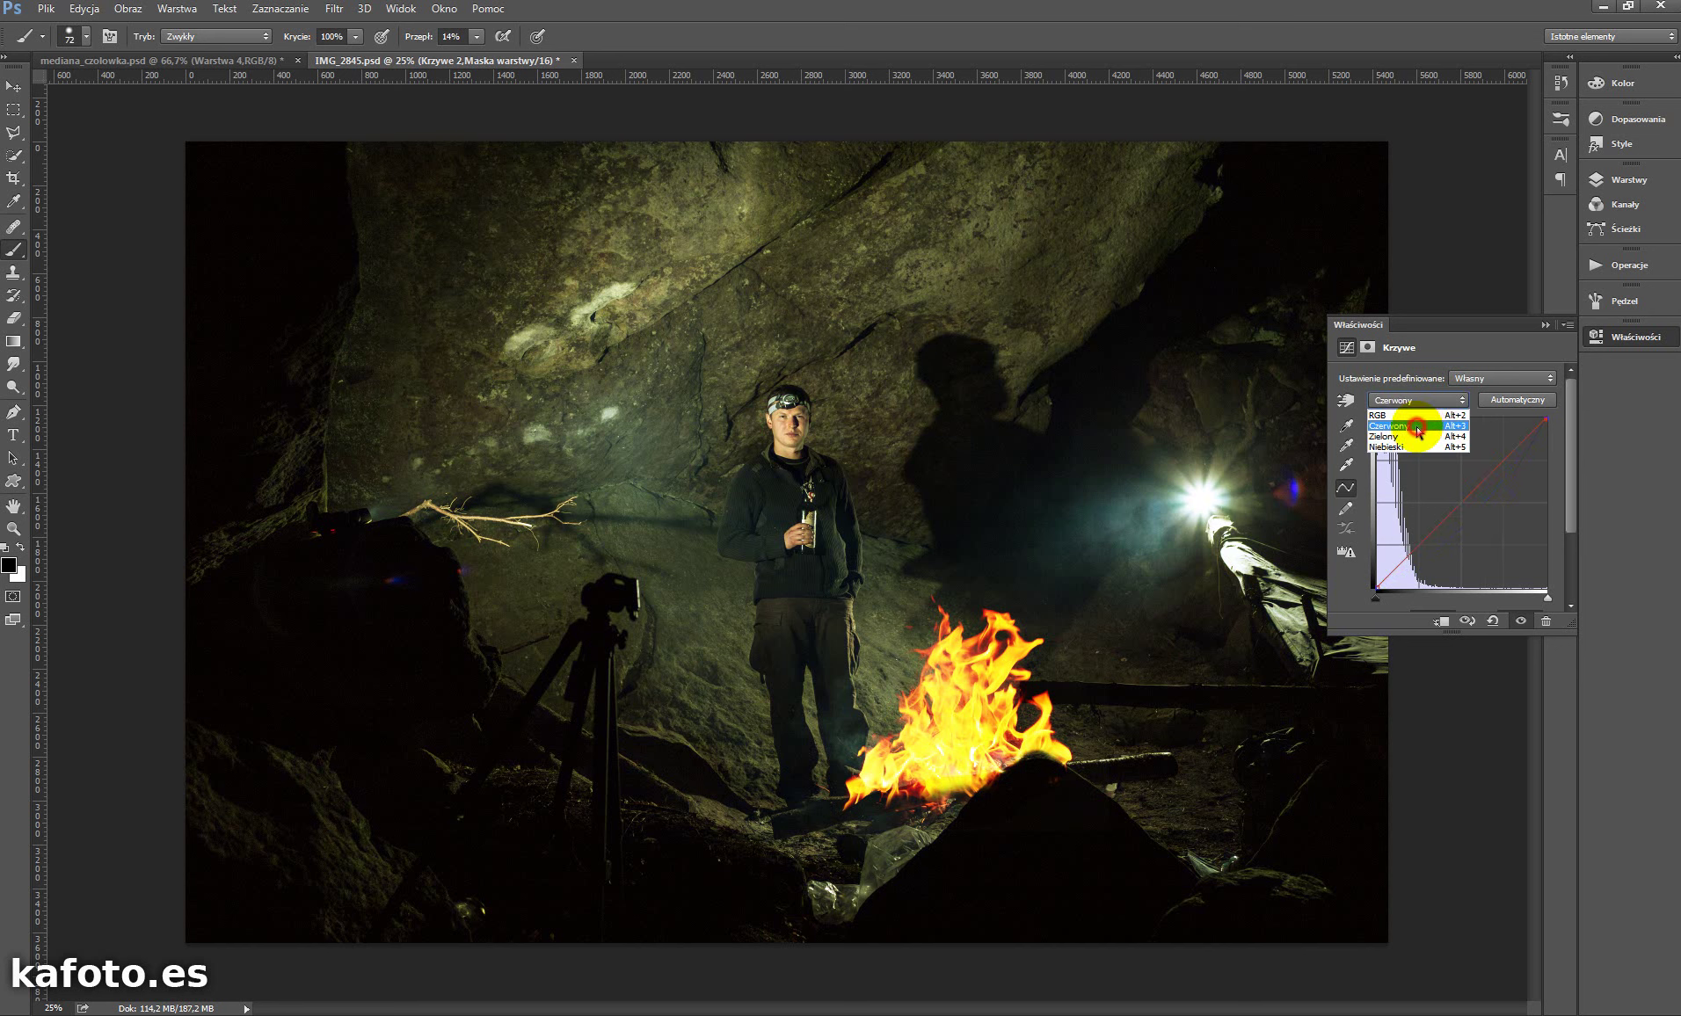
click(1418, 431)
drag(1468, 501, 1448, 485)
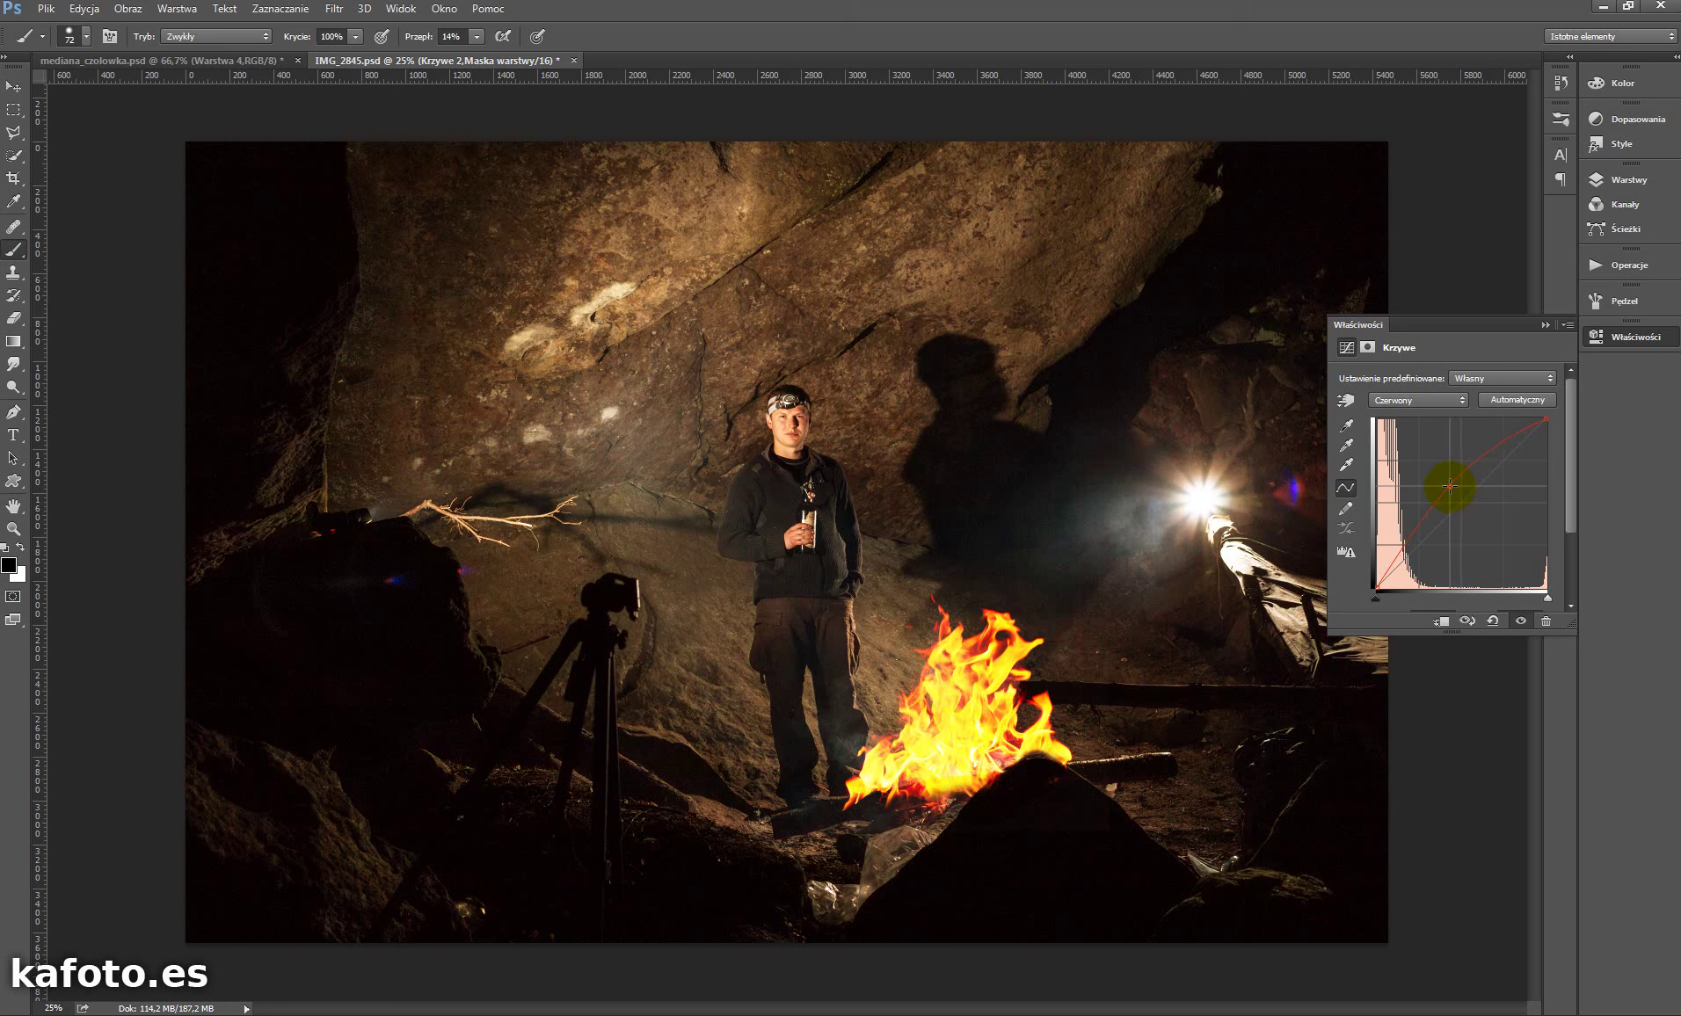
drag(1449, 485, 1456, 489)
click(1398, 446)
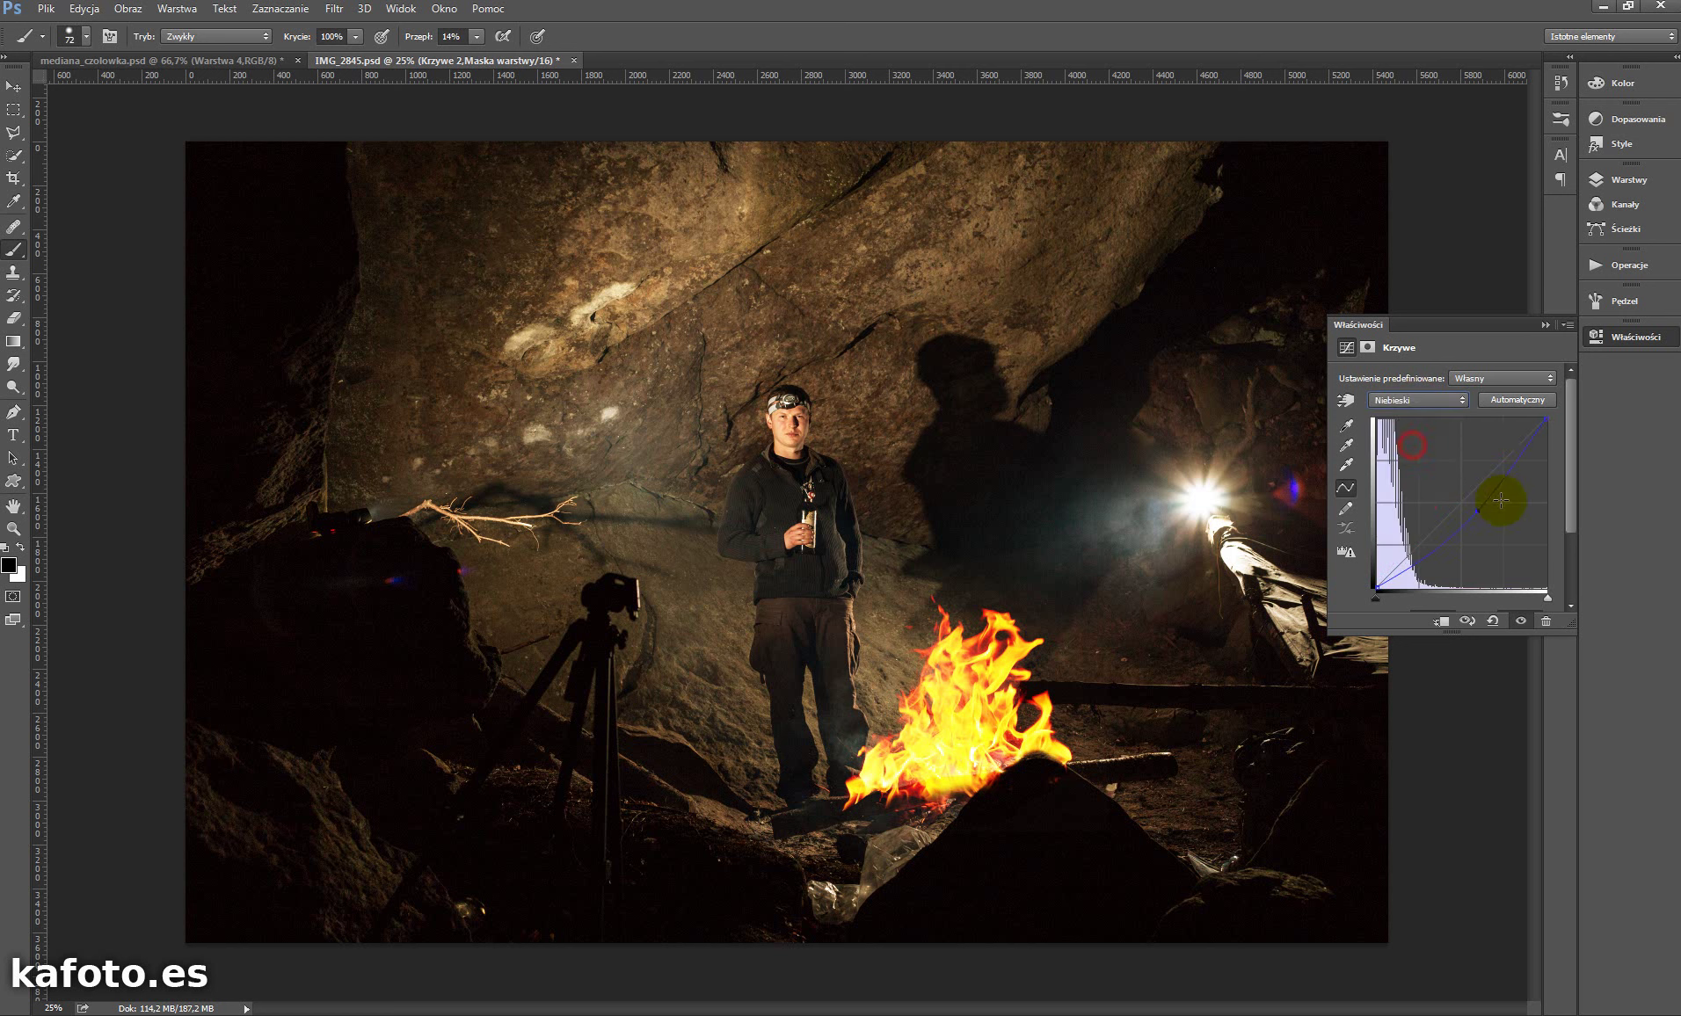
drag(1478, 503, 1485, 514)
click(1618, 180)
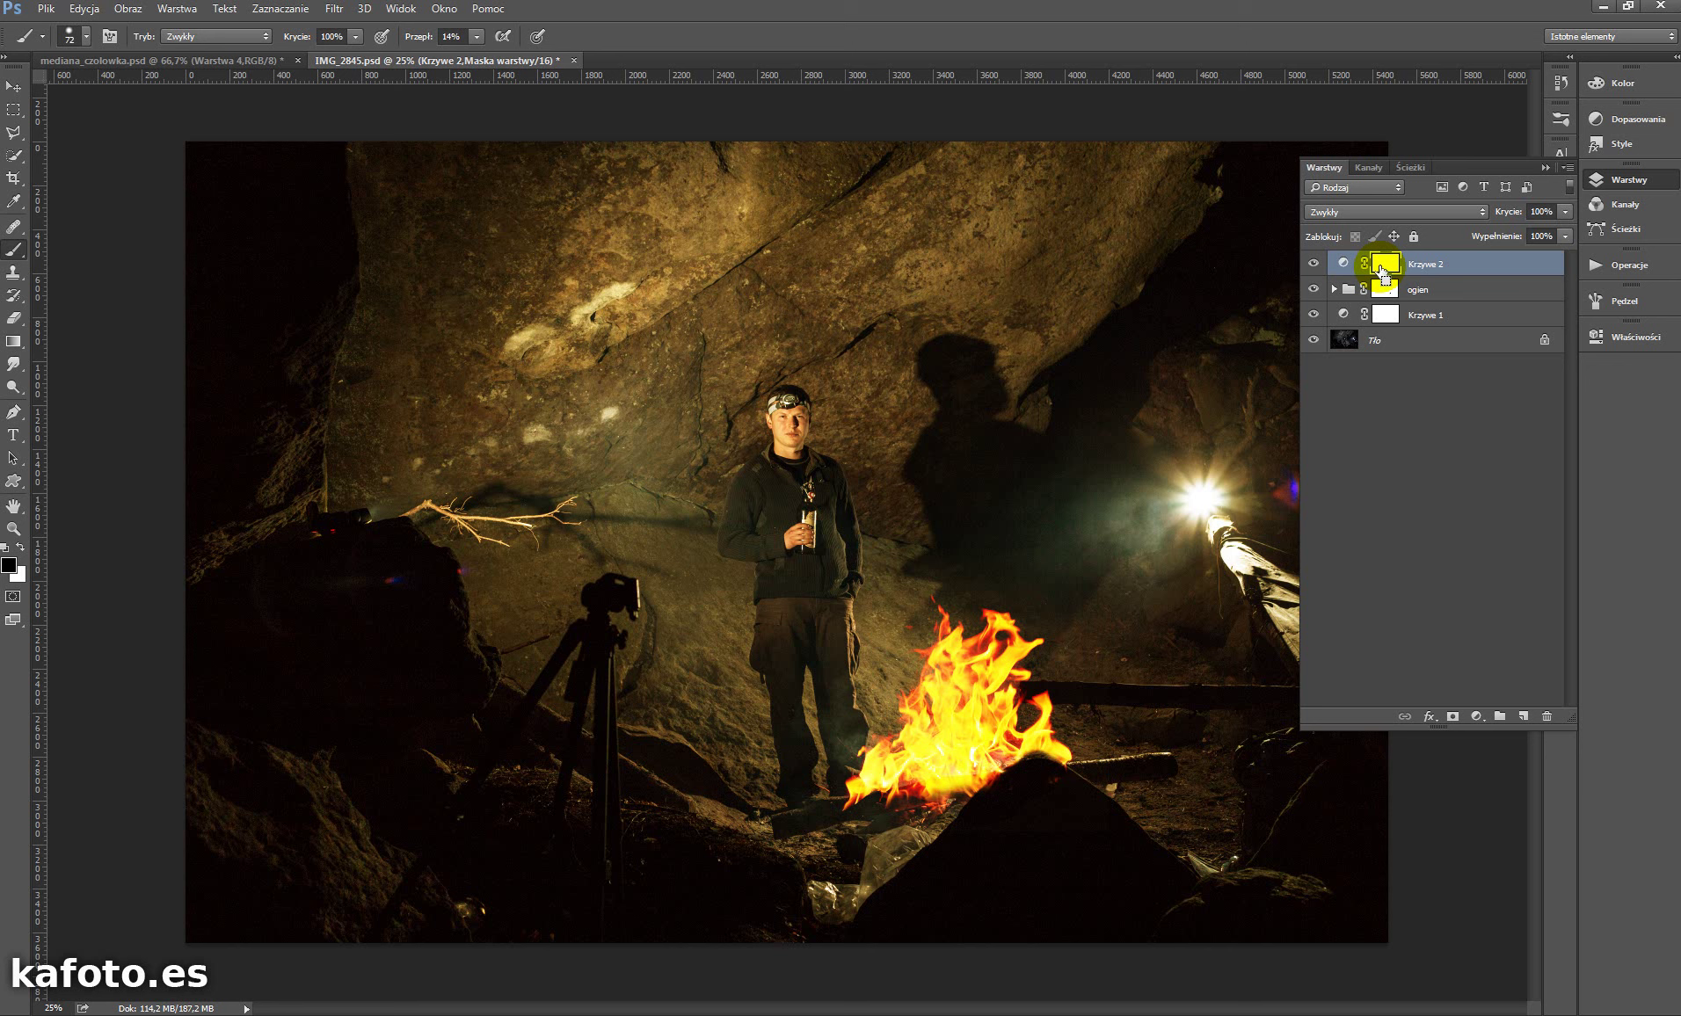
- Invert the Krzywe 2 mask and set up a large soft white brush at 3% flow
key(ctrl+i)
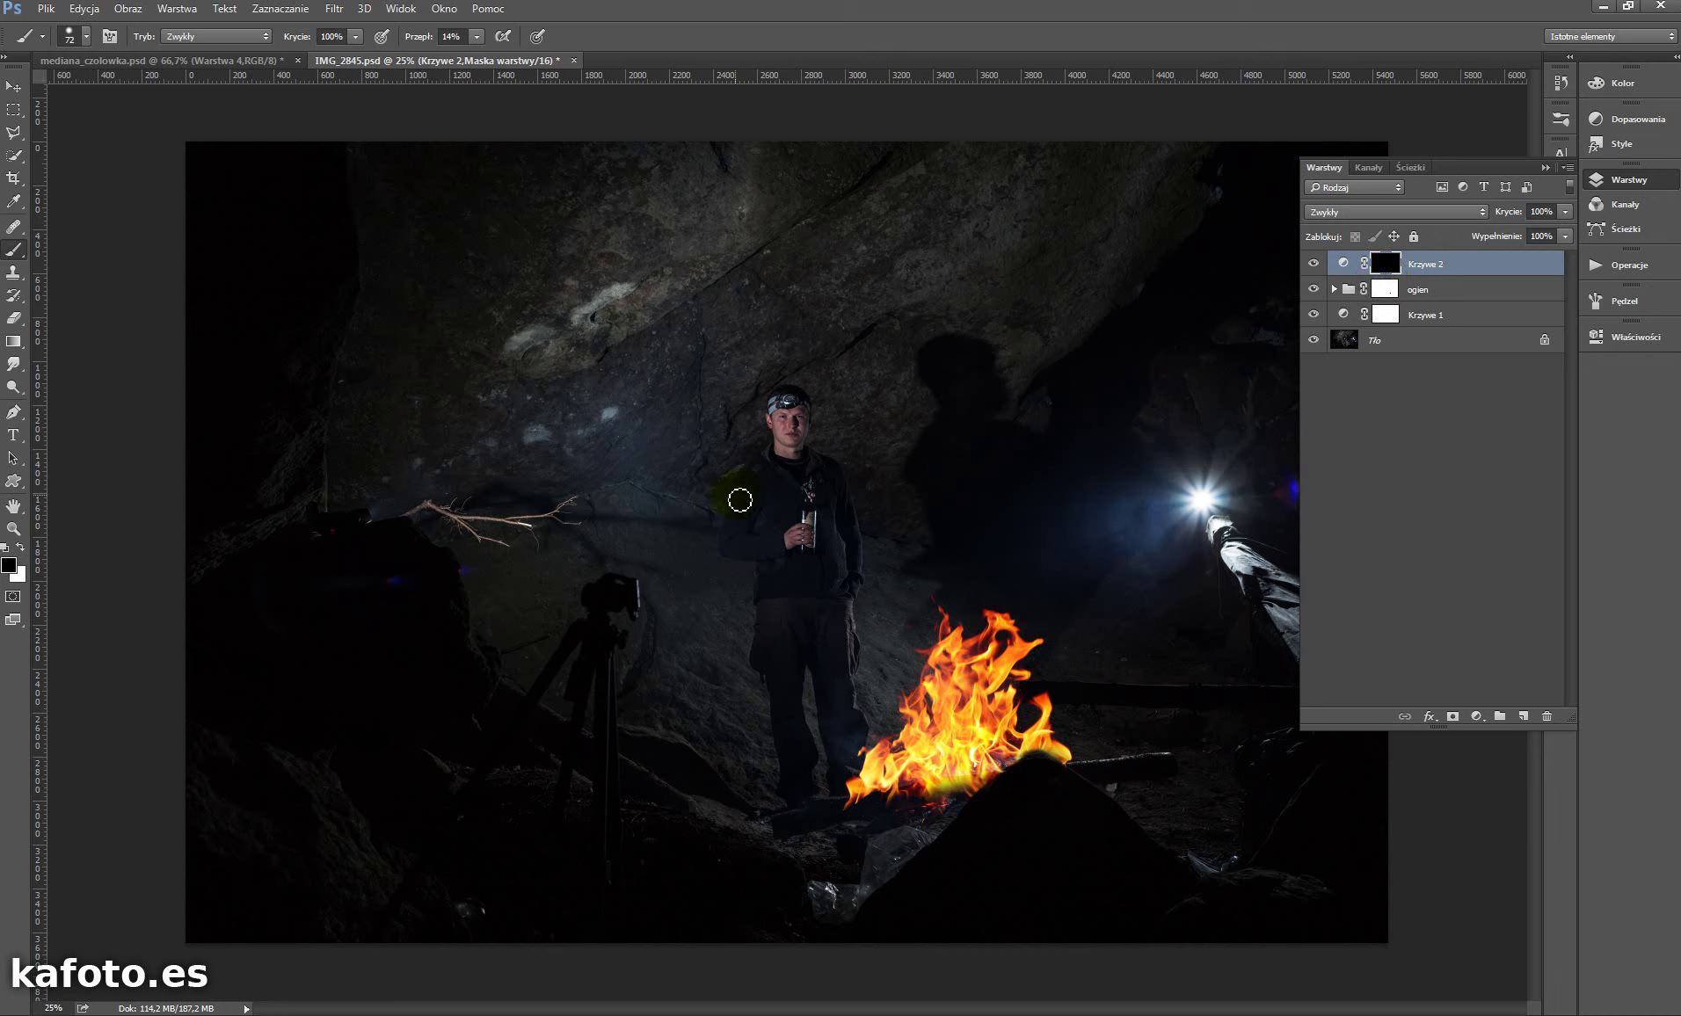
click(13, 249)
click(581, 488)
click(6, 568)
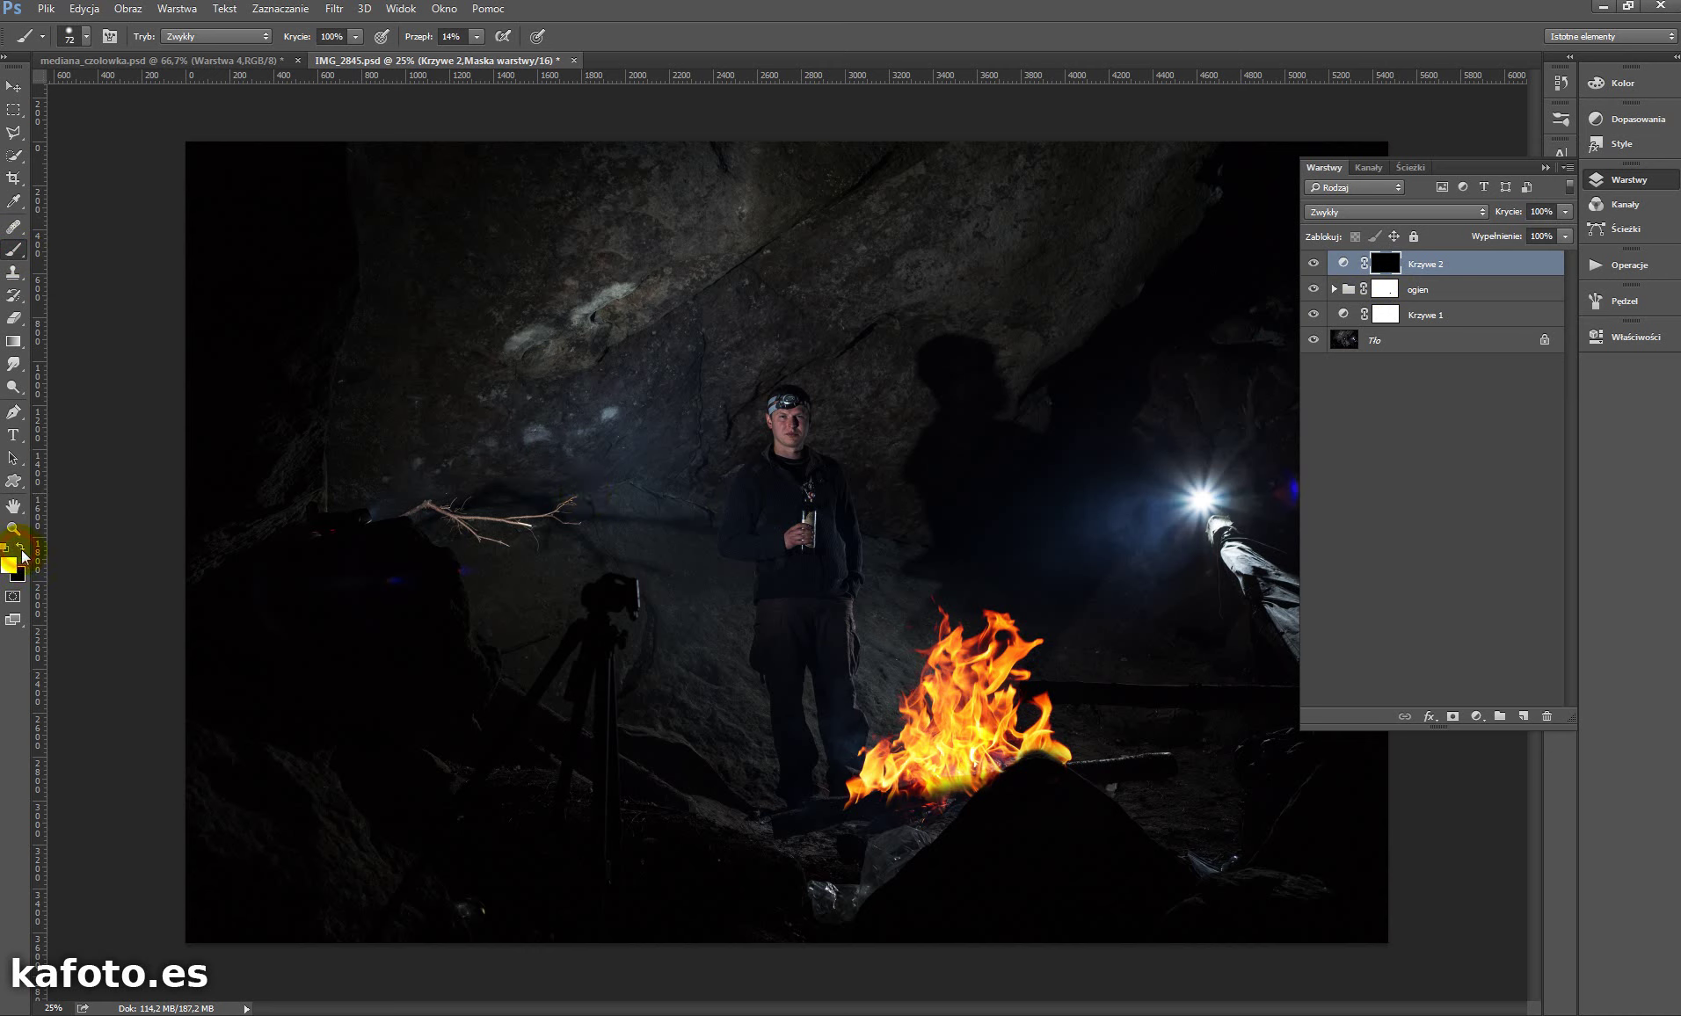
right_click(839, 553)
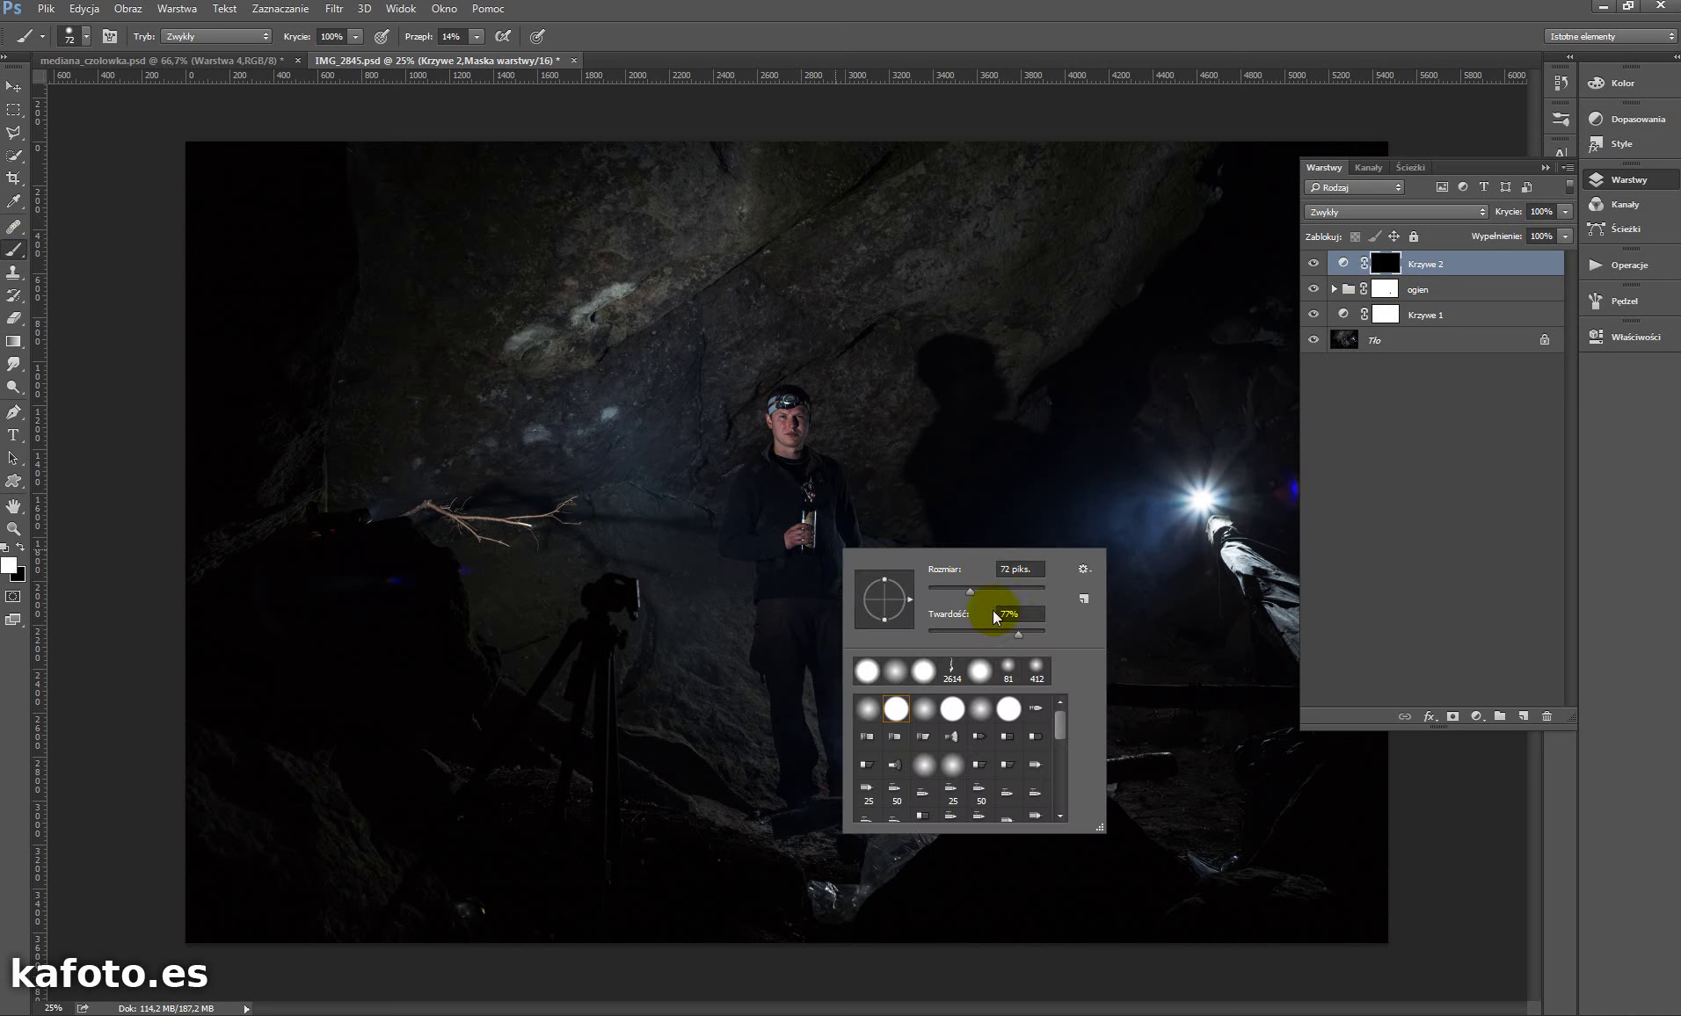
drag(971, 592, 1031, 590)
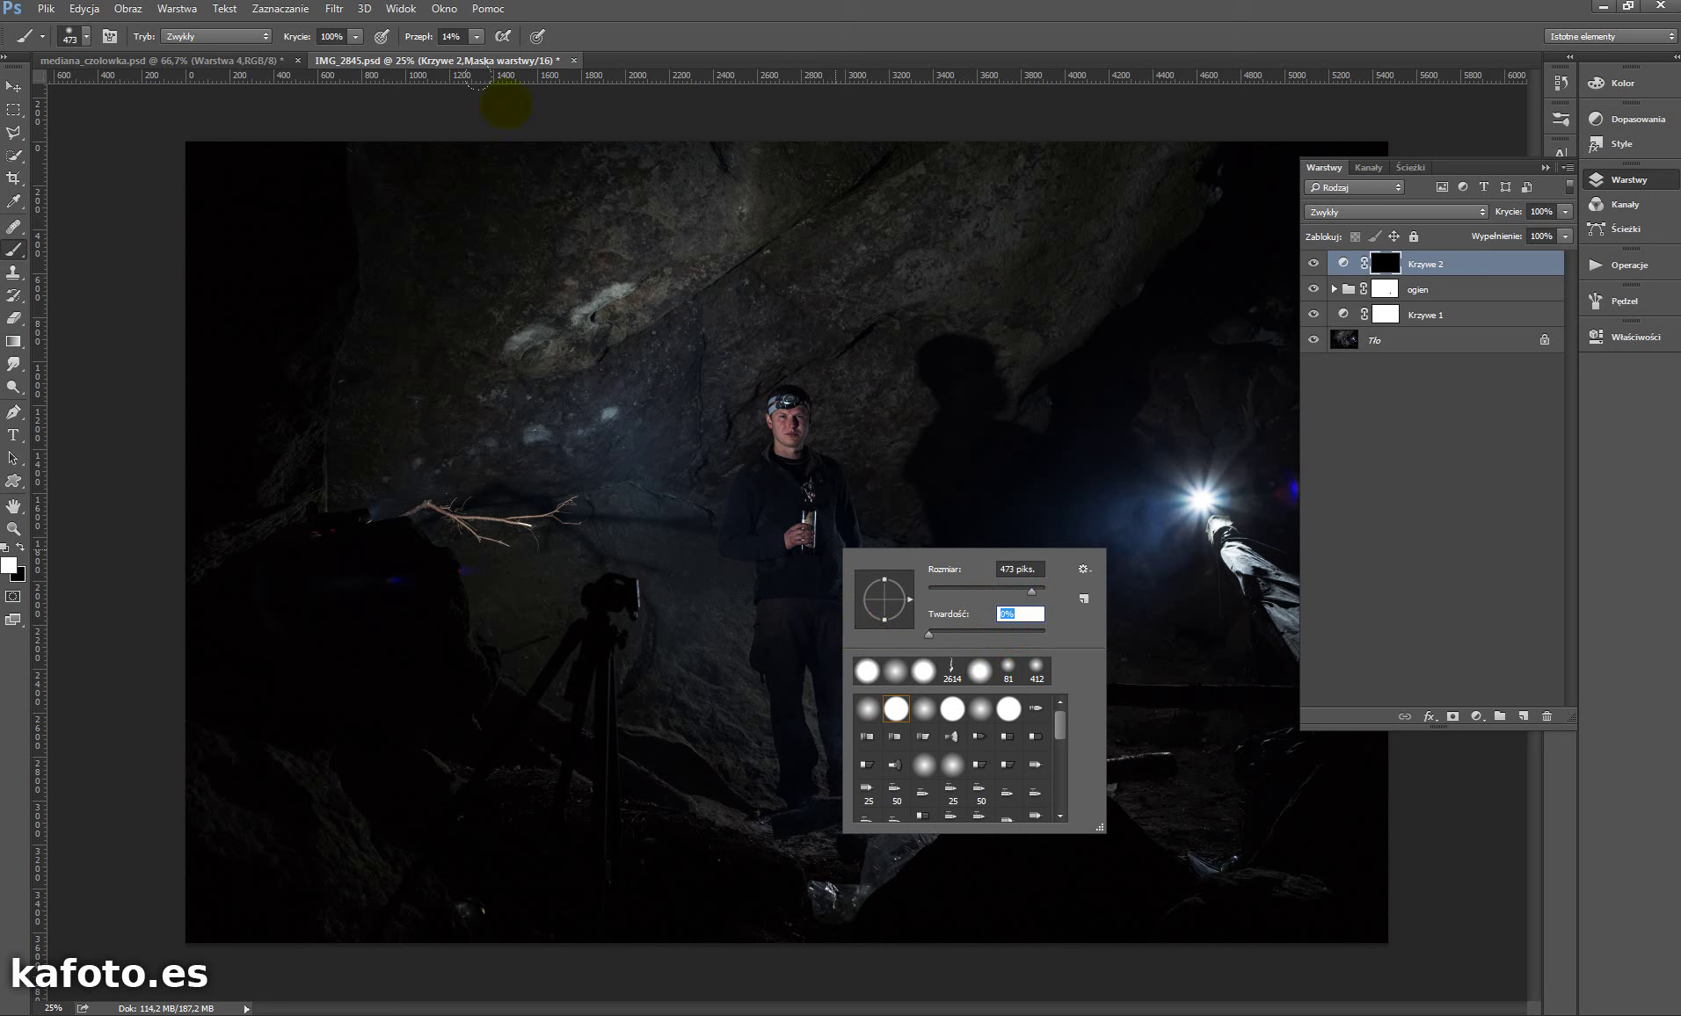
click(416, 40)
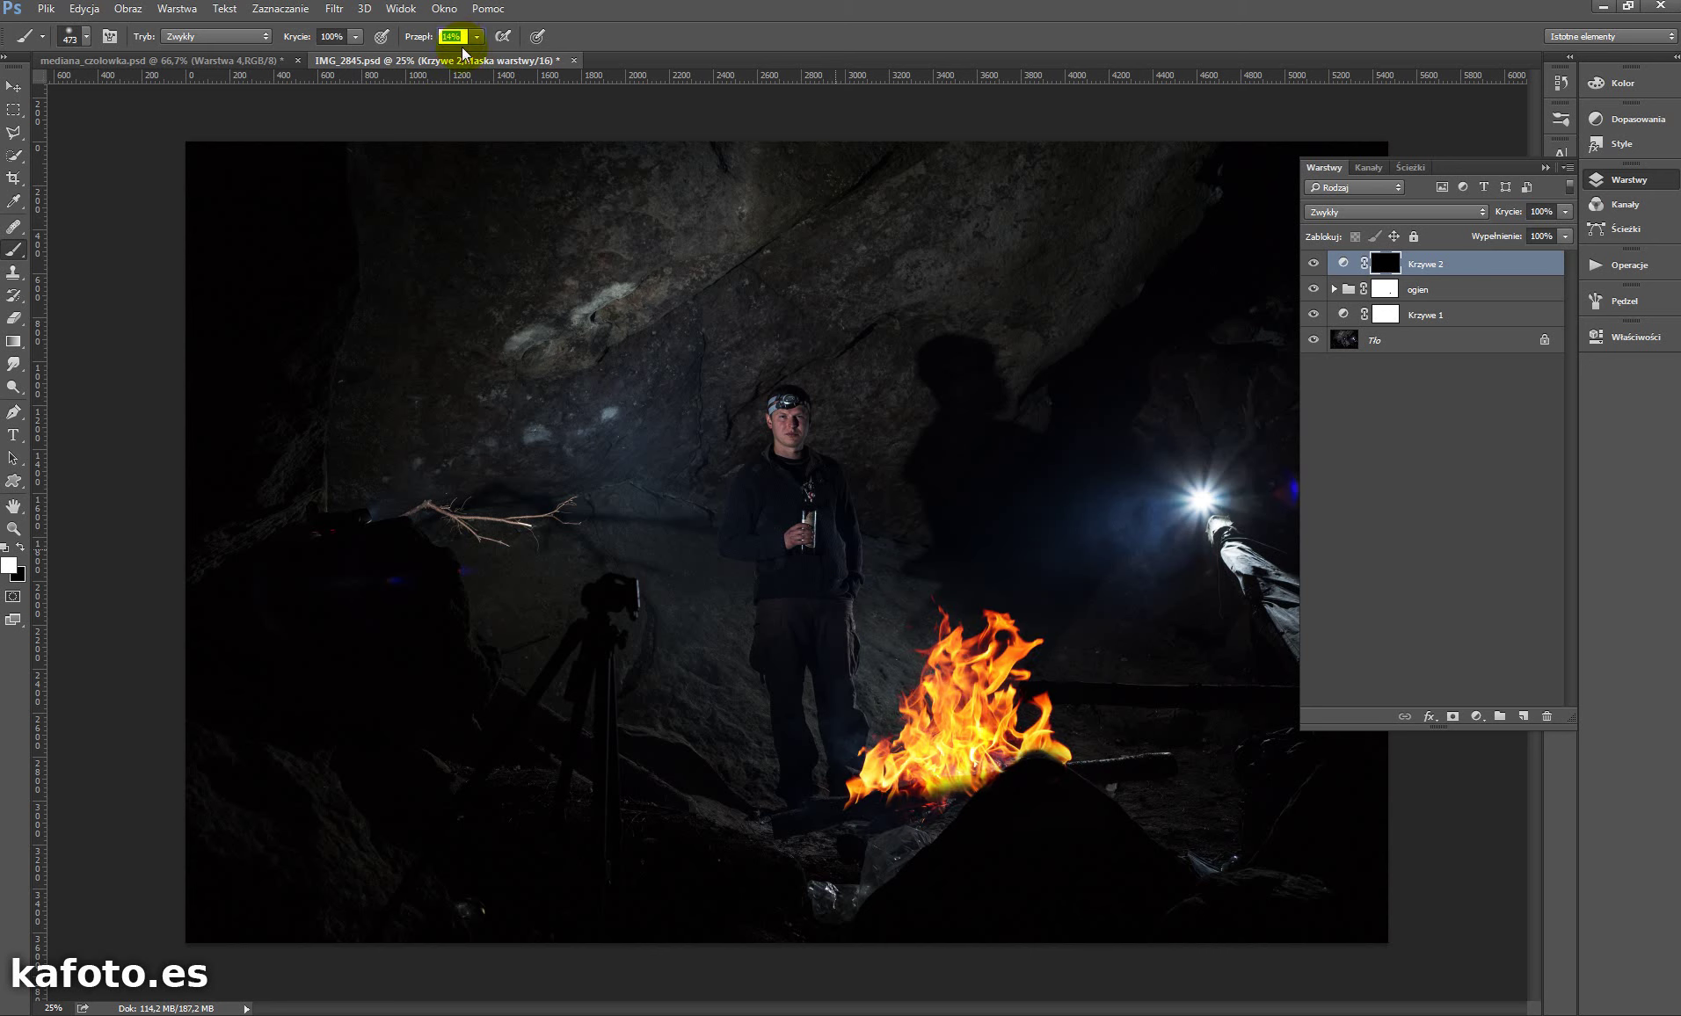
text(3)
key(Return)
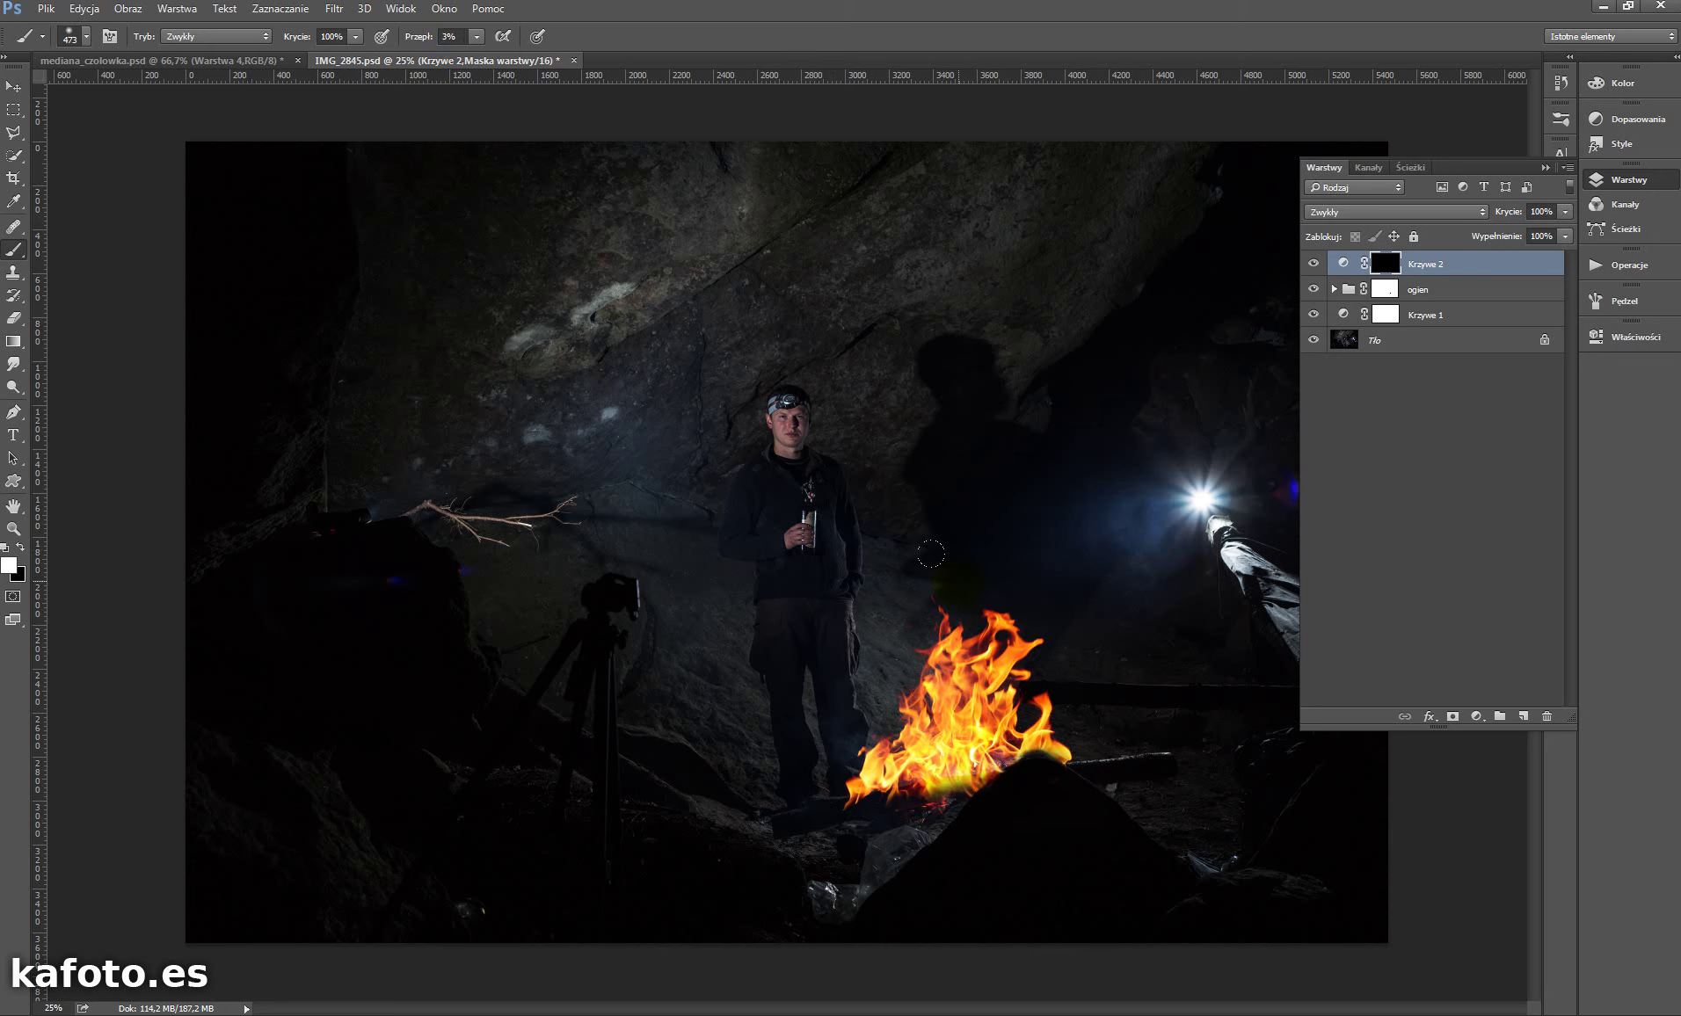
- Paint warm glow back around the fire and, with an 800 px brush, on the rock wall
drag(943, 706, 942, 646)
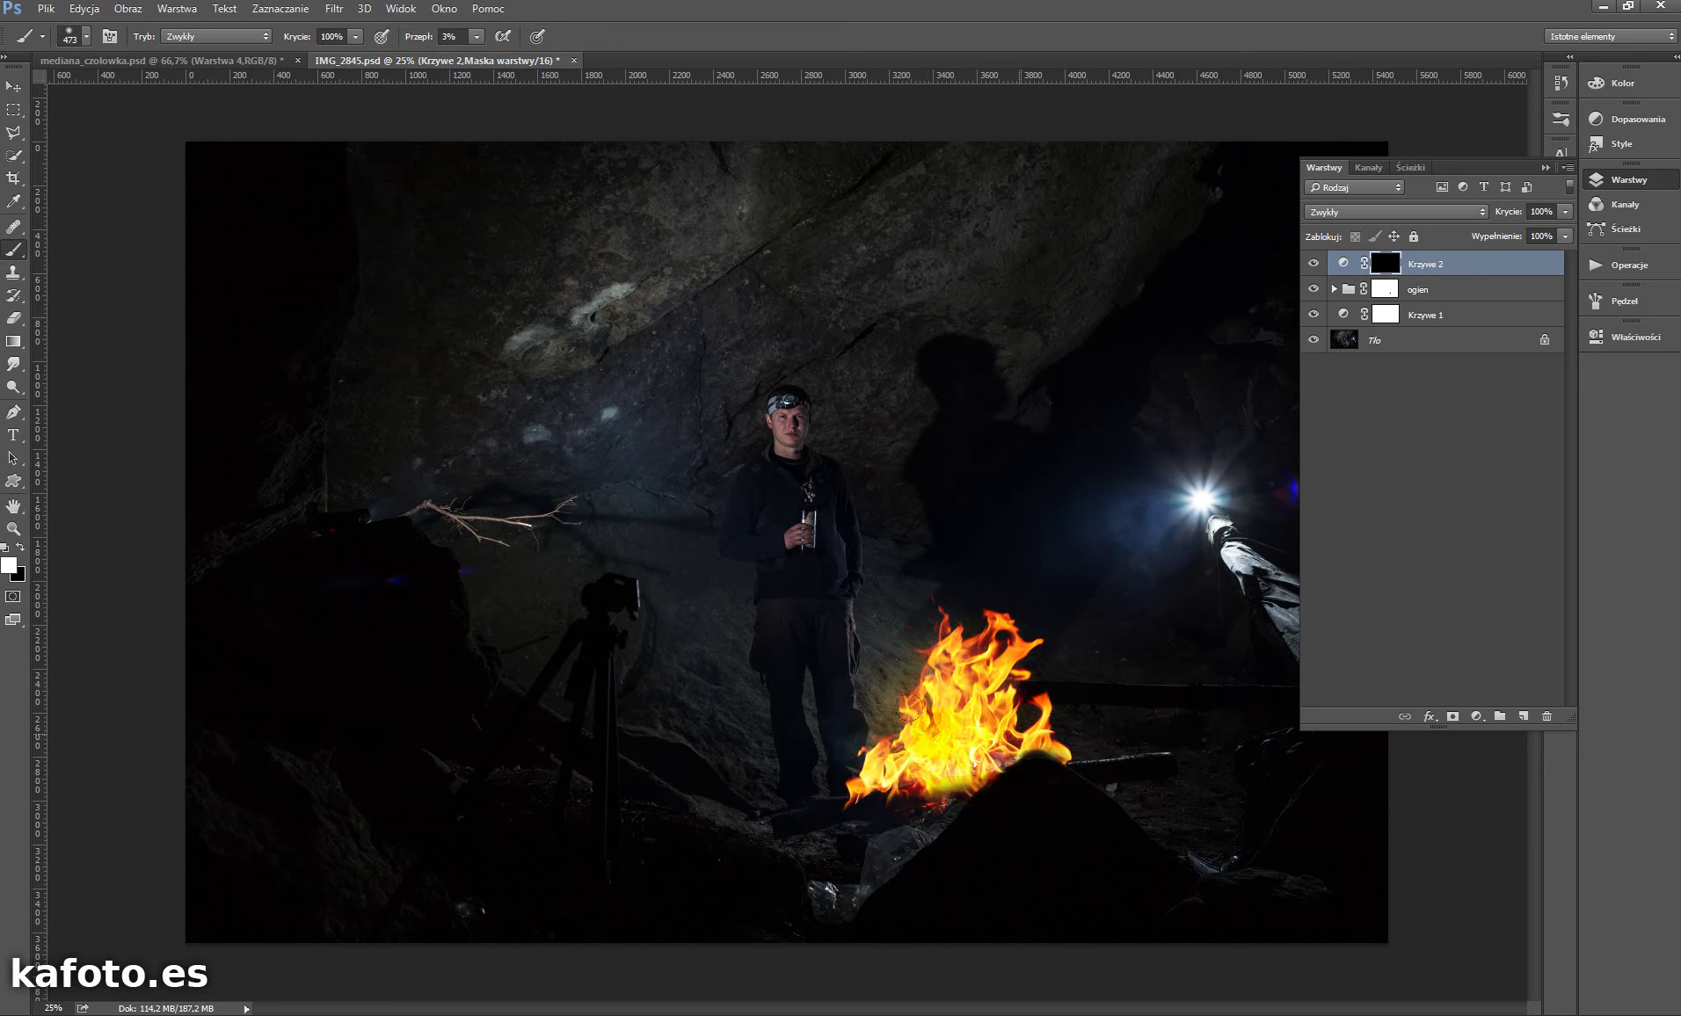
drag(911, 705, 995, 687)
drag(934, 756, 919, 694)
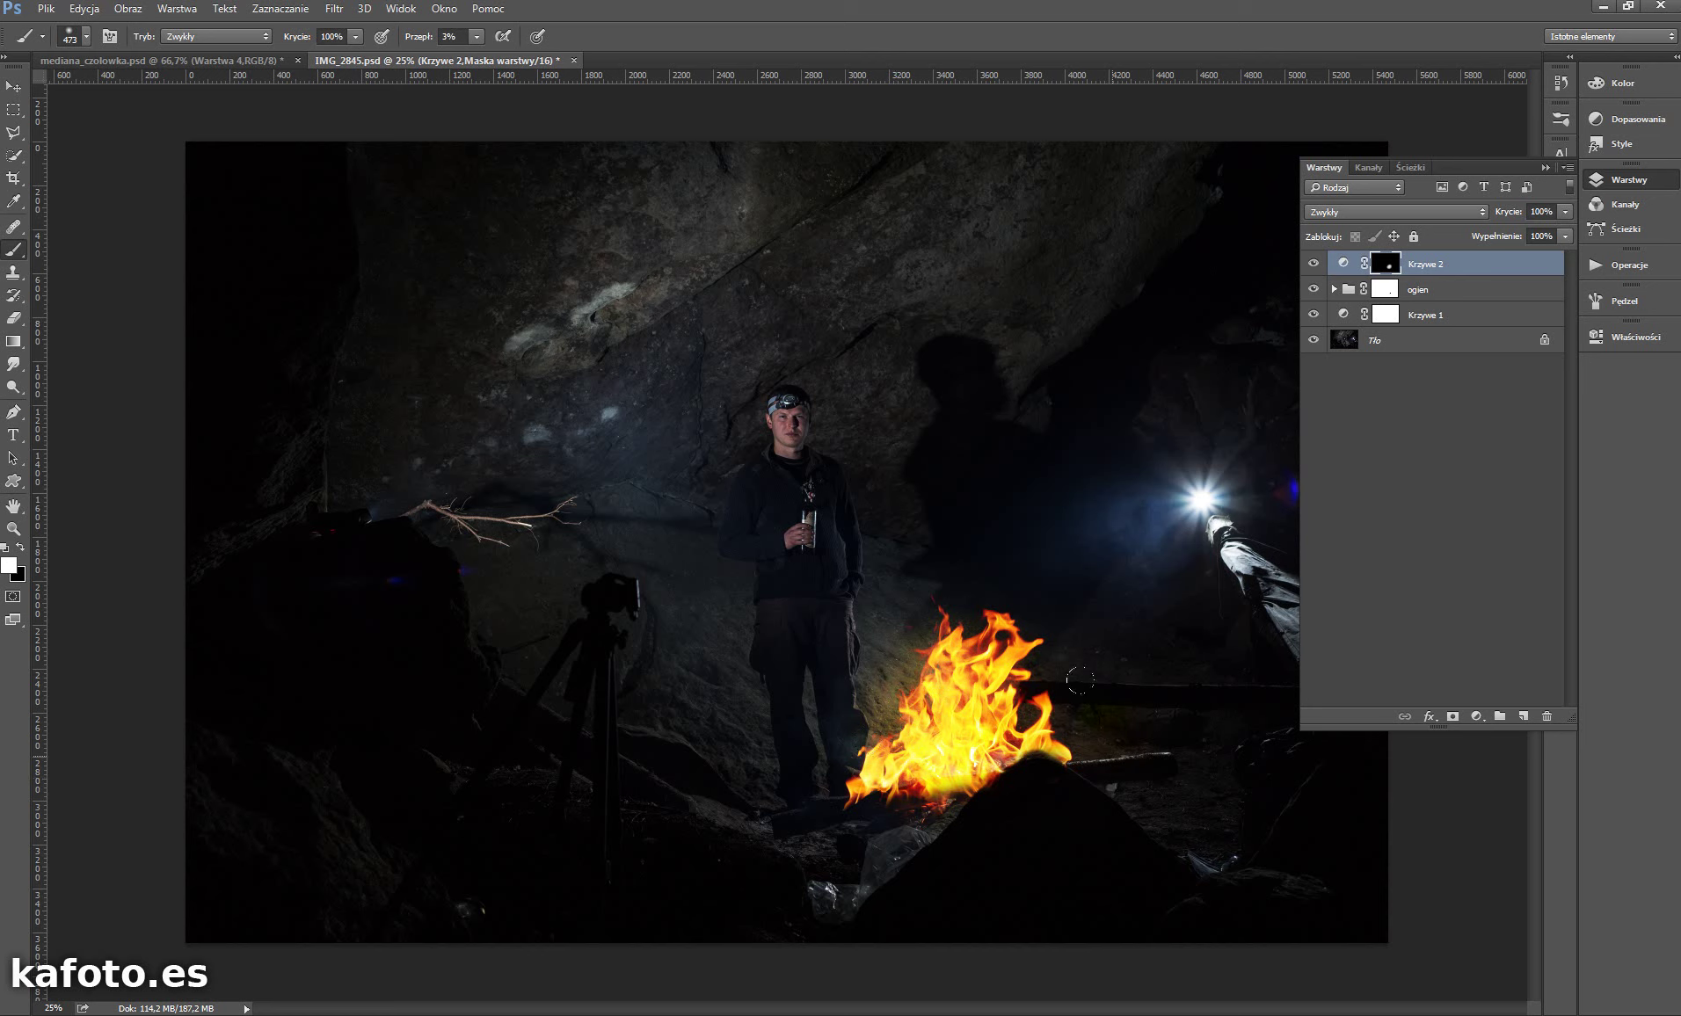
drag(879, 801, 910, 831)
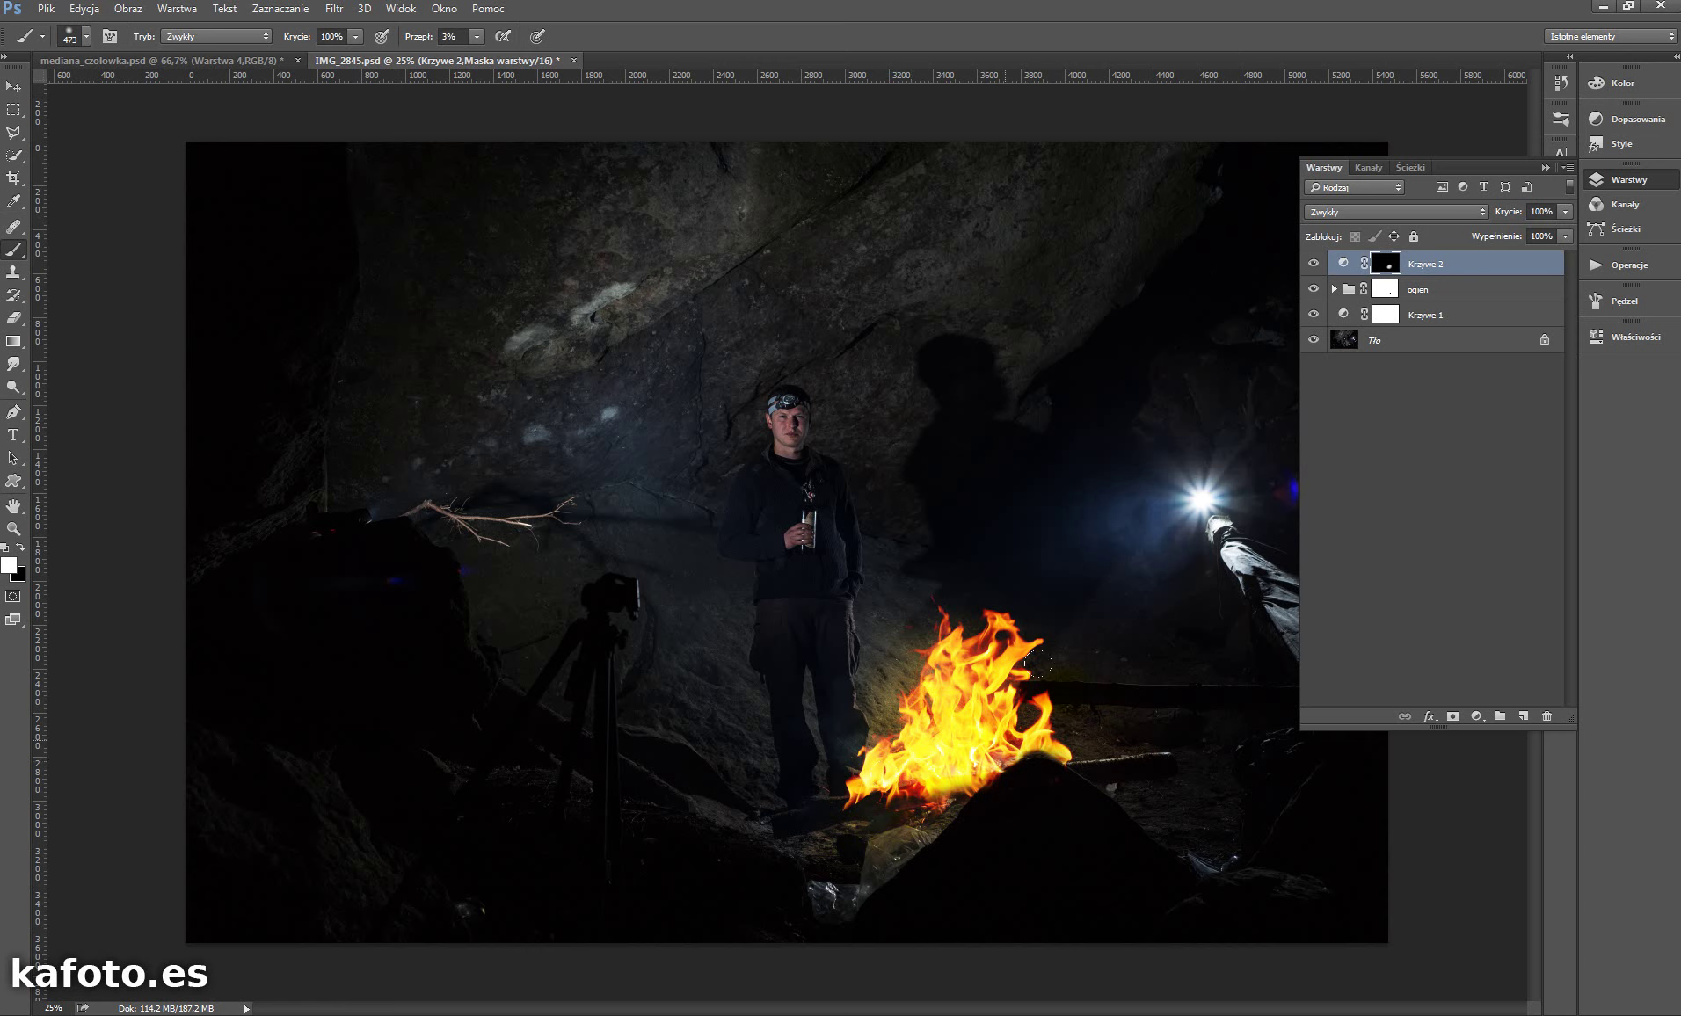
key(bracketright)
key(bracketright)
key(bracketright)
drag(925, 308, 947, 294)
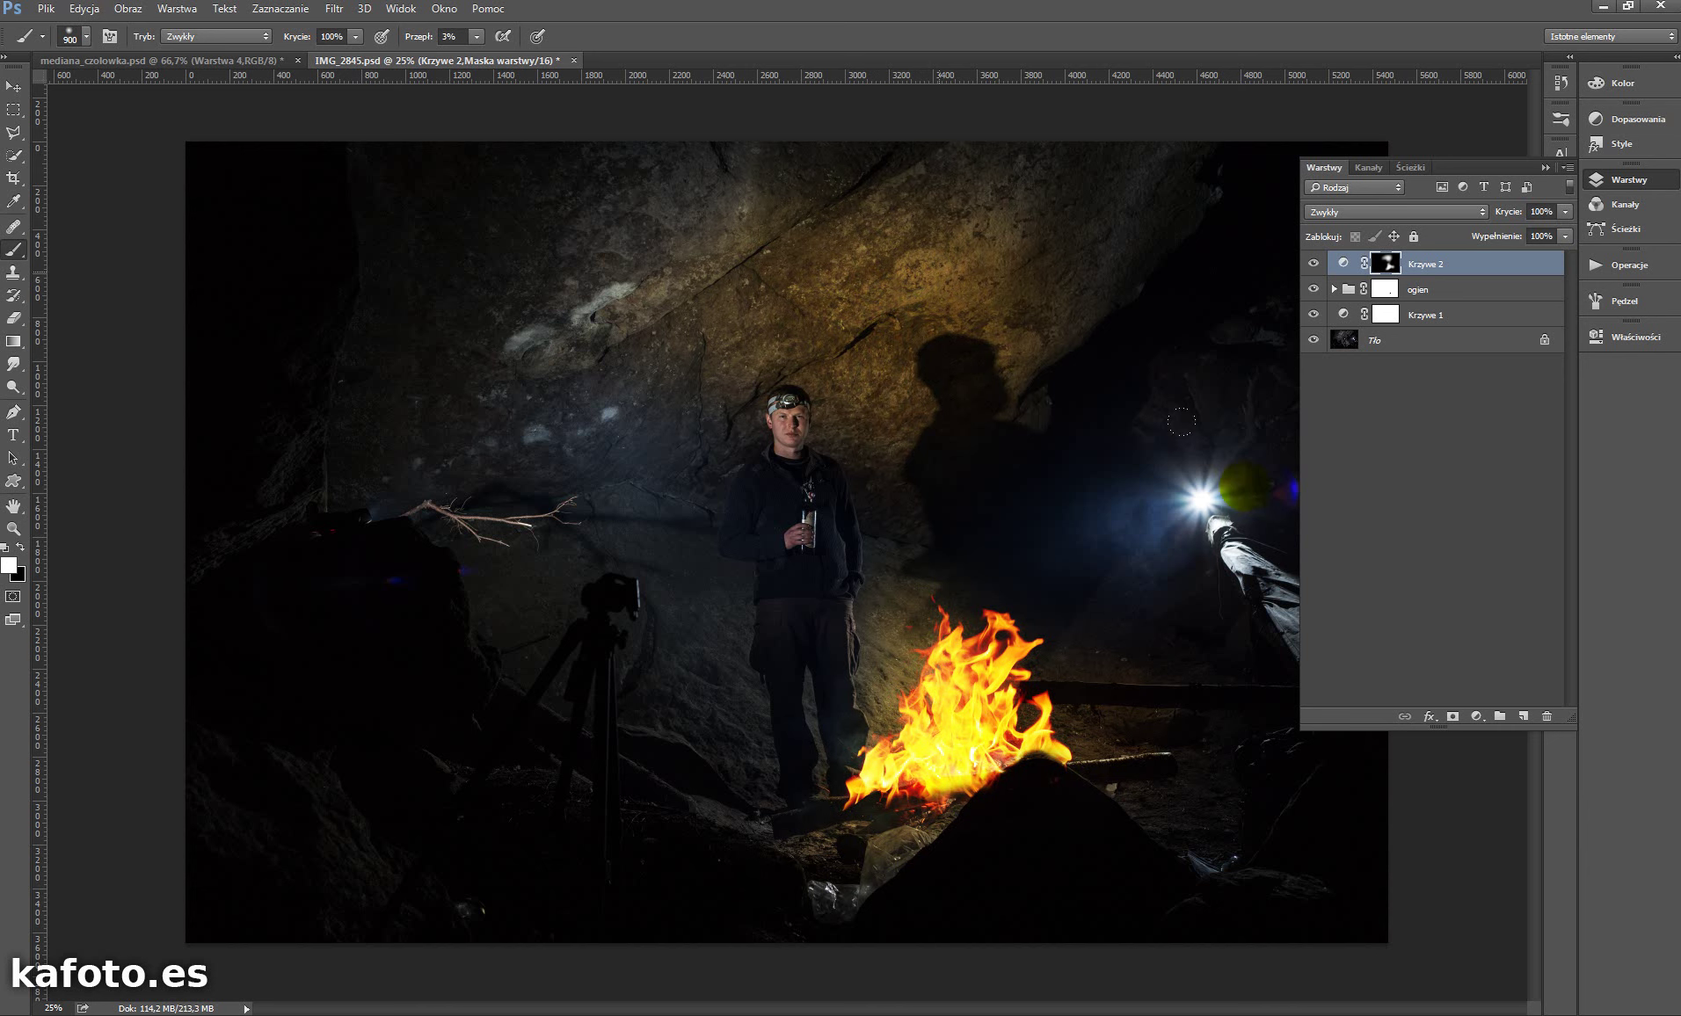
- Zoom to 66.7%, set flow to 10% and a 125 px brush, and light the trousers
key(ctrl+plus)
key(ctrl+plus)
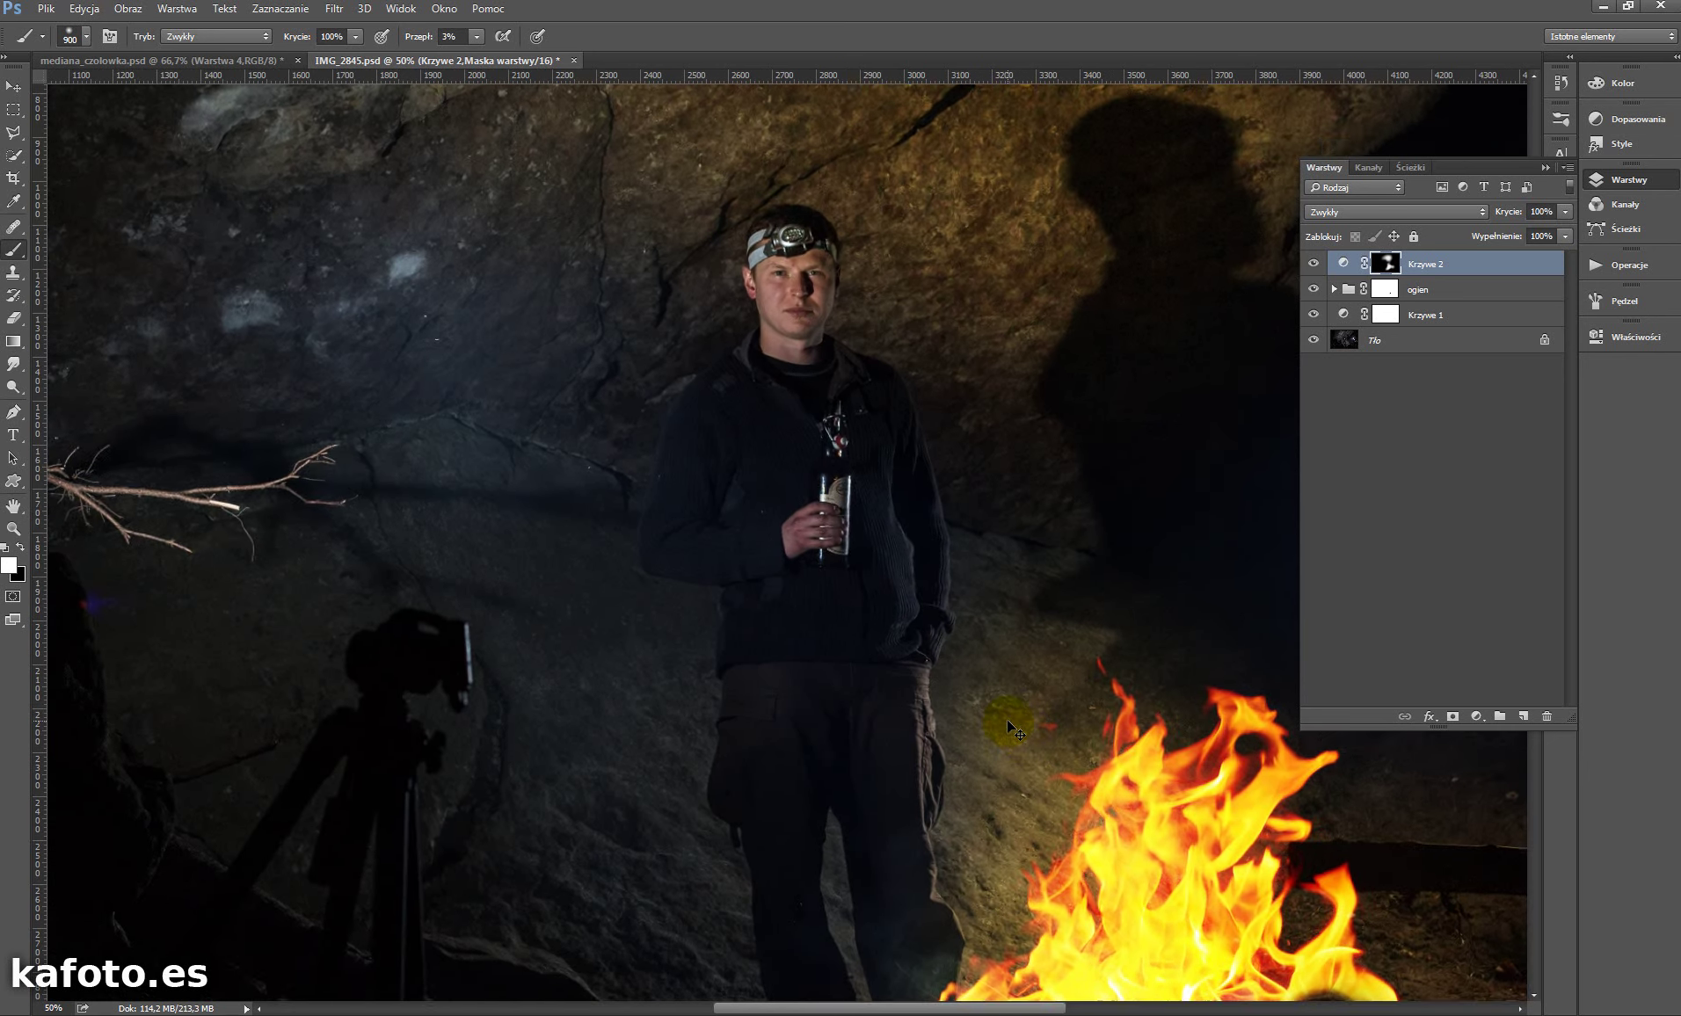
key(ctrl+plus)
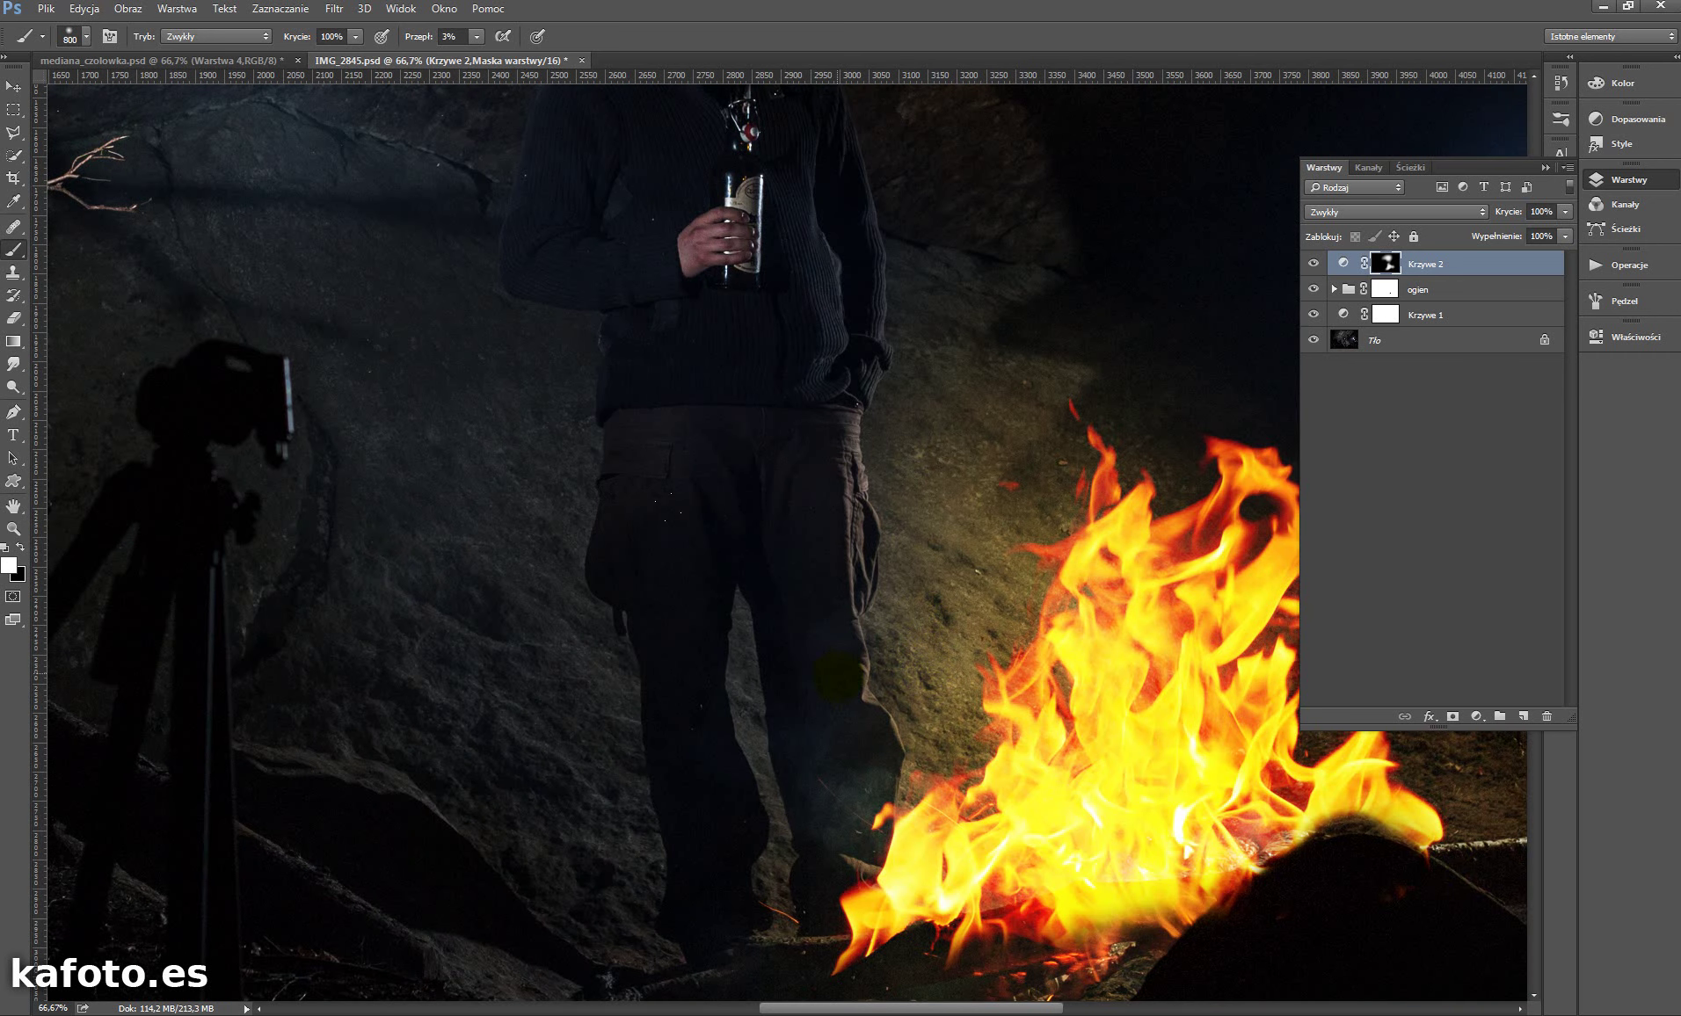
drag(417, 36, 428, 40)
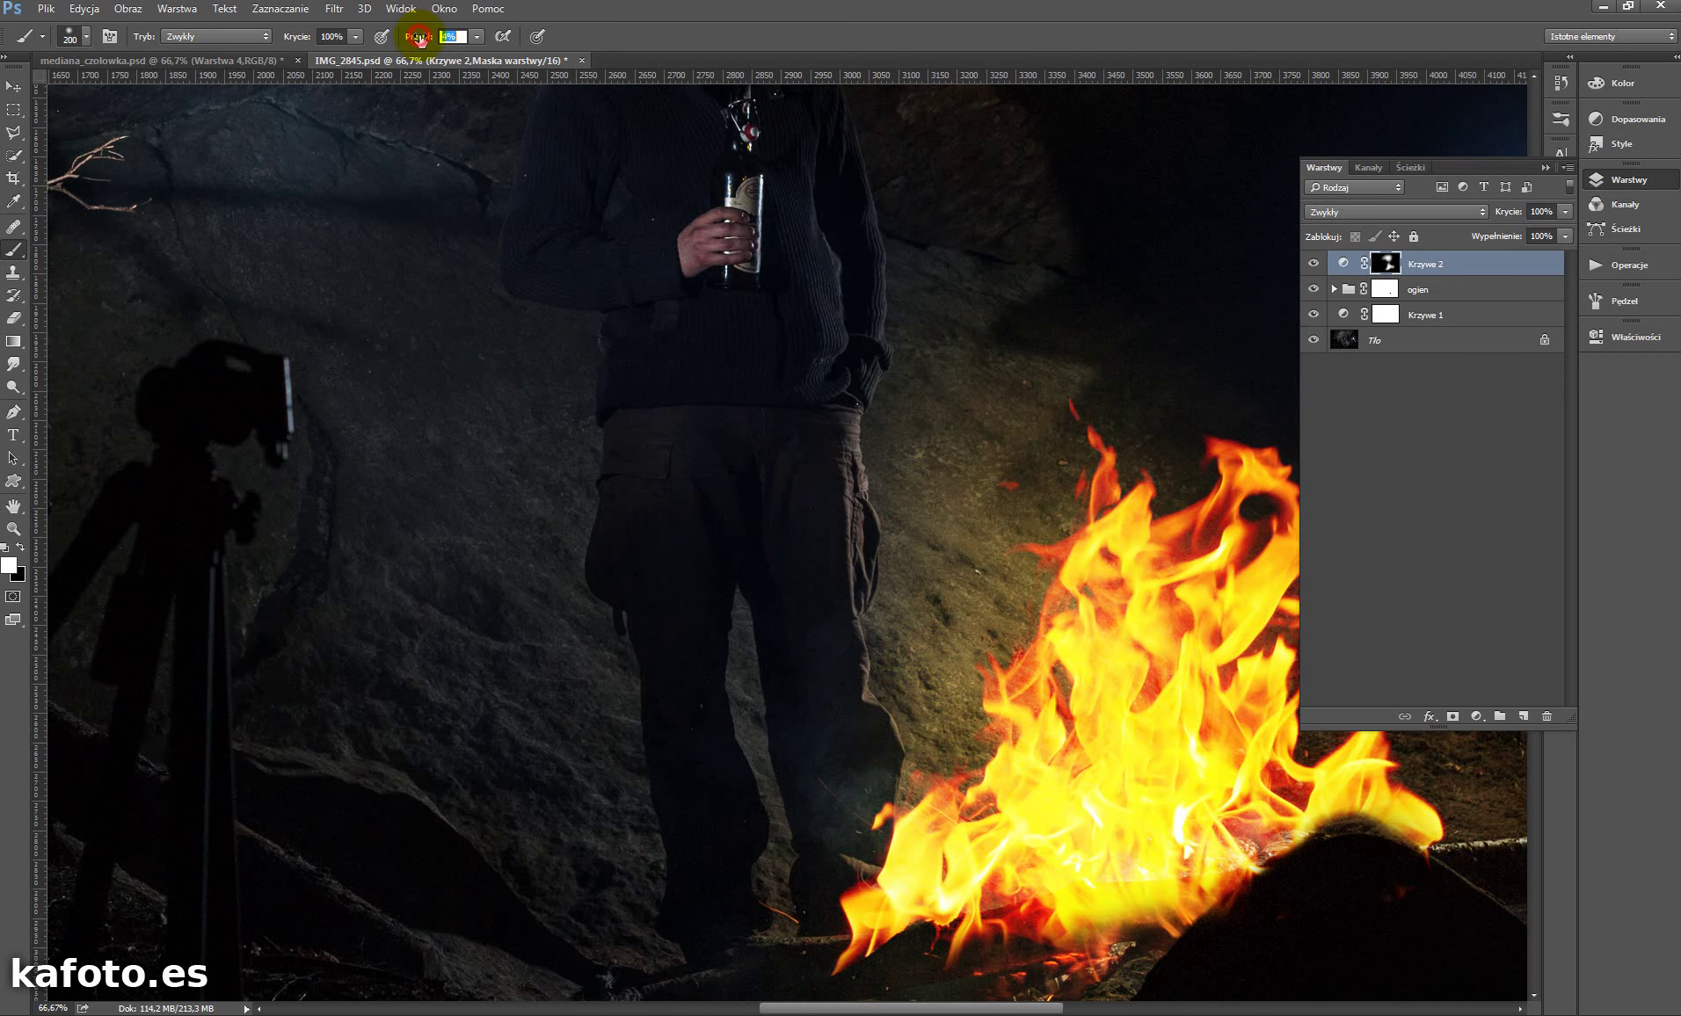
key(Return)
click(450, 37)
drag(434, 39, 430, 39)
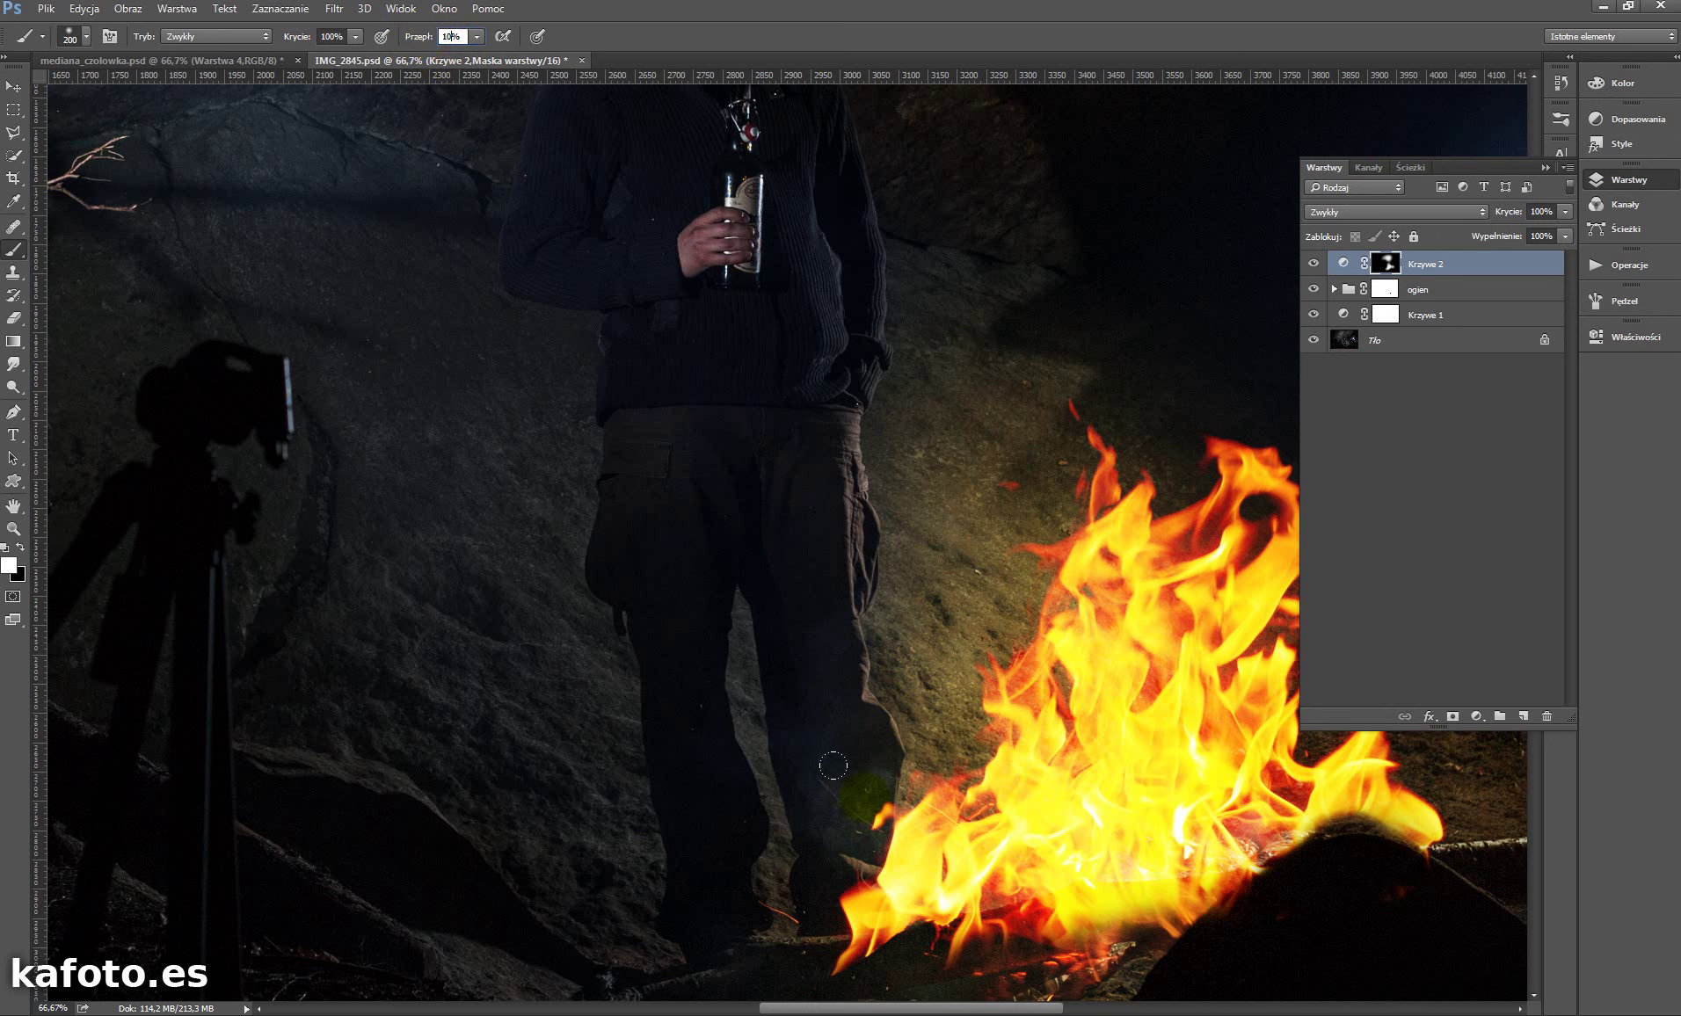
key(bracketleft)
key(bracketleft)
key(bracketleft)
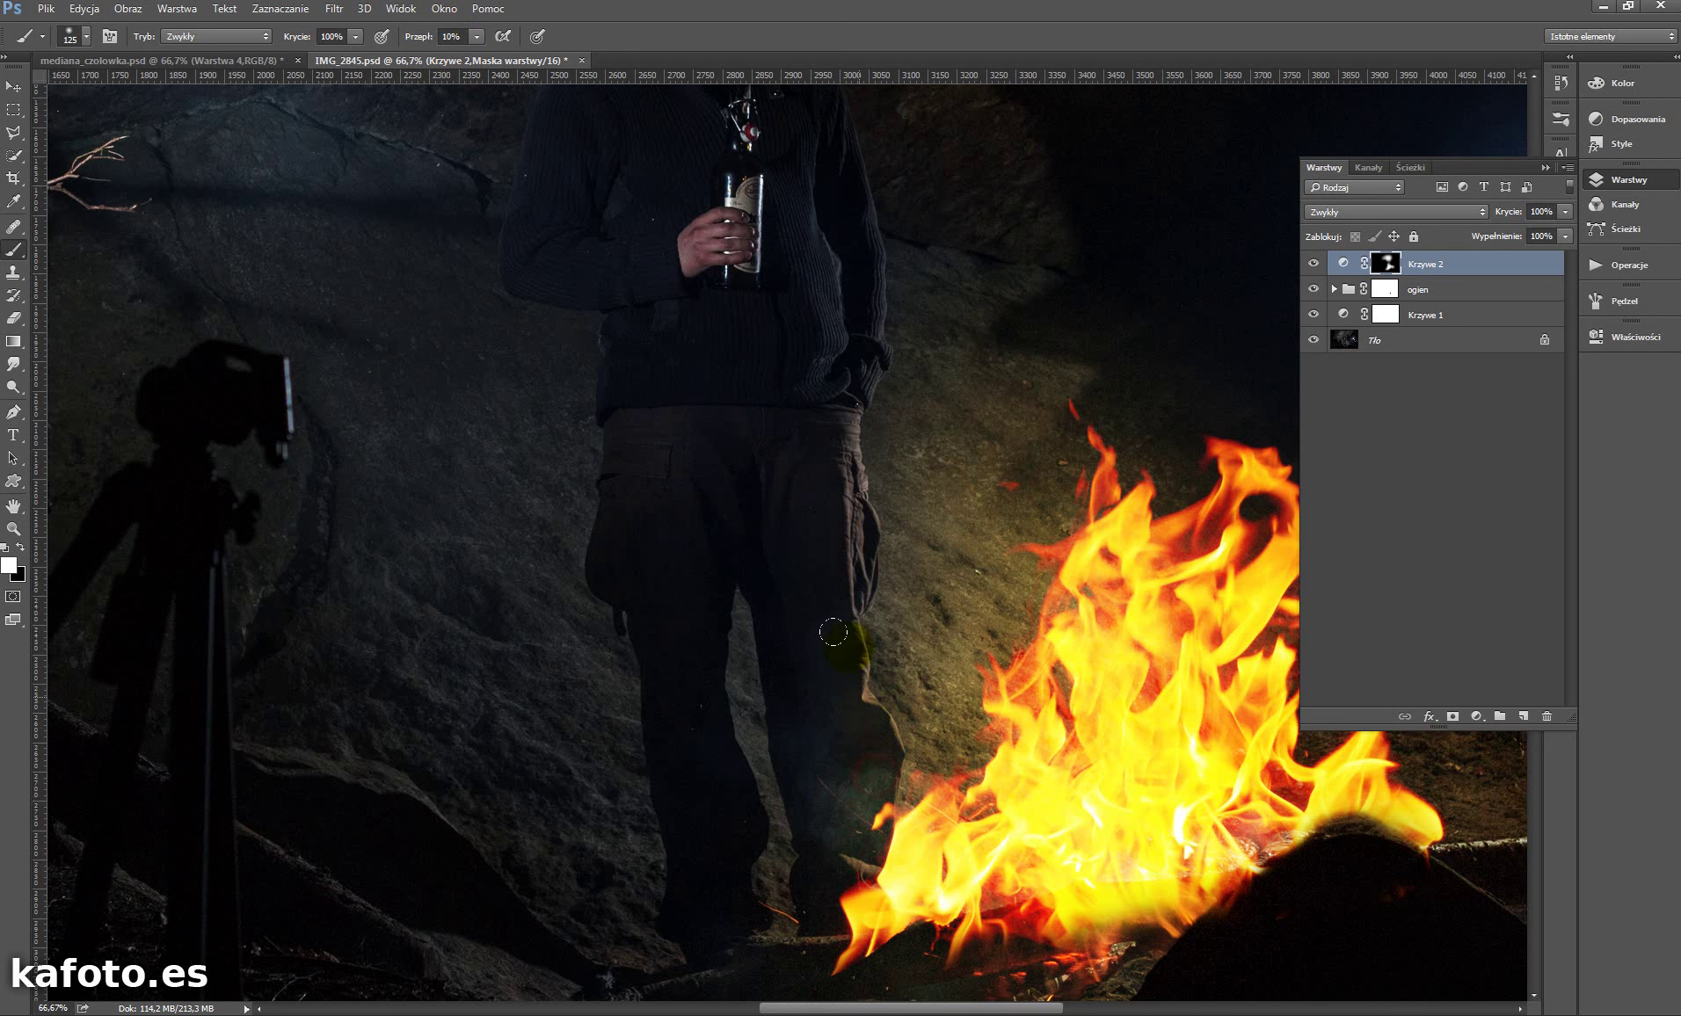
drag(823, 495, 835, 386)
- With a 70 px brush, paint warm light onto the man's face, bottle and sweater
scroll(835, 387, up, 3)
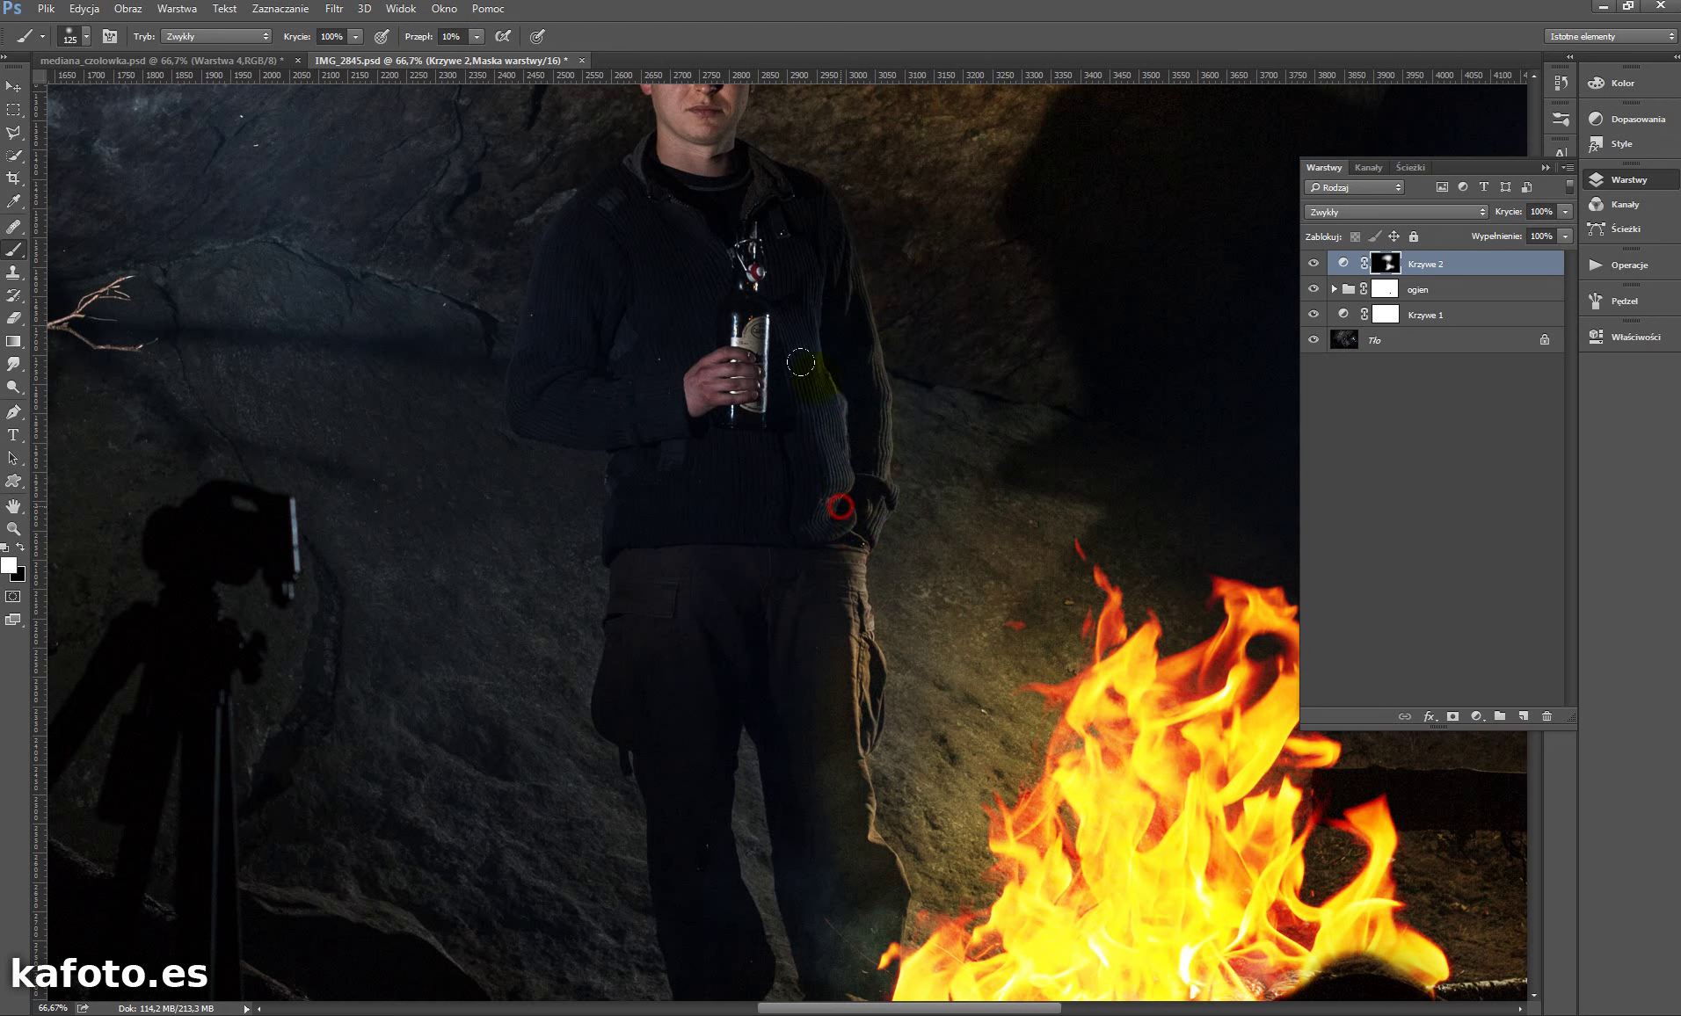
scroll(815, 551, up, 3)
scroll(791, 440, up, 1)
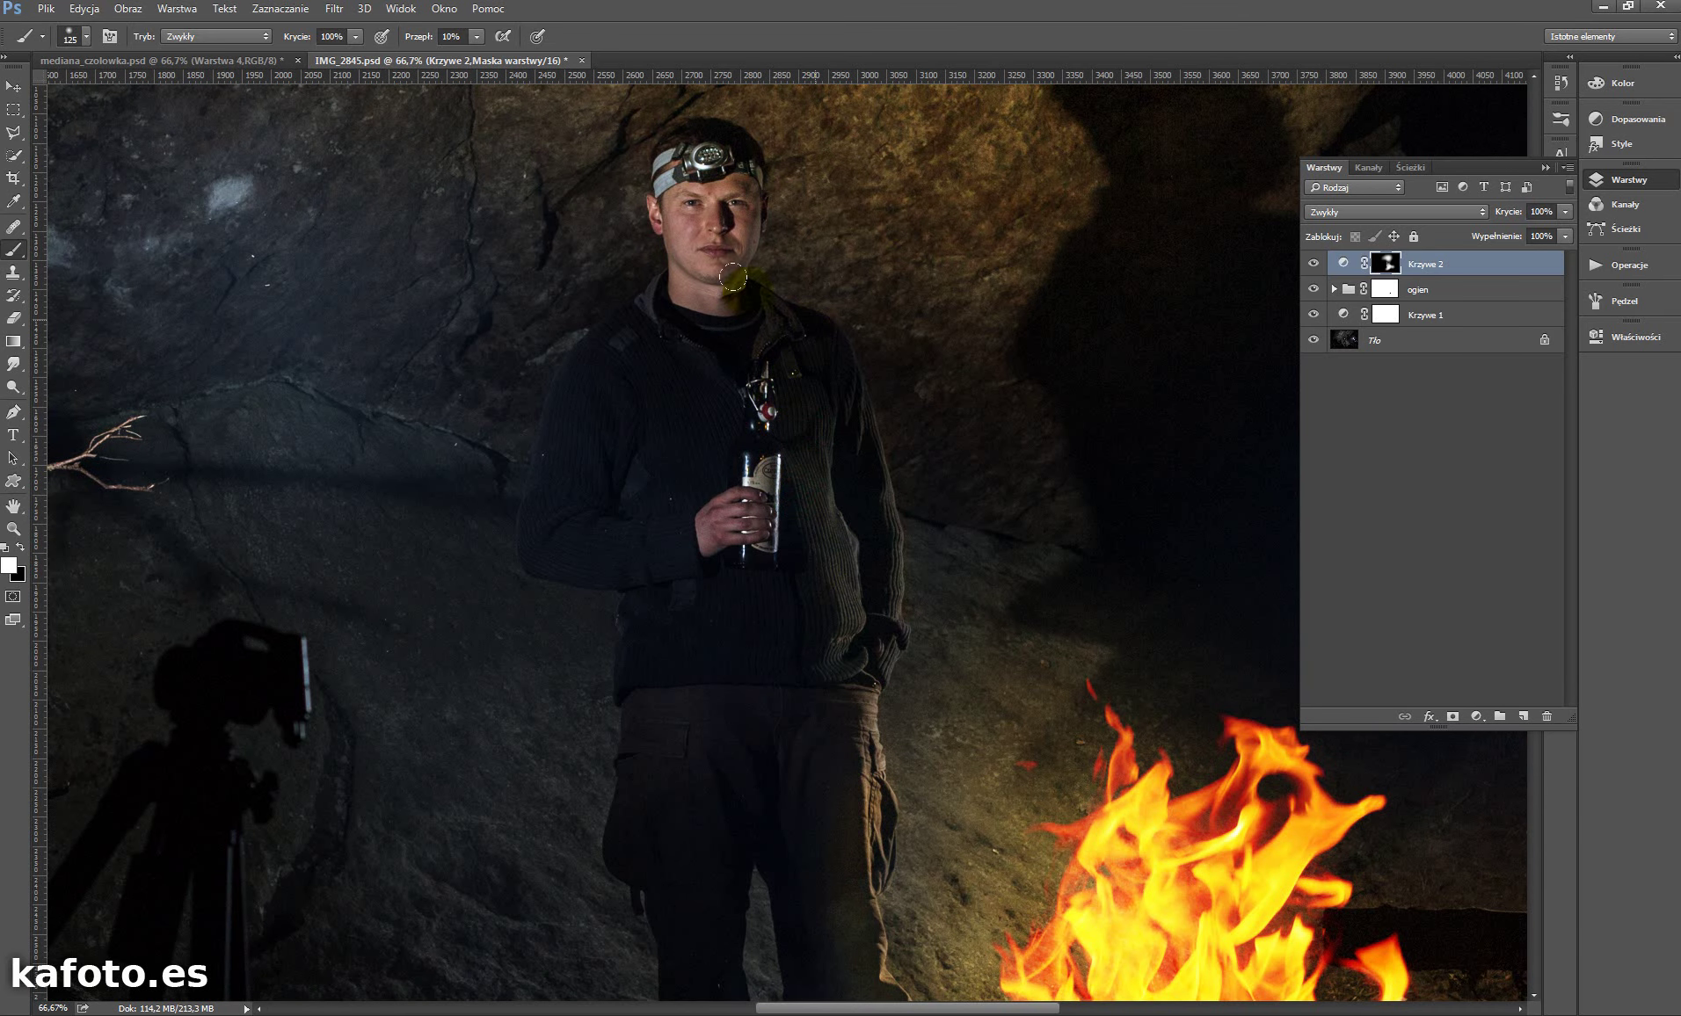
key(bracketleft)
key(bracketleft)
key(bracketleft)
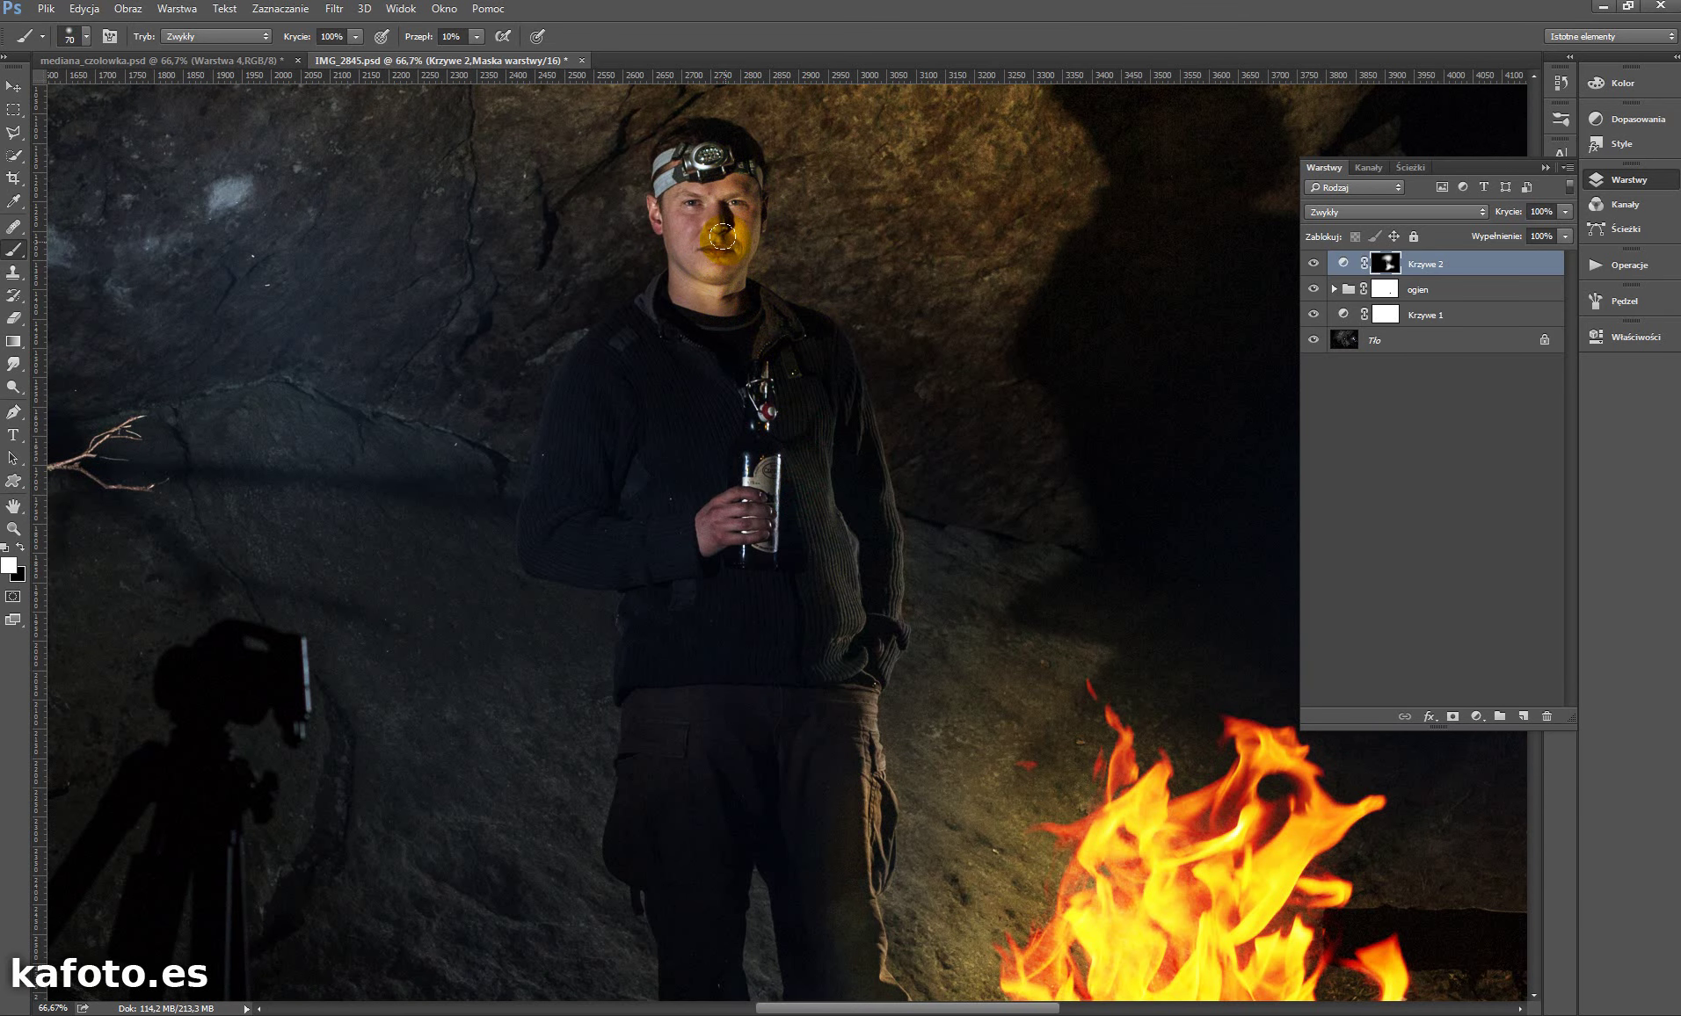
click(726, 179)
mouse_move(768, 408)
mouse_down()
mouse_move(770, 549)
mouse_move(866, 571)
mouse_up()
click(821, 664)
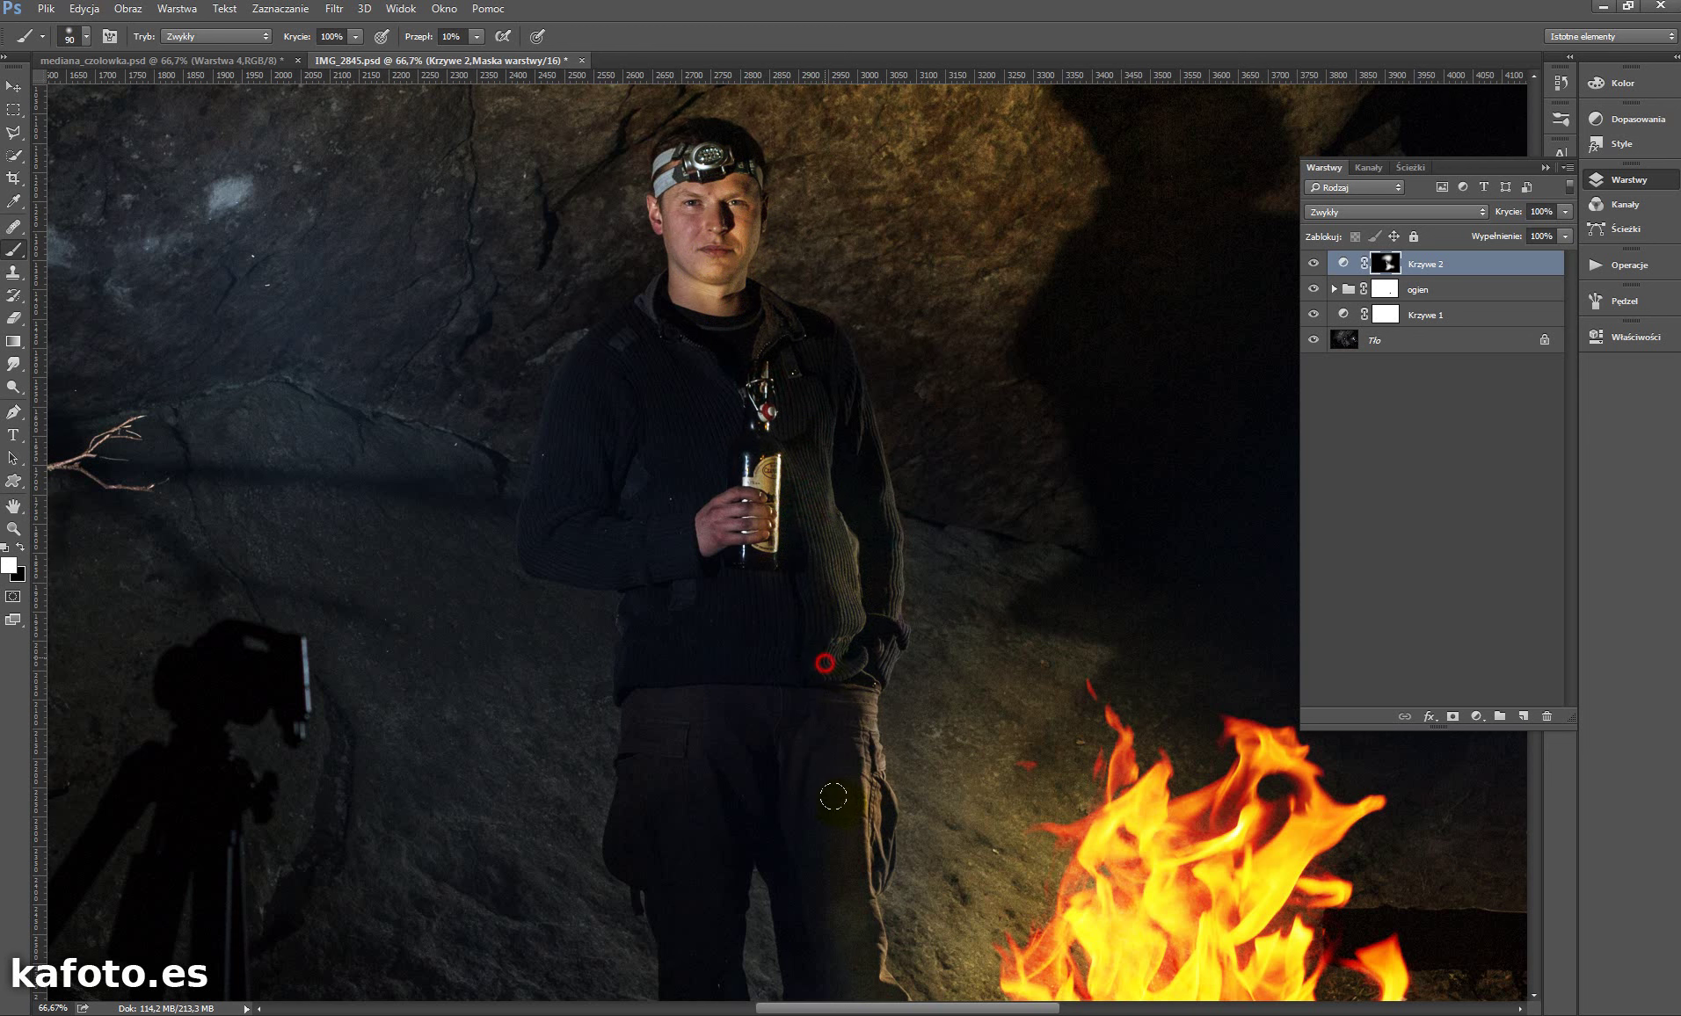
- With a 90 px brush, paint glow between the legs and along the leg edge
key(bracketright)
key(bracketright)
scroll(791, 835, down, 5)
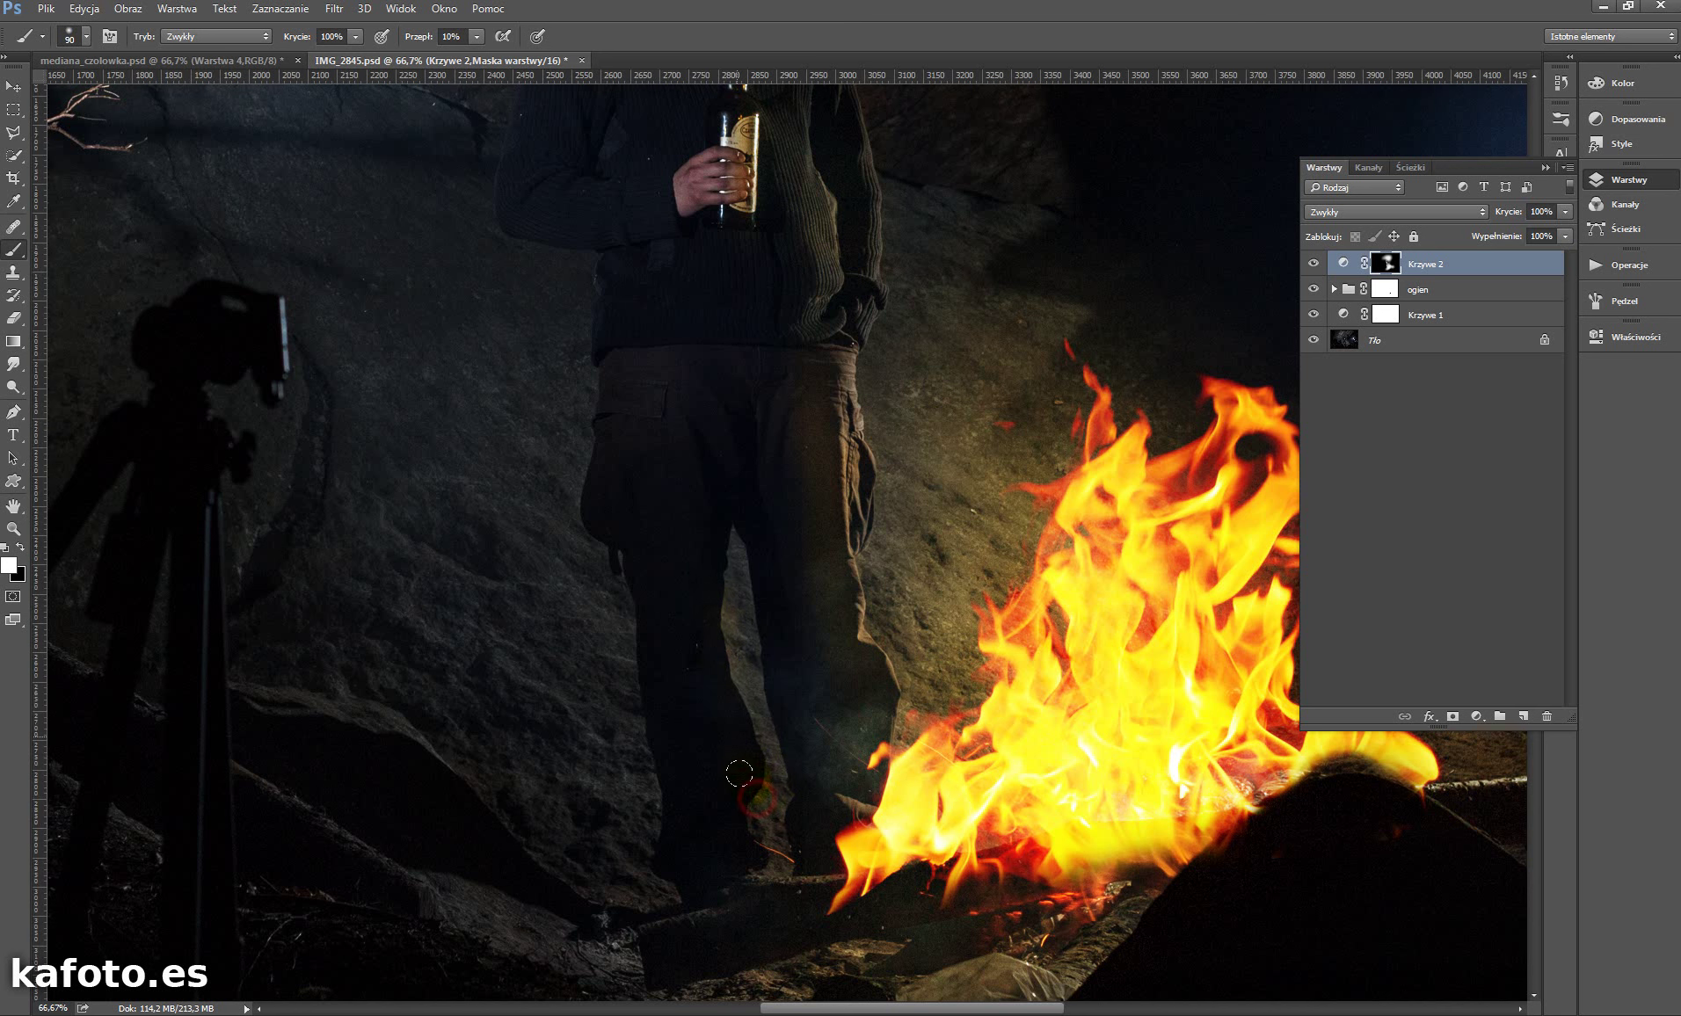
drag(694, 554, 725, 608)
click(714, 811)
drag(691, 664, 717, 698)
- Refine the glow on the legs, trousers and hand, alternating black and white
click(19, 547)
click(738, 690)
key(x)
click(681, 491)
key(x)
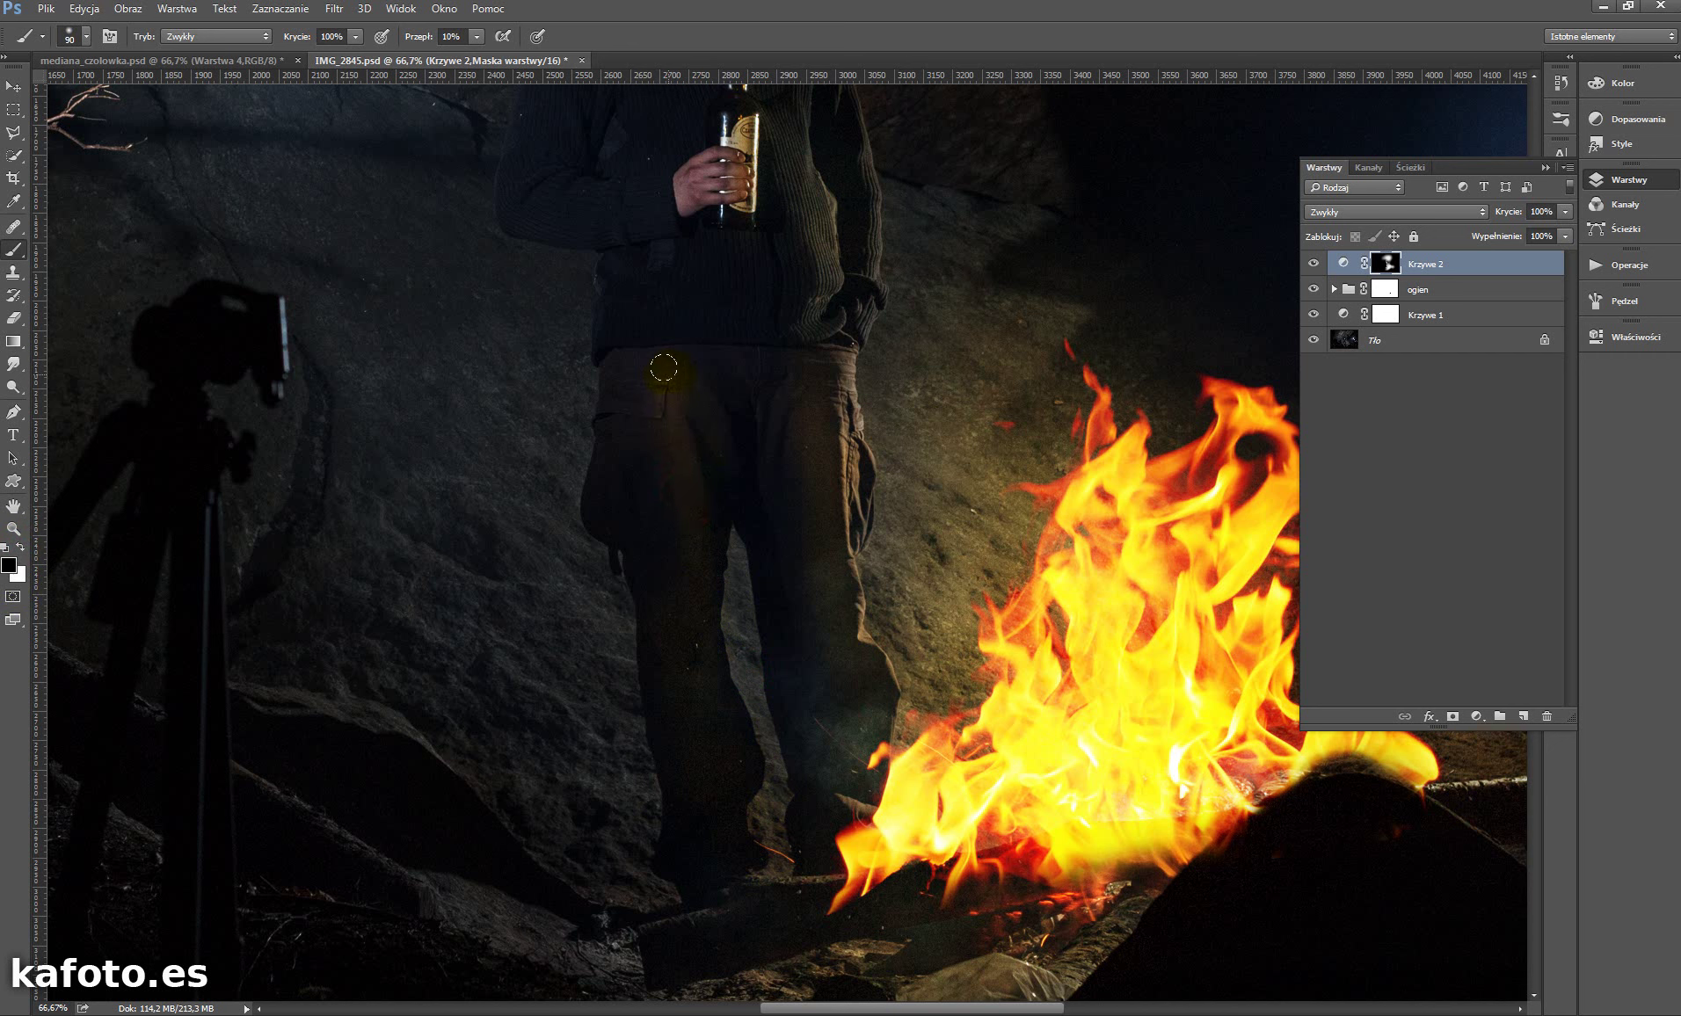
click(670, 345)
key(x)
click(352, 565)
drag(351, 565, 401, 566)
mouse_move(705, 372)
mouse_down()
mouse_move(791, 490)
mouse_move(804, 626)
mouse_up()
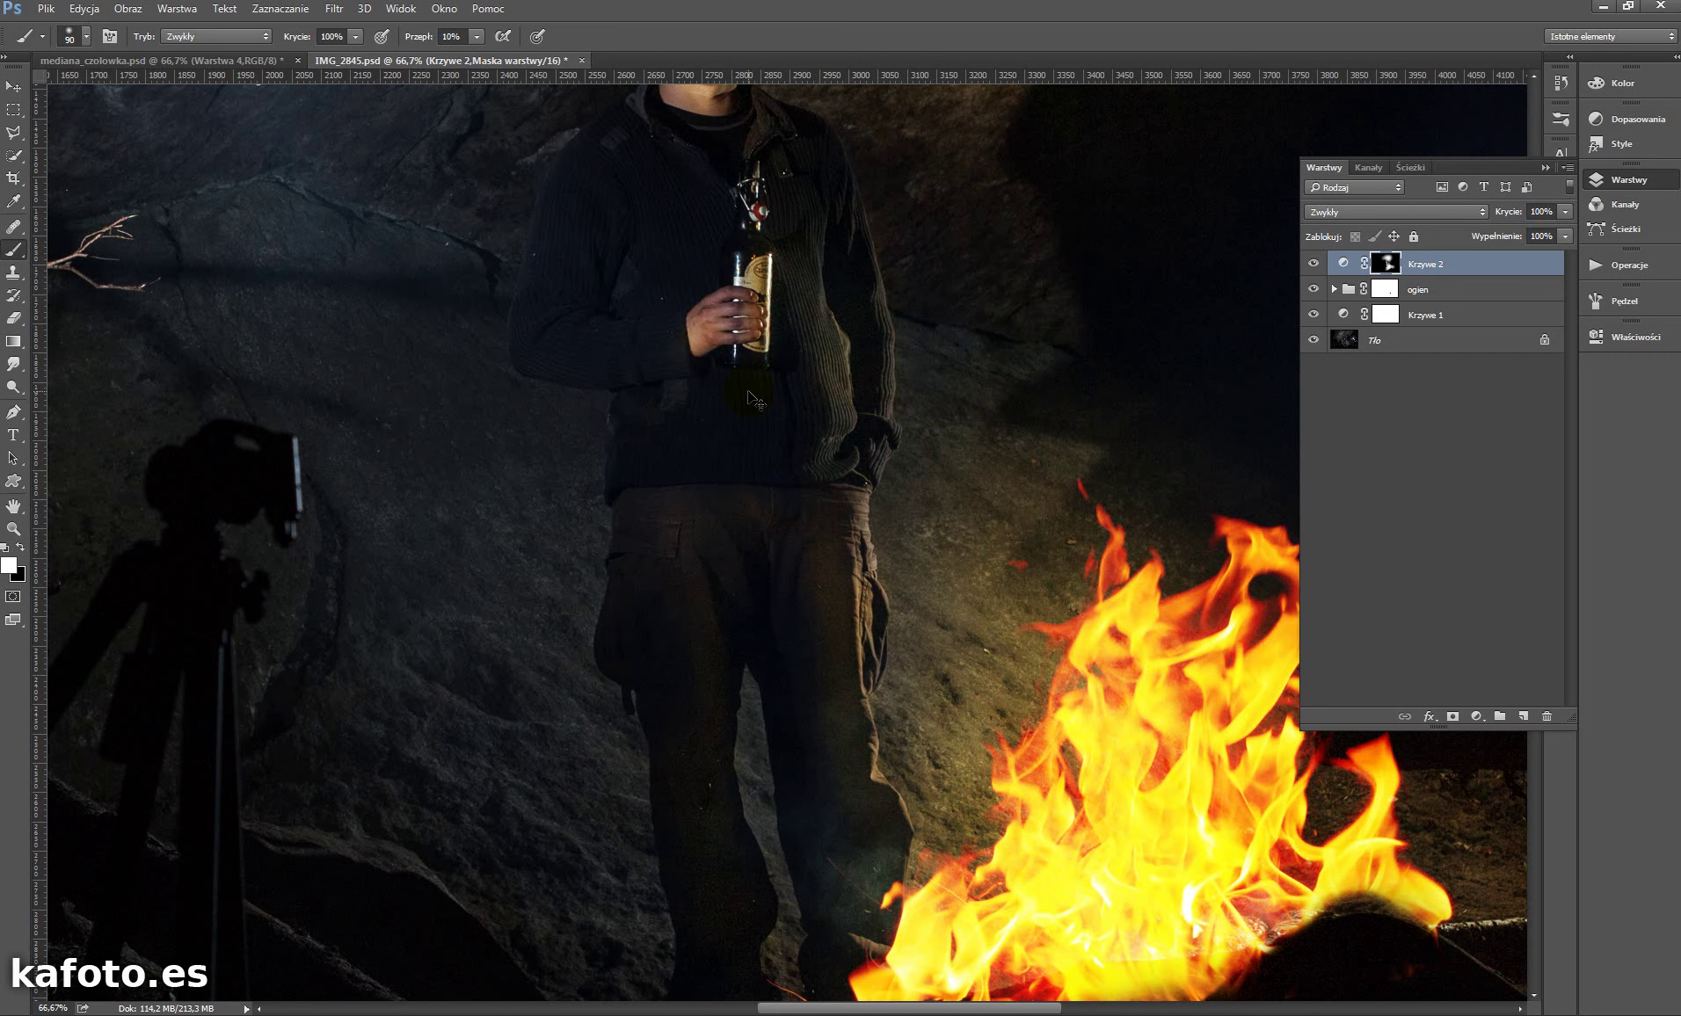
drag(748, 397, 748, 404)
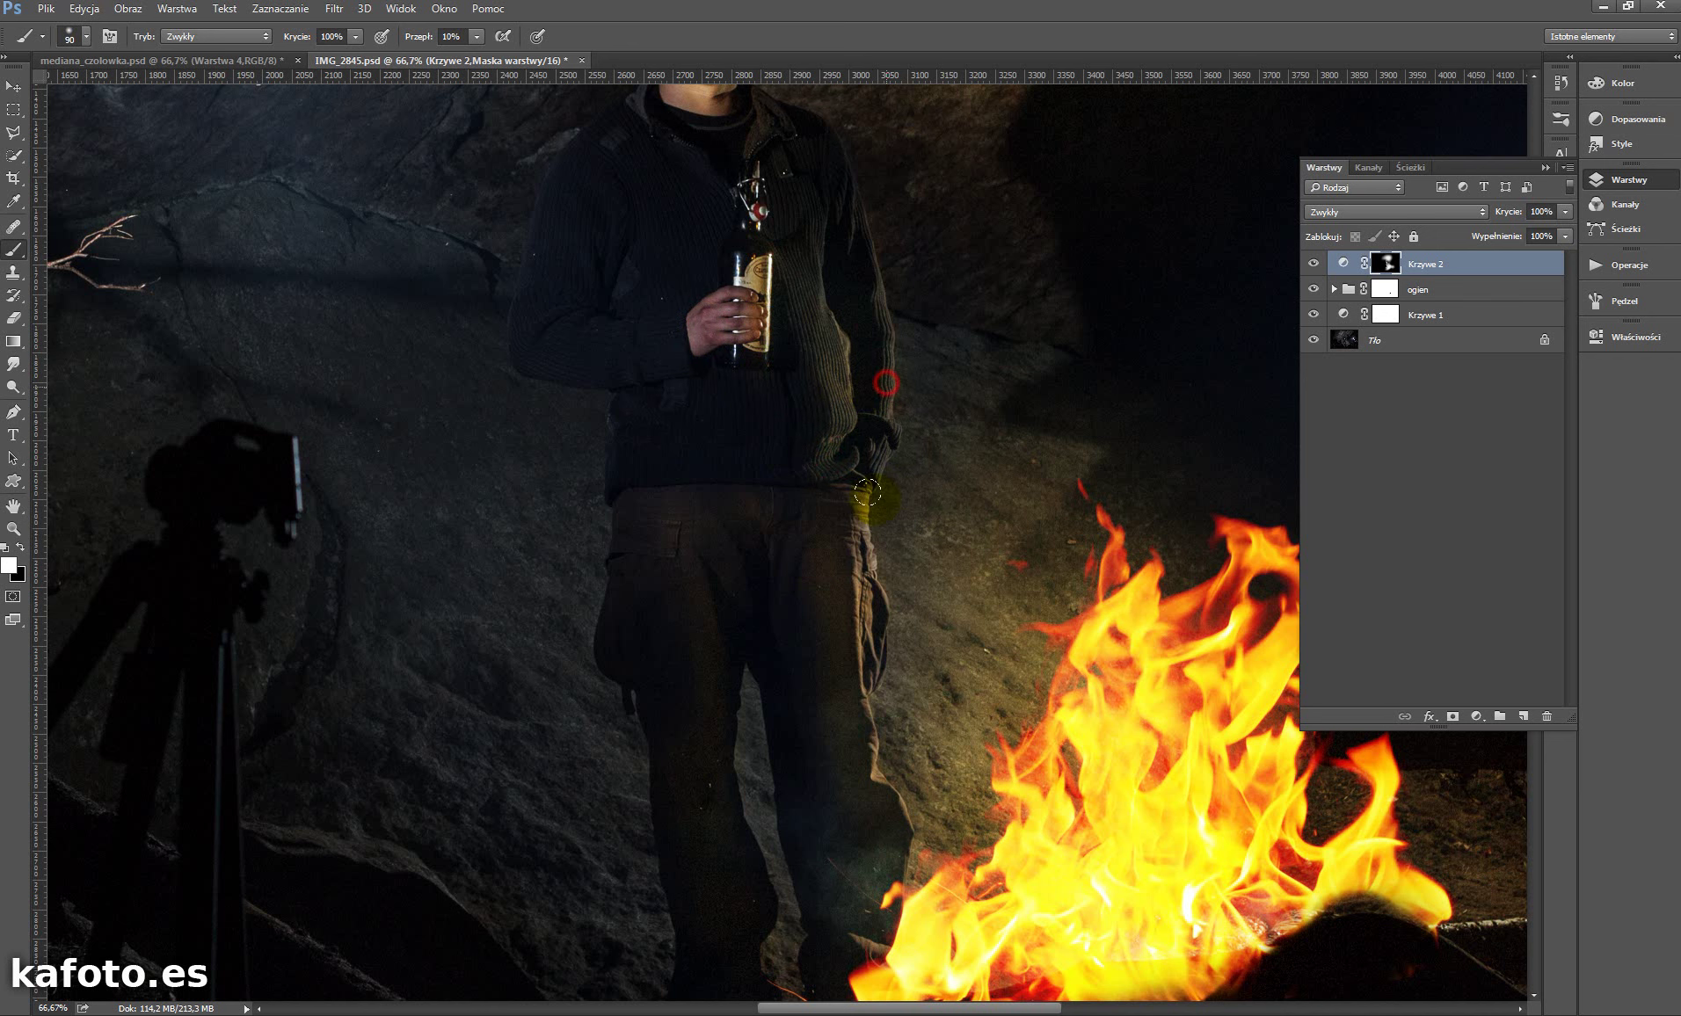
- With a 200 px brush, dab glow beside the man's leg, then add a new empty layer
drag(676, 536, 672, 655)
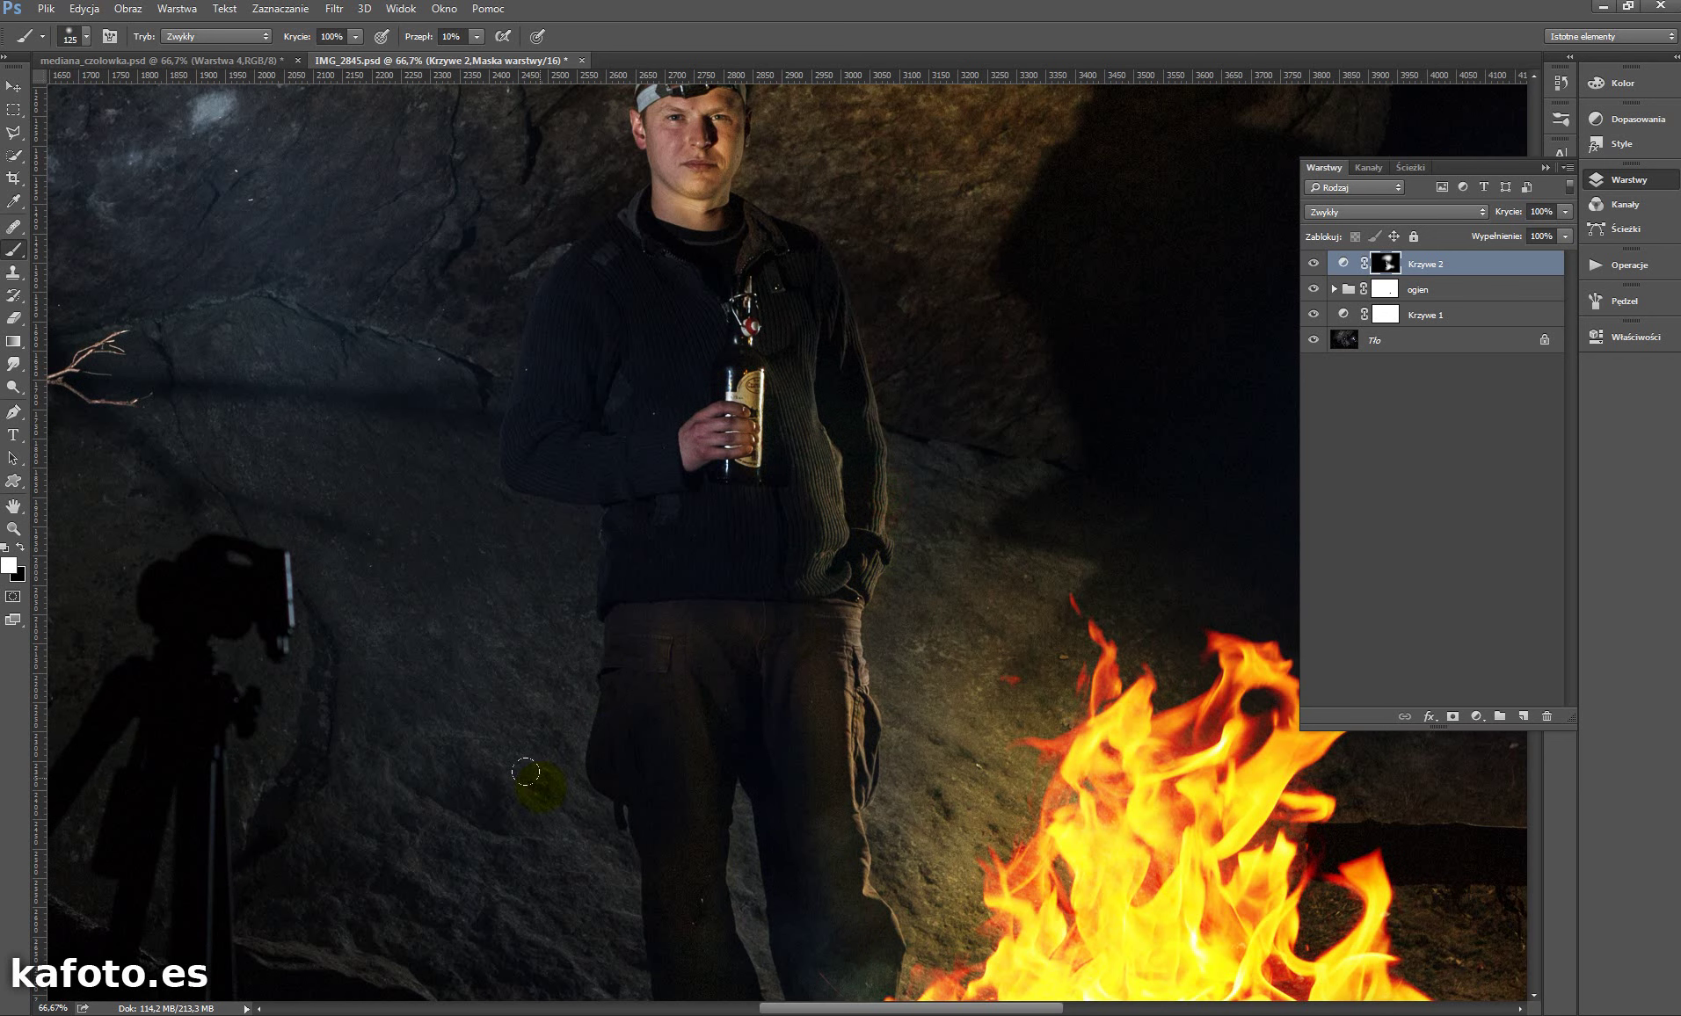
key(bracketright)
key(bracketright)
key(bracketright)
drag(567, 840, 577, 659)
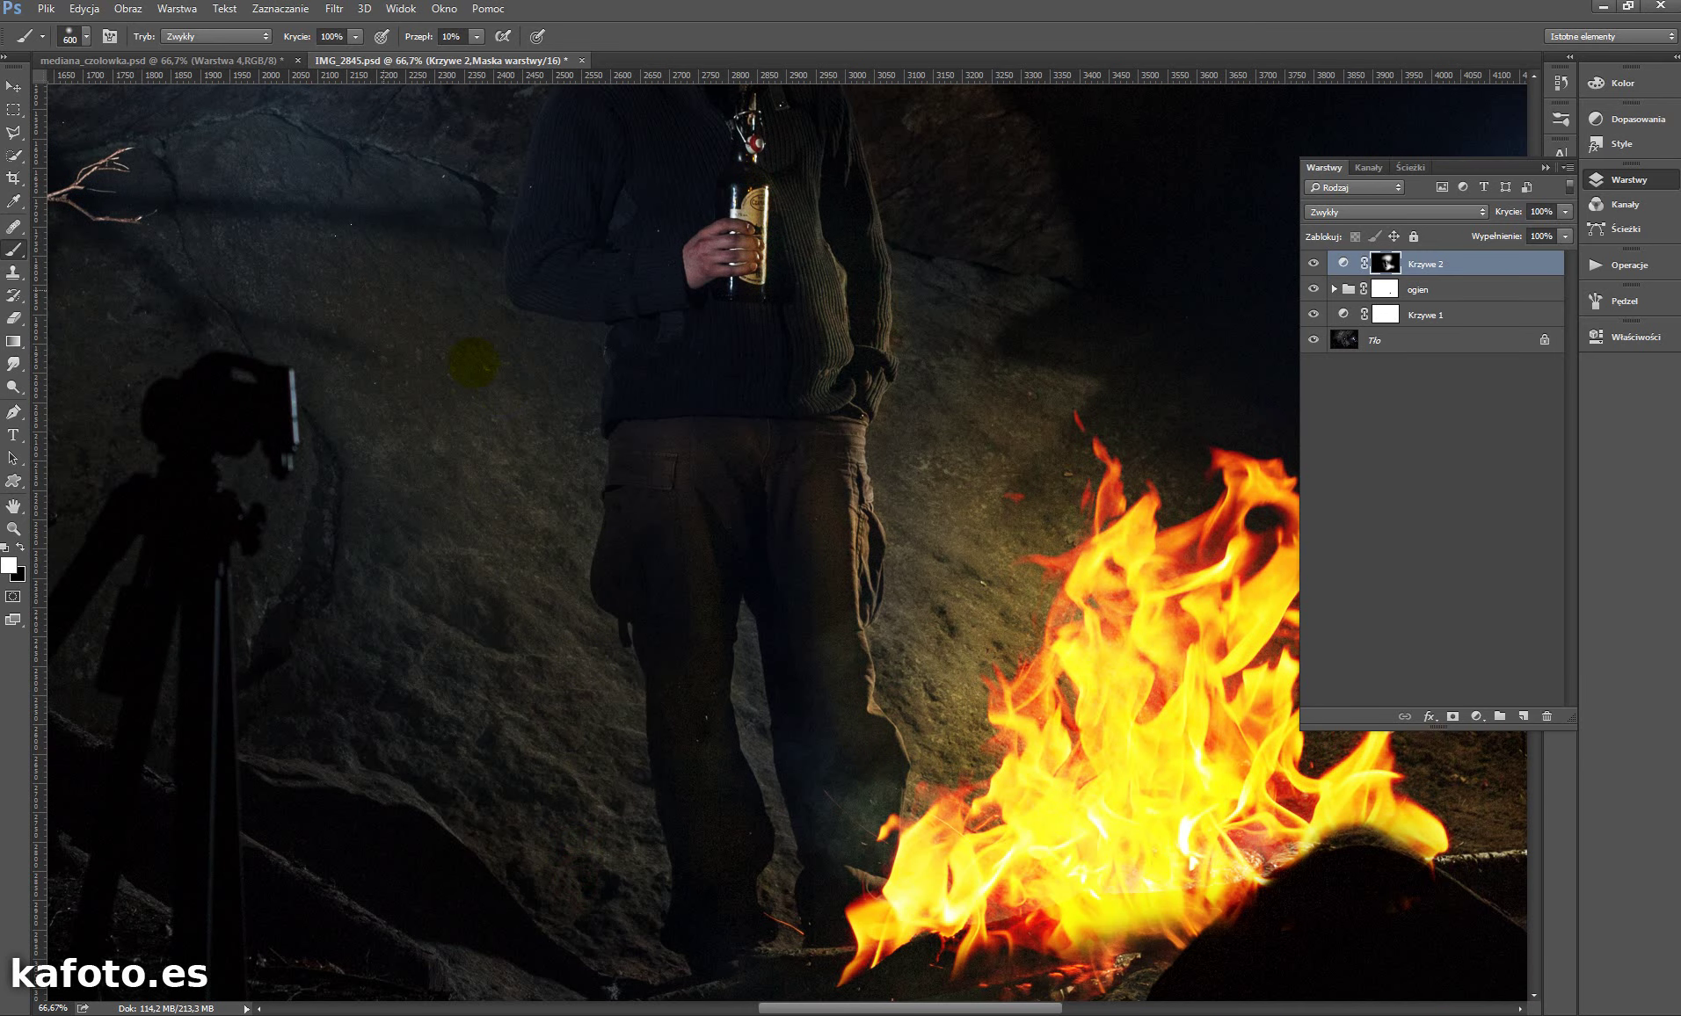
drag(404, 418, 446, 683)
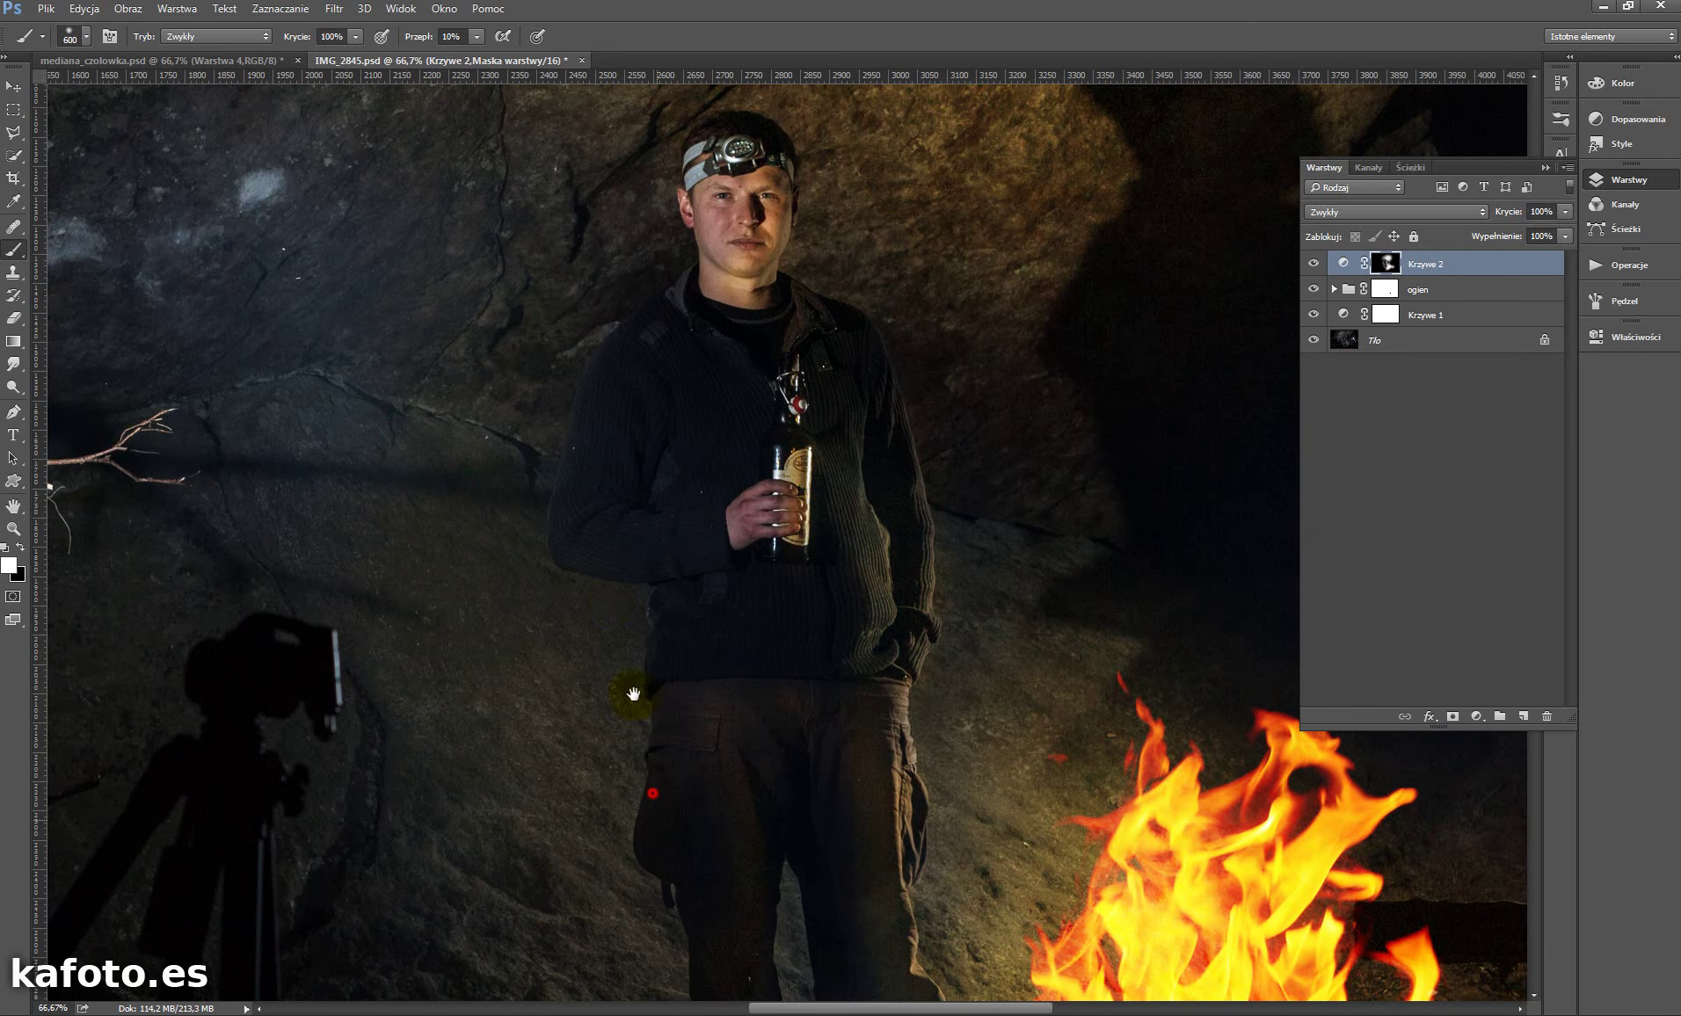
drag(615, 694, 563, 487)
key(ctrl+minus)
key(ctrl+minus)
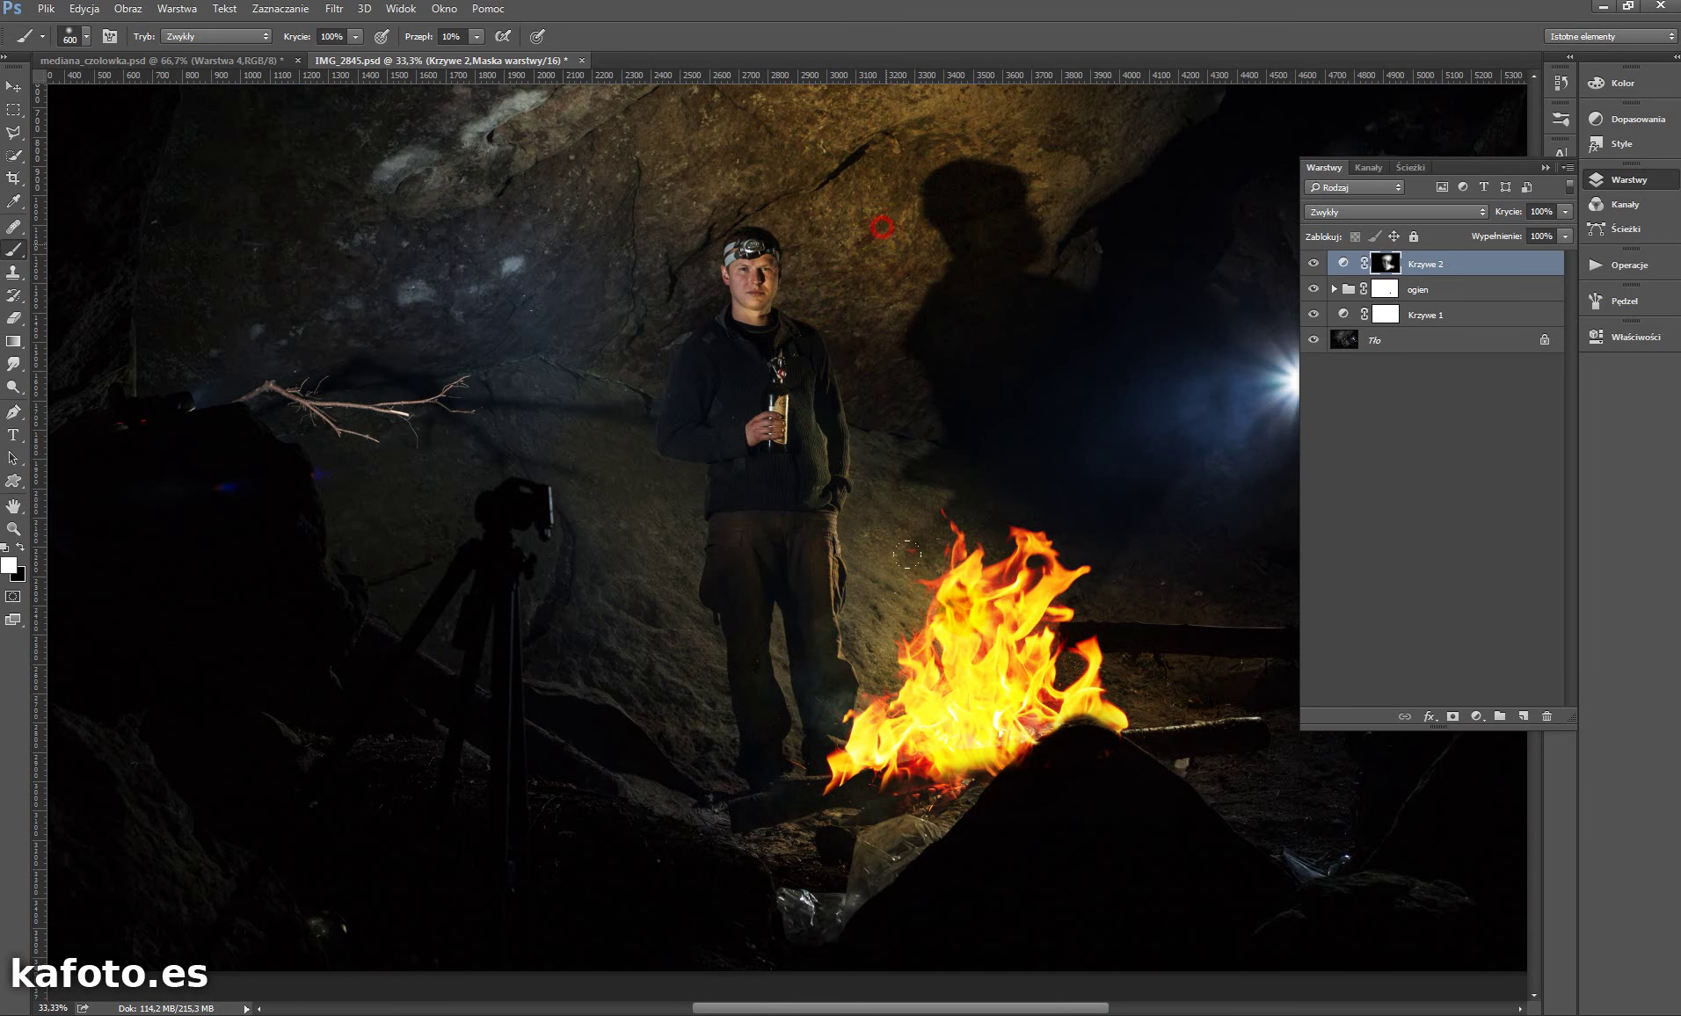
click(847, 543)
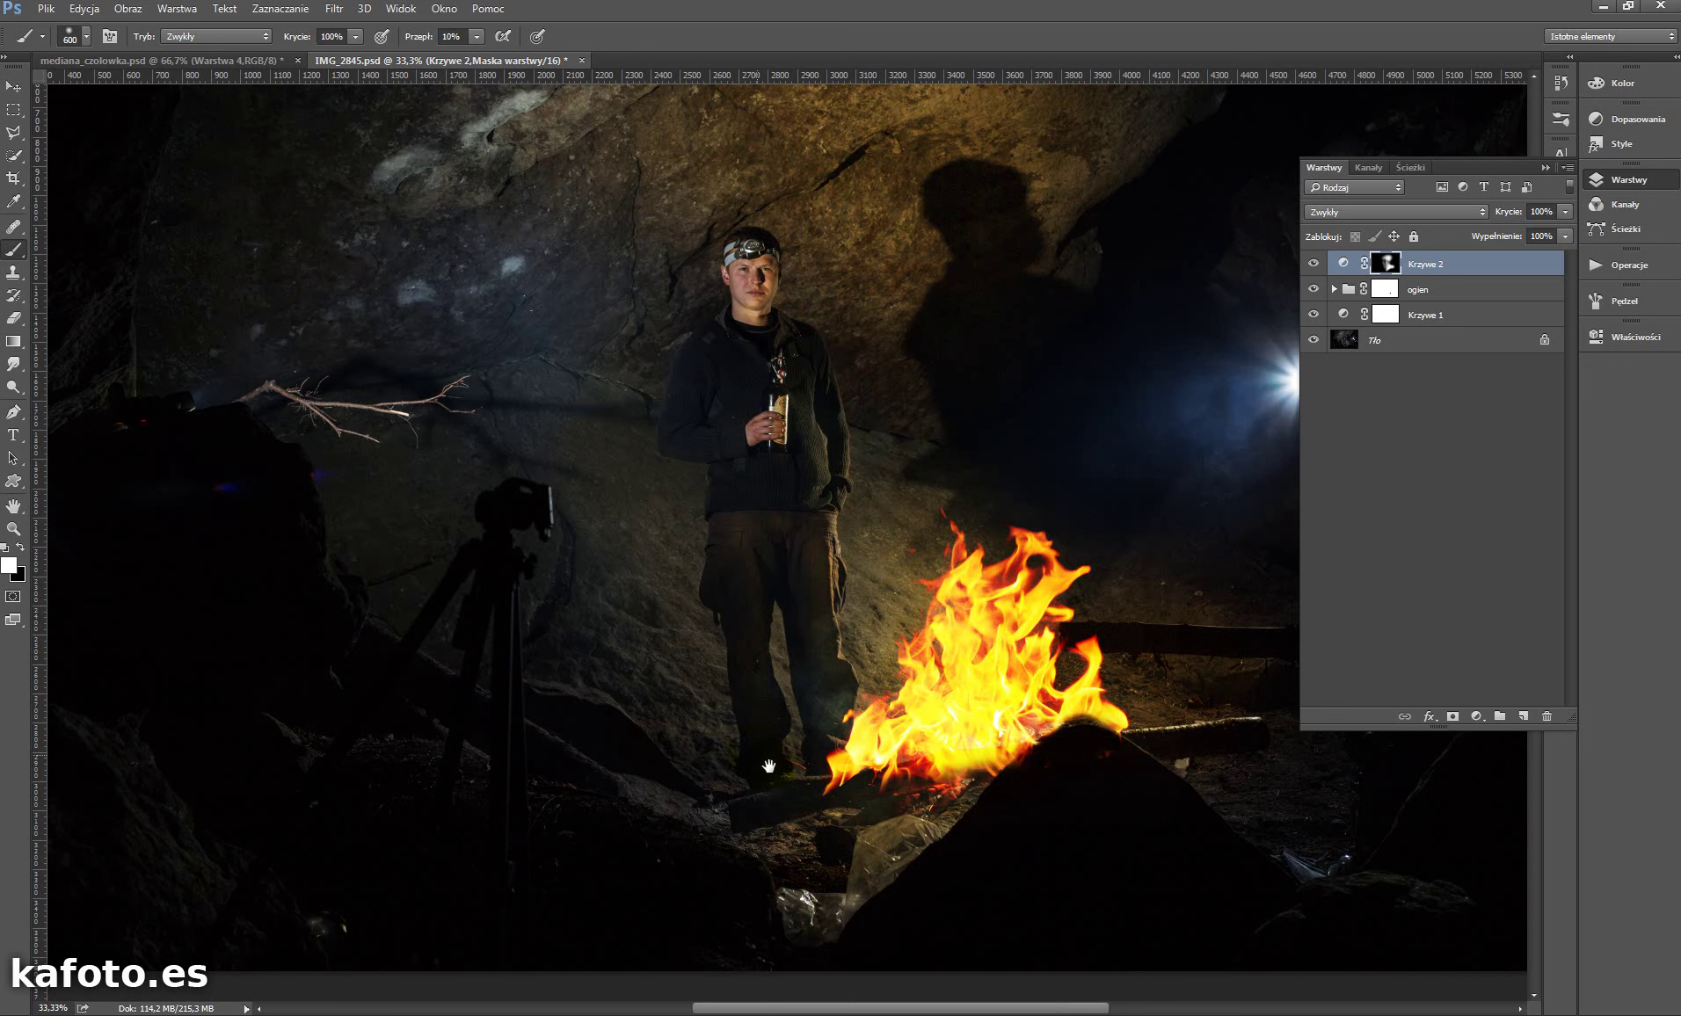
drag(769, 769, 612, 694)
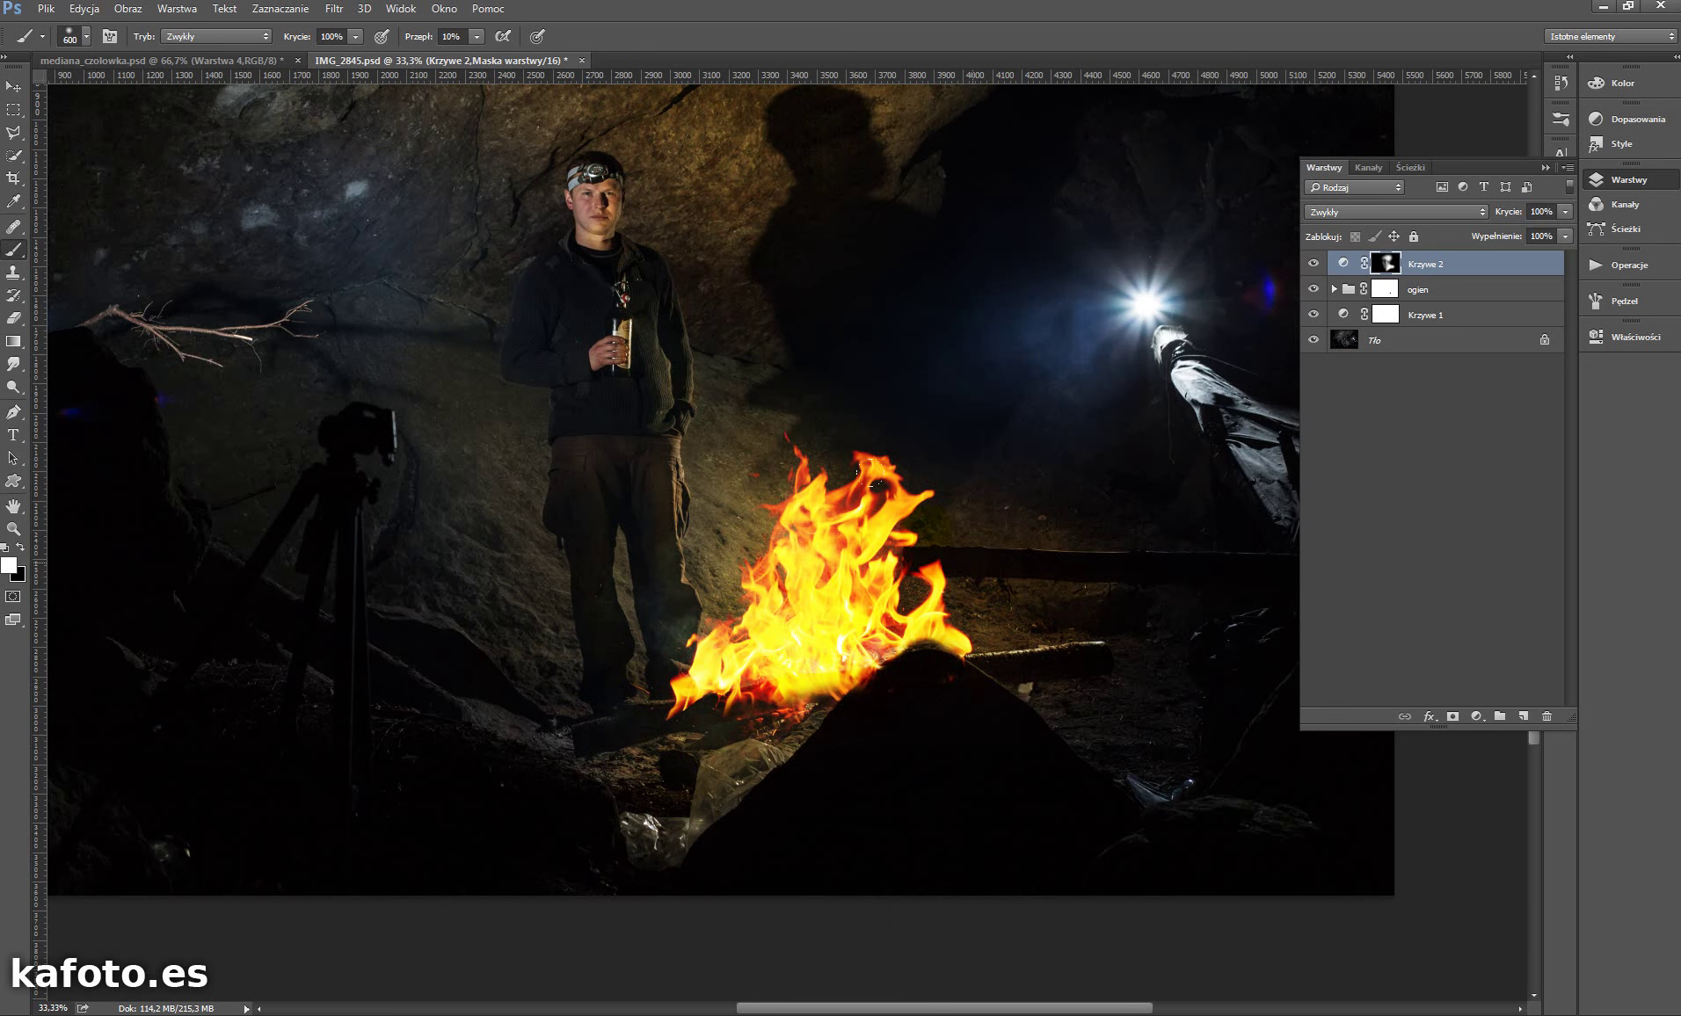
drag(1332, 262, 1523, 719)
- On new layer Warstwa 1, paint pale yellow fff9c3 over the fire at 1% flow
click(1524, 719)
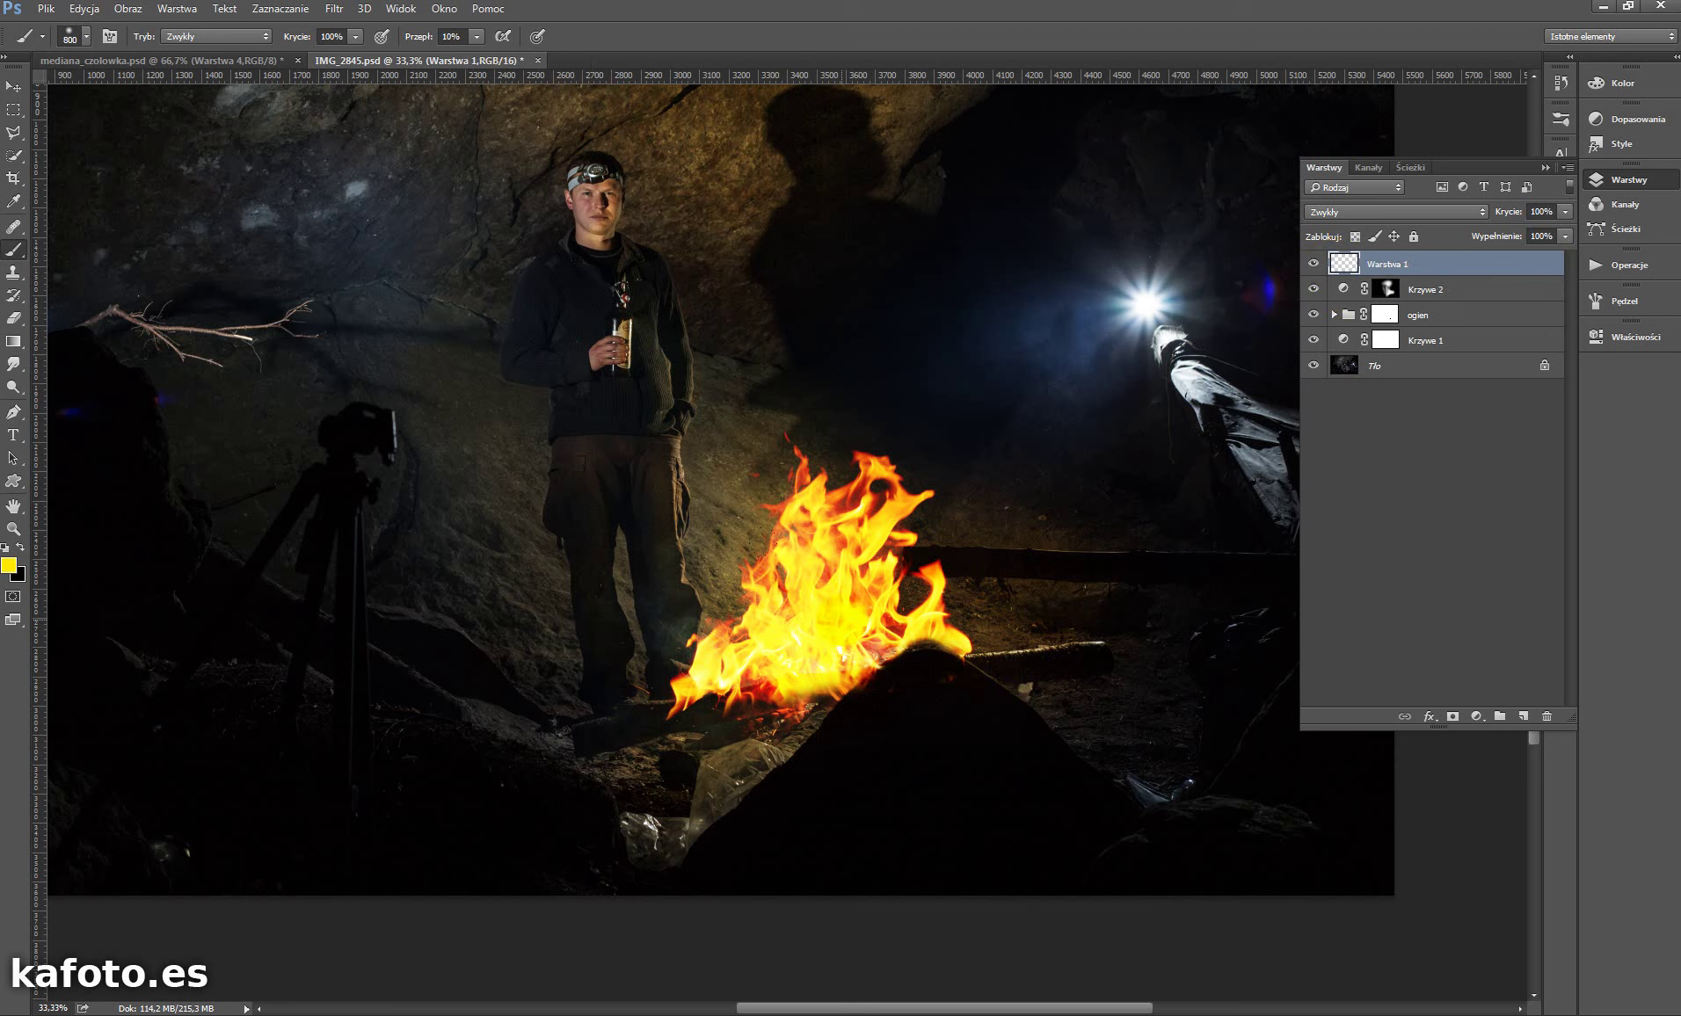
key(bracketright)
key(bracketright)
key(bracketright)
key(bracketright)
key(bracketright)
drag(420, 36, 386, 36)
click(9, 564)
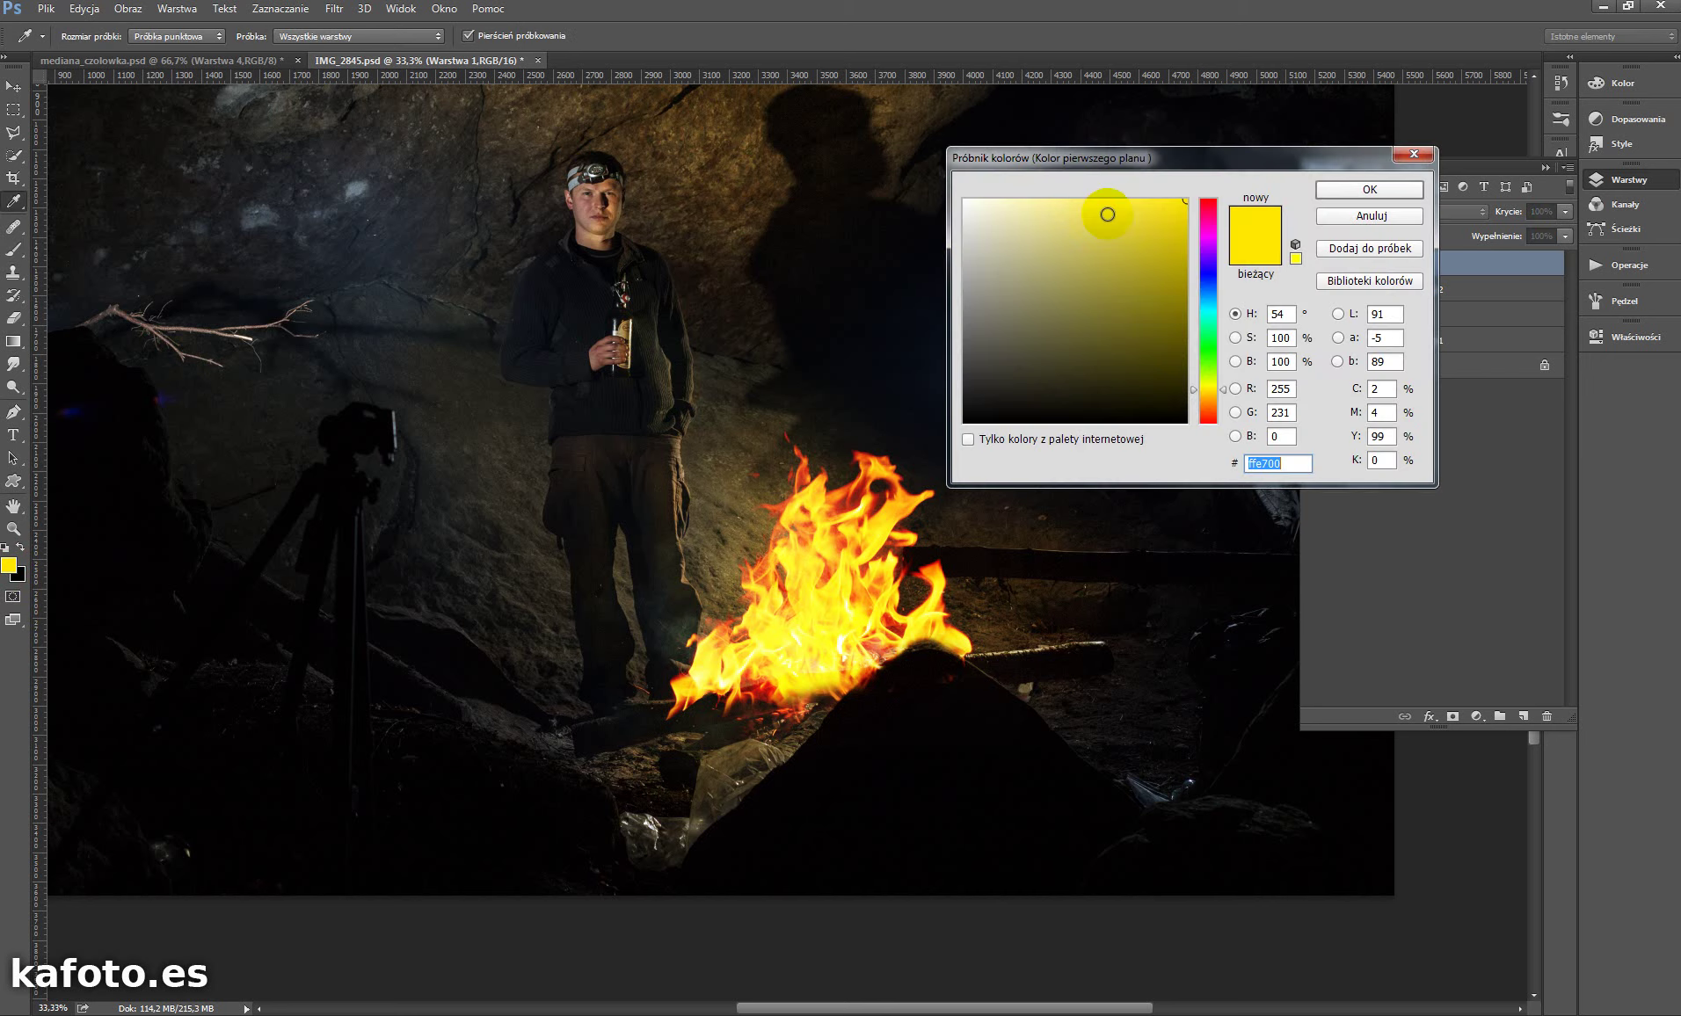
mouse_move(1143, 198)
mouse_down()
mouse_move(1015, 197)
mouse_move(1029, 195)
mouse_up()
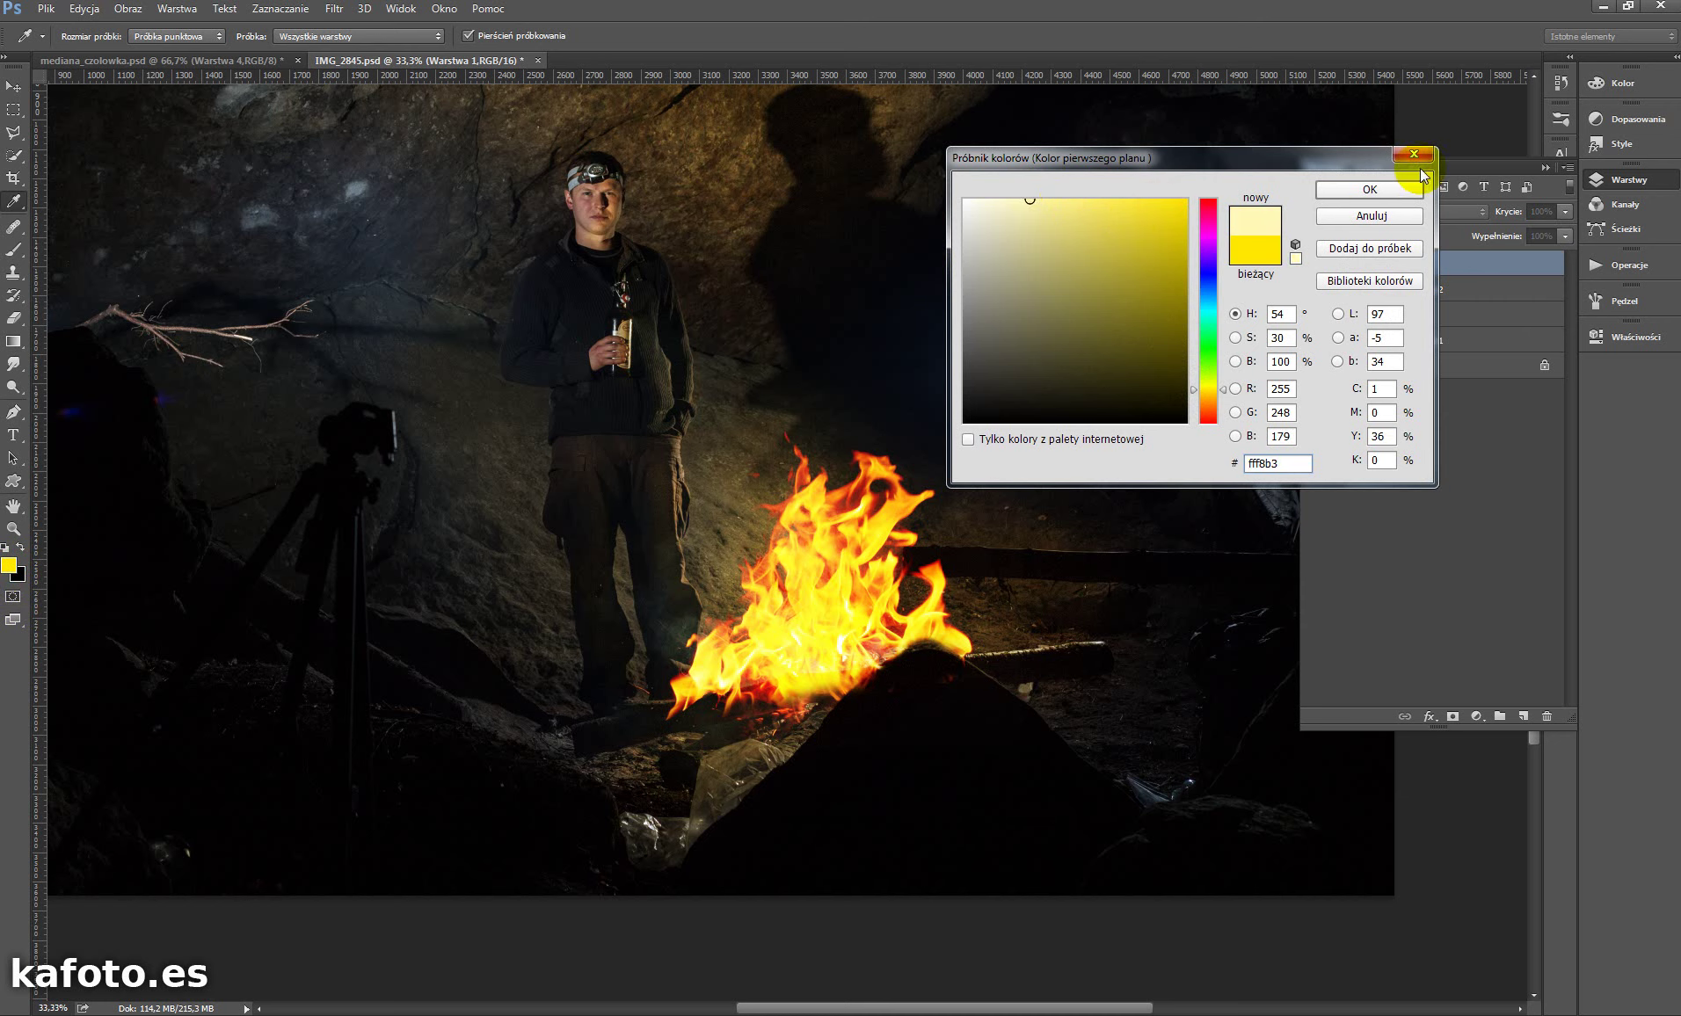
click(1394, 187)
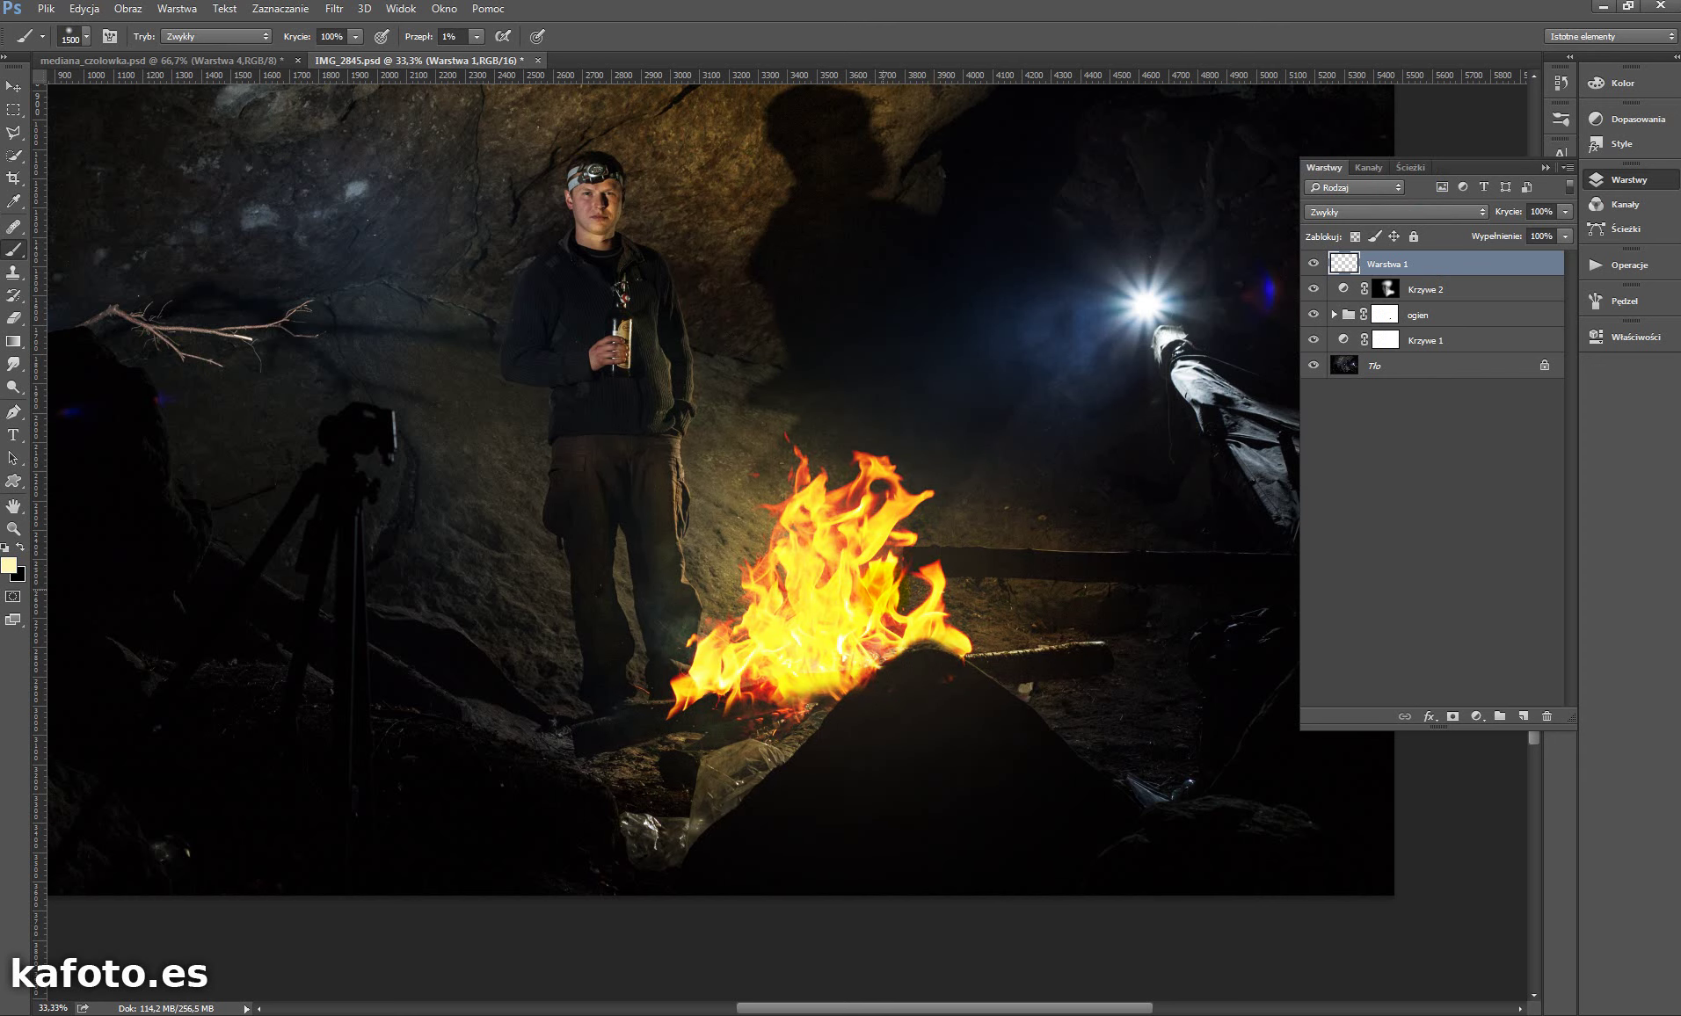
key(bracketleft)
key(bracketleft)
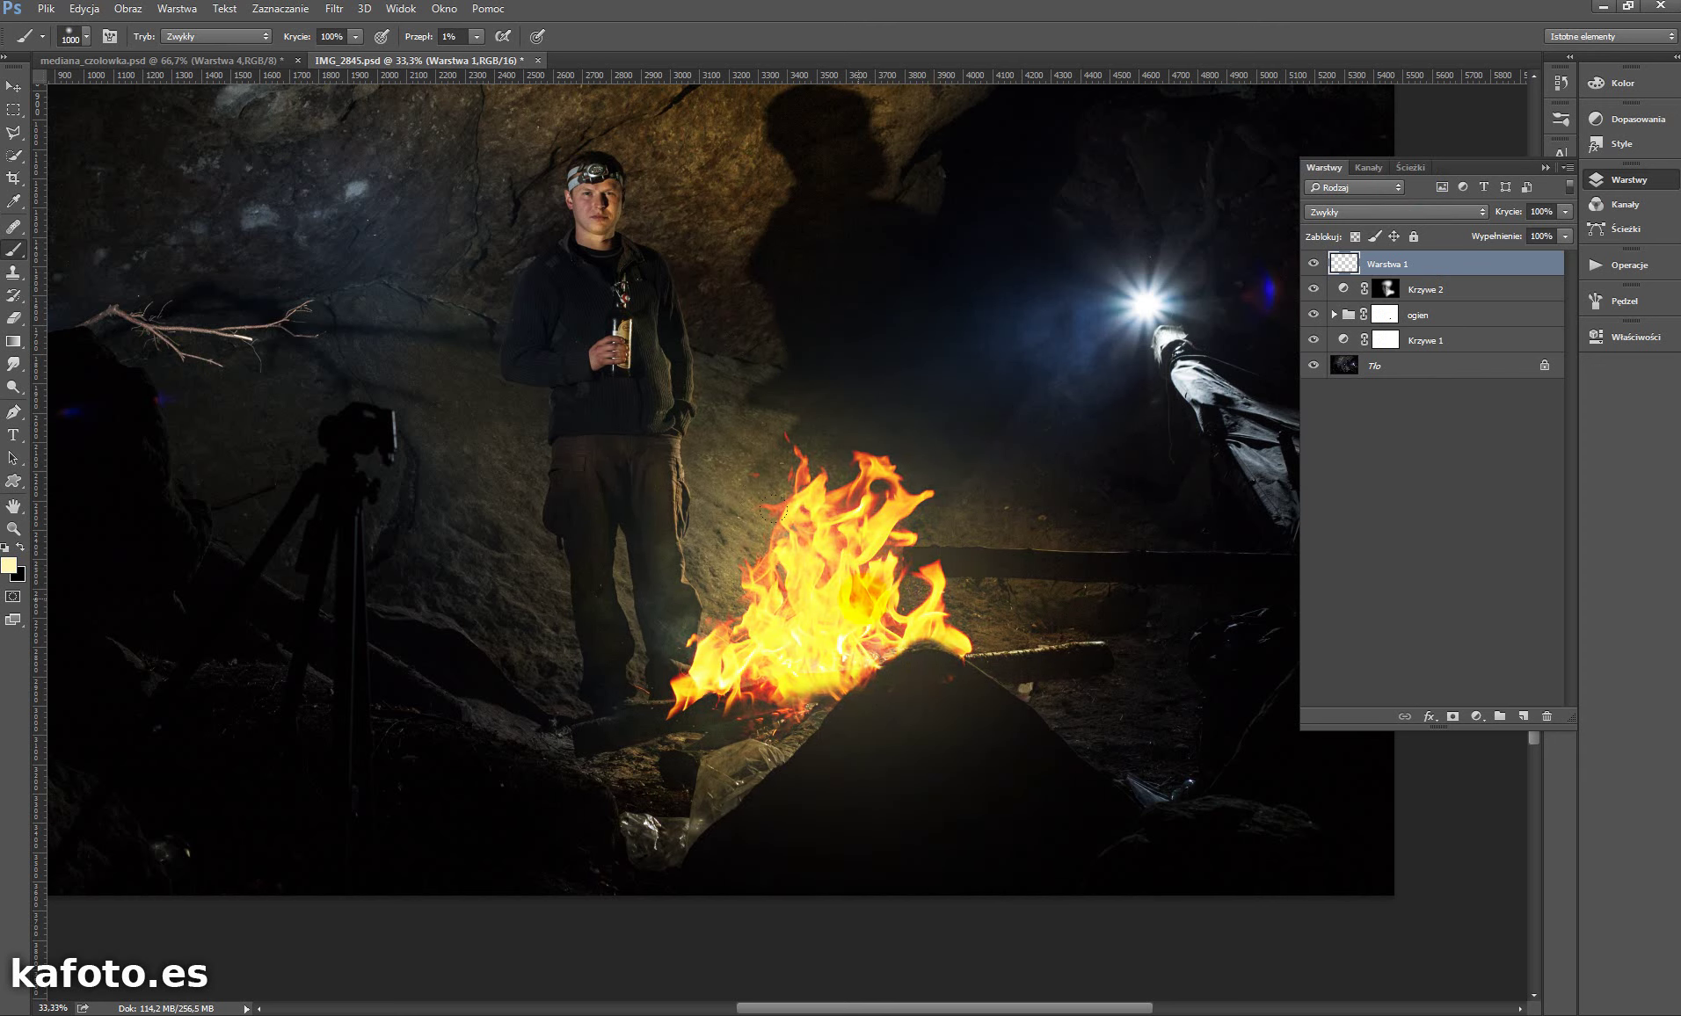
key(bracketleft)
key(bracketleft)
key(bracketleft)
mouse_move(806, 647)
mouse_down()
mouse_move(773, 614)
mouse_move(681, 655)
mouse_up()
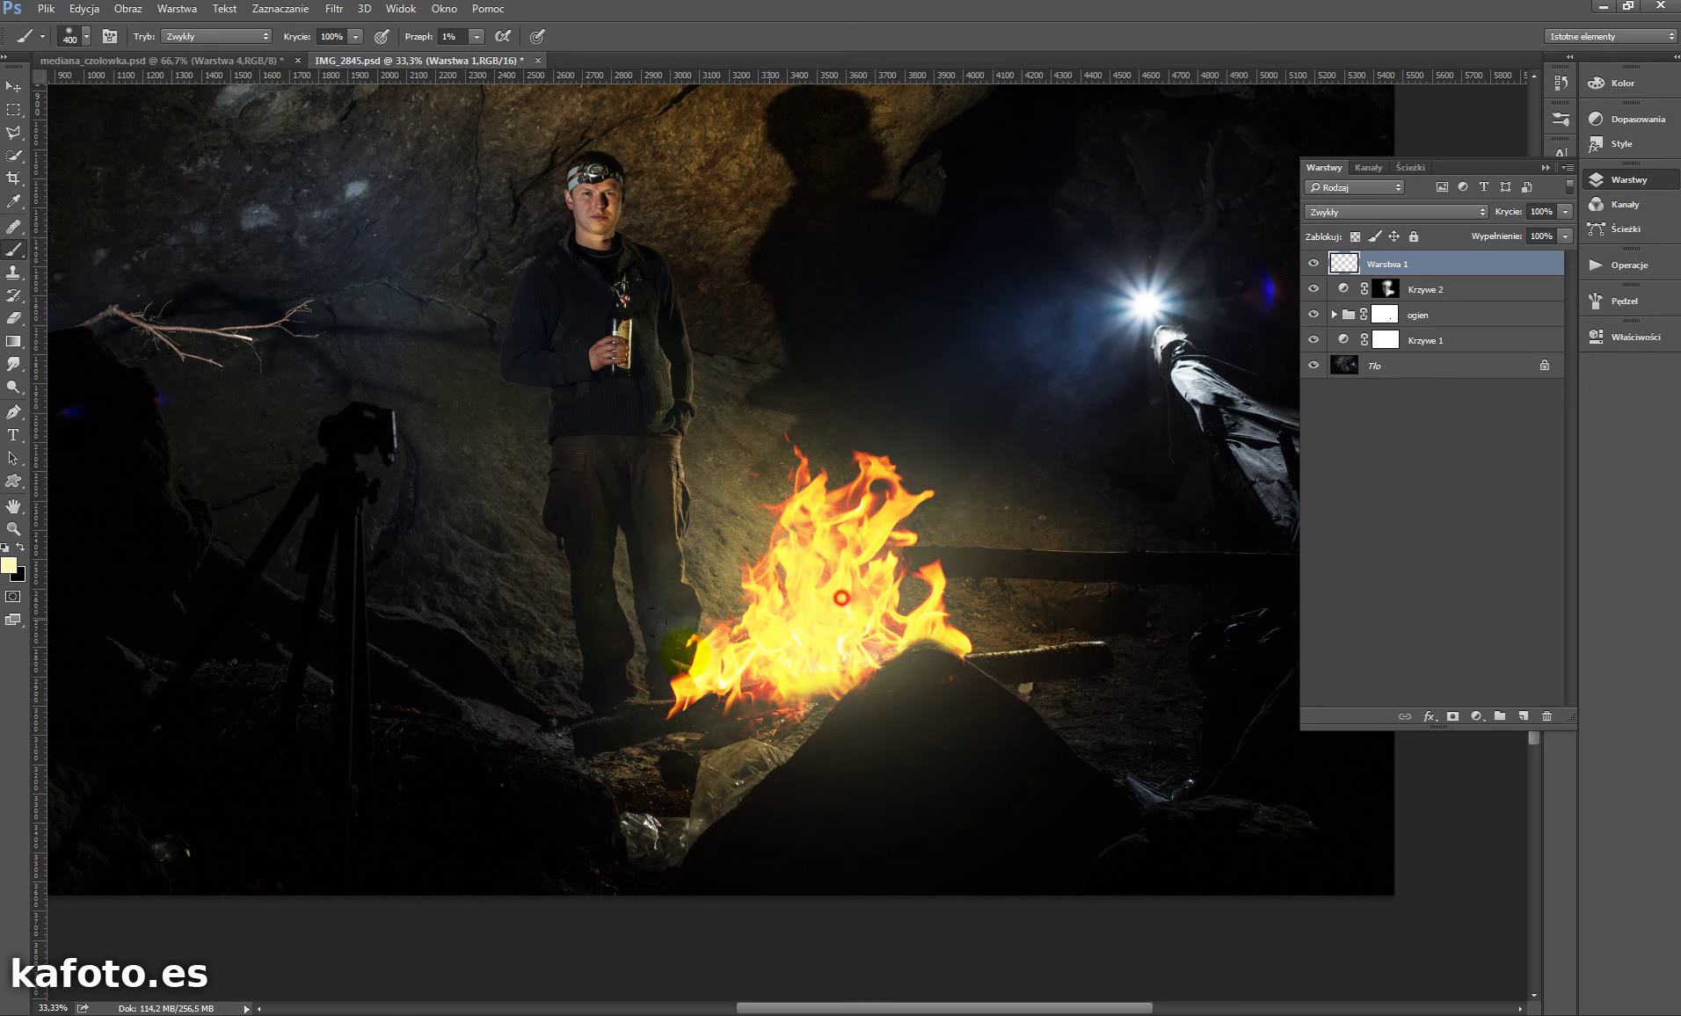
- Set the Warstwa 1 glow layer to Screen (Ekran) blending at 57% opacity
key(bracketright)
key(bracketright)
key(bracketright)
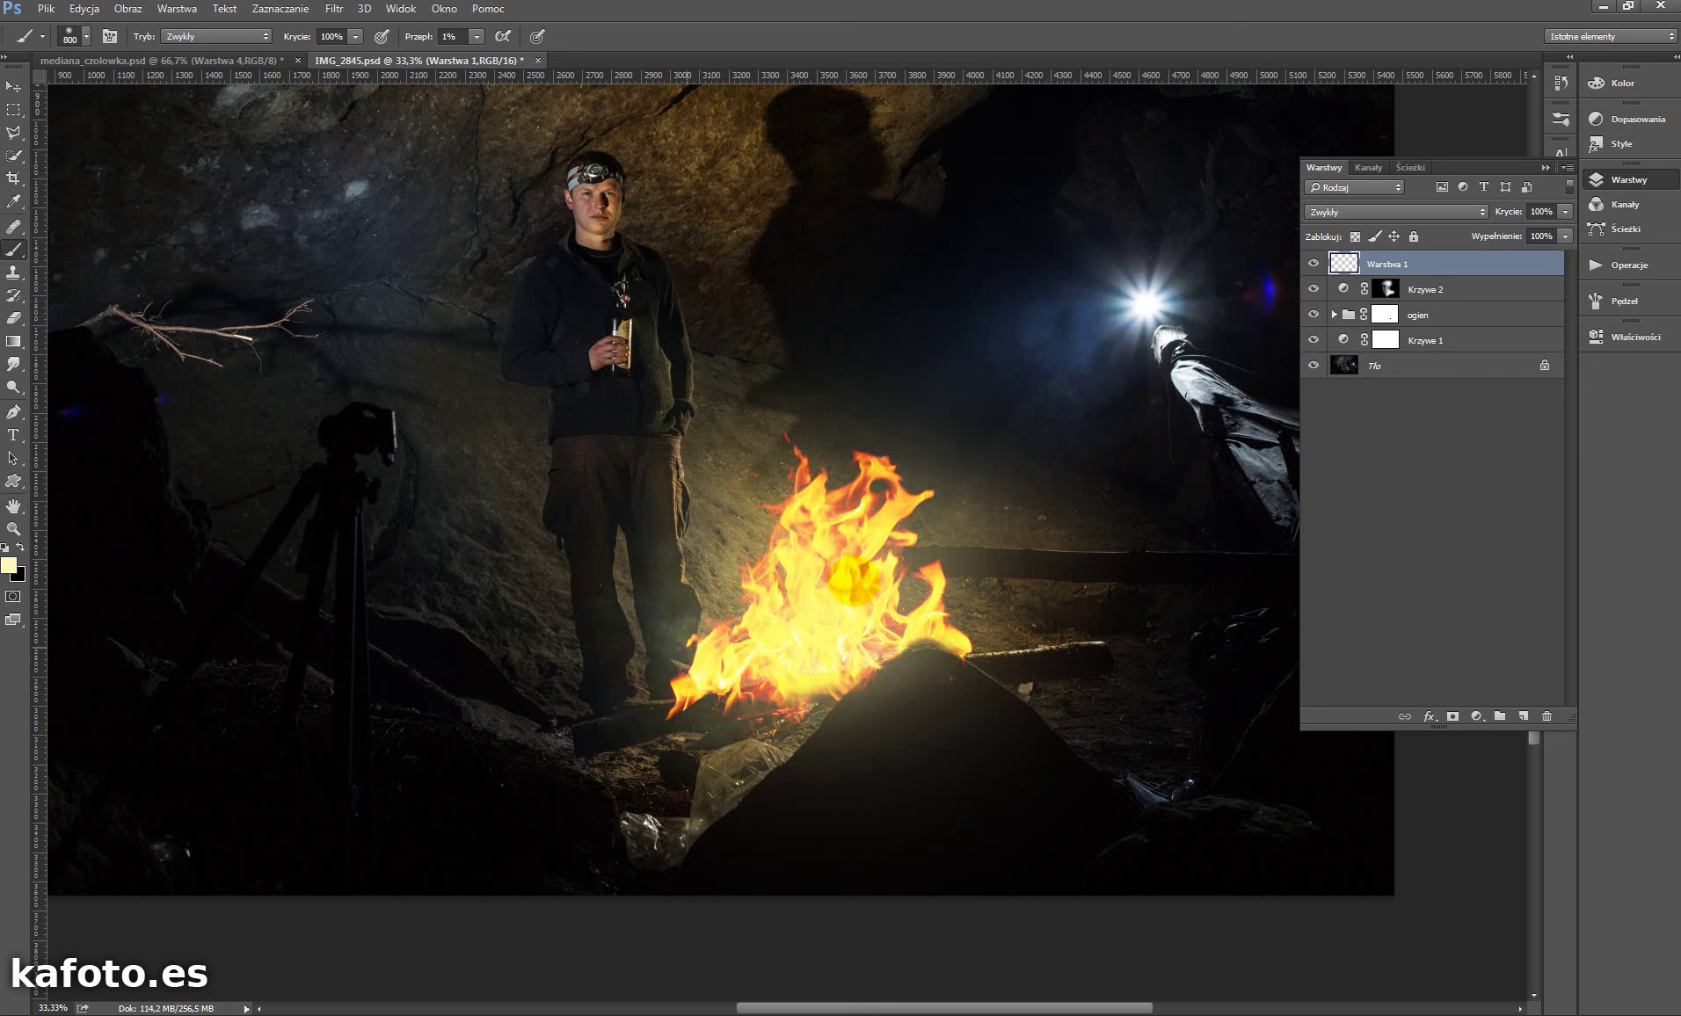
click(1378, 213)
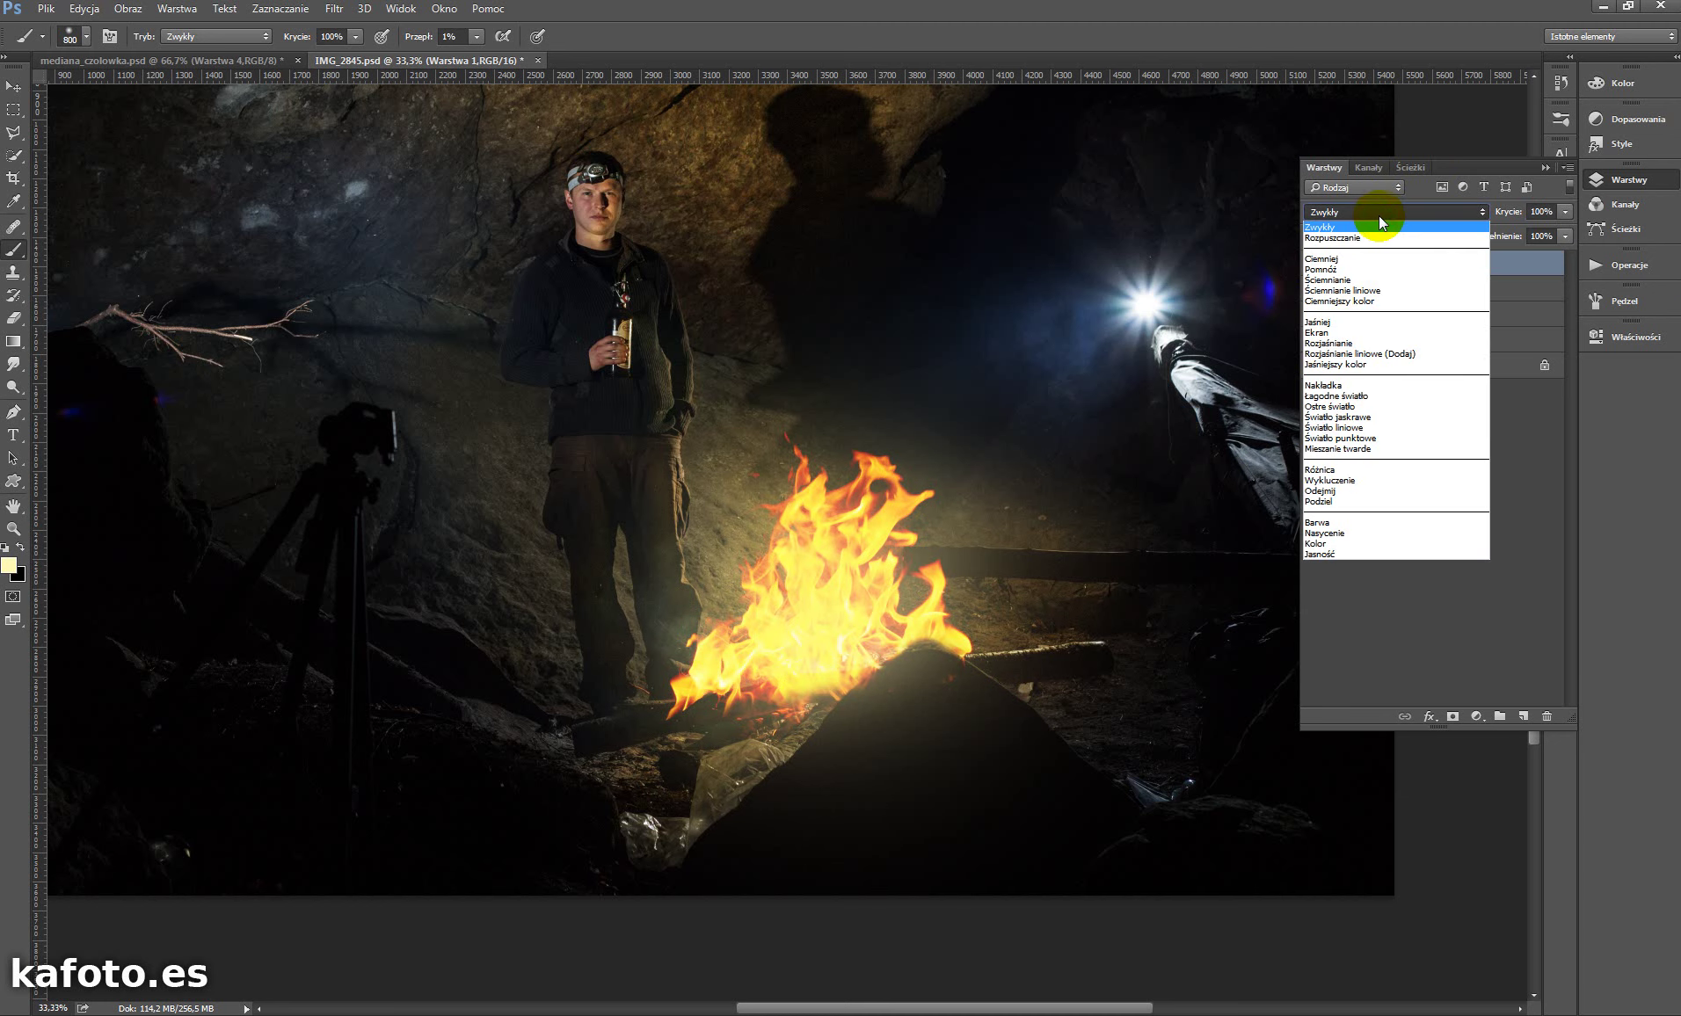
click(1358, 332)
mouse_move(1508, 213)
mouse_down()
mouse_move(1462, 219)
mouse_move(1479, 220)
mouse_up()
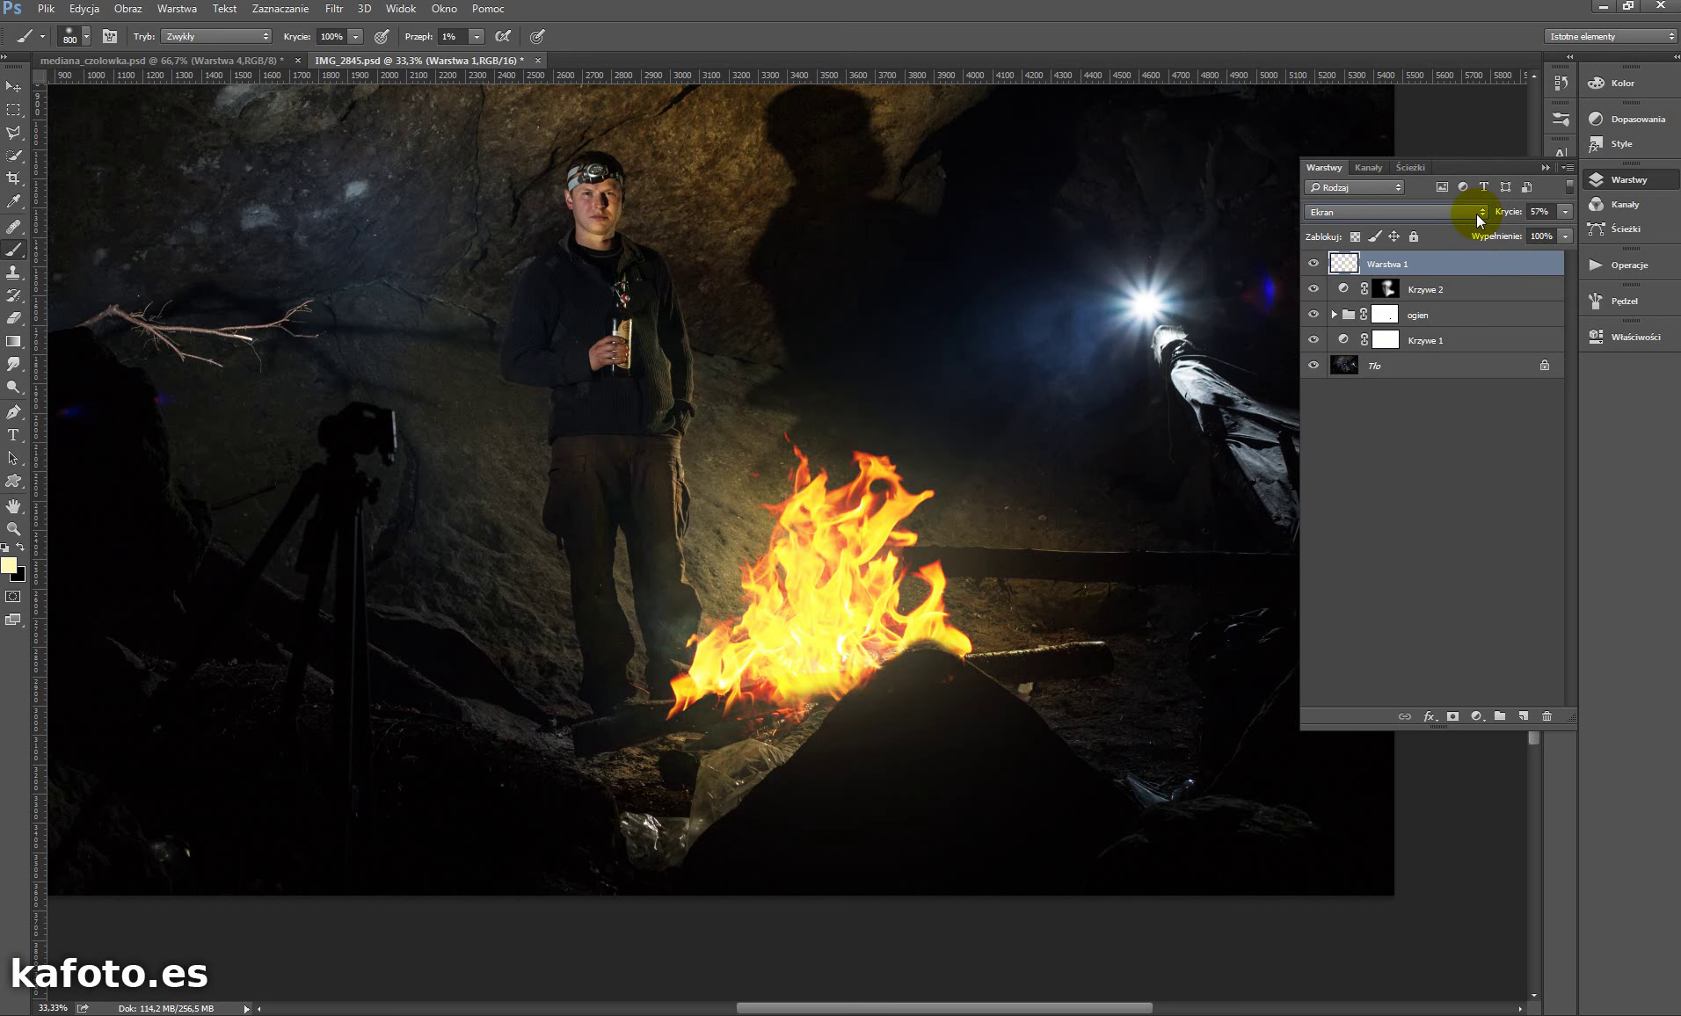
key(ctrl+minus)
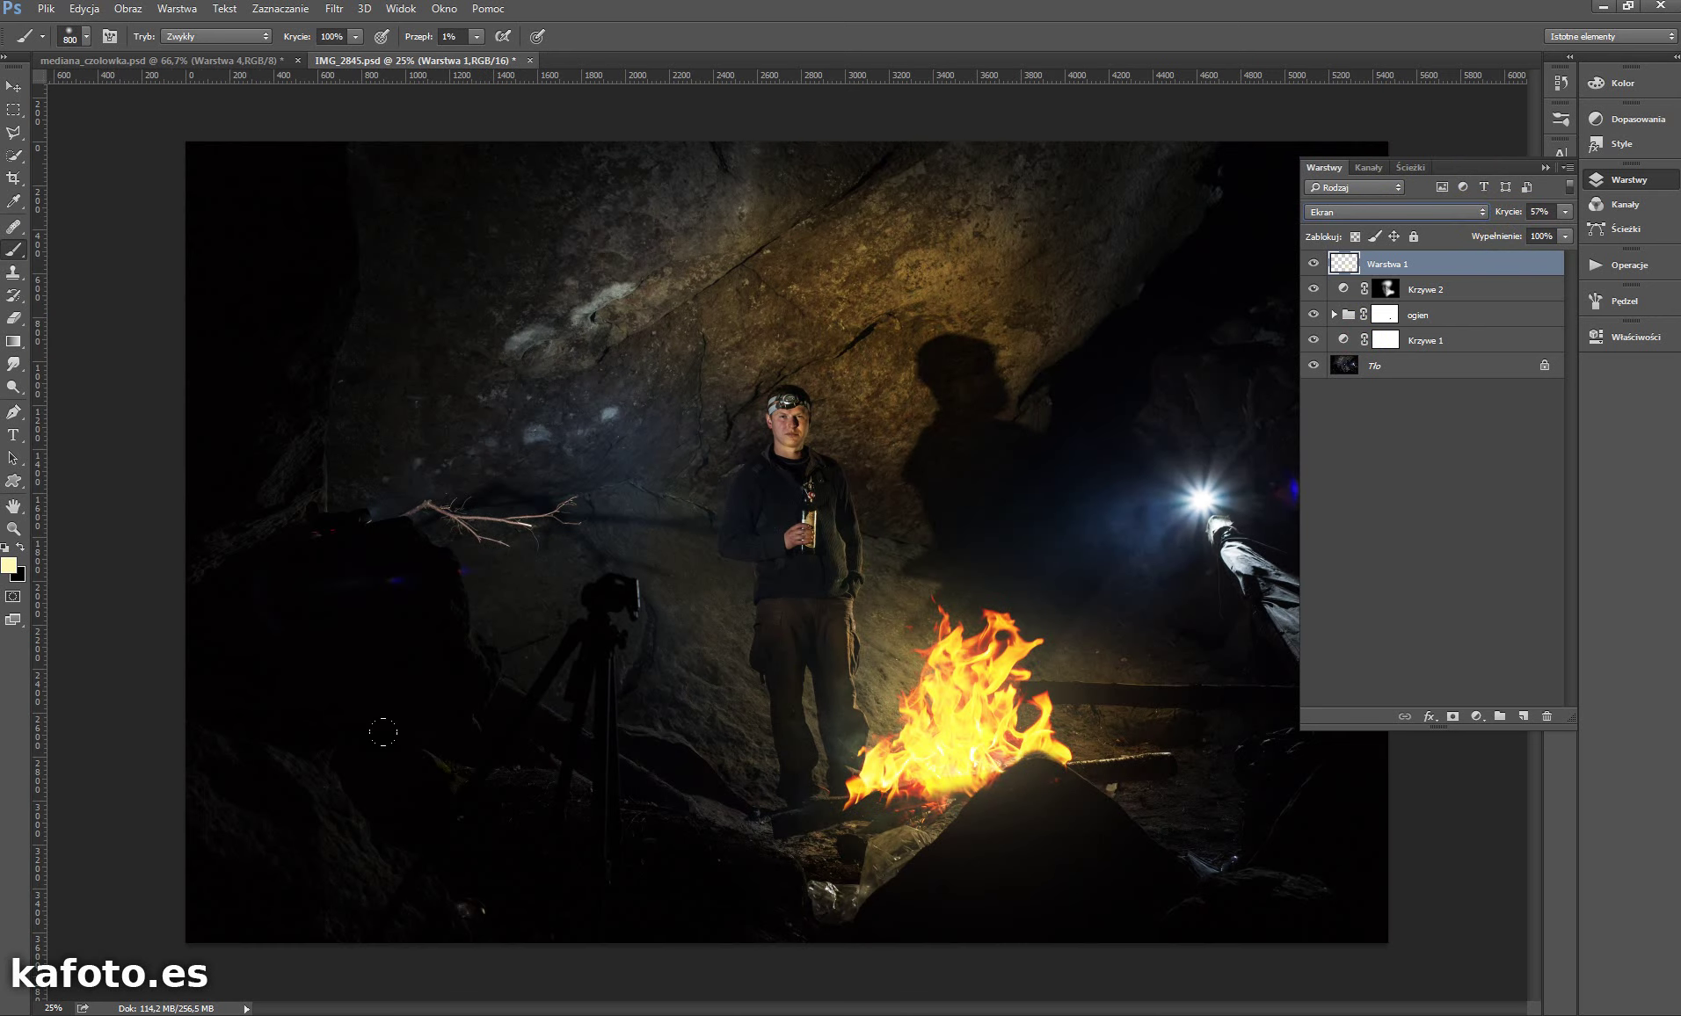
- Dab faint glow left of the legs, then preview url.jpg from the ogien folder
click(726, 601)
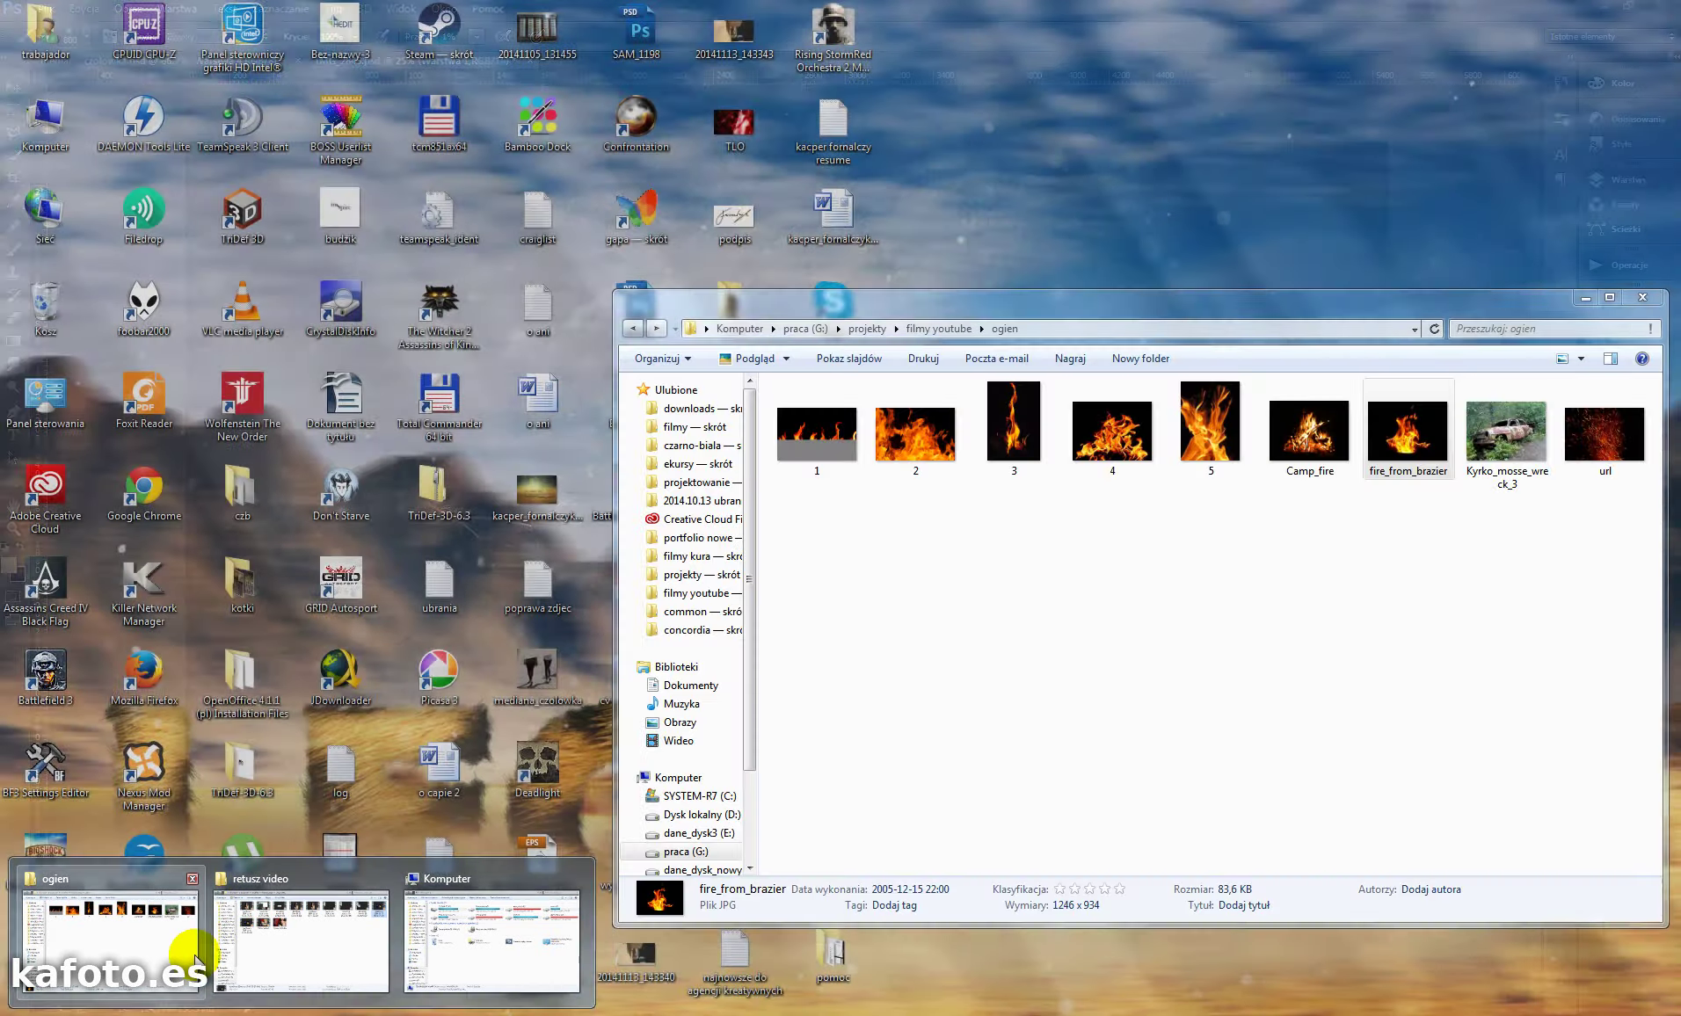
click(110, 940)
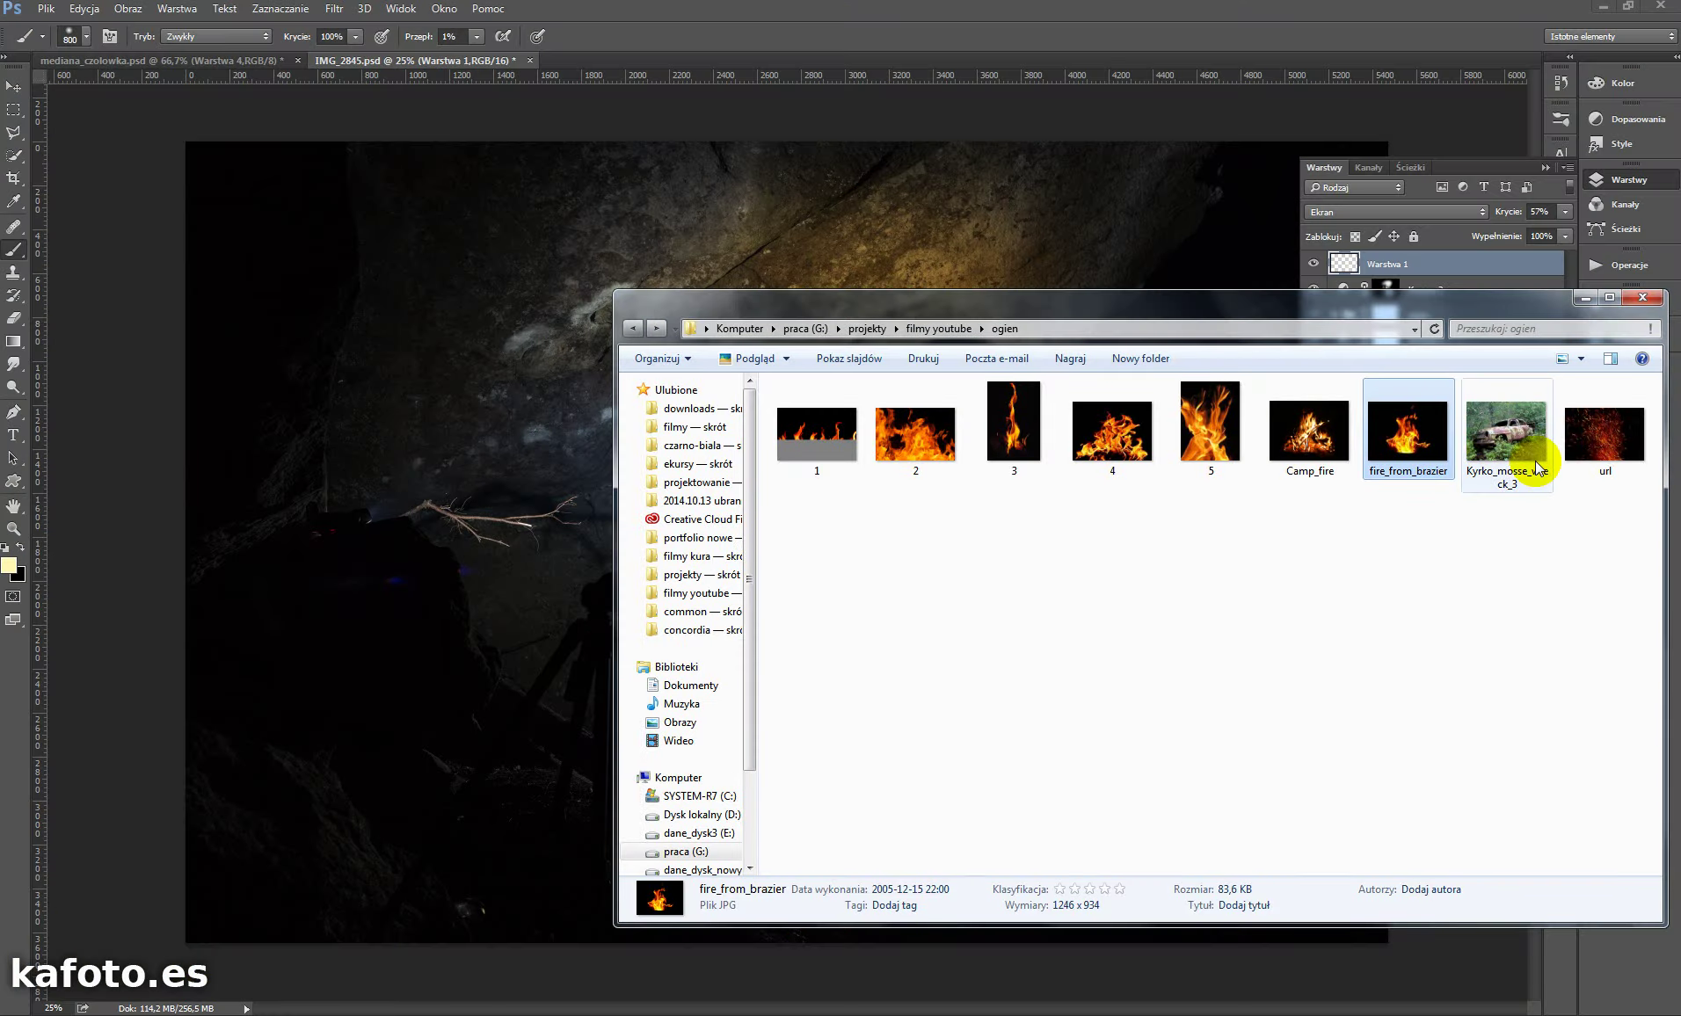
double_click(1592, 445)
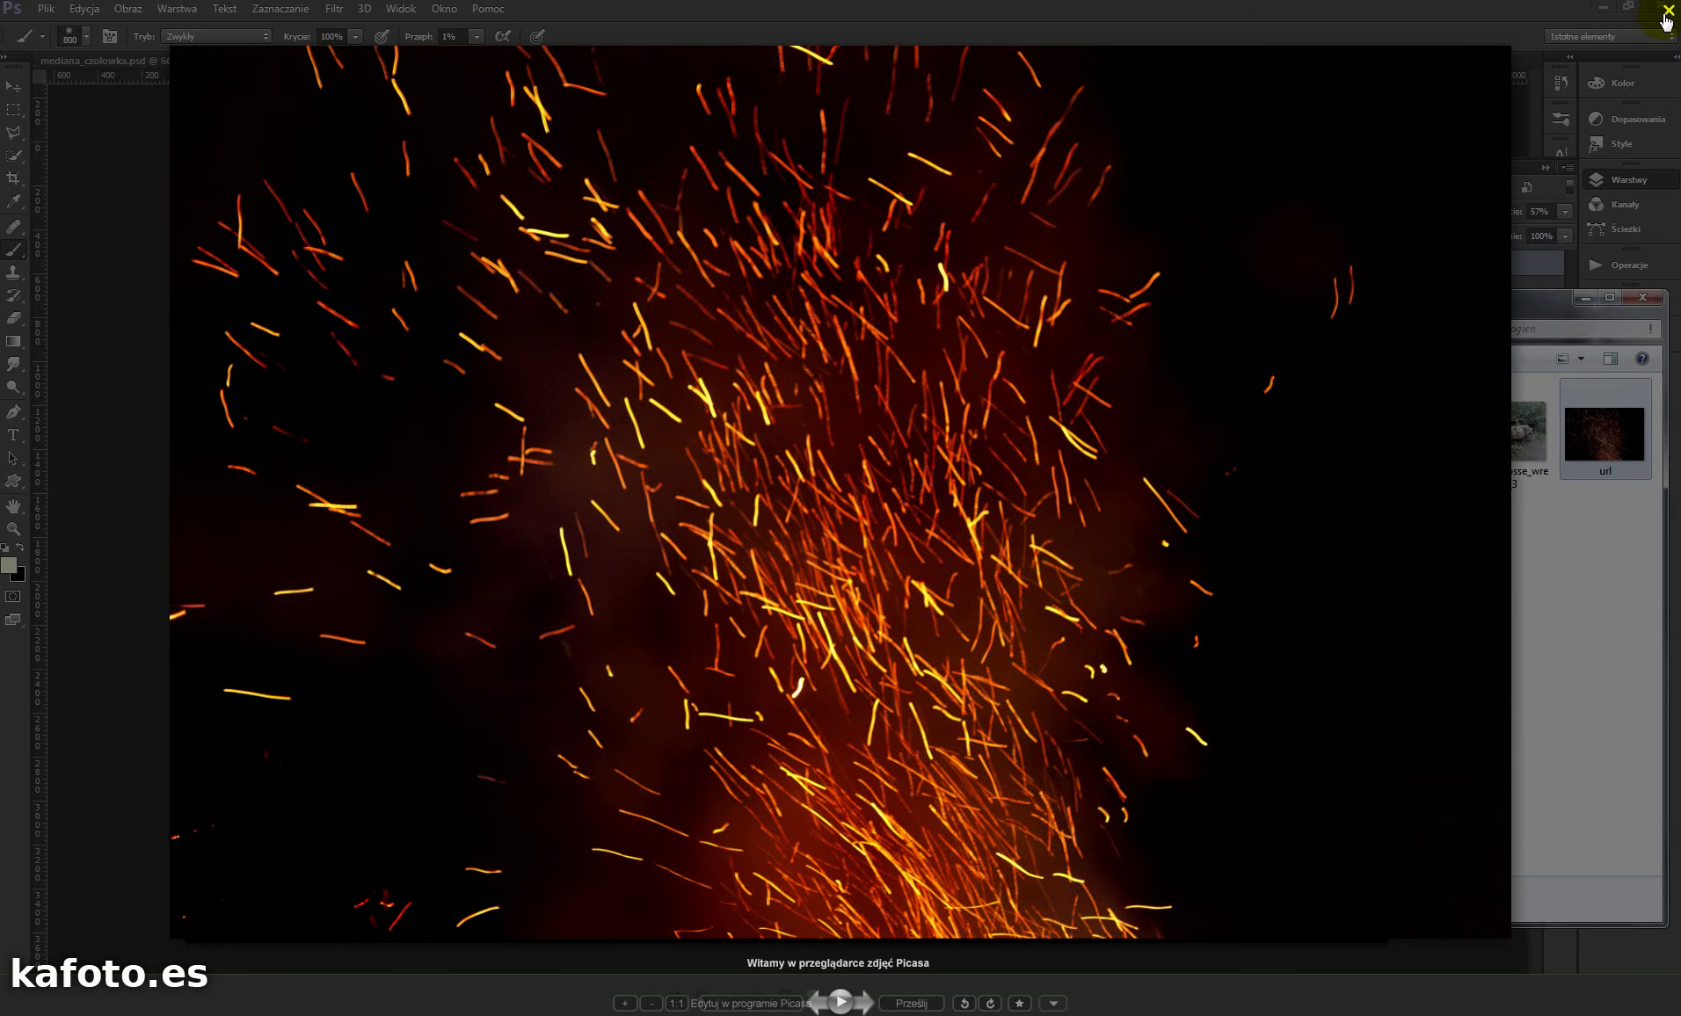
click(1667, 20)
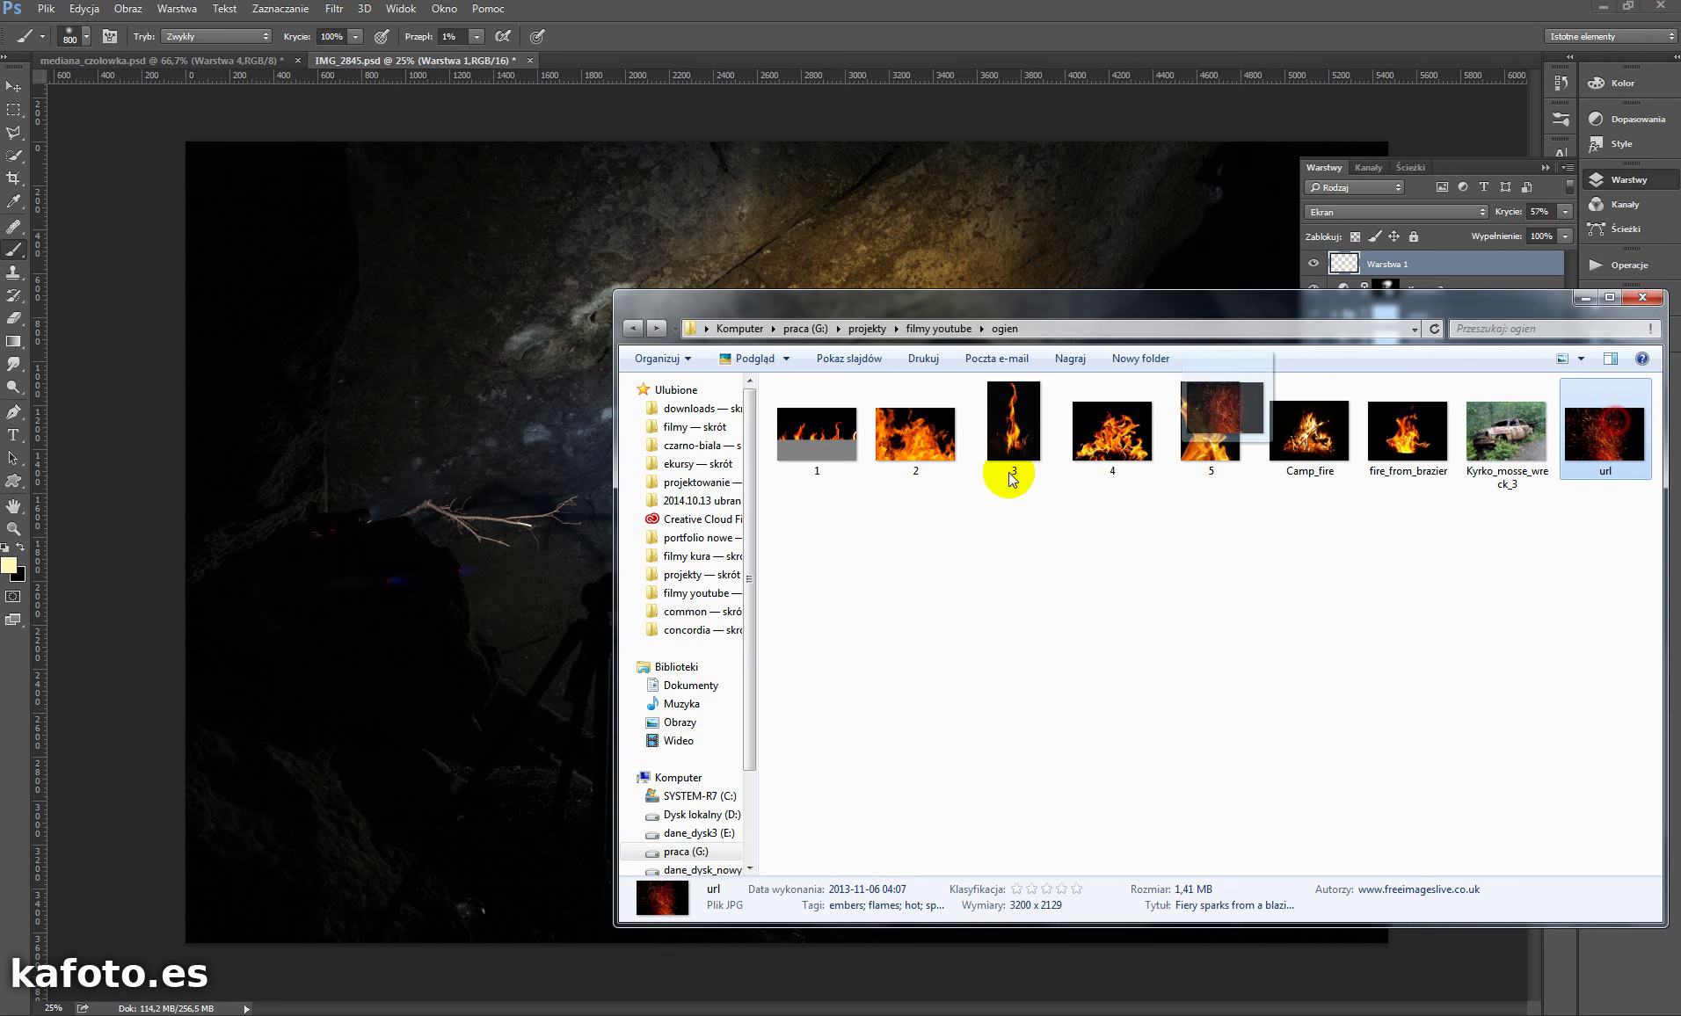
click(510, 631)
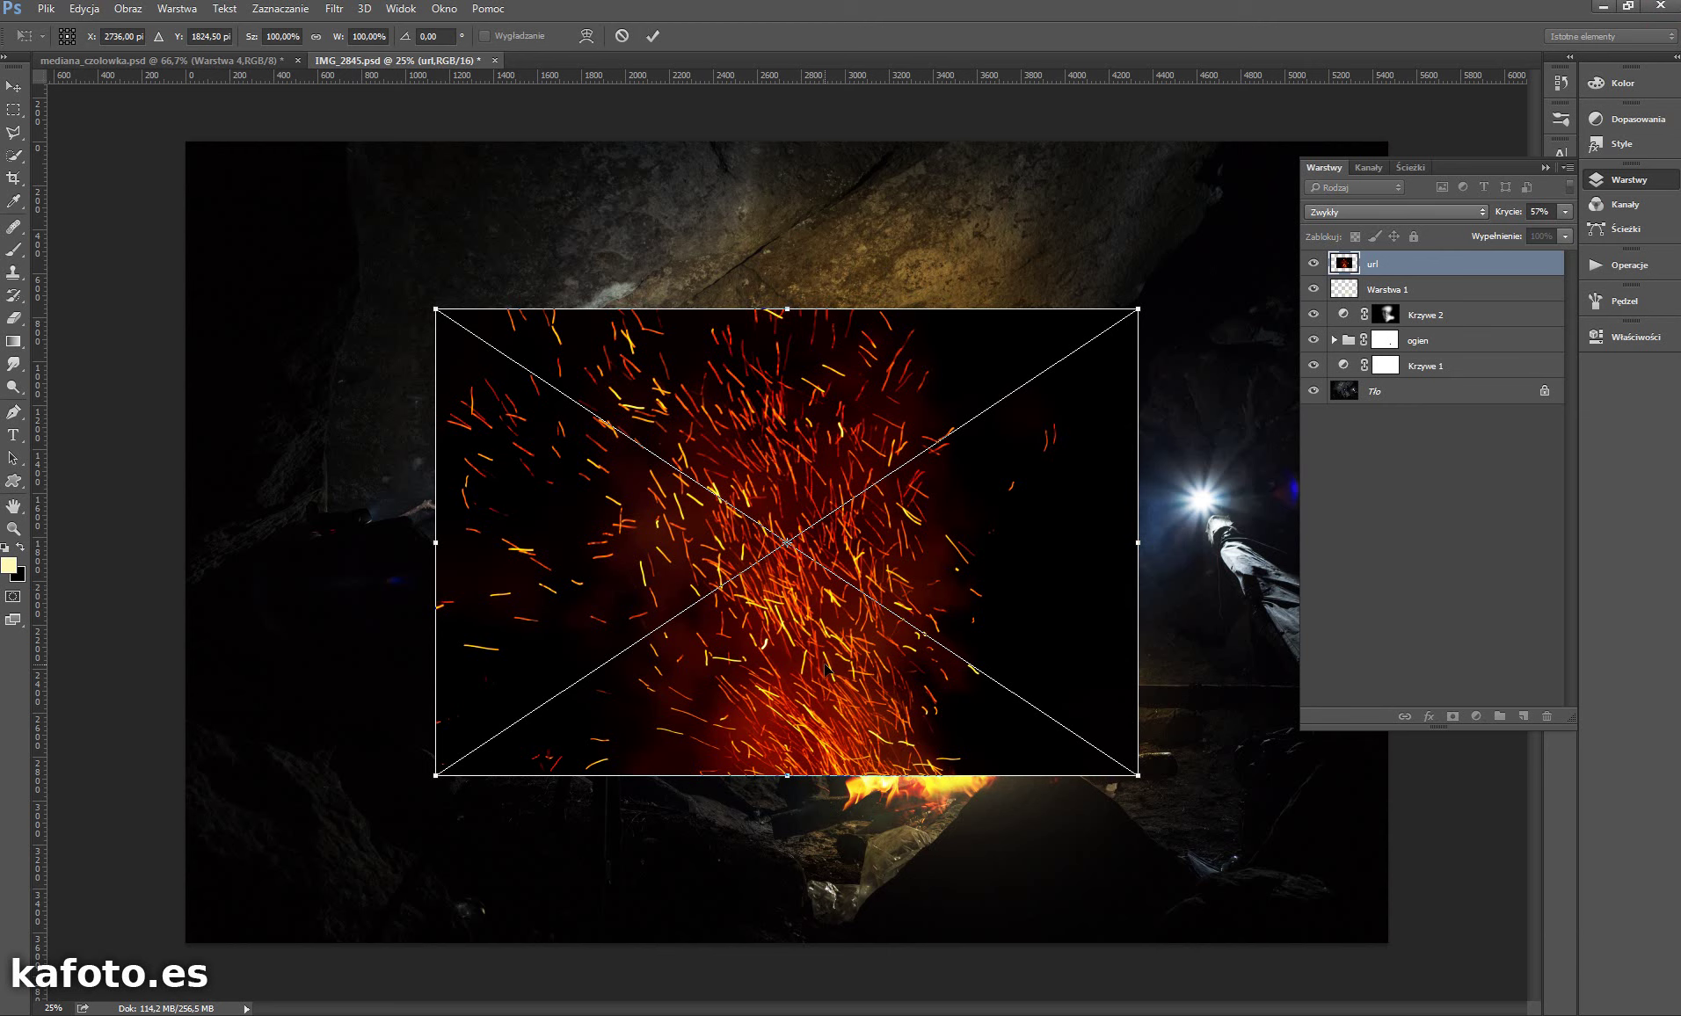
- Place url.jpg scaled to about half size above the fire, blended with Screen (Ekran)
mouse_move(927, 649)
mouse_down()
mouse_move(994, 589)
mouse_move(1004, 618)
mouse_up()
drag(571, 283, 915, 515)
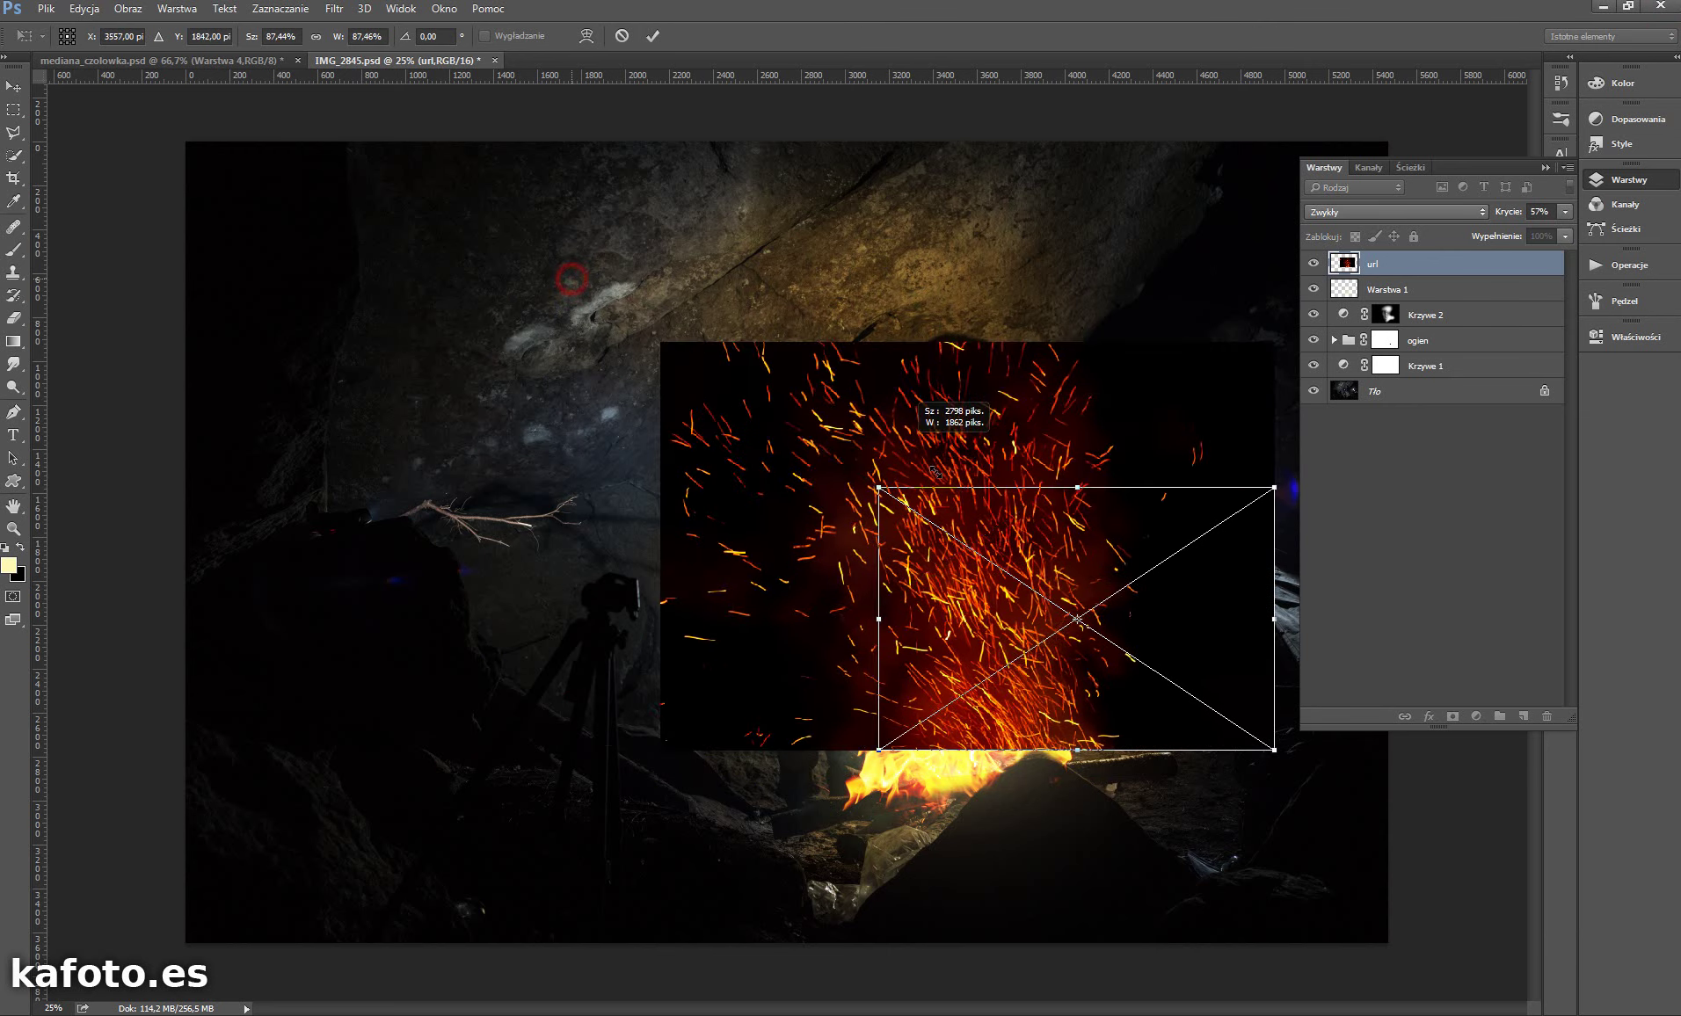
drag(1276, 619, 1055, 645)
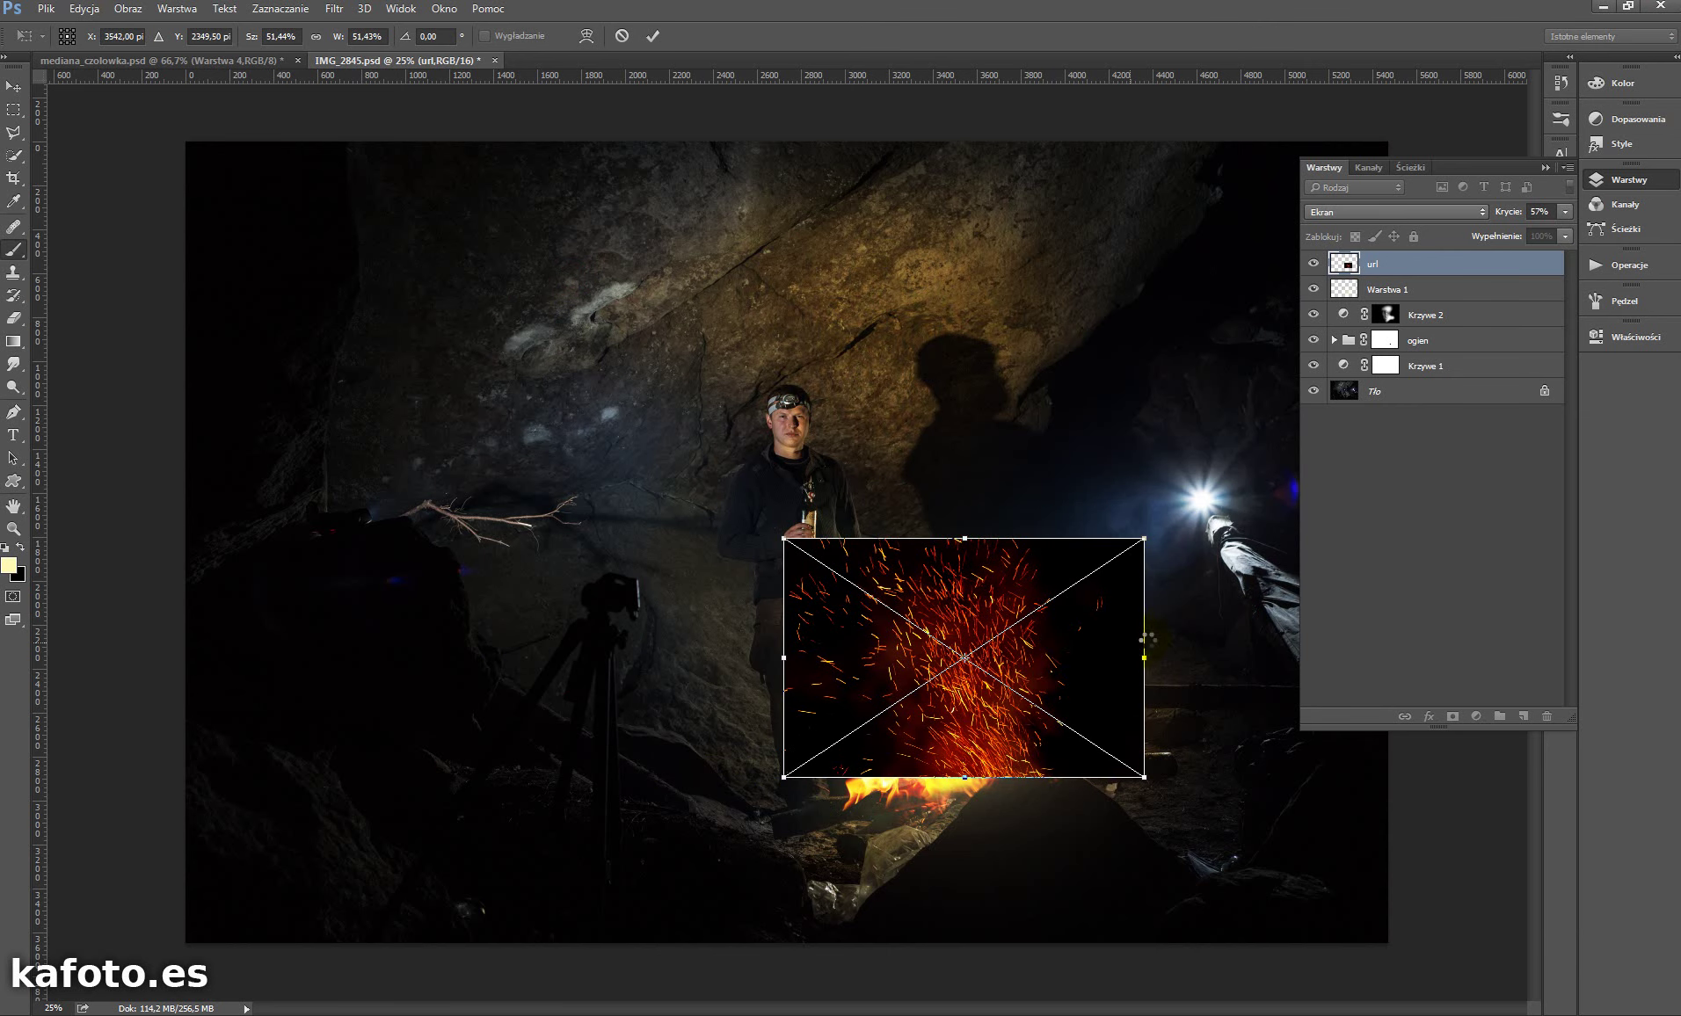
key(Return)
click(1428, 213)
click(1442, 333)
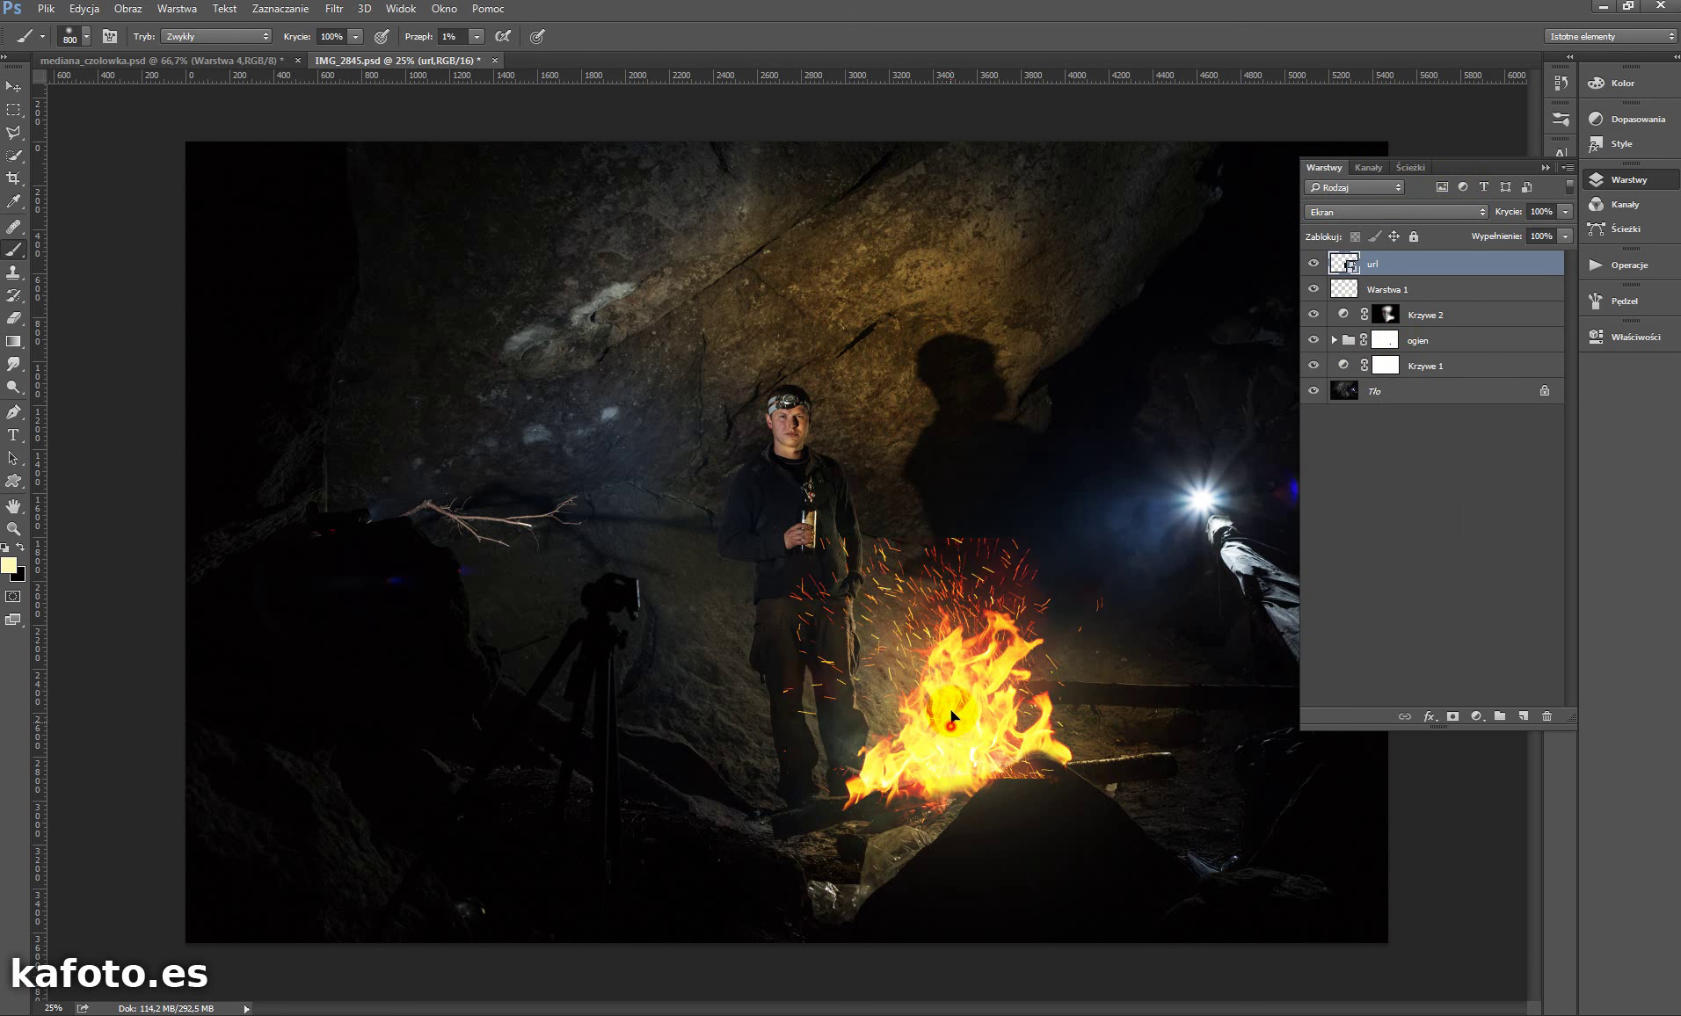
drag(949, 705, 963, 718)
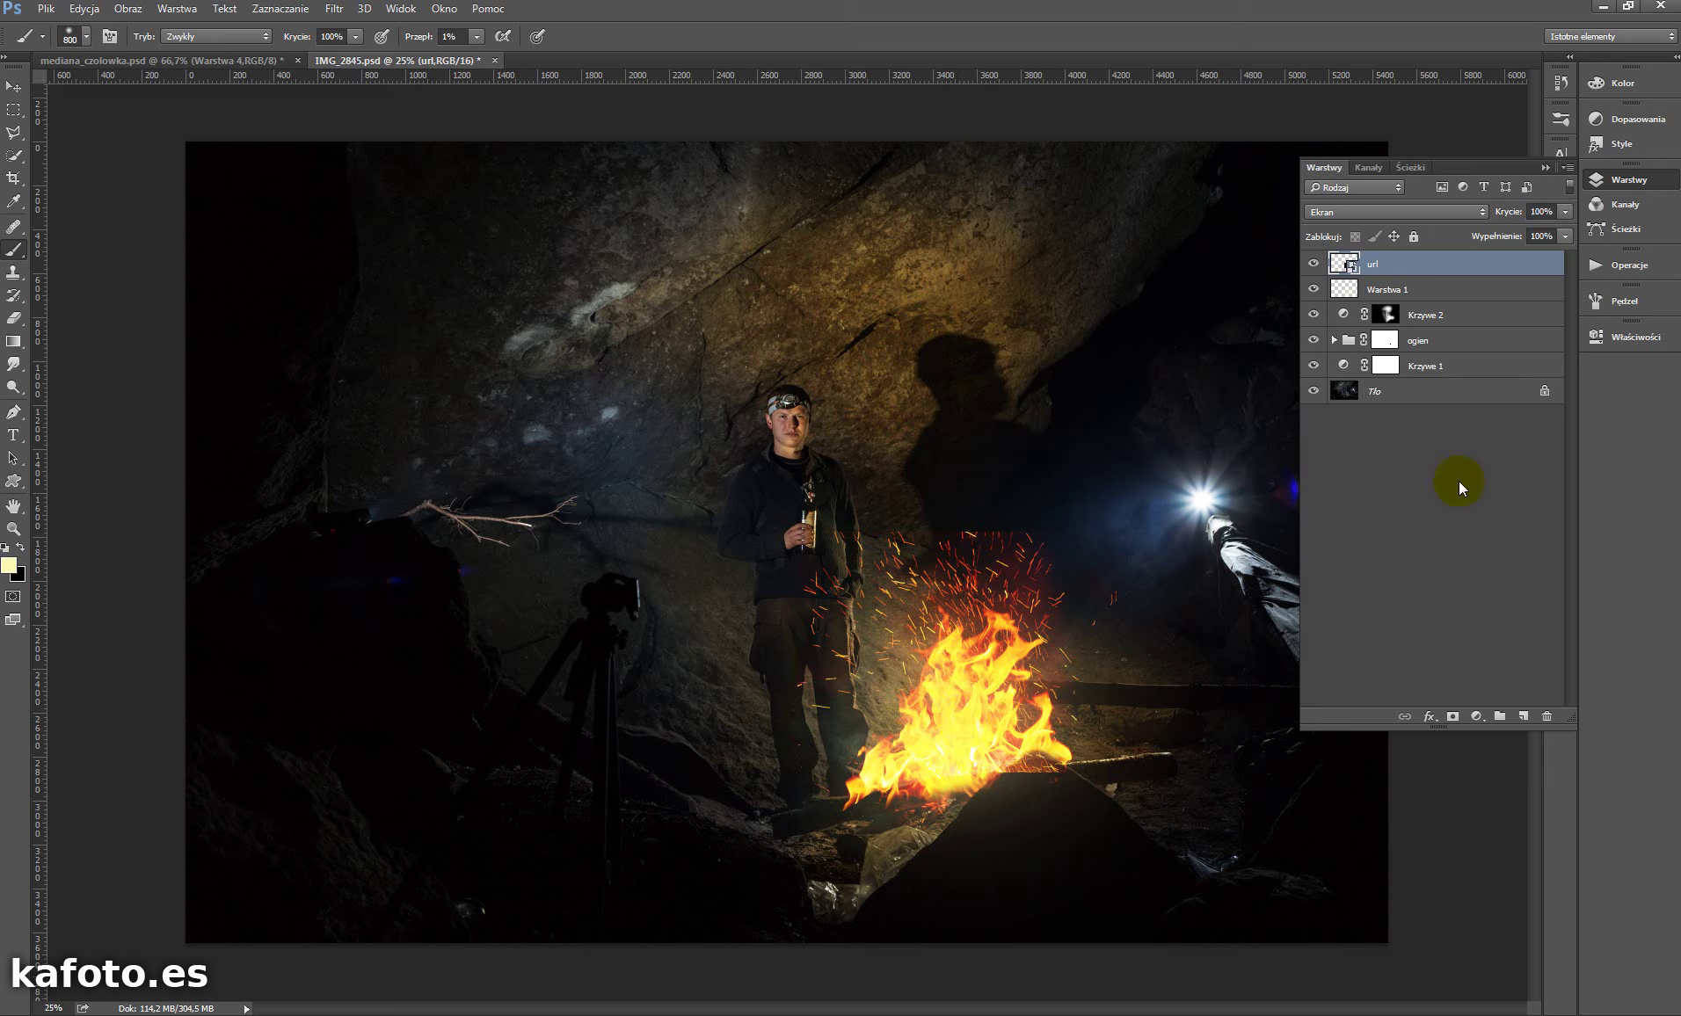
- Mask the url layer, brushing black at 20% flow, 245 px over the legs and rock
click(1452, 716)
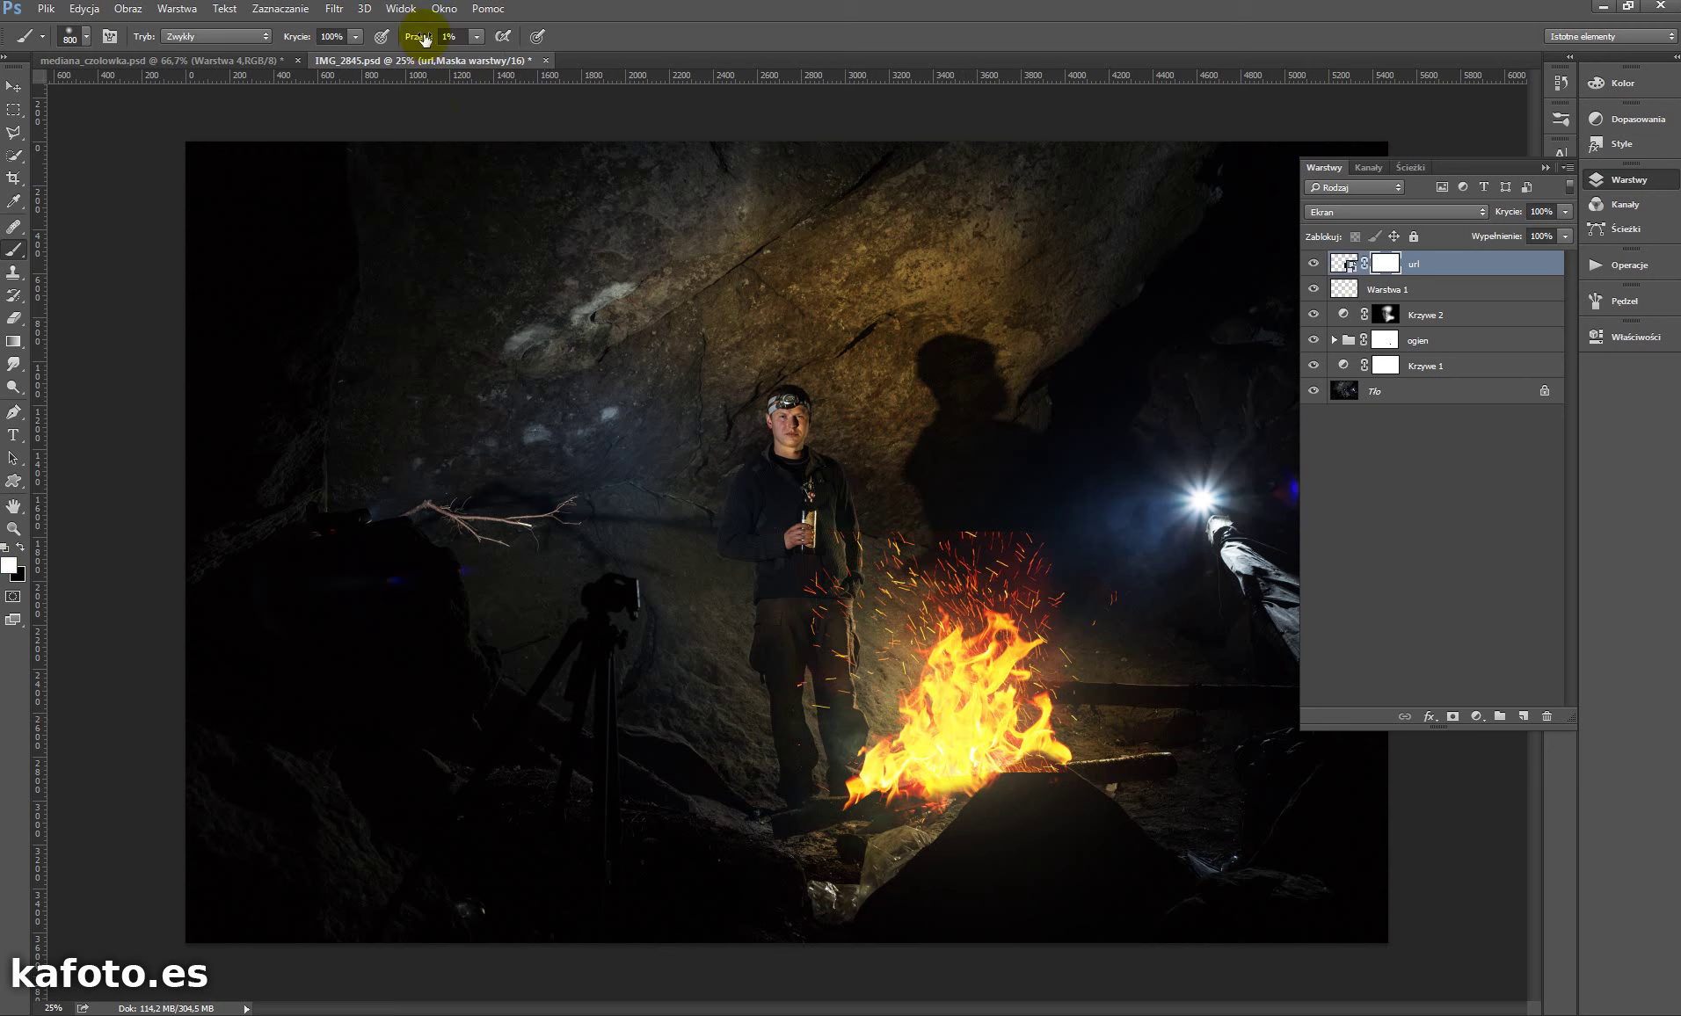
click(20, 547)
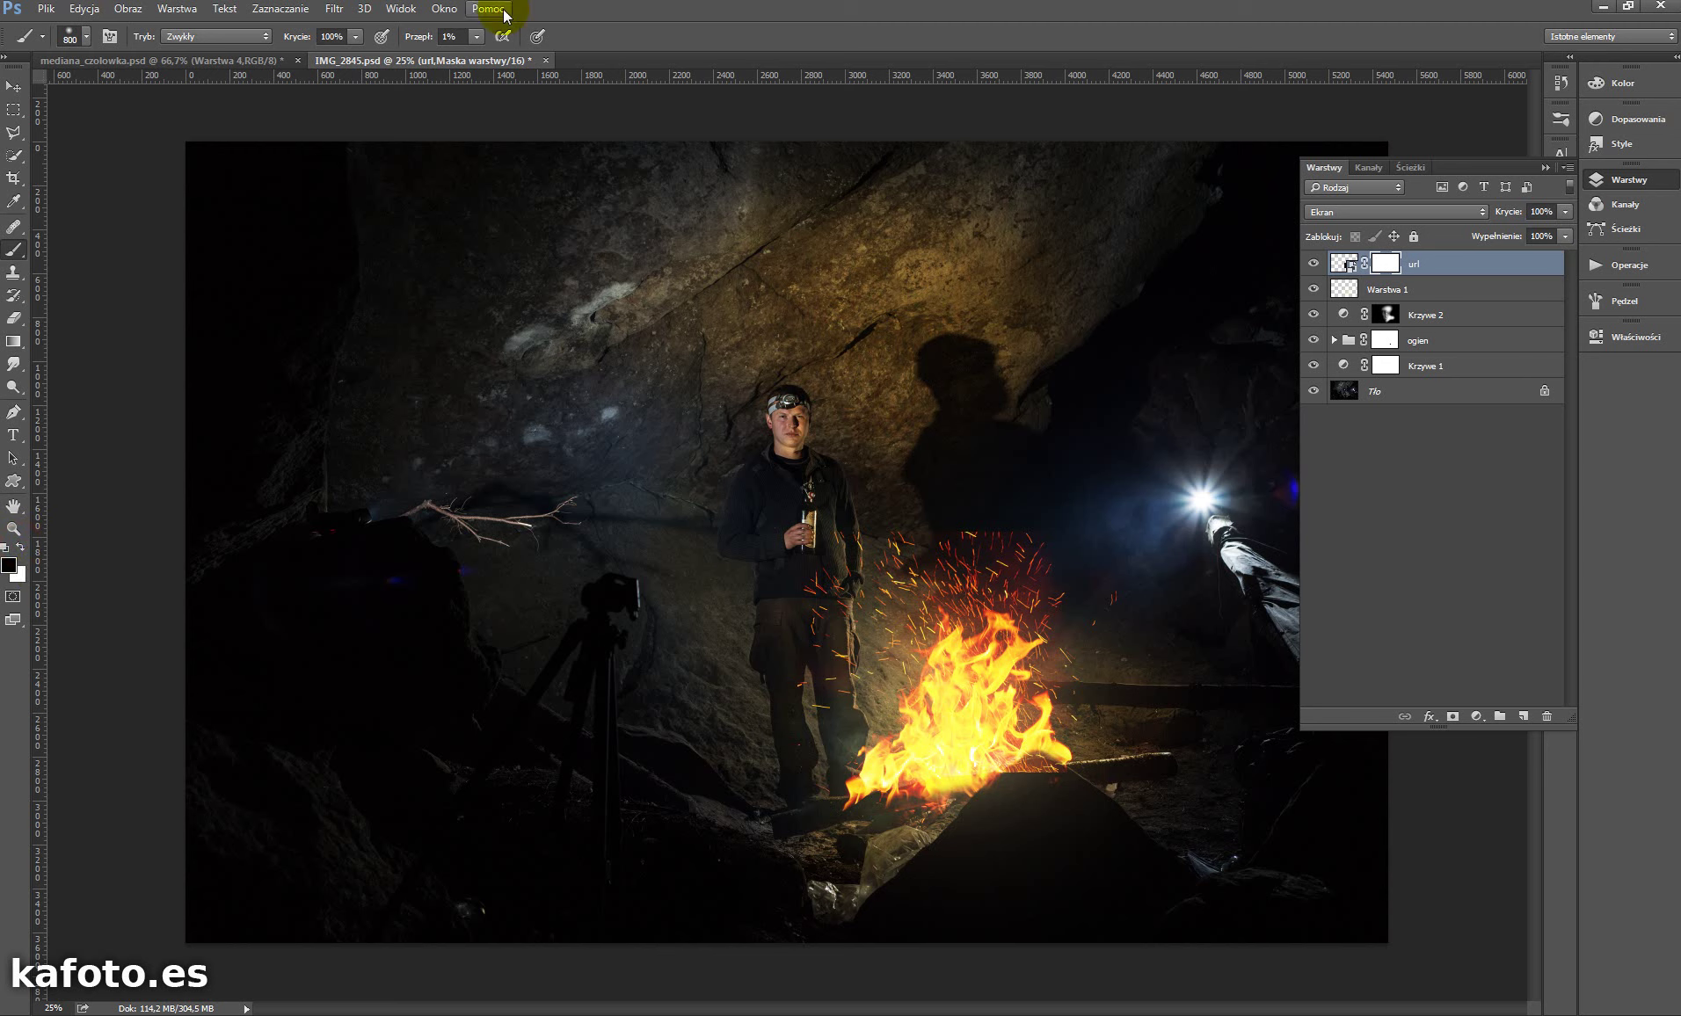
drag(424, 38, 443, 44)
key(bracketleft)
key(bracketleft)
right_click(1022, 774)
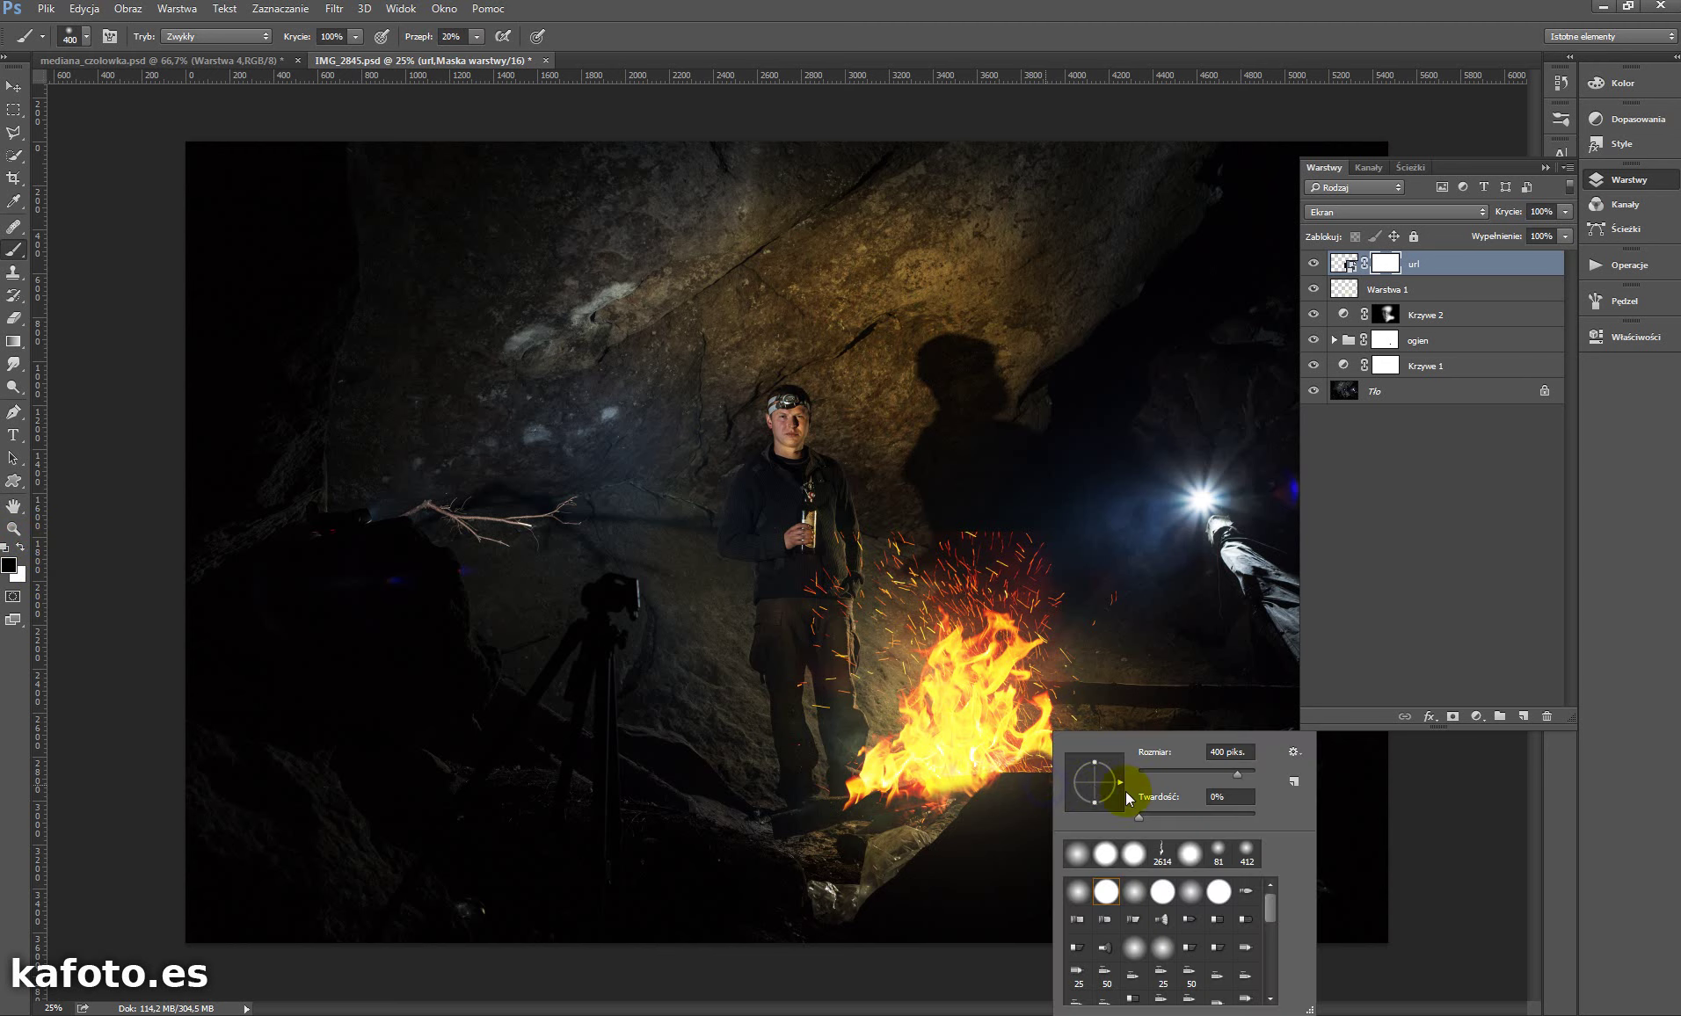
drag(1240, 773, 1228, 774)
click(1038, 778)
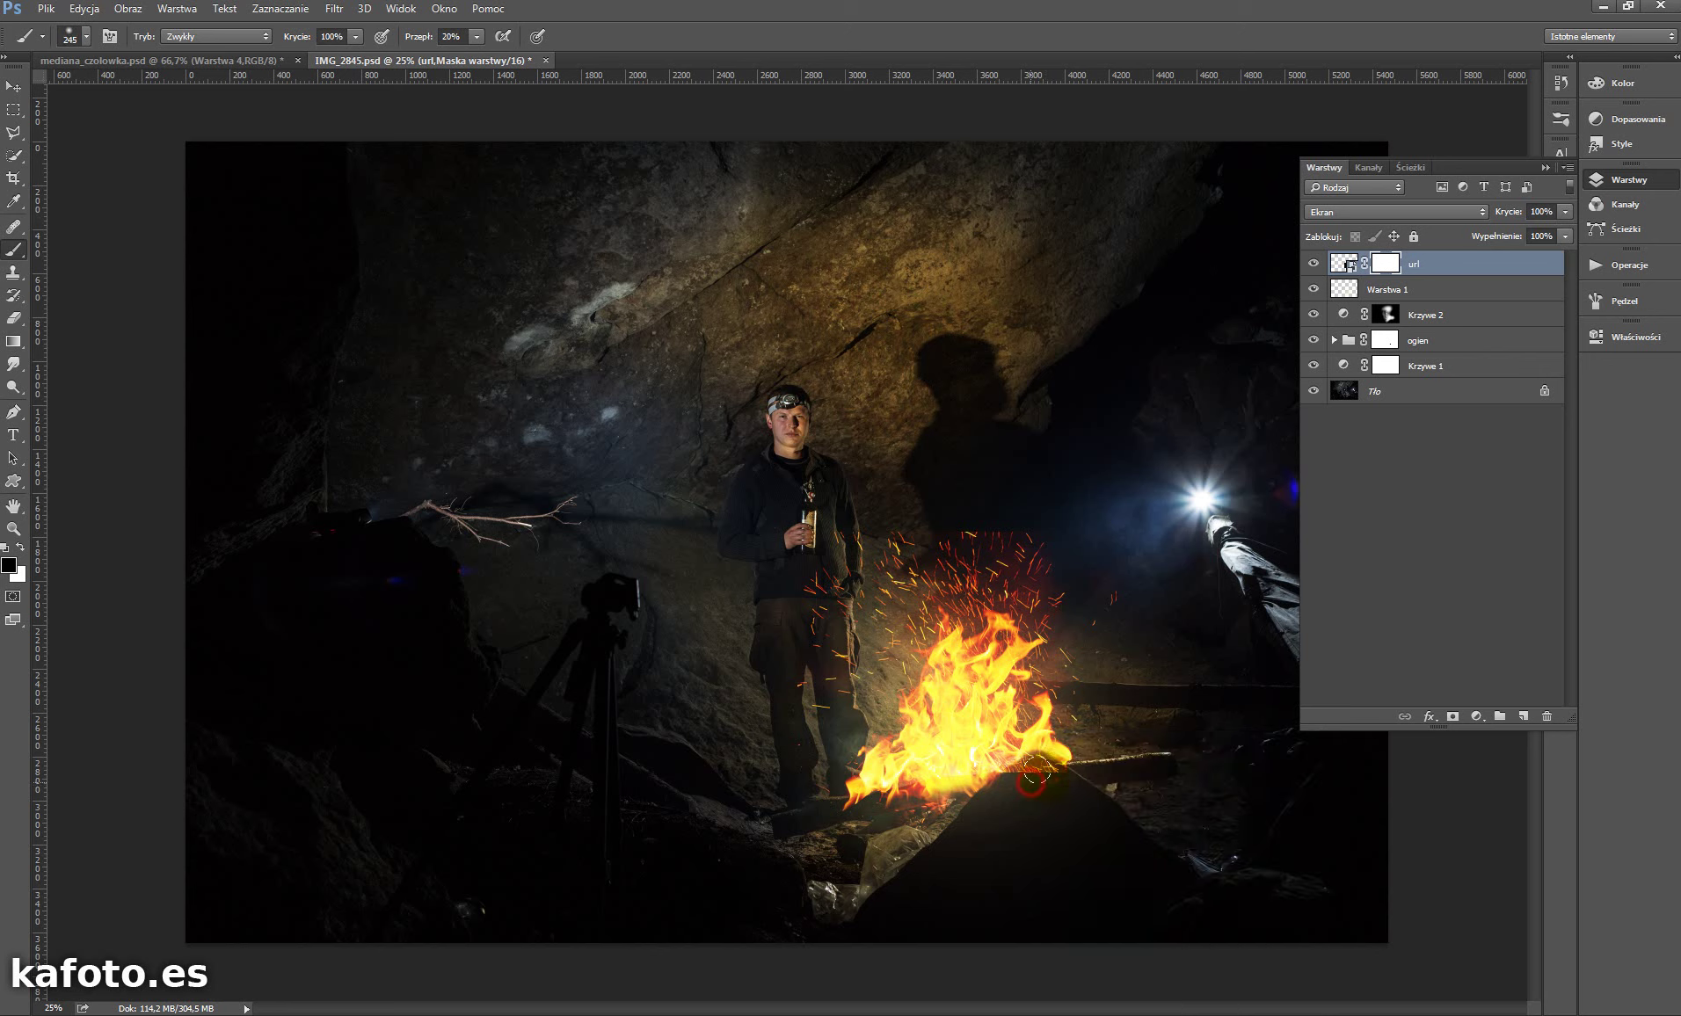
click(1011, 771)
drag(762, 647, 934, 503)
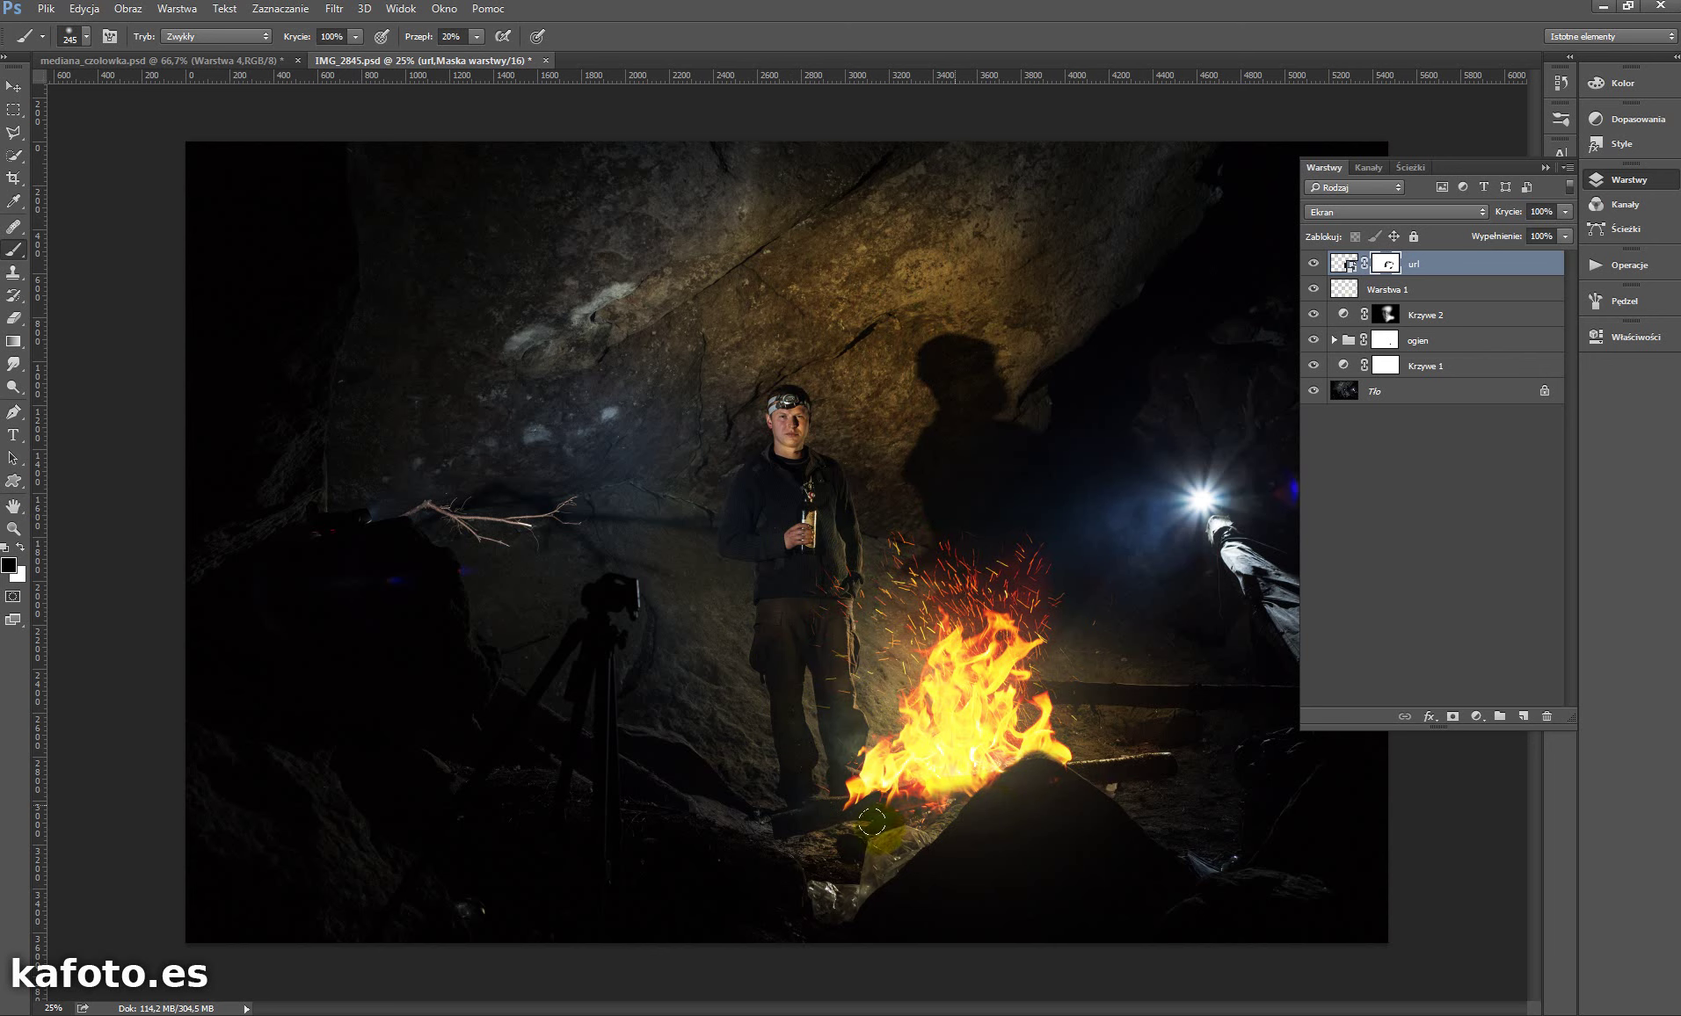
key(ctrl+minus)
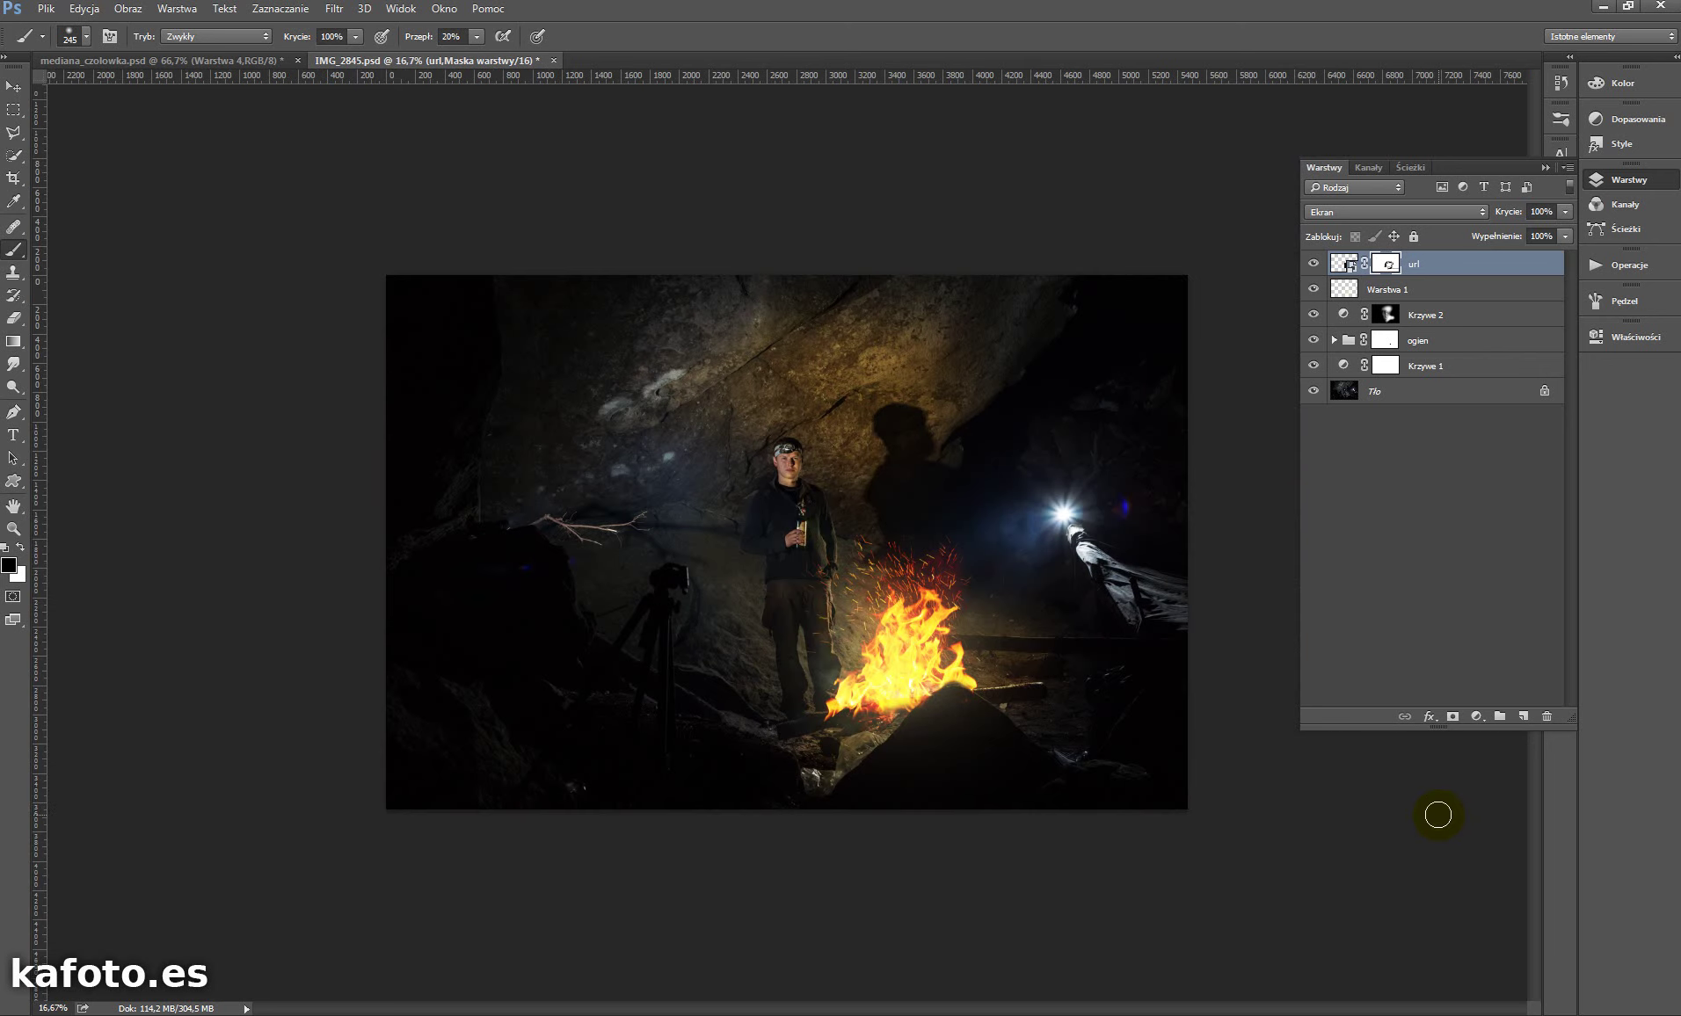
key(ctrl+plus)
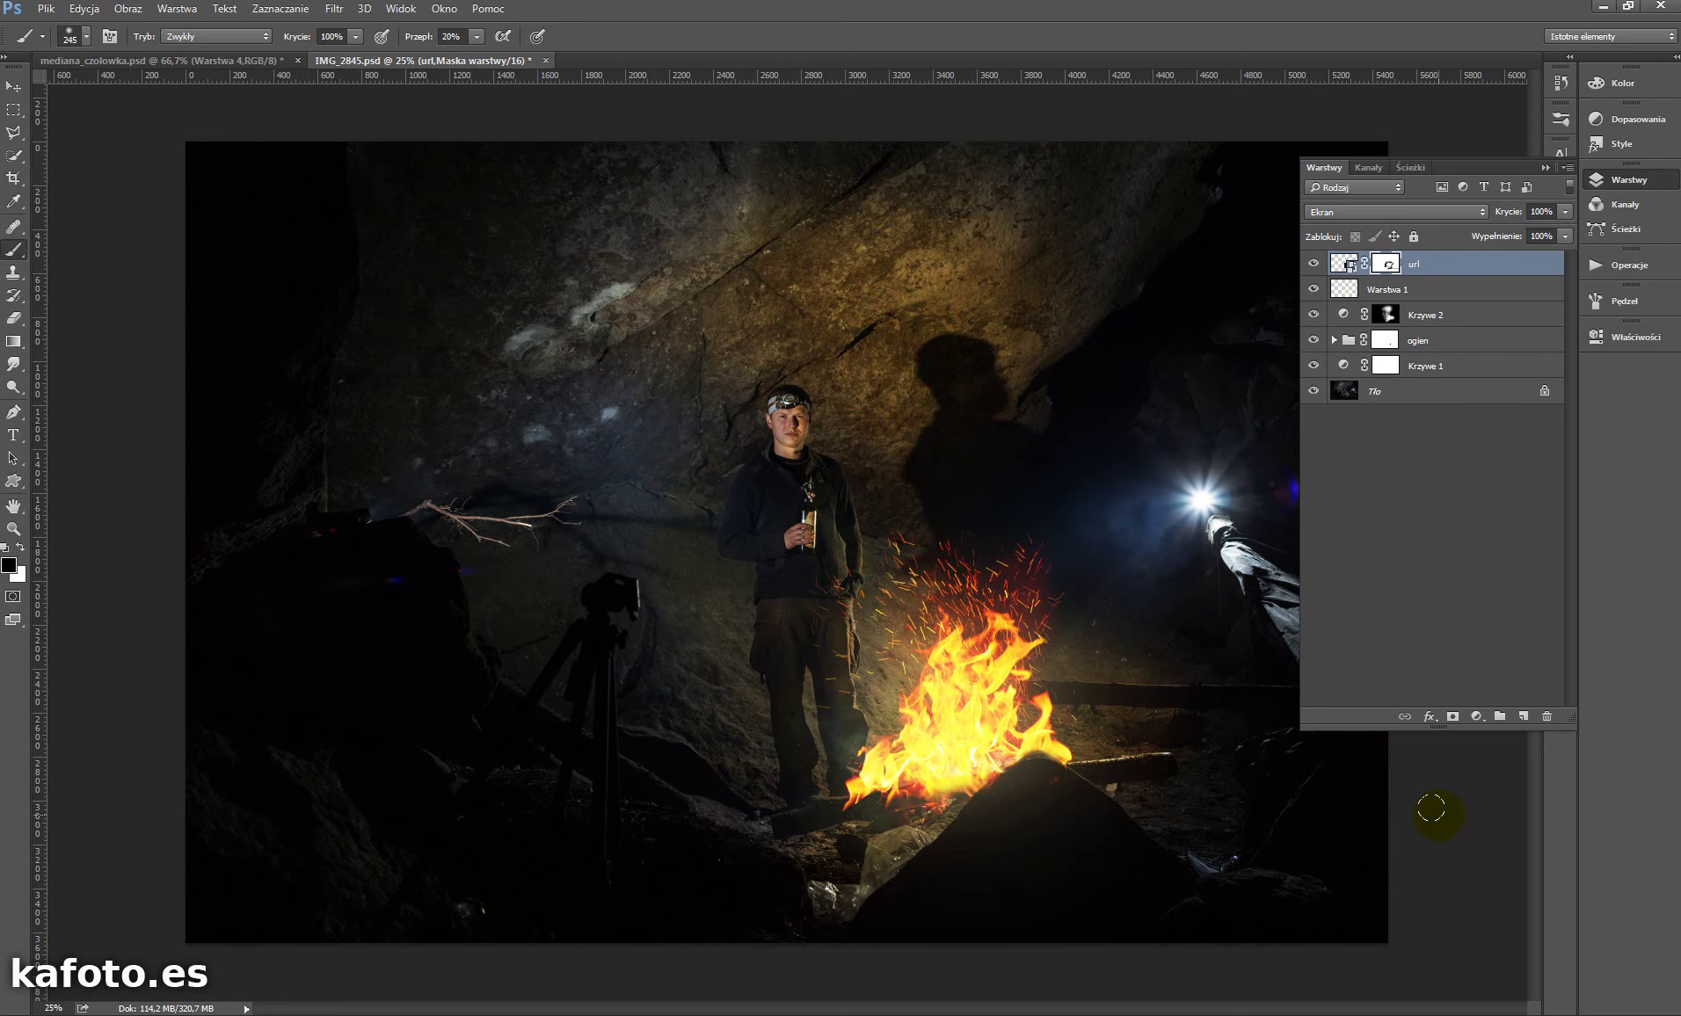